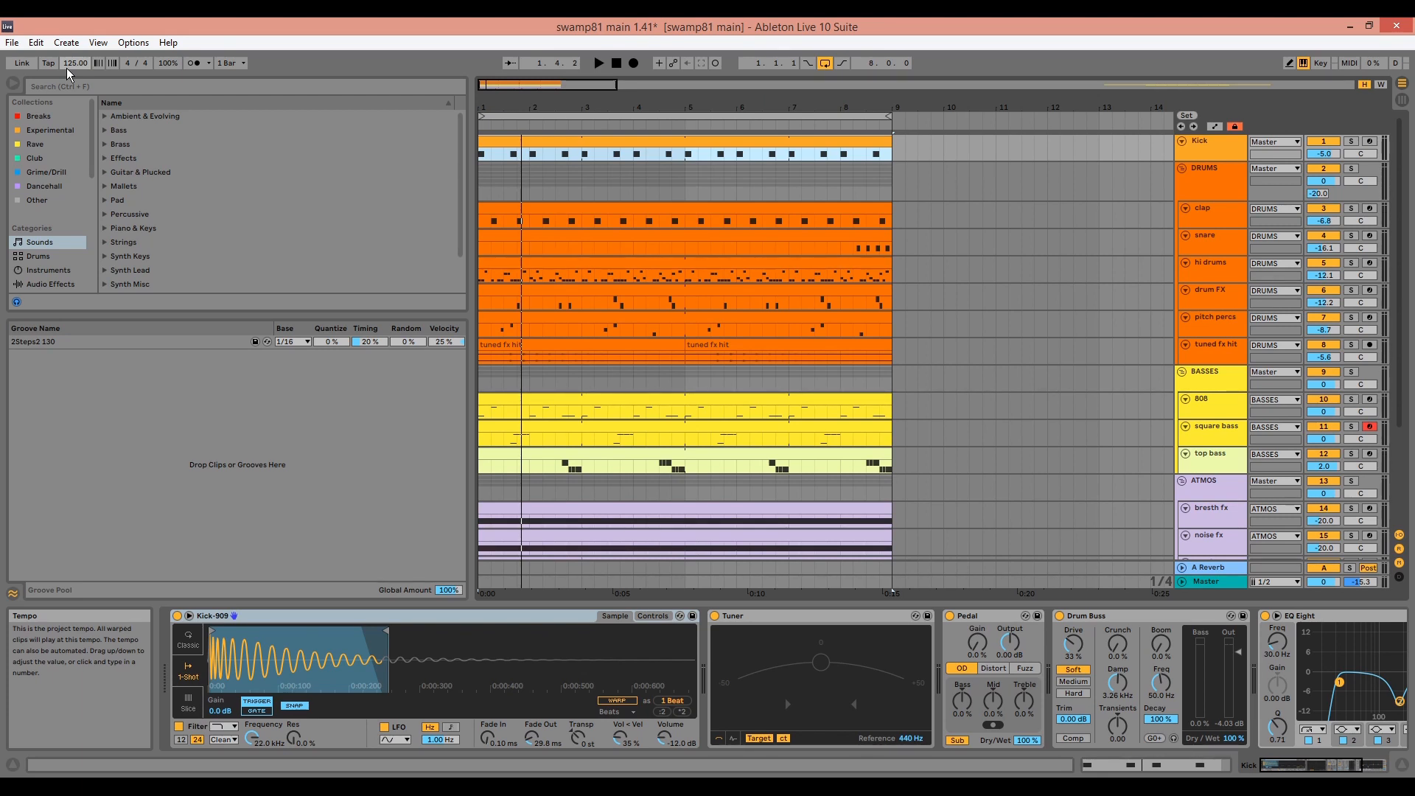
Solo the Kick track and play its pattern on its own.
click(1355, 142)
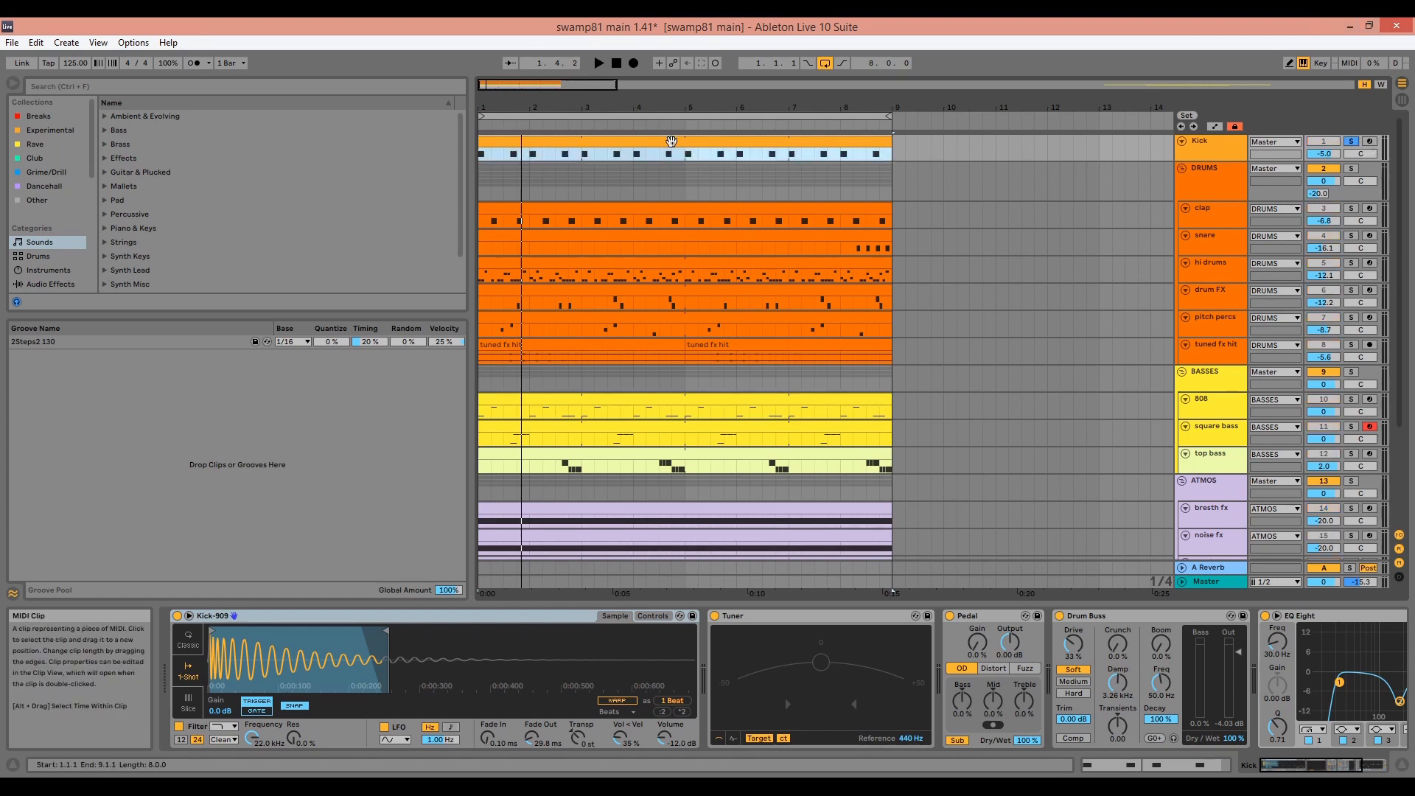
key(space)
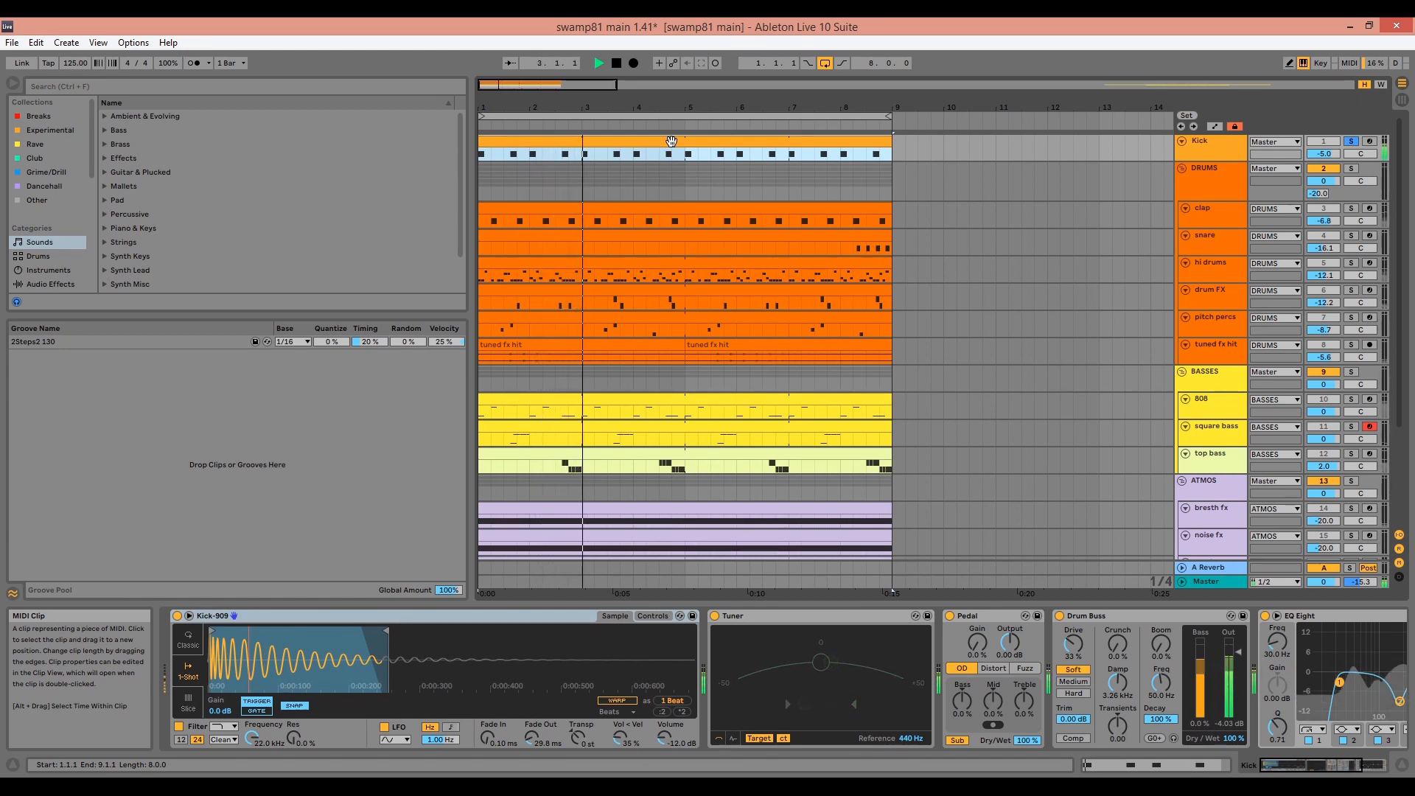
key(space)
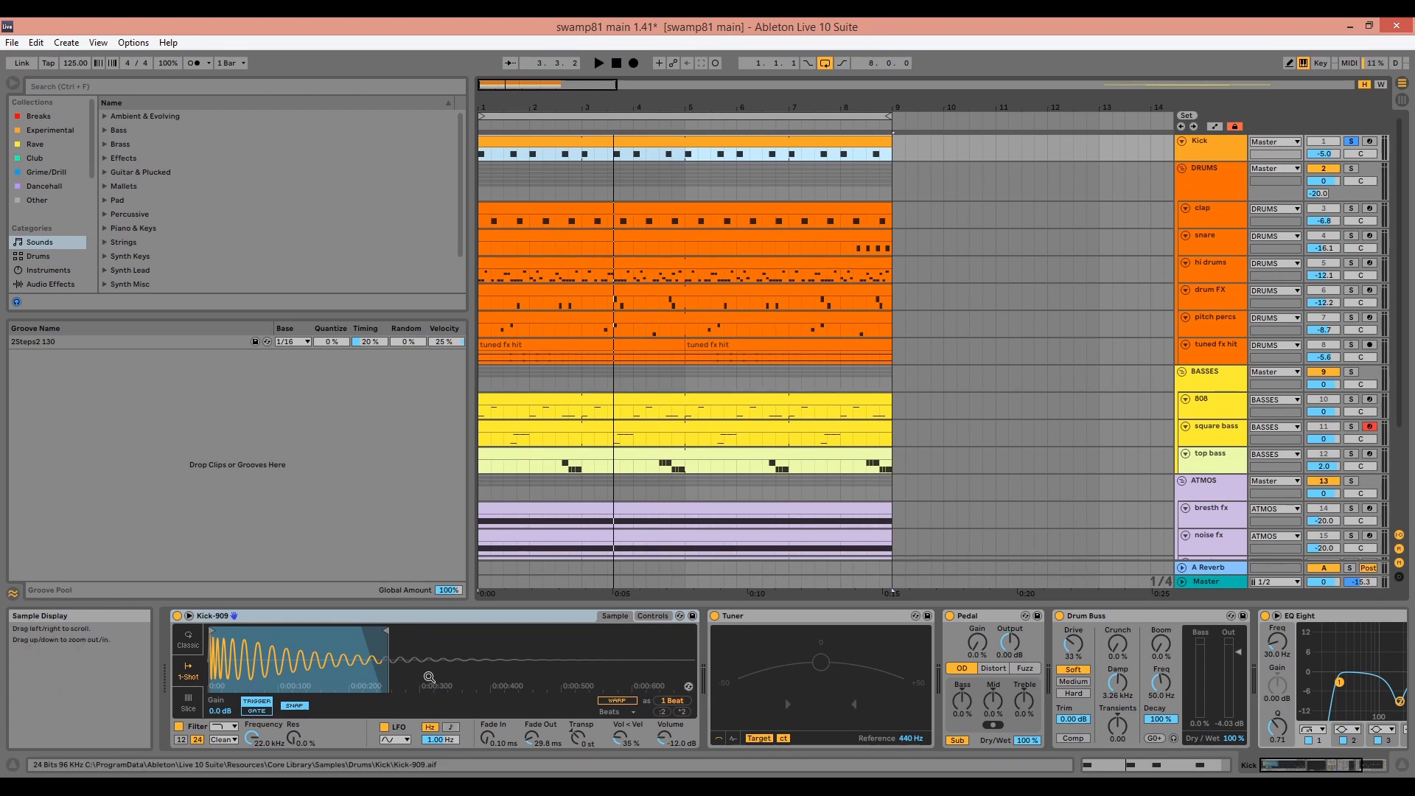
key(space)
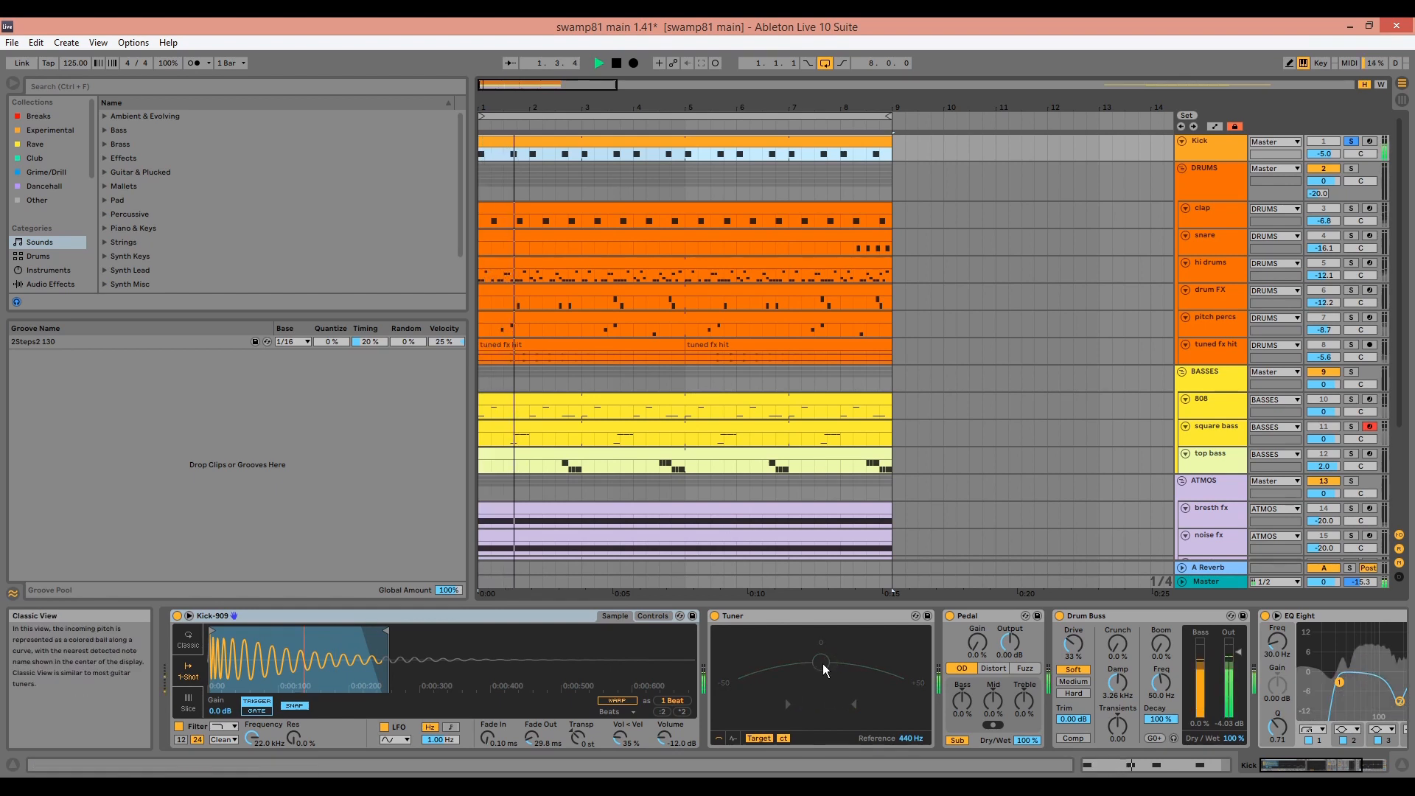
key(space)
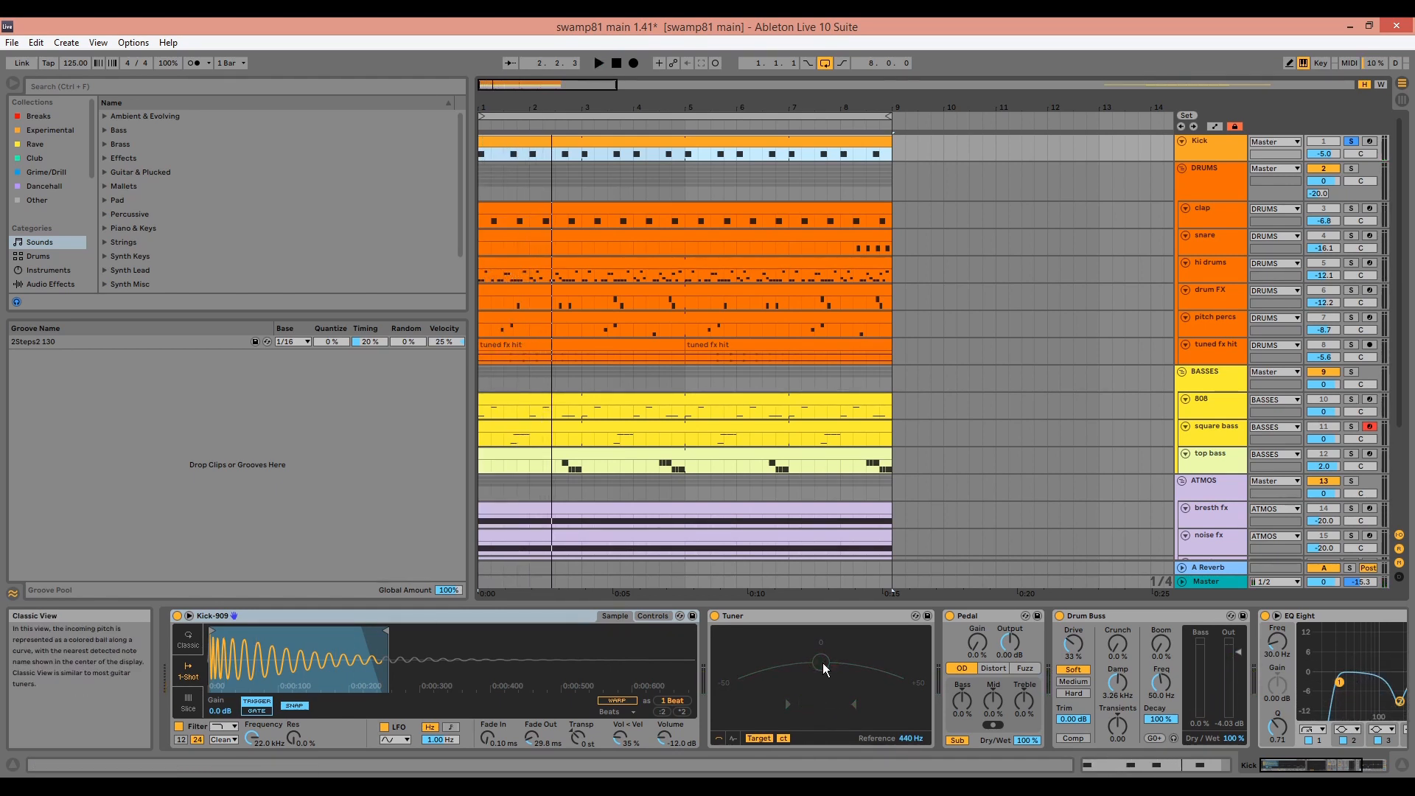
Audition the soloed kick with the Pedal effect's Sub option switched off and back on.
click(1016, 618)
click(1108, 616)
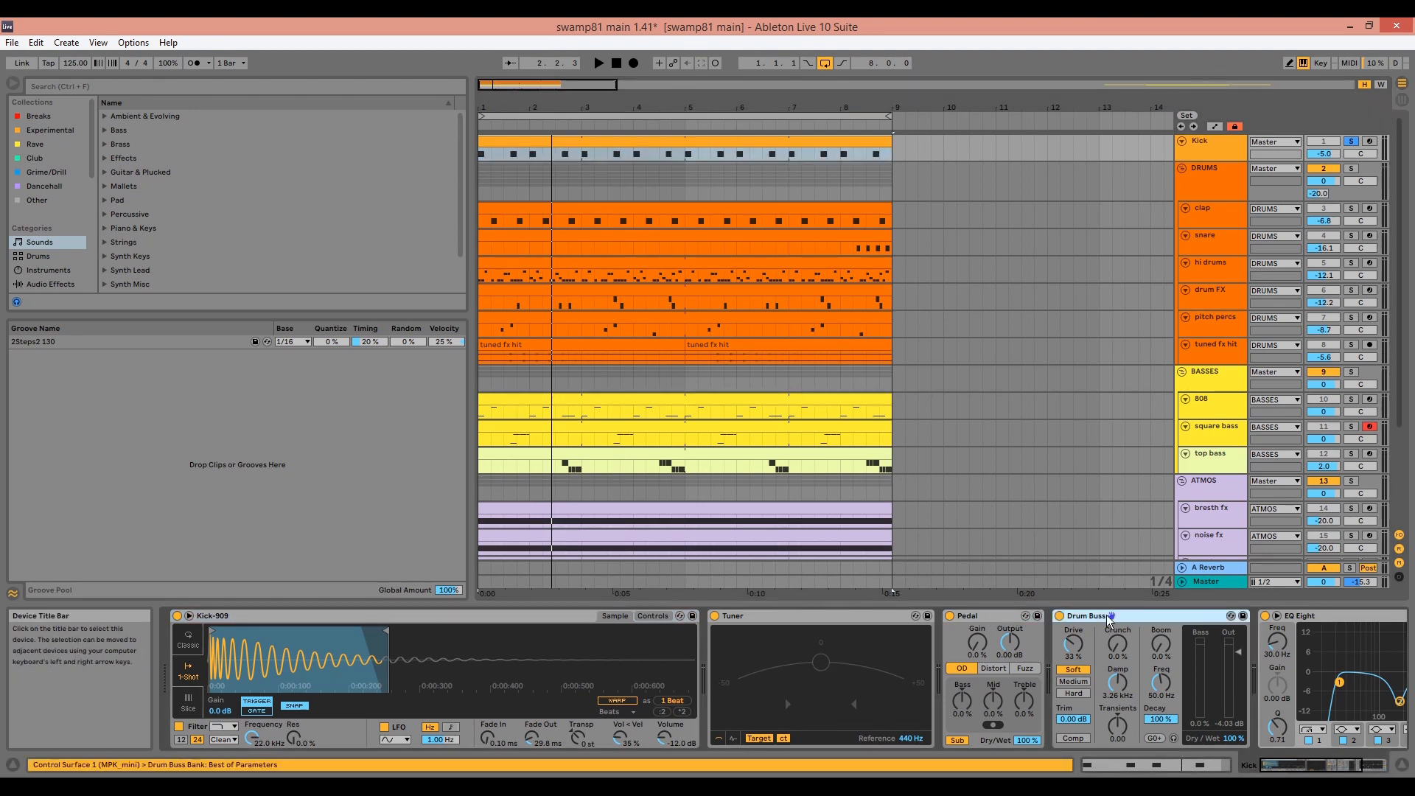
click(958, 741)
key(space)
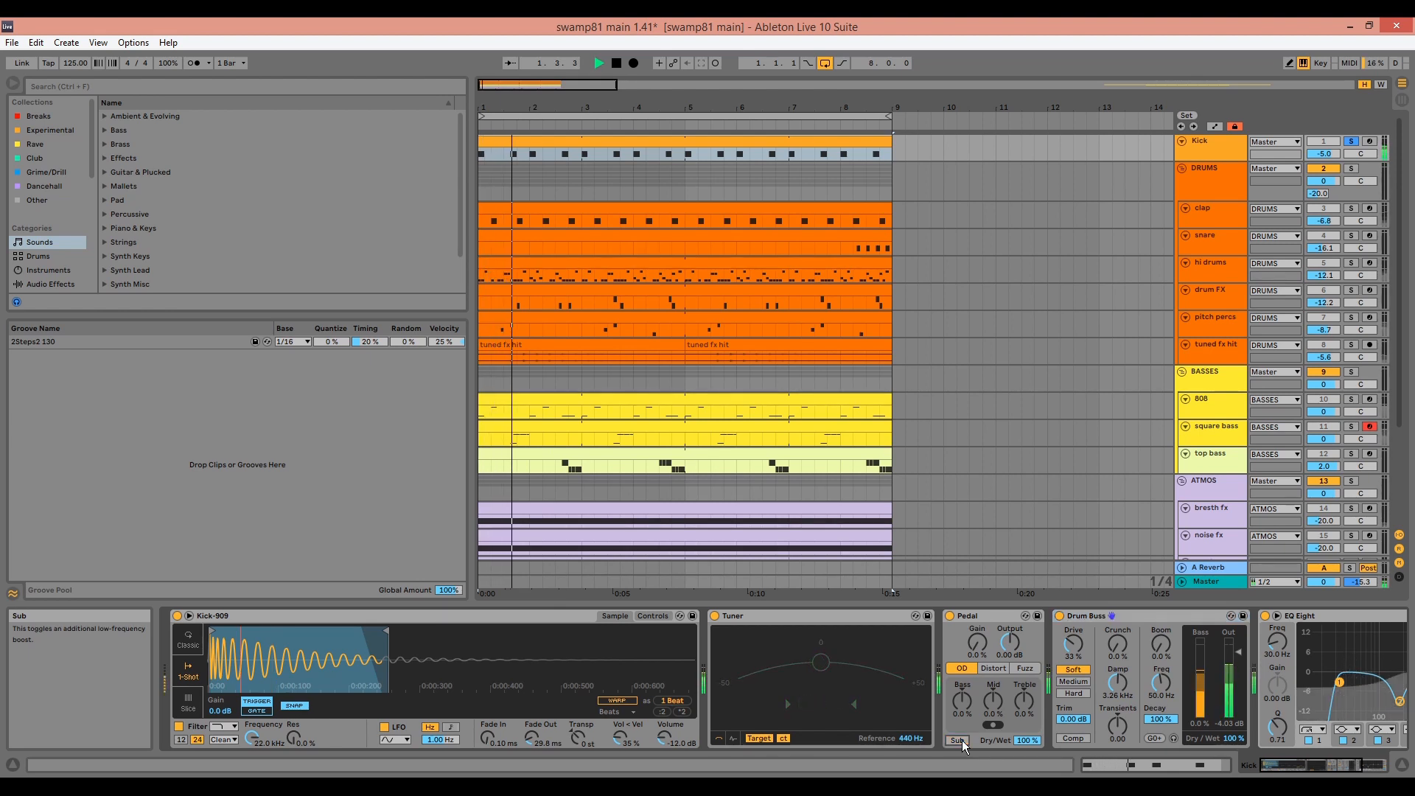
click(959, 740)
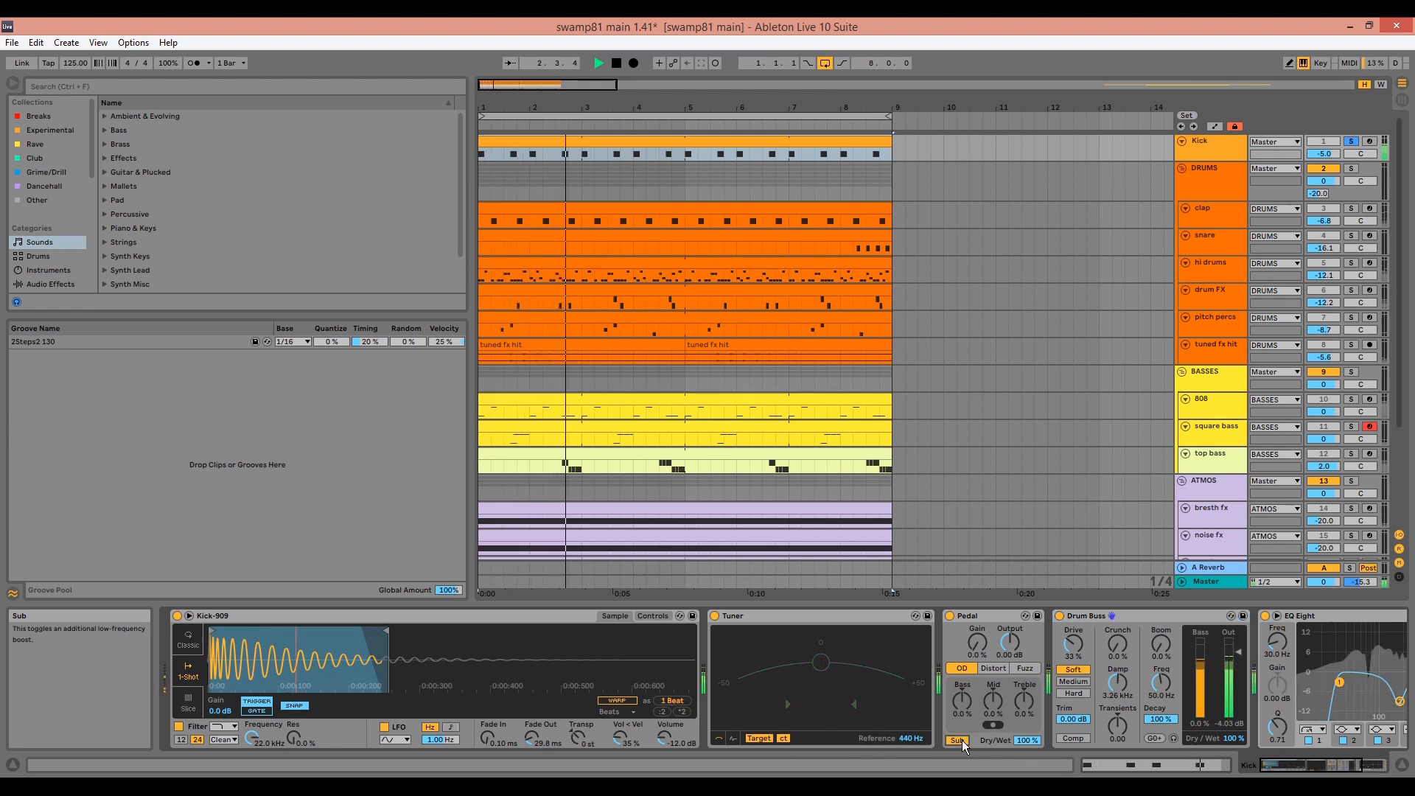
key(space)
Compare the kick with its EQ Eight bypassed and re-enabled during playback.
scroll(1027, 723, down, 2)
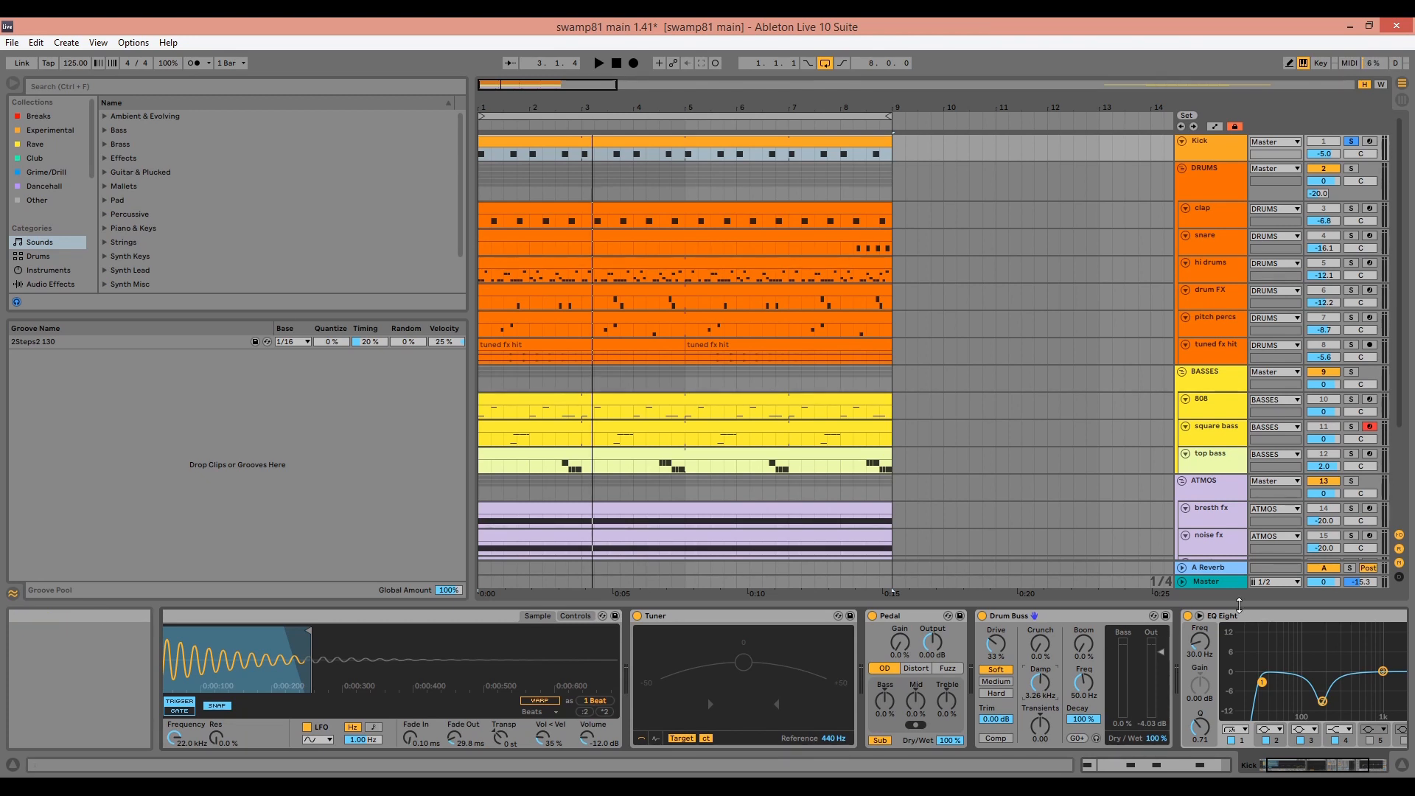
click(1298, 701)
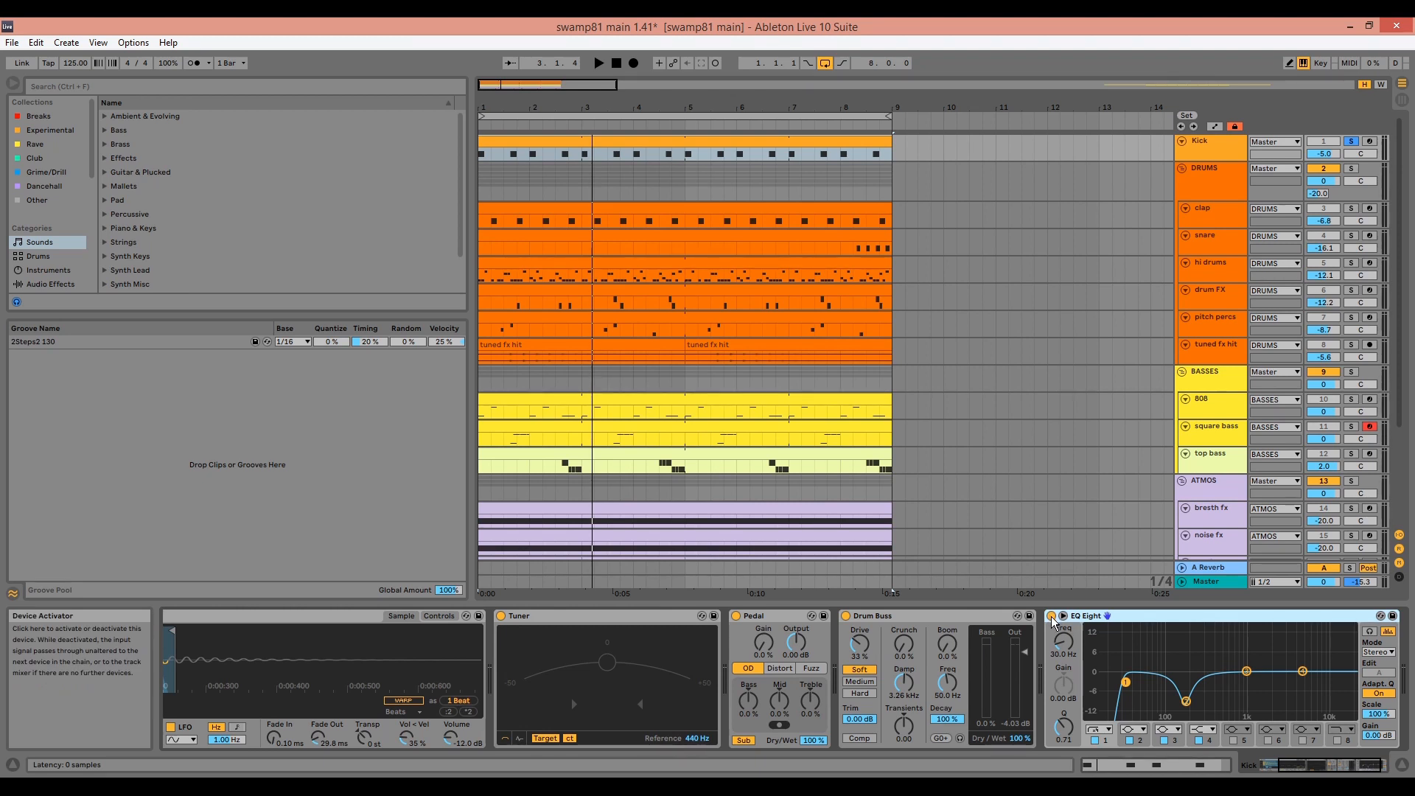
key(space)
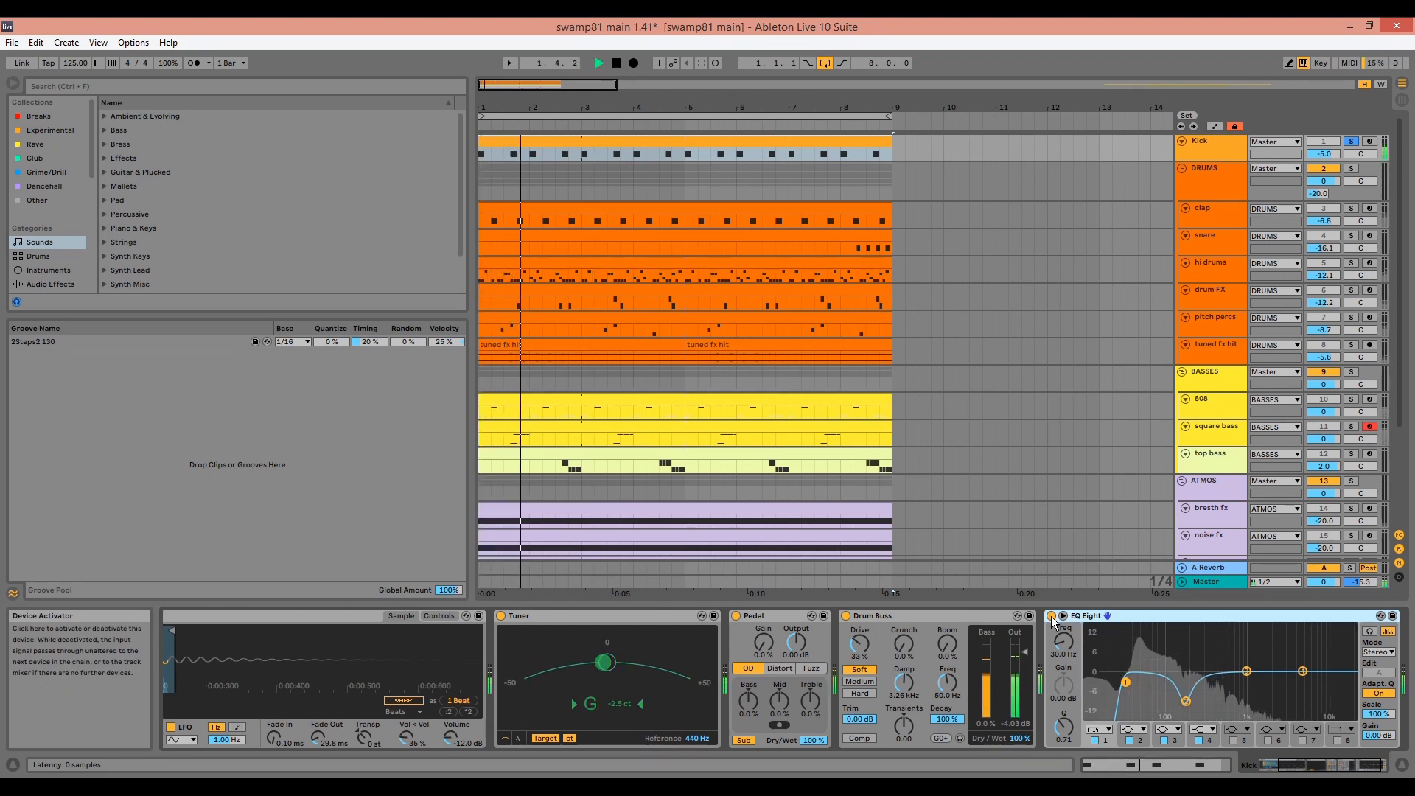
click(1052, 617)
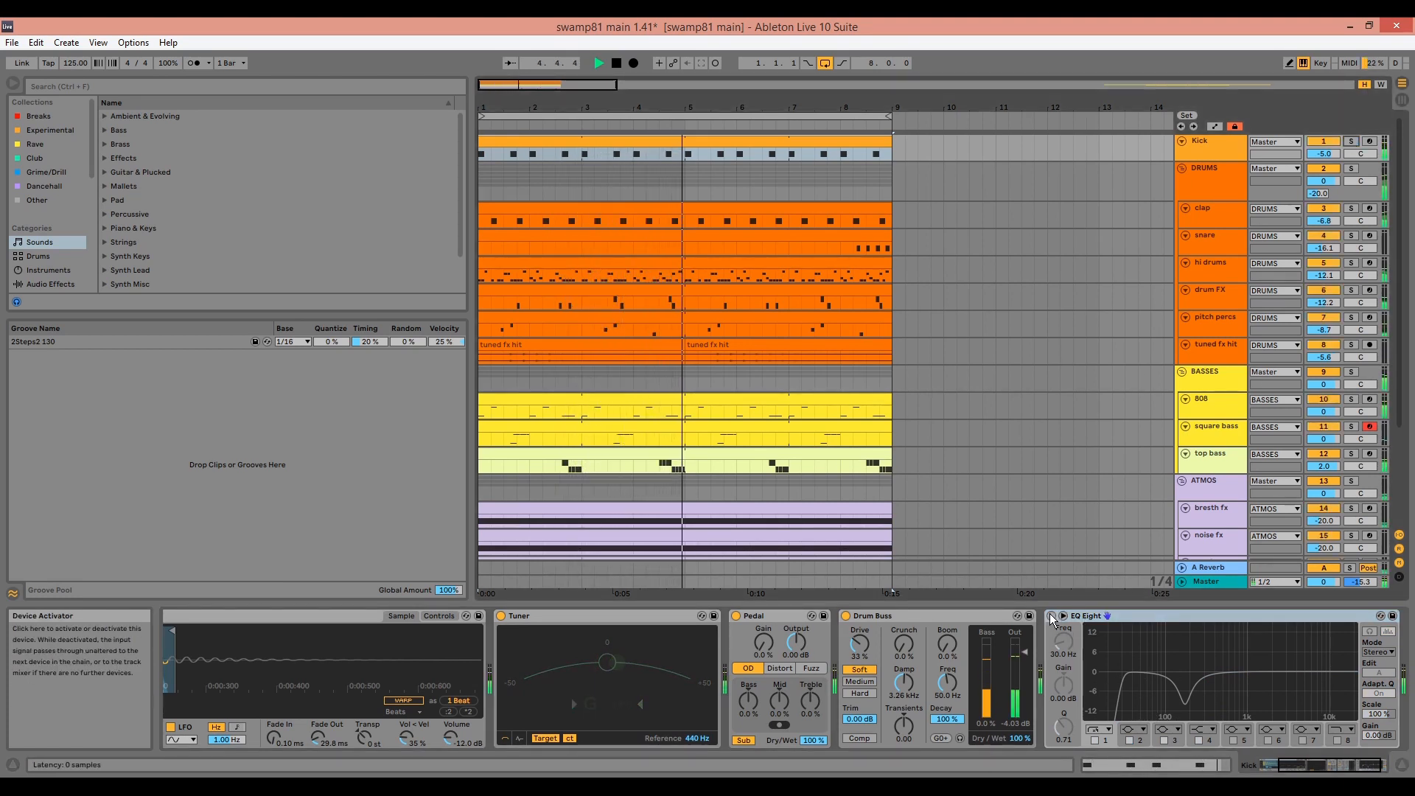
click(1052, 617)
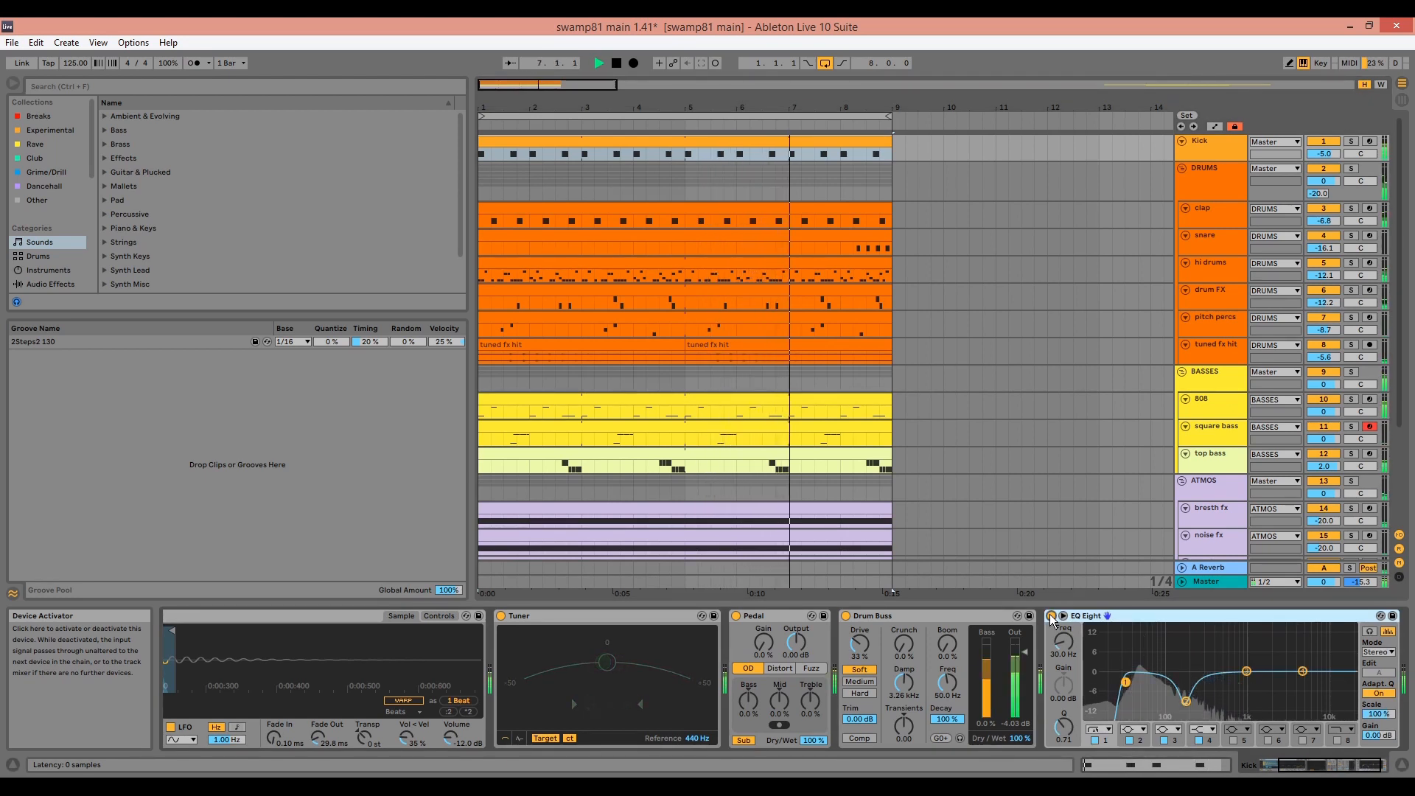
key(space)
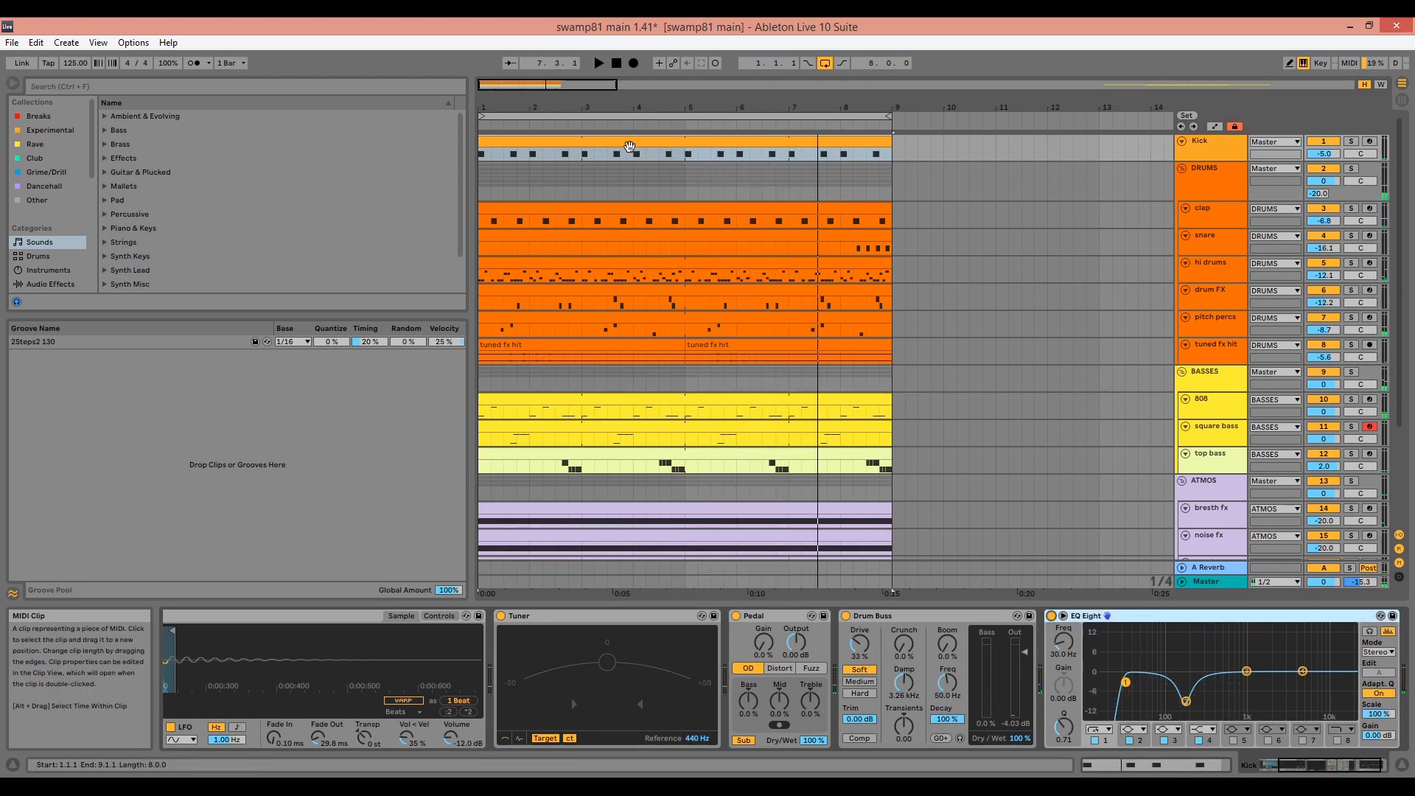
View the kick clip's notes, and solo the clap track alongside the kick for playback.
double_click(631, 146)
key(space)
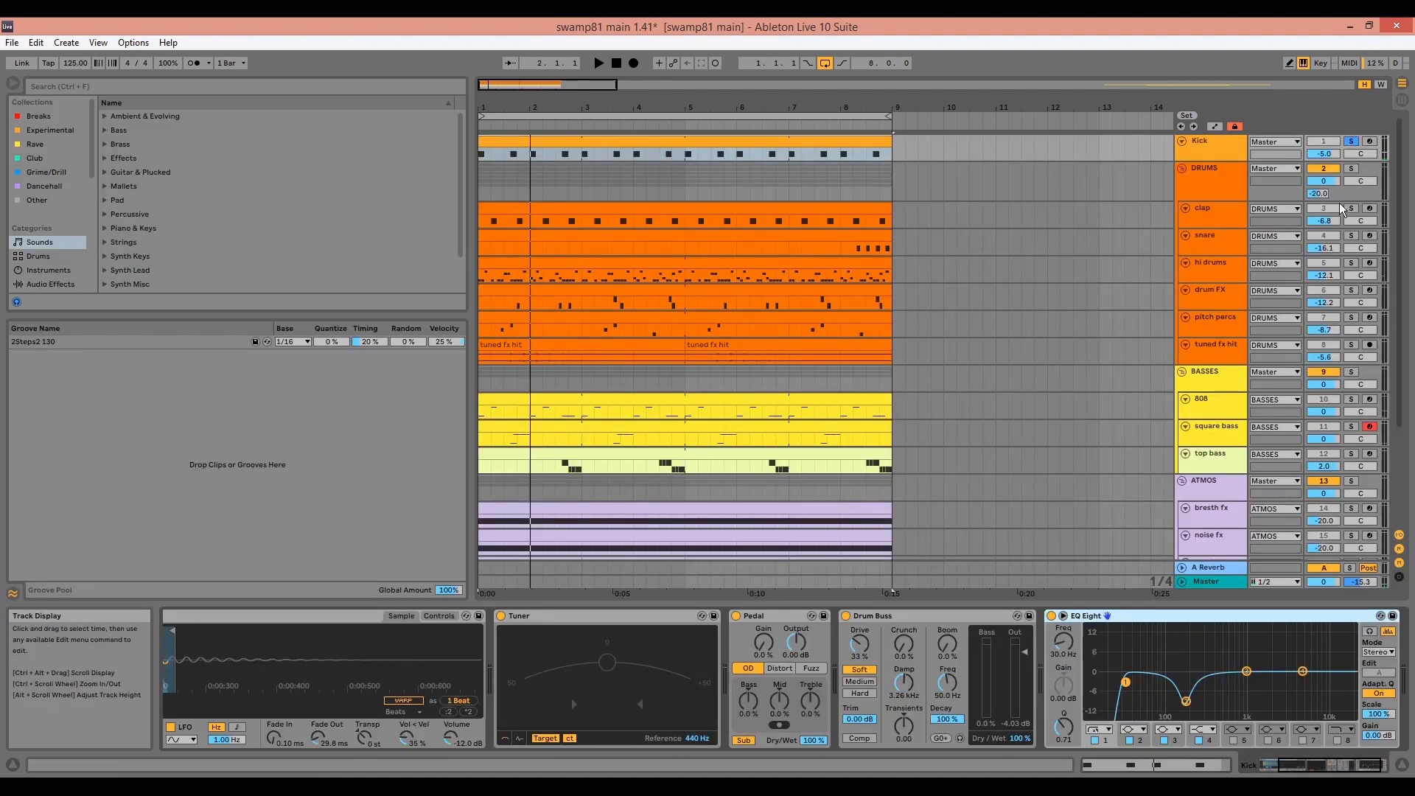
click(1352, 209)
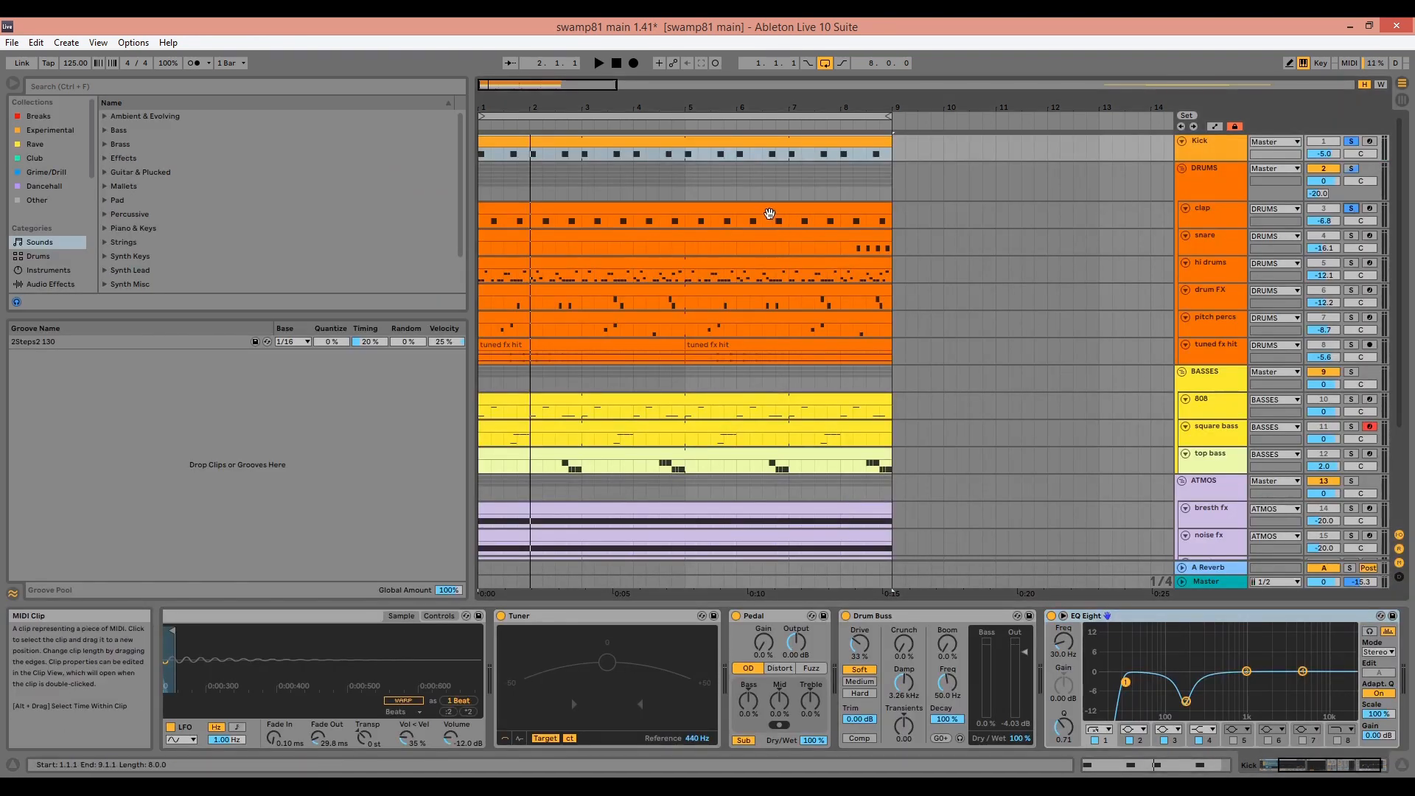
click(770, 213)
key(space)
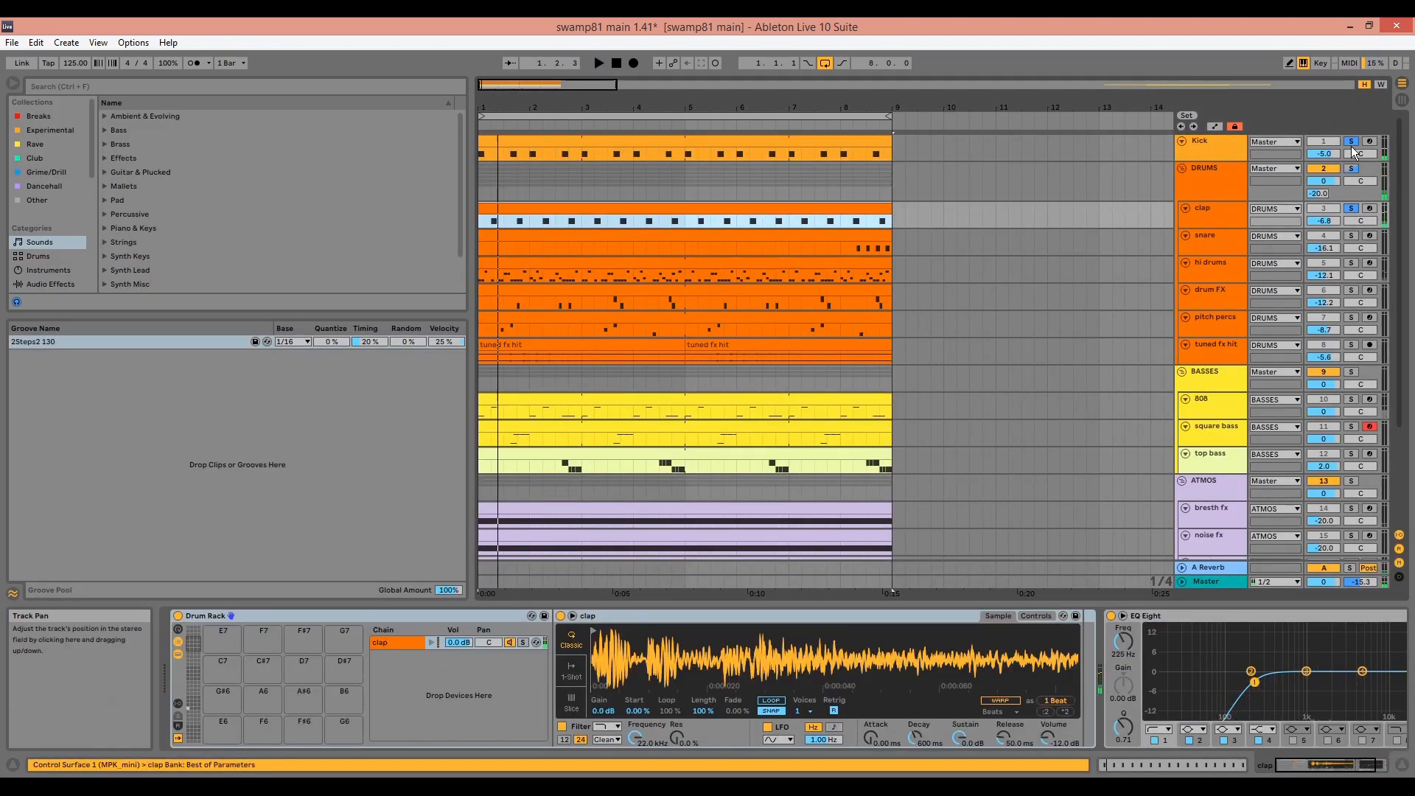
Unsolo the kick to hear the clap alone, and examine the clap's EQ Eight.
click(1352, 143)
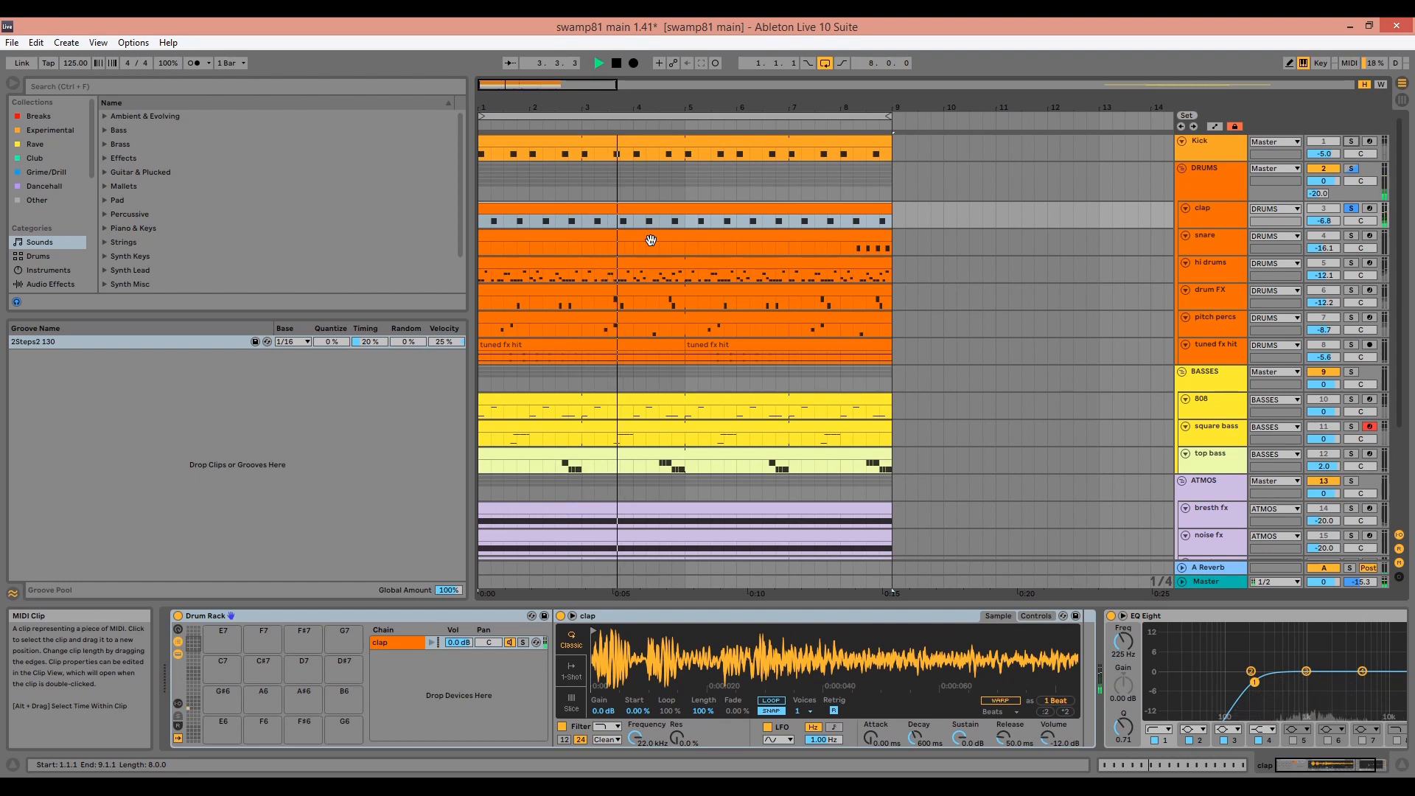
click(1237, 623)
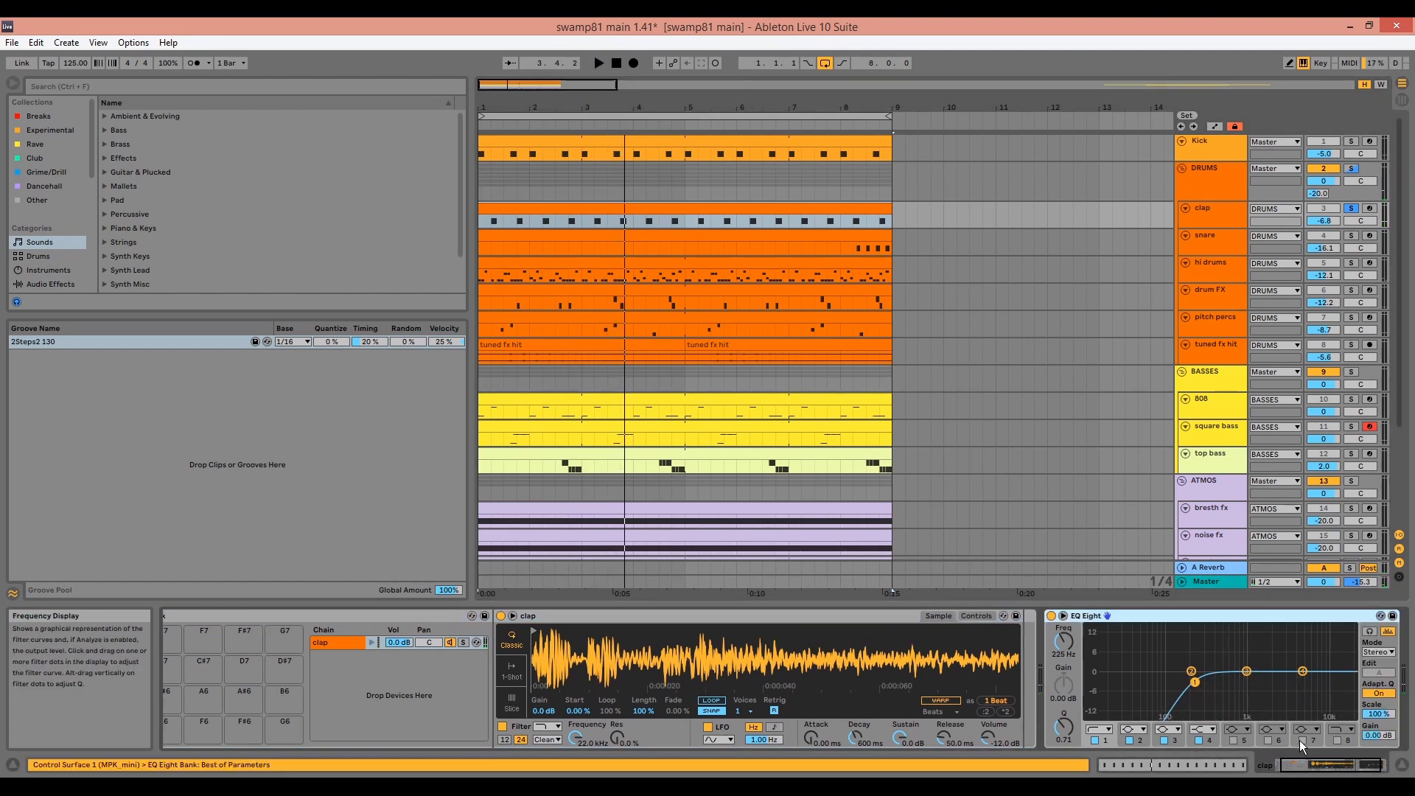
drag(1324, 765, 1336, 765)
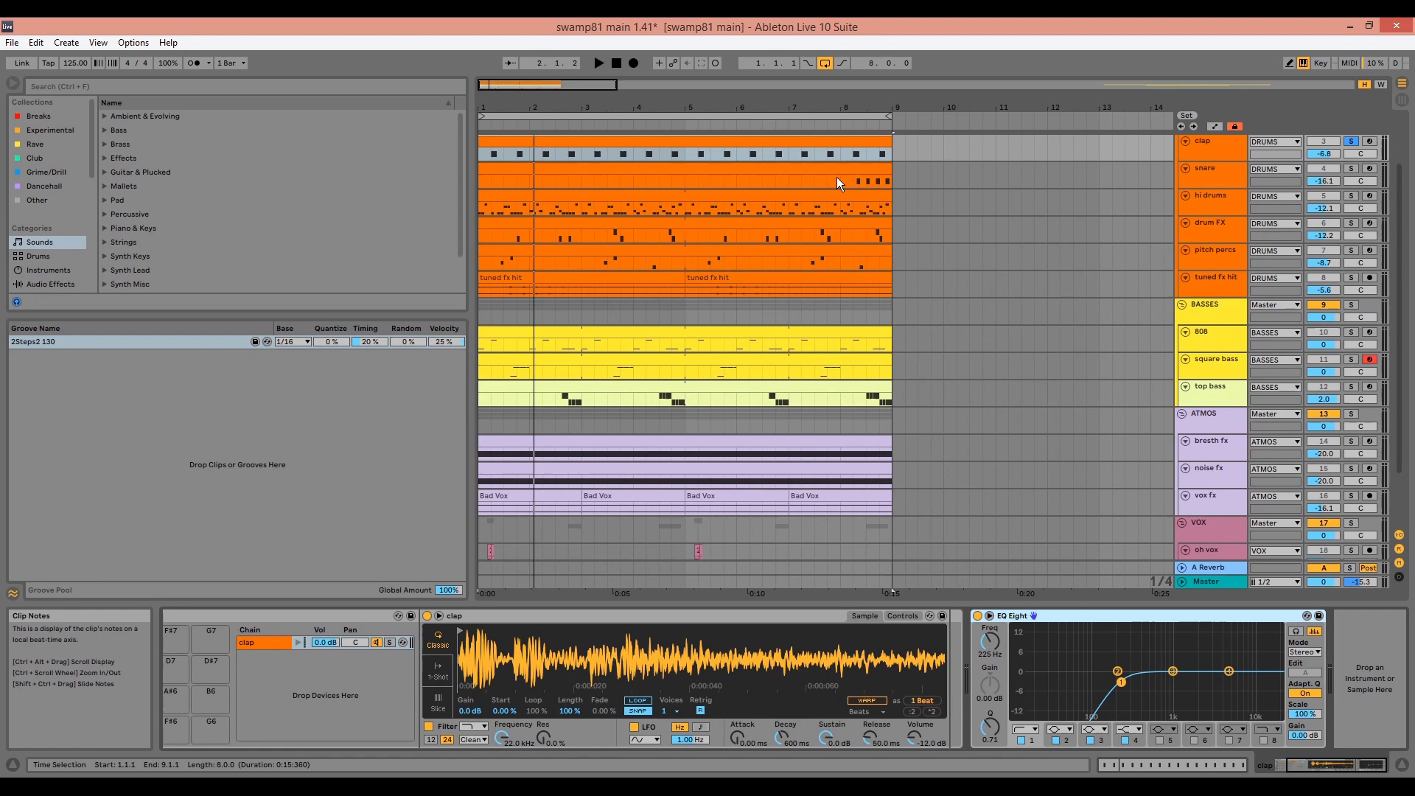
Solo the snare track and play its hits at the end of the eight-bar loop.
click(839, 186)
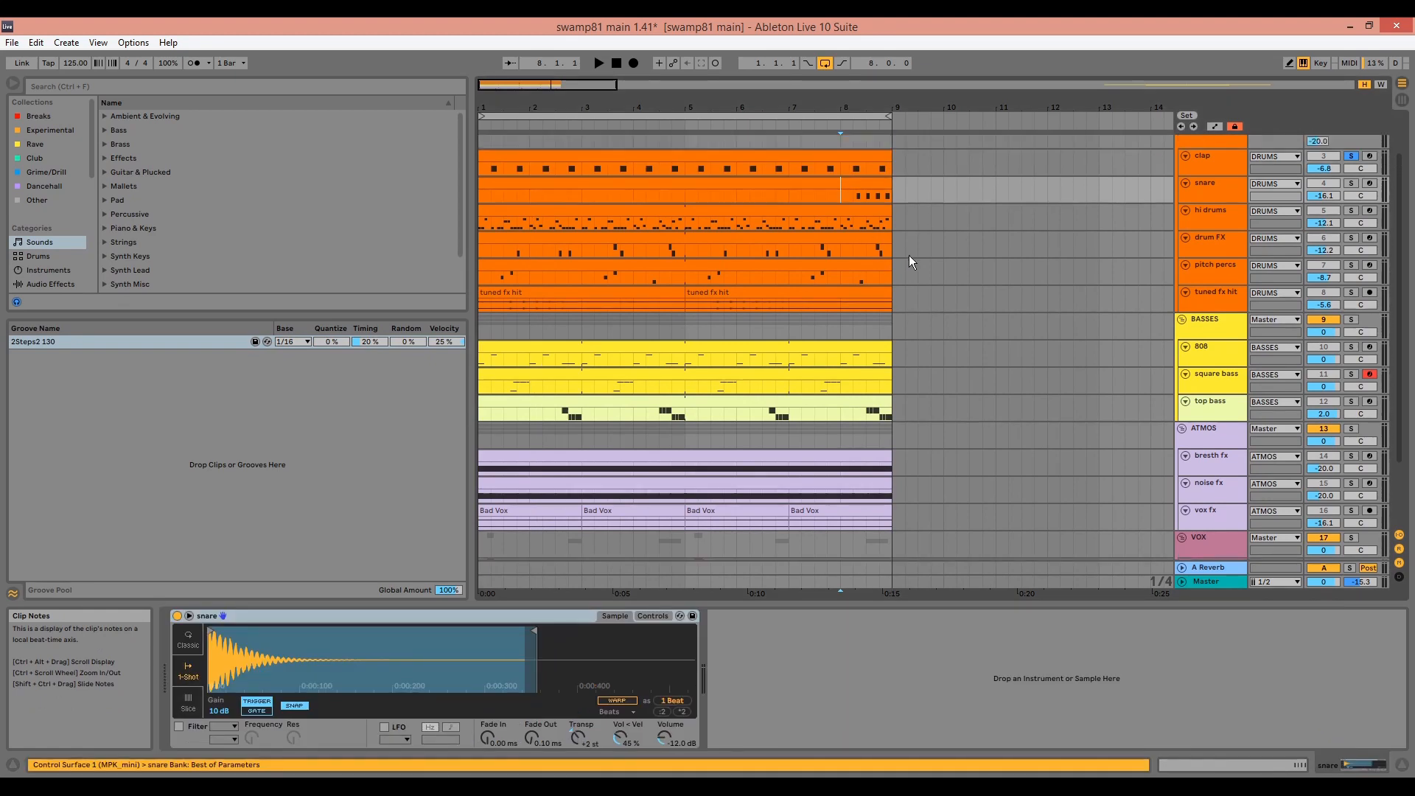
scroll(909, 255, up, 1)
ctrl+click(1353, 227)
key(space)
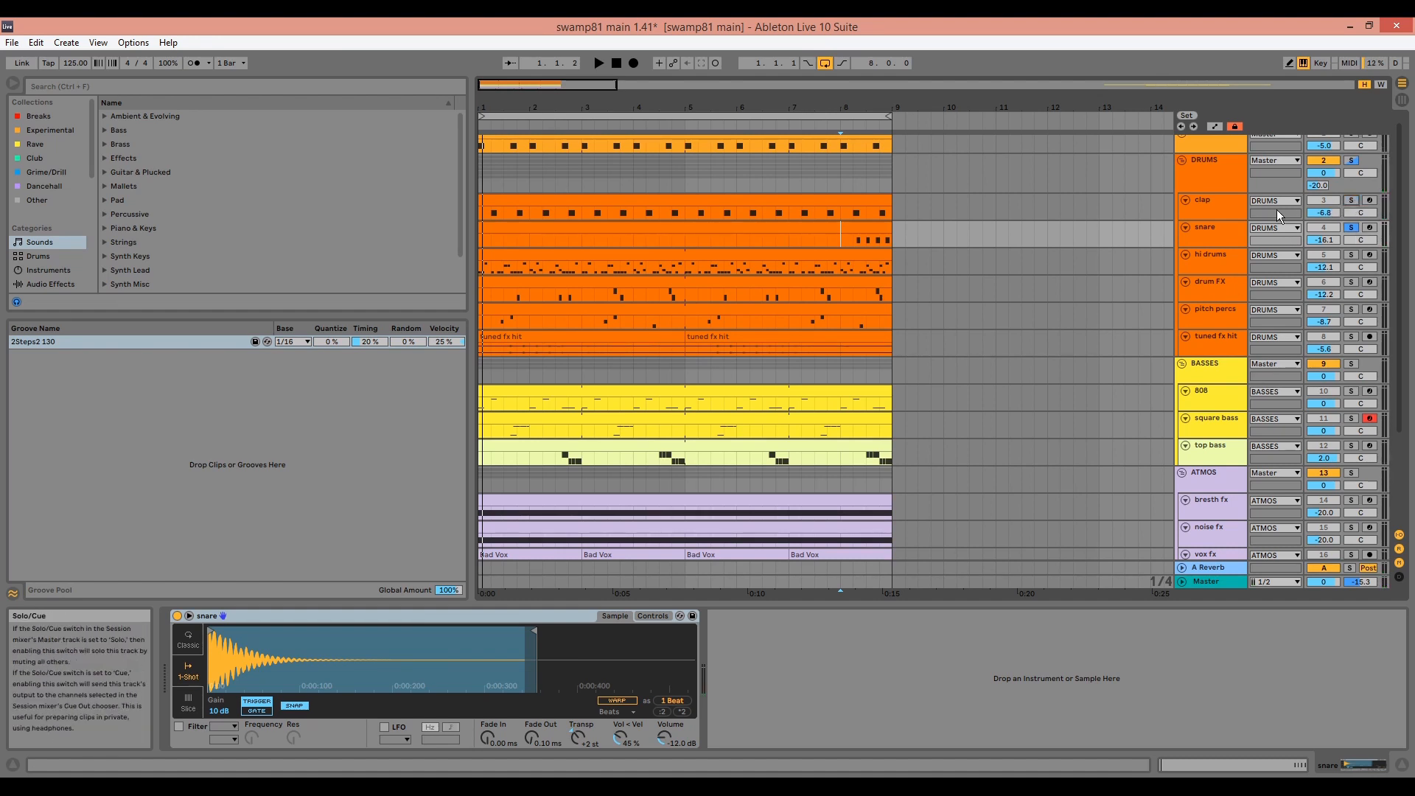
key(space)
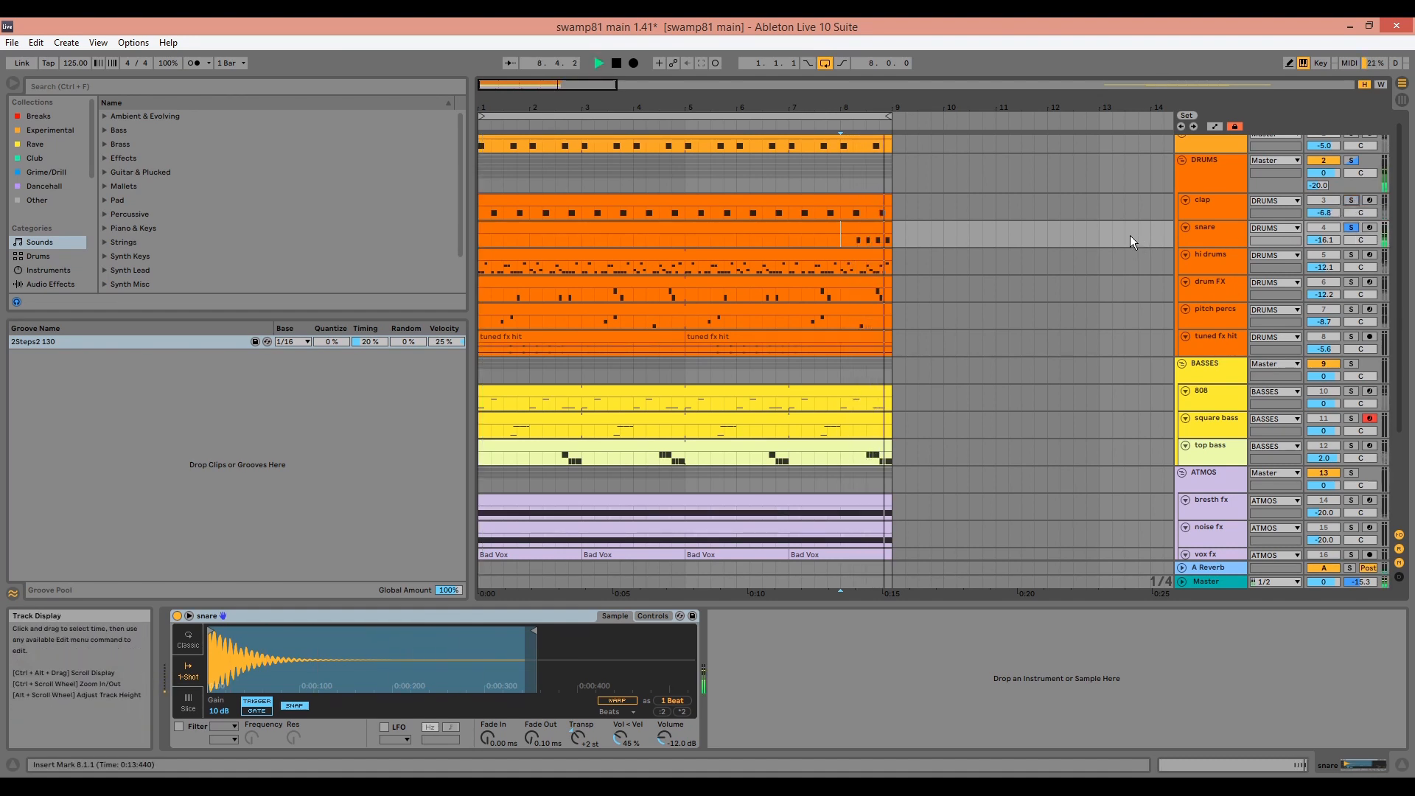
key(space)
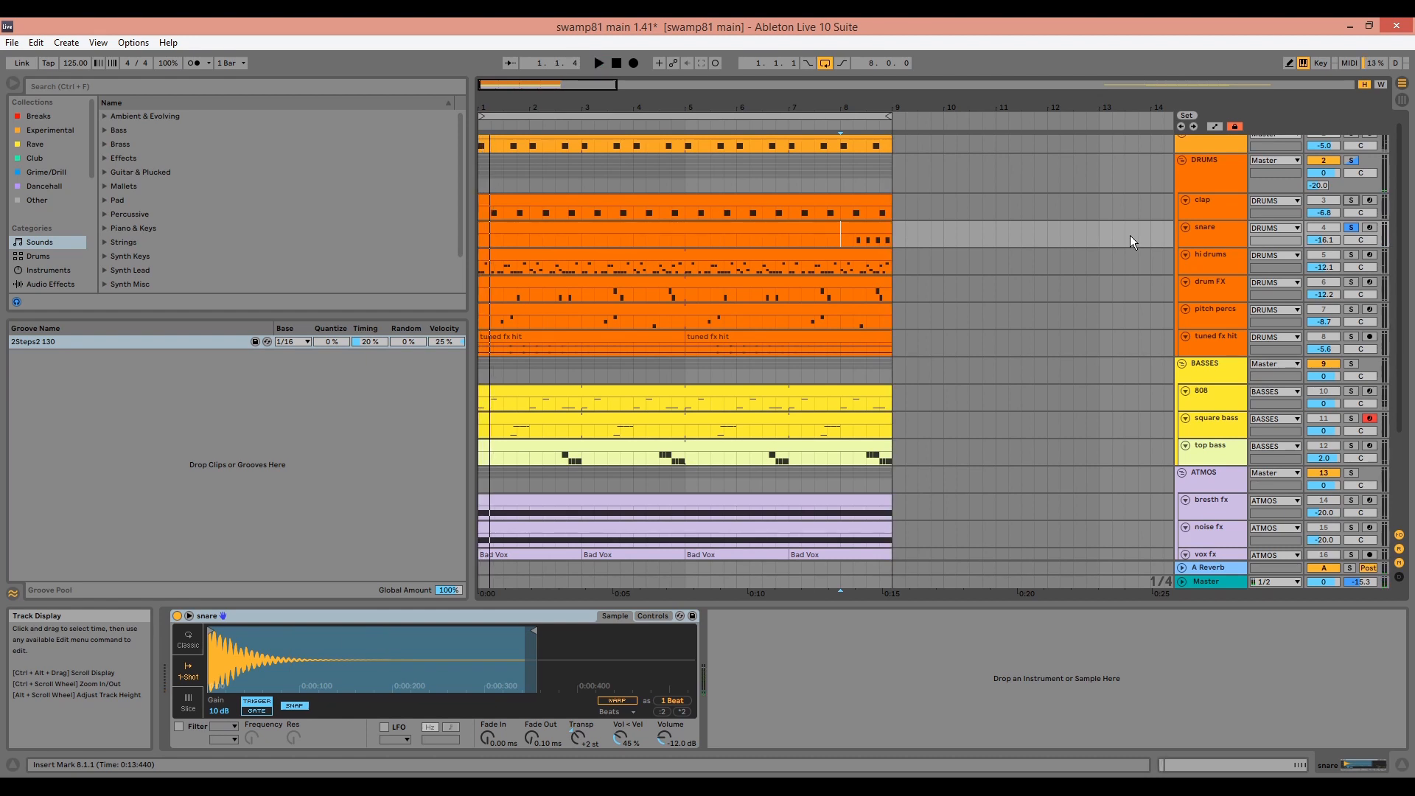
Unsolo the snare and play the full mix from bar 7.
click(1351, 227)
click(789, 239)
key(space)
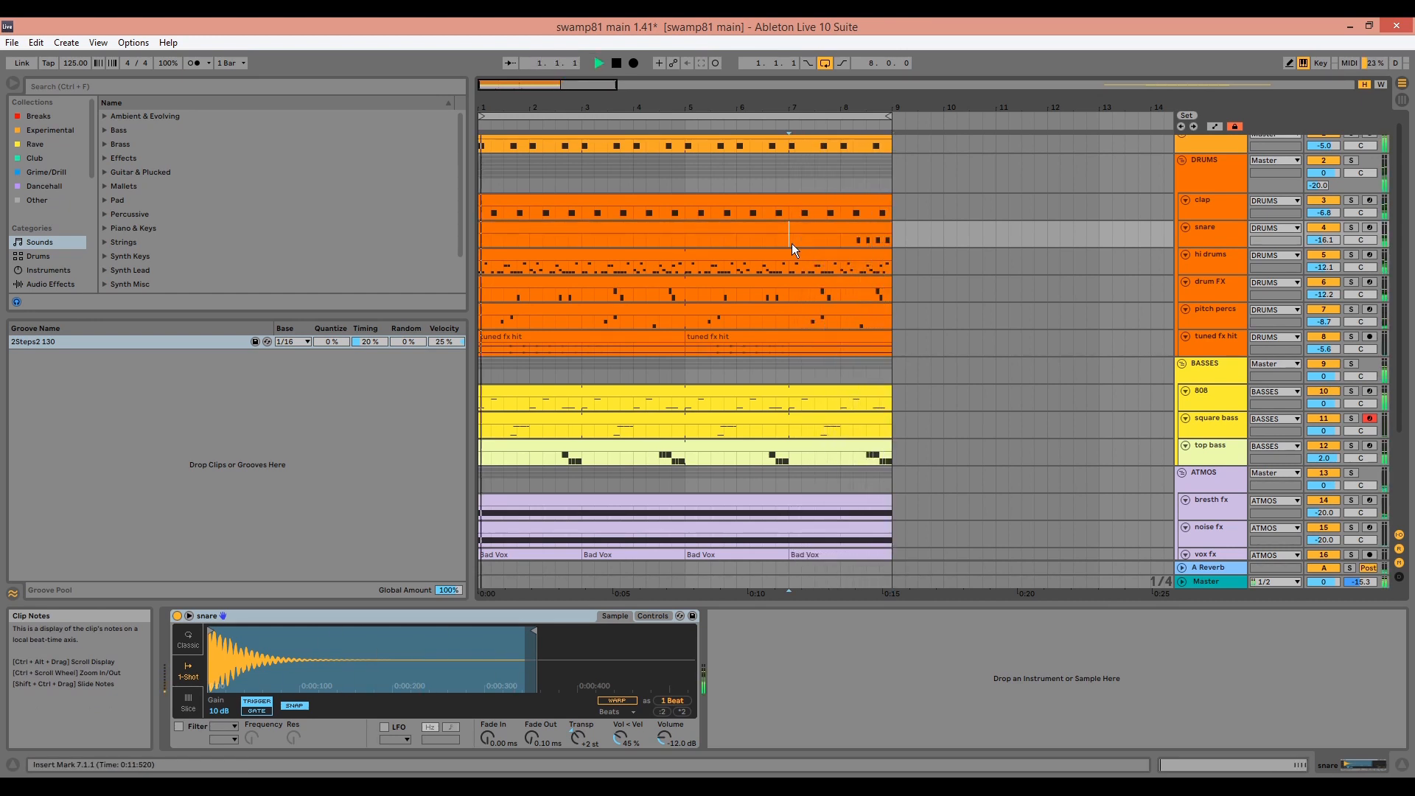
key(space)
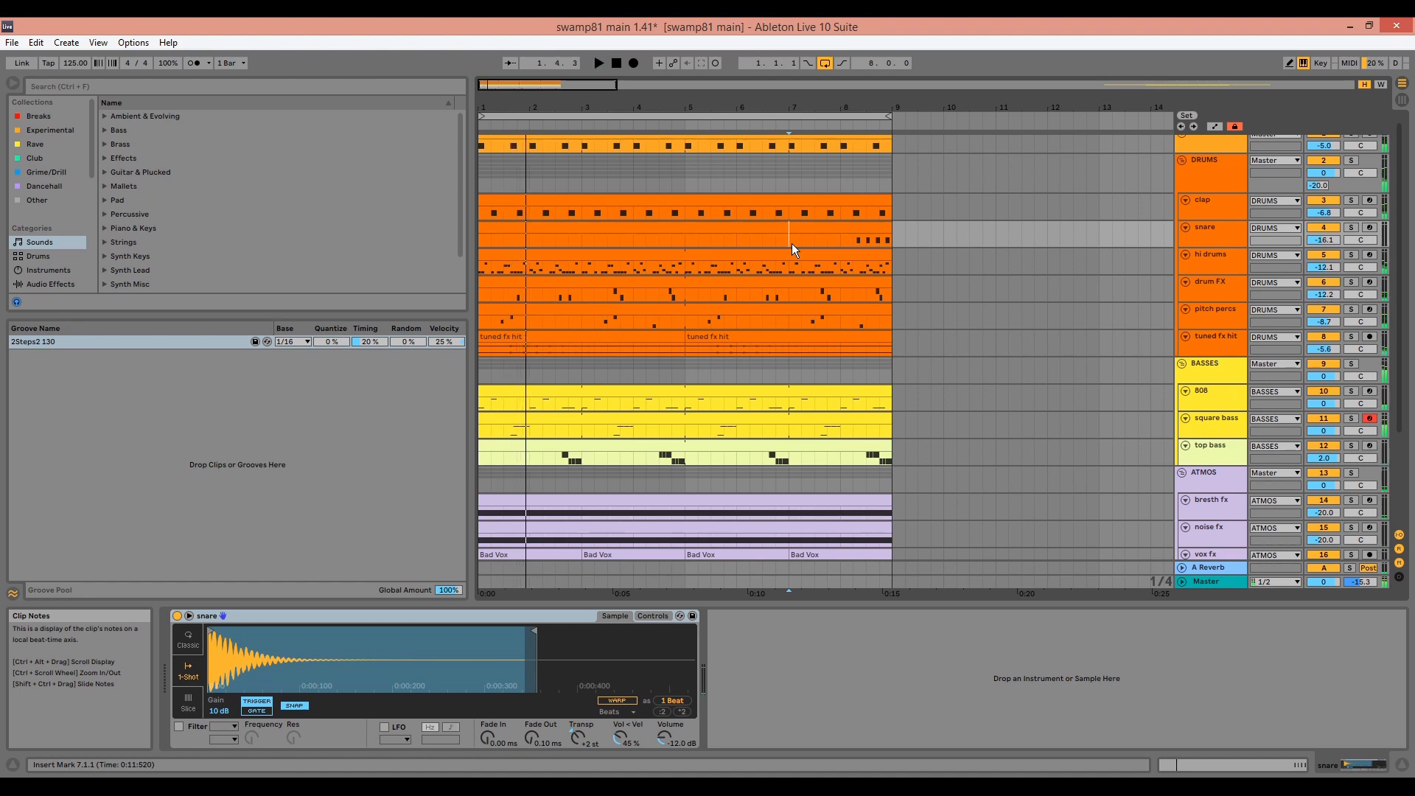
Solo the hi drums track and play its clip.
click(1355, 263)
click(826, 260)
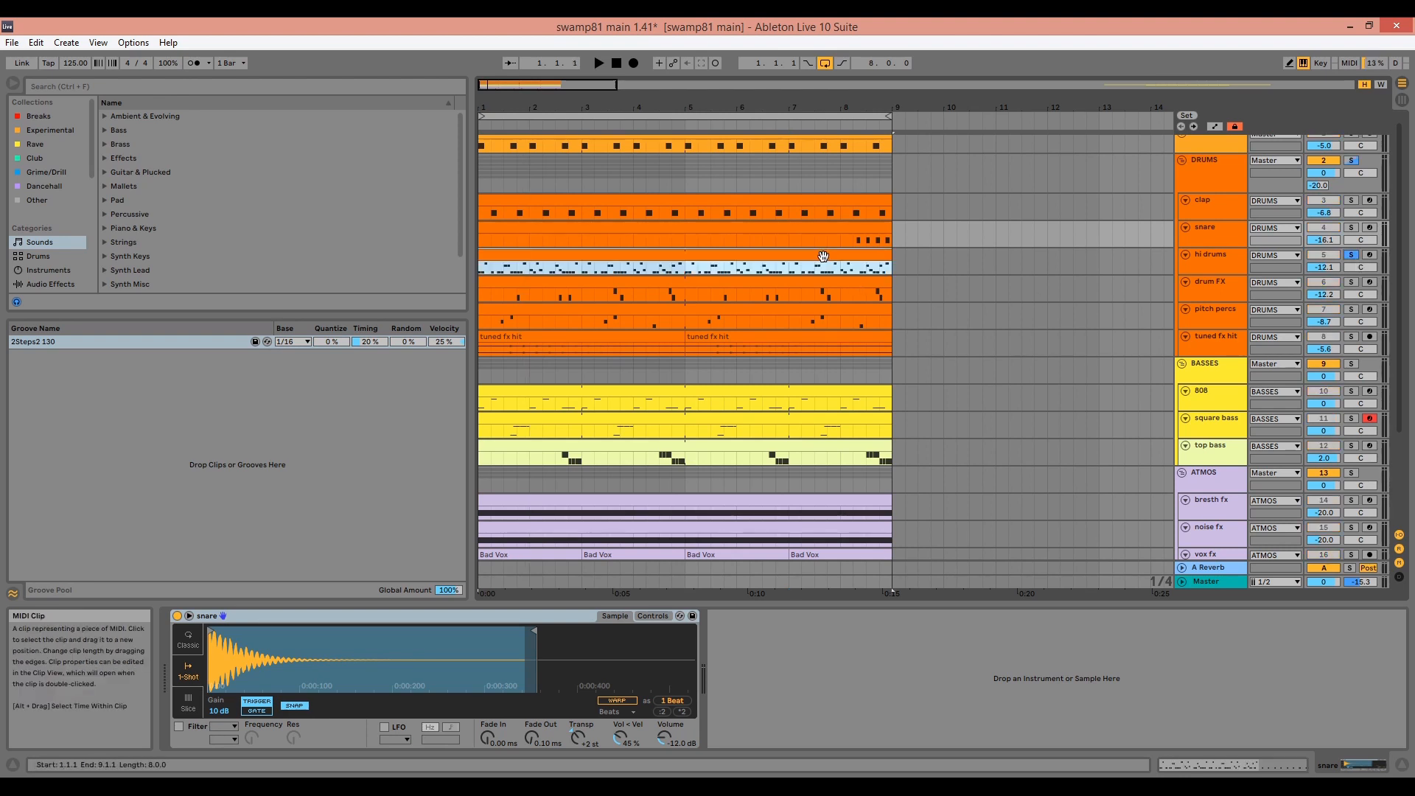
key(space)
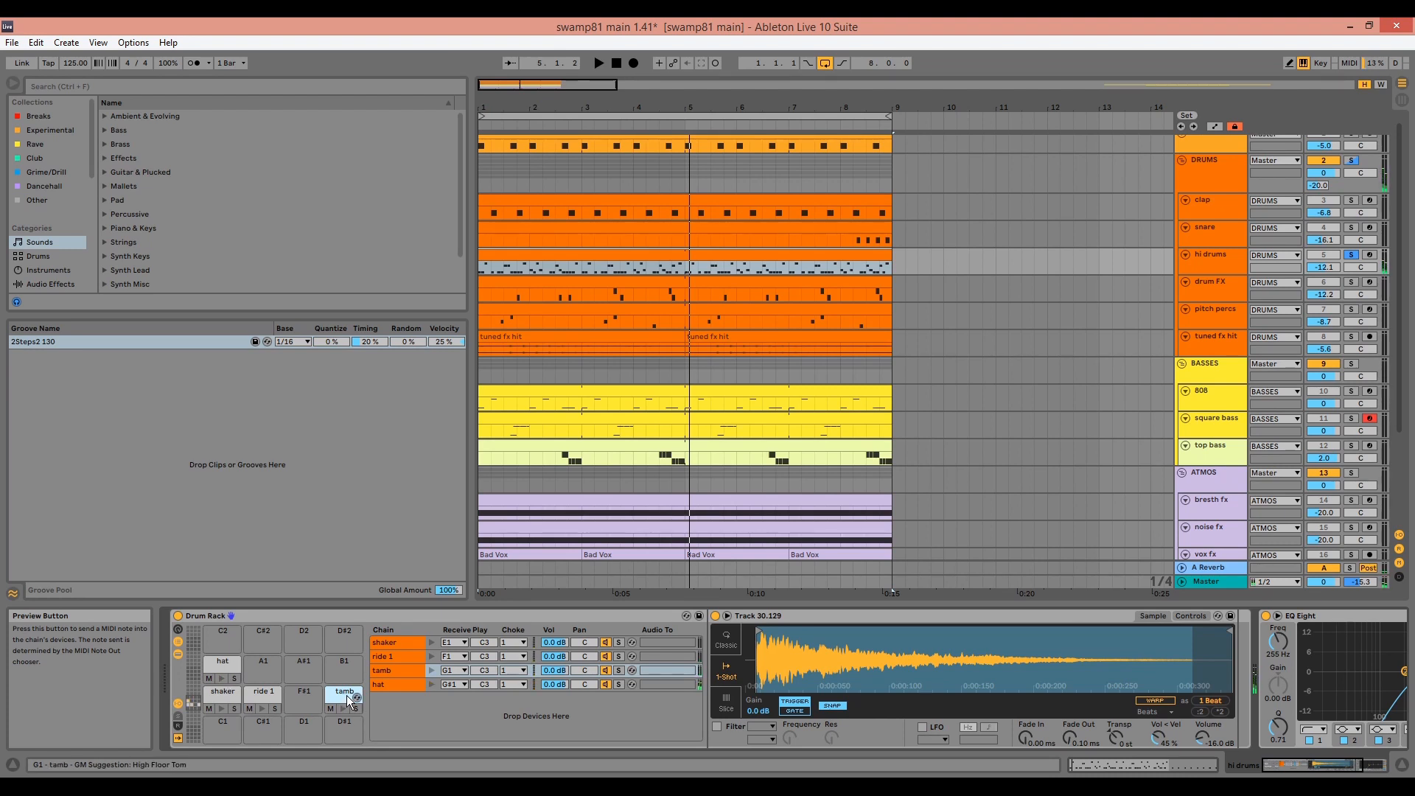
Examine the hat chain in the hi drums Drum Rack, including its EQ Eight and the track's EQ Eight.
click(223, 666)
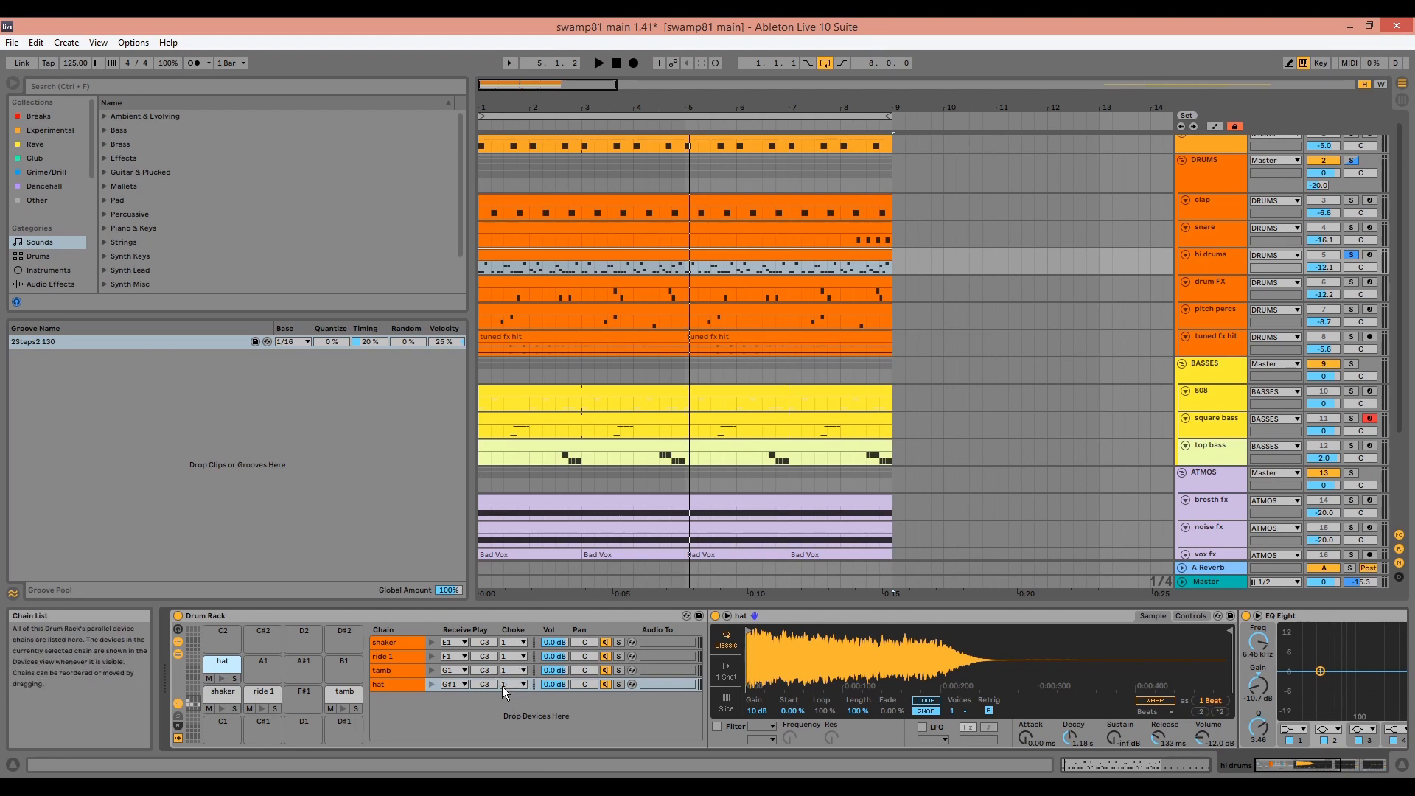
click(1227, 761)
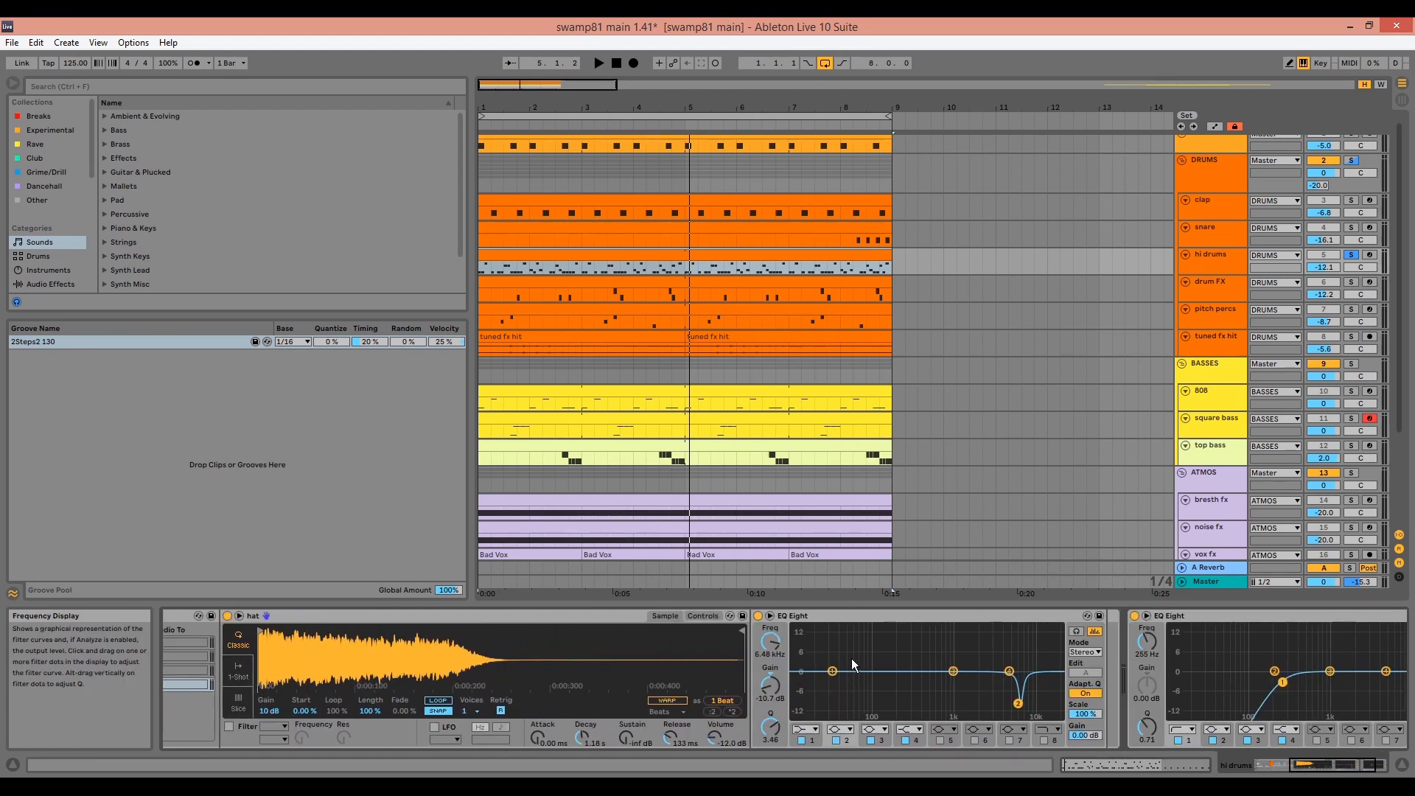
click(1309, 765)
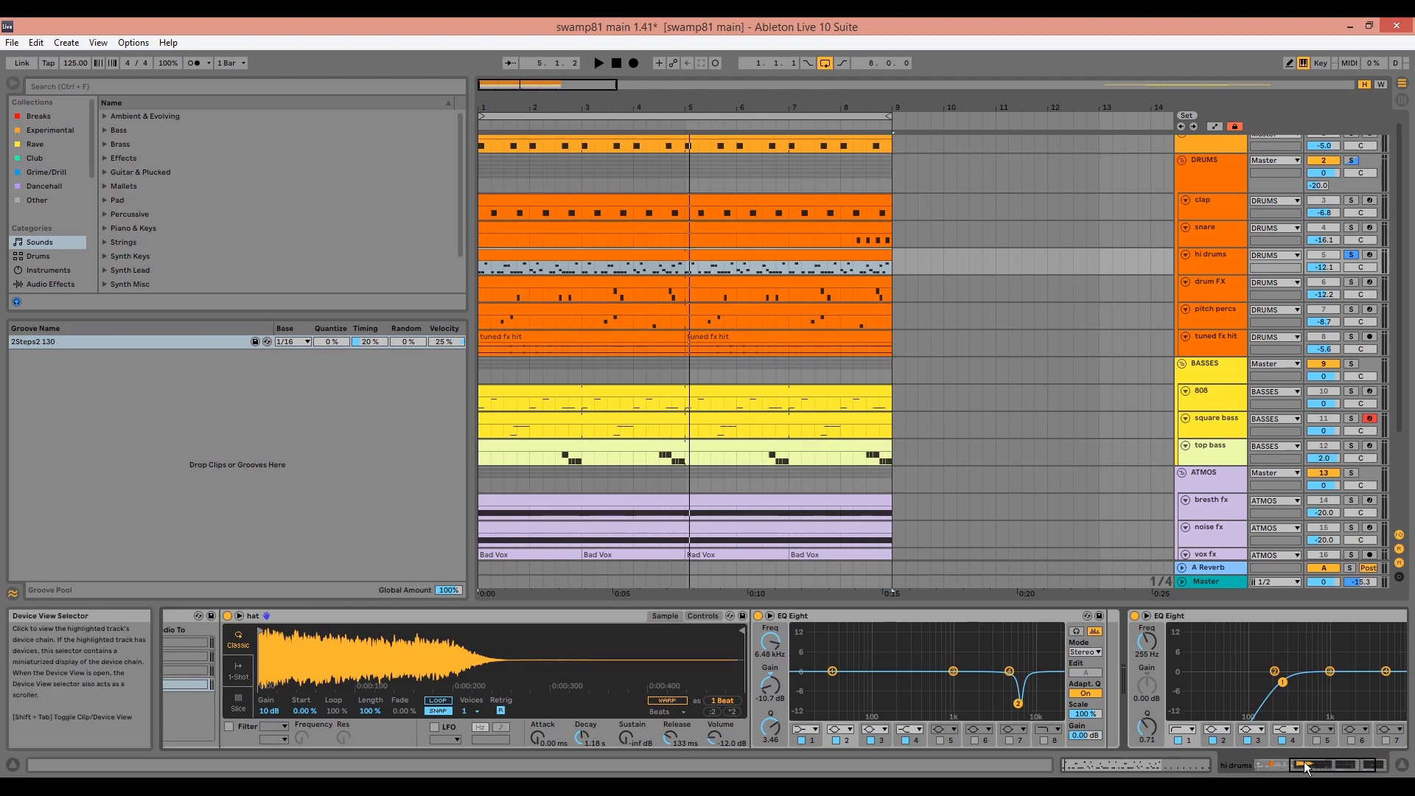
click(1054, 620)
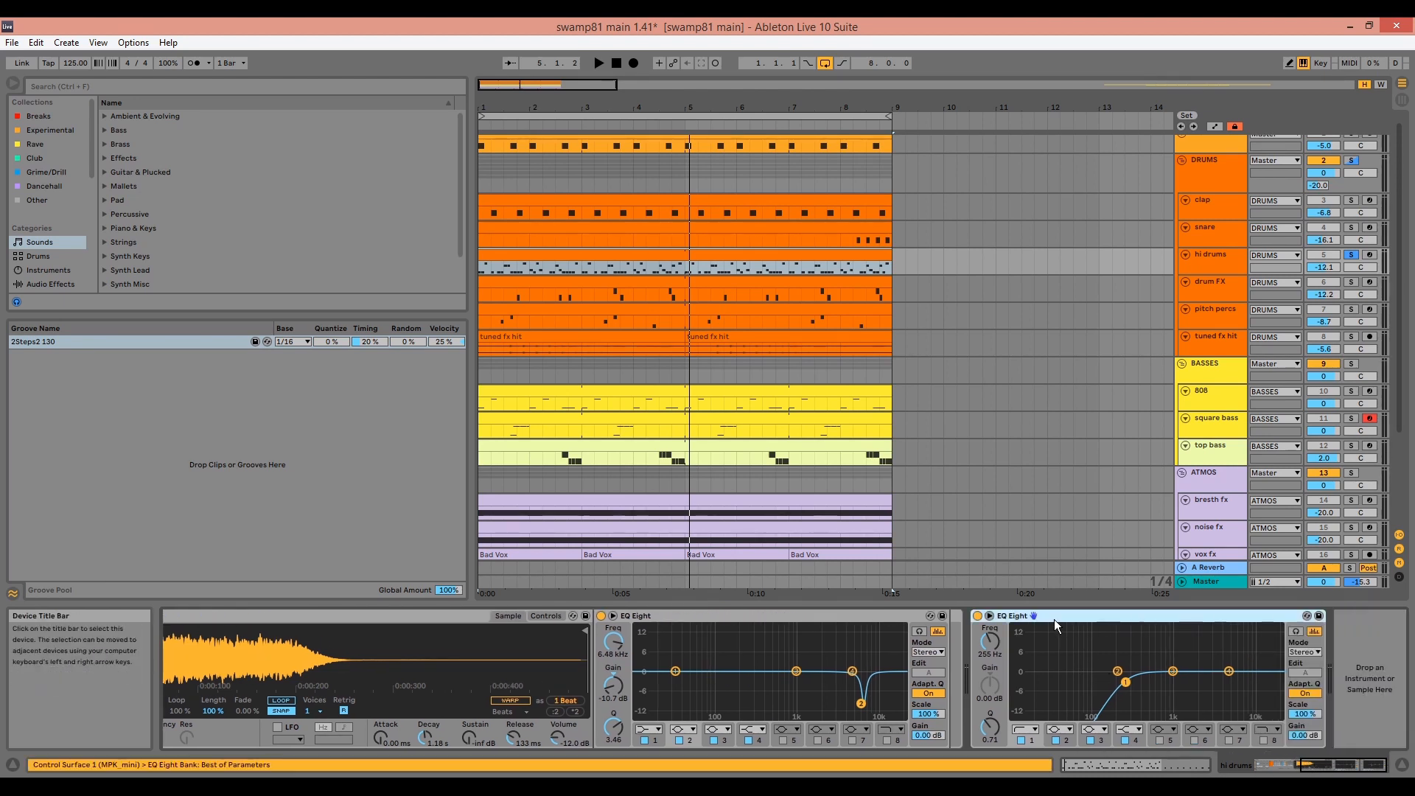
Open the hi drums clip's notes and play the hat, tamb, ride and shaker pattern.
double_click(700, 258)
key(space)
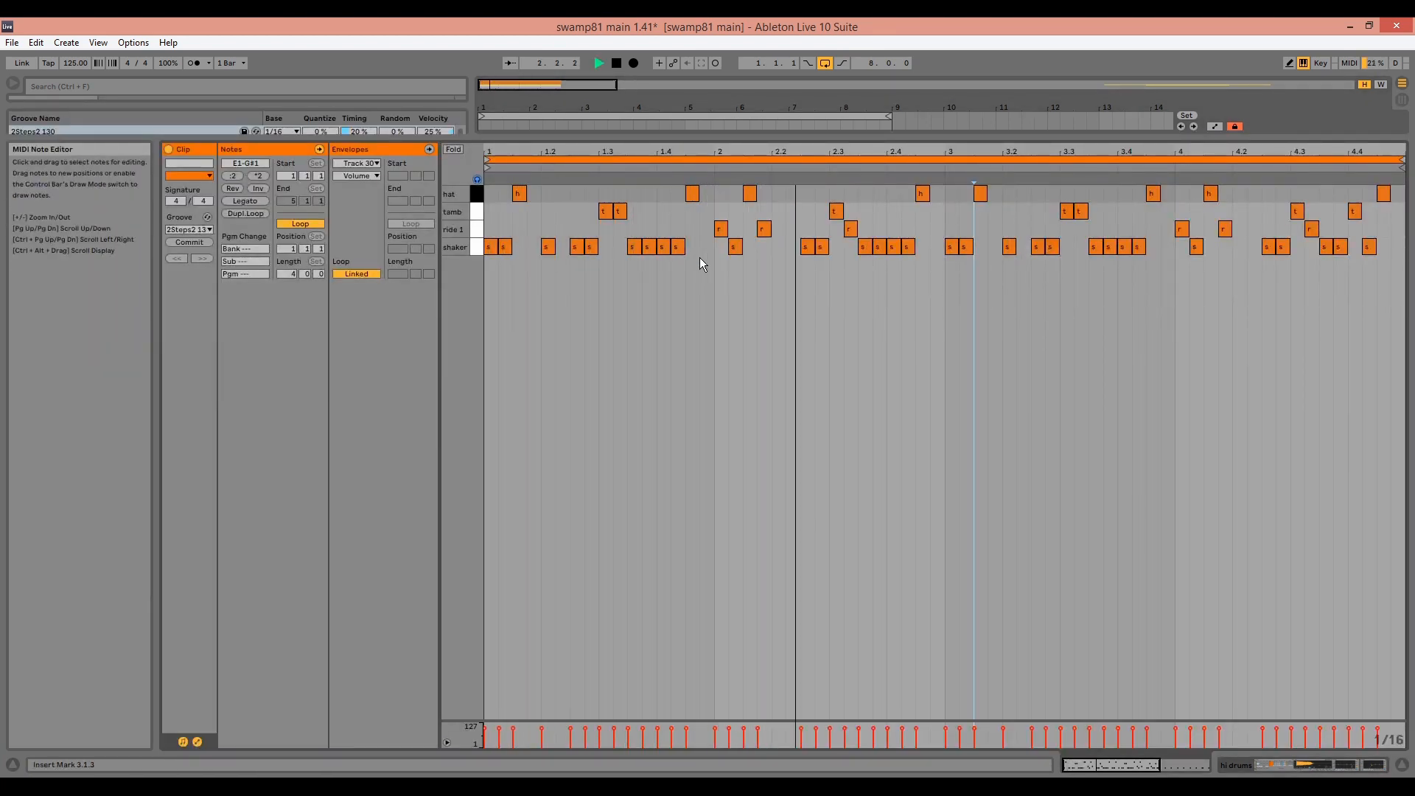
key(space)
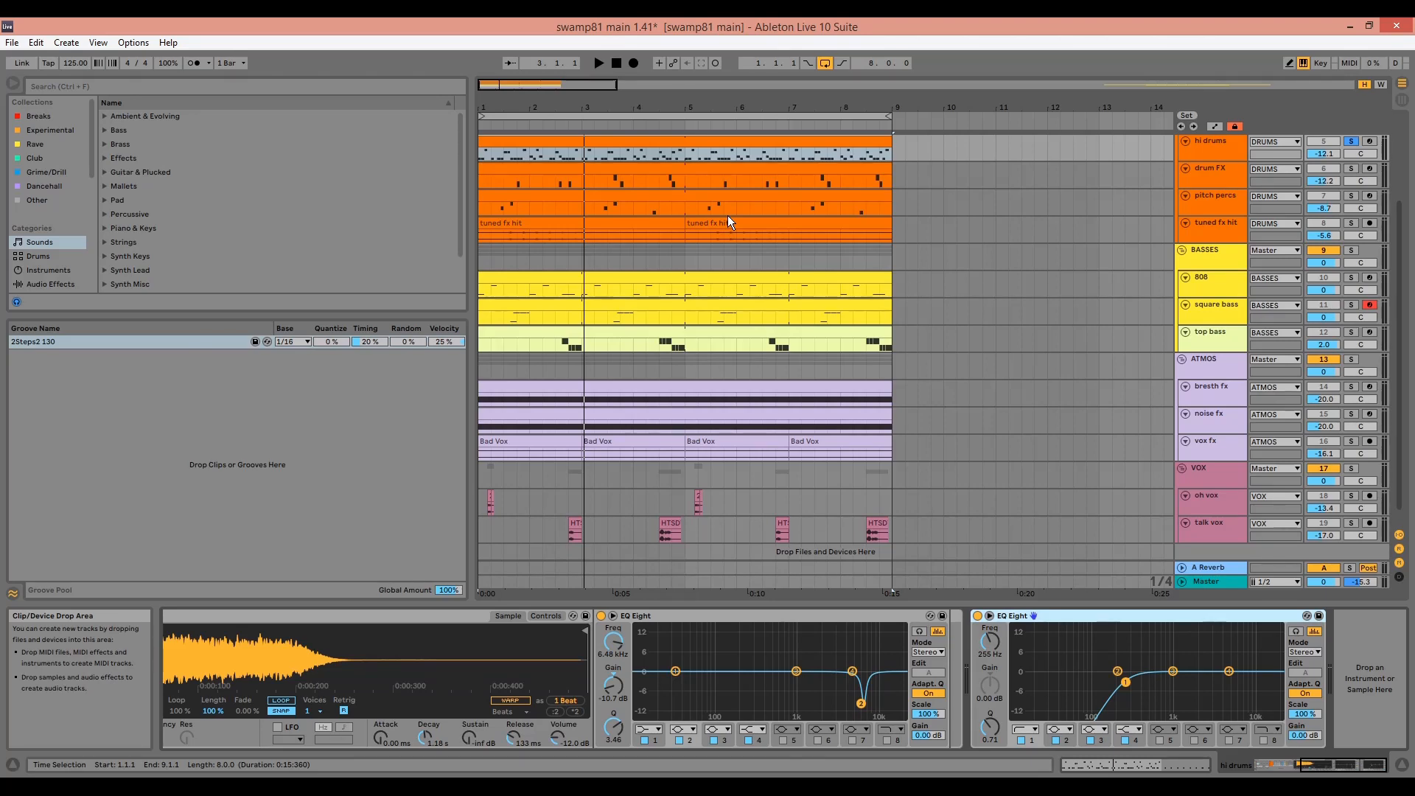
Solo the drum FX track and audition the hit and vocal thing pads in its Drum Rack.
click(1352, 172)
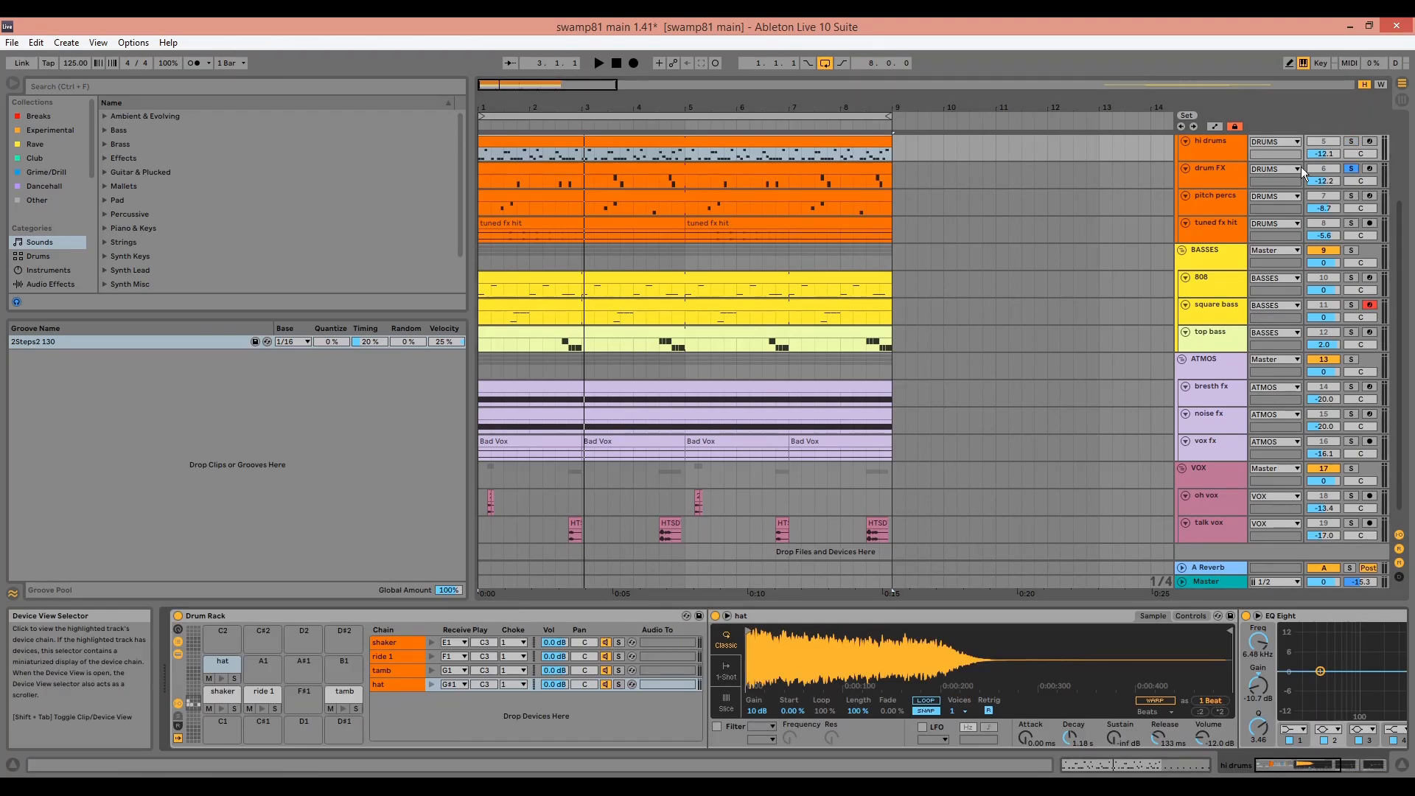
click(1303, 172)
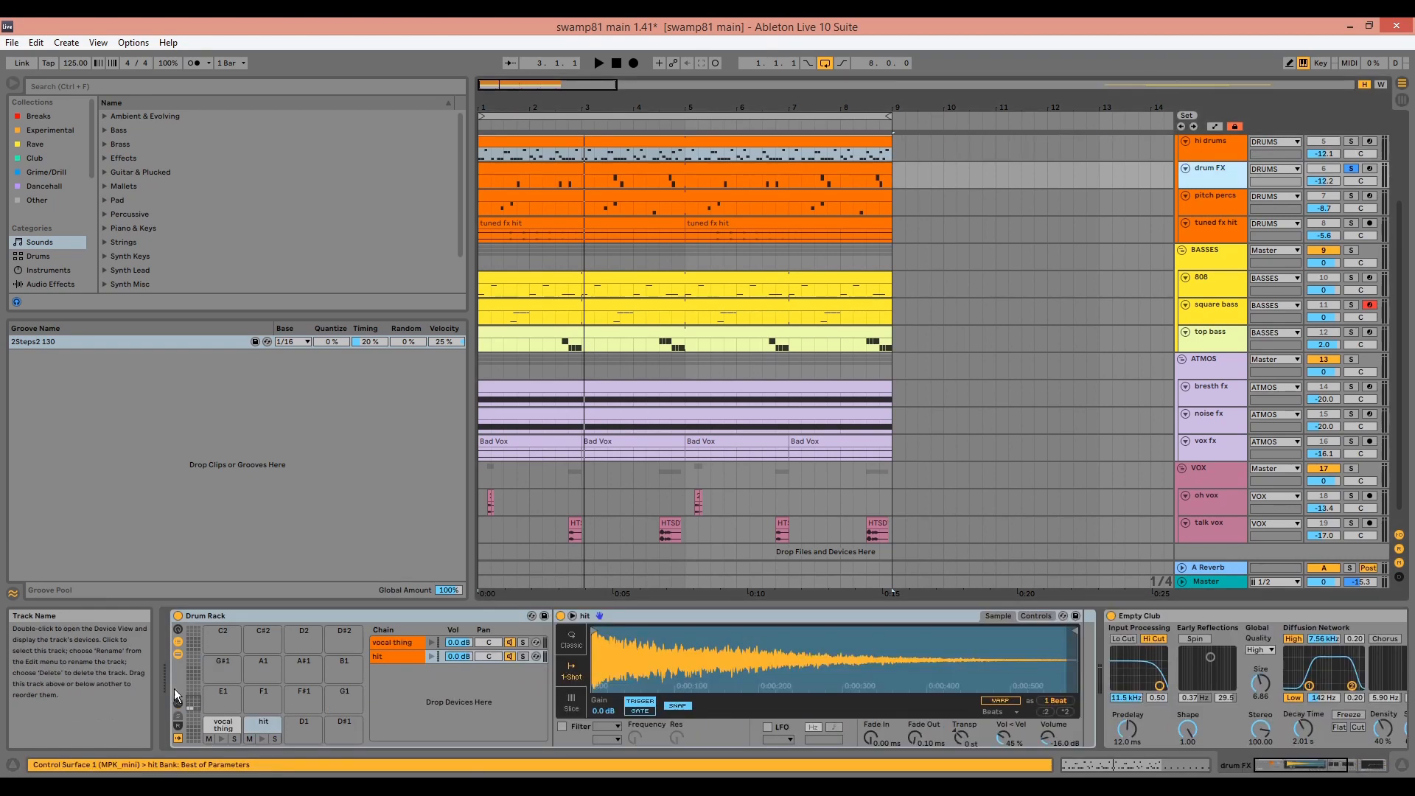
click(262, 739)
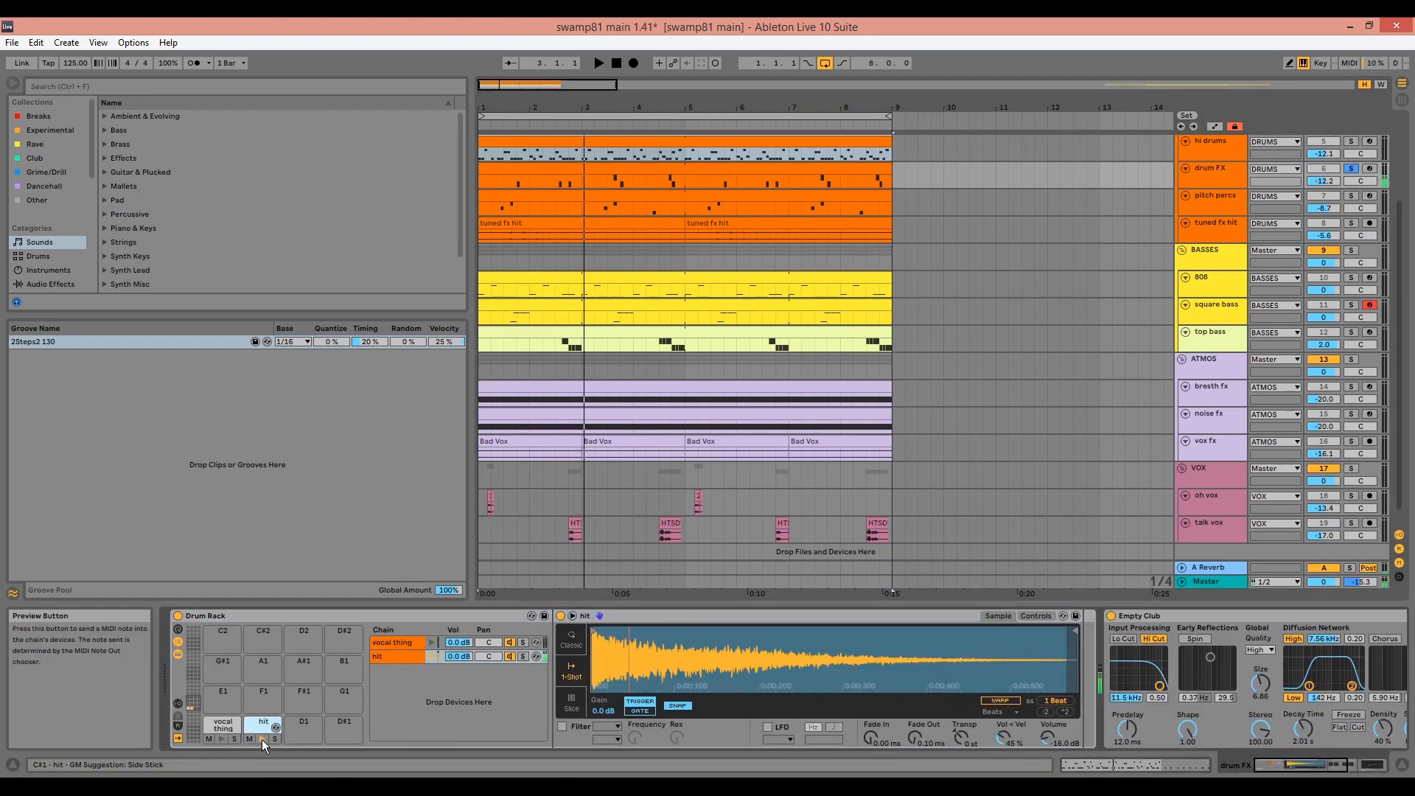
click(221, 740)
Examine the Empty Club reverb on the hit chain, then the devices on the A Reverb return track.
click(1246, 613)
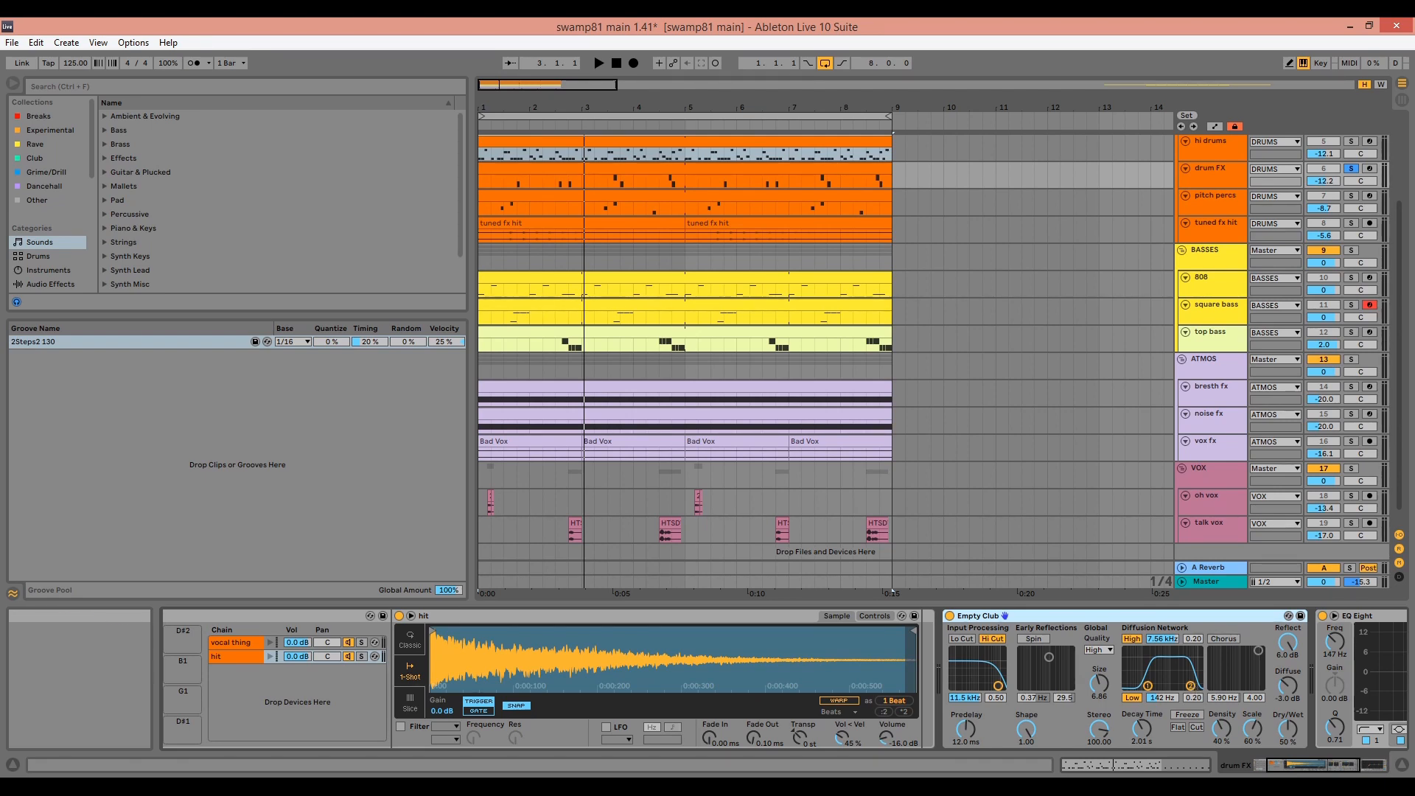
click(1213, 566)
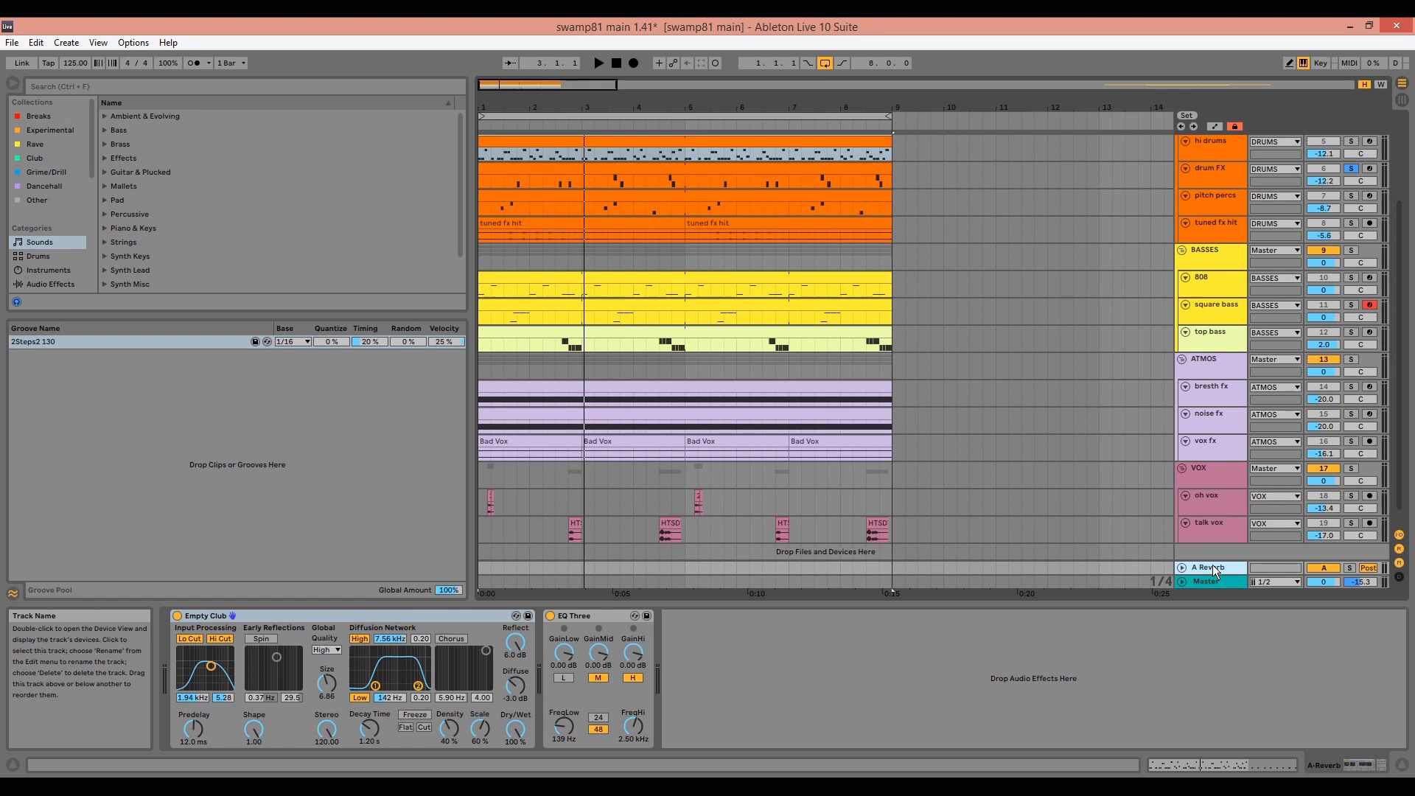
Open the drum FX clip's notes and play the hit and vocal thing pattern.
scroll(615, 187, up, 2)
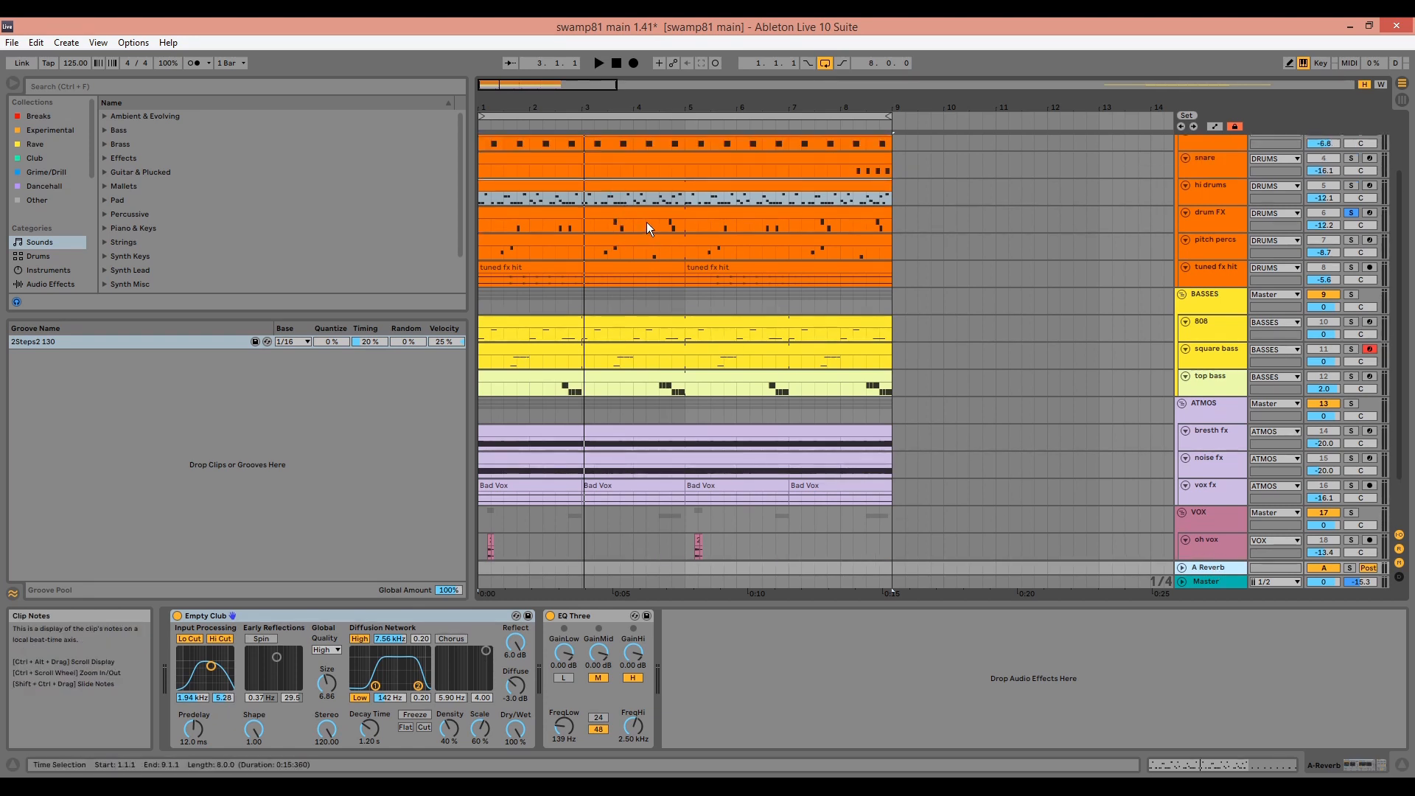
double_click(648, 222)
key(space)
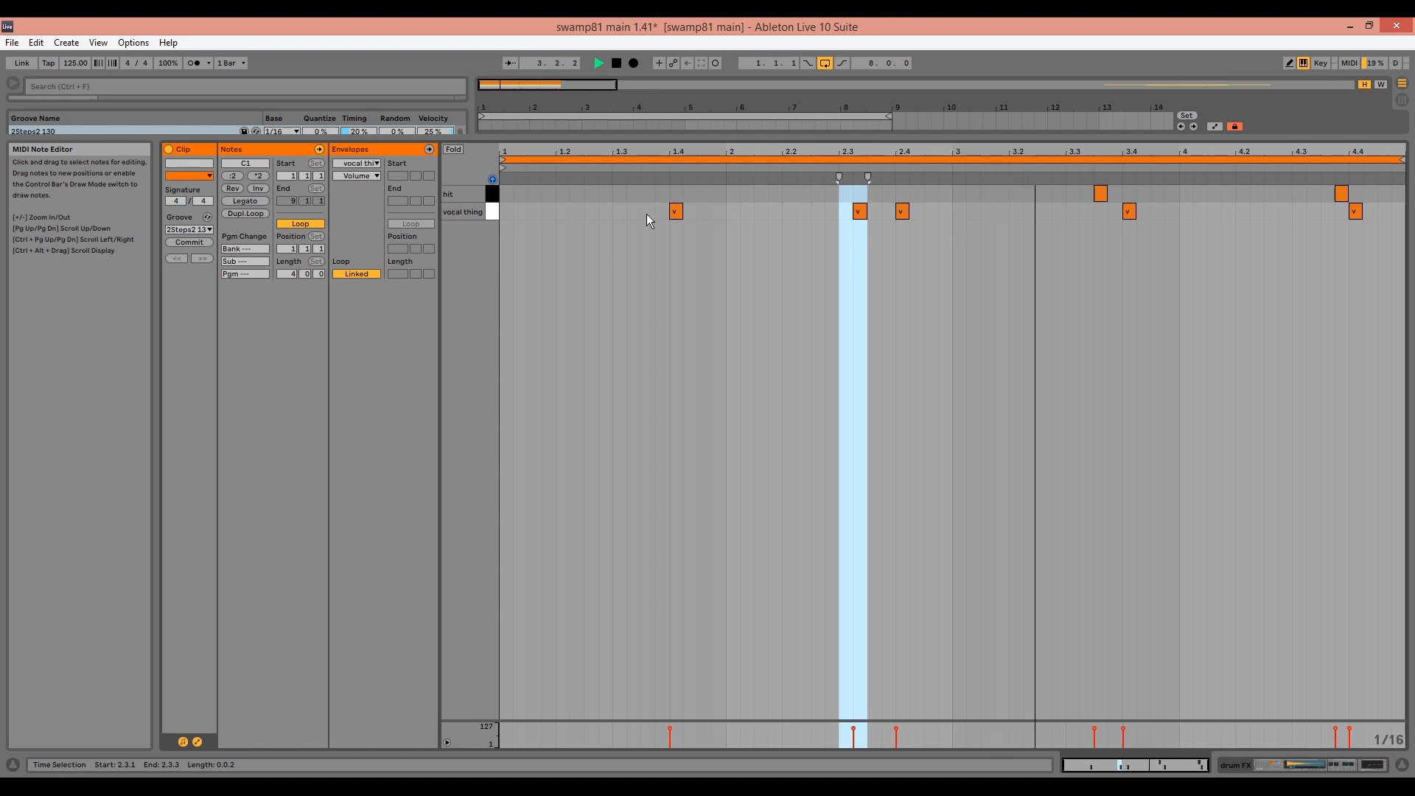
key(space)
key(shift+Tab)
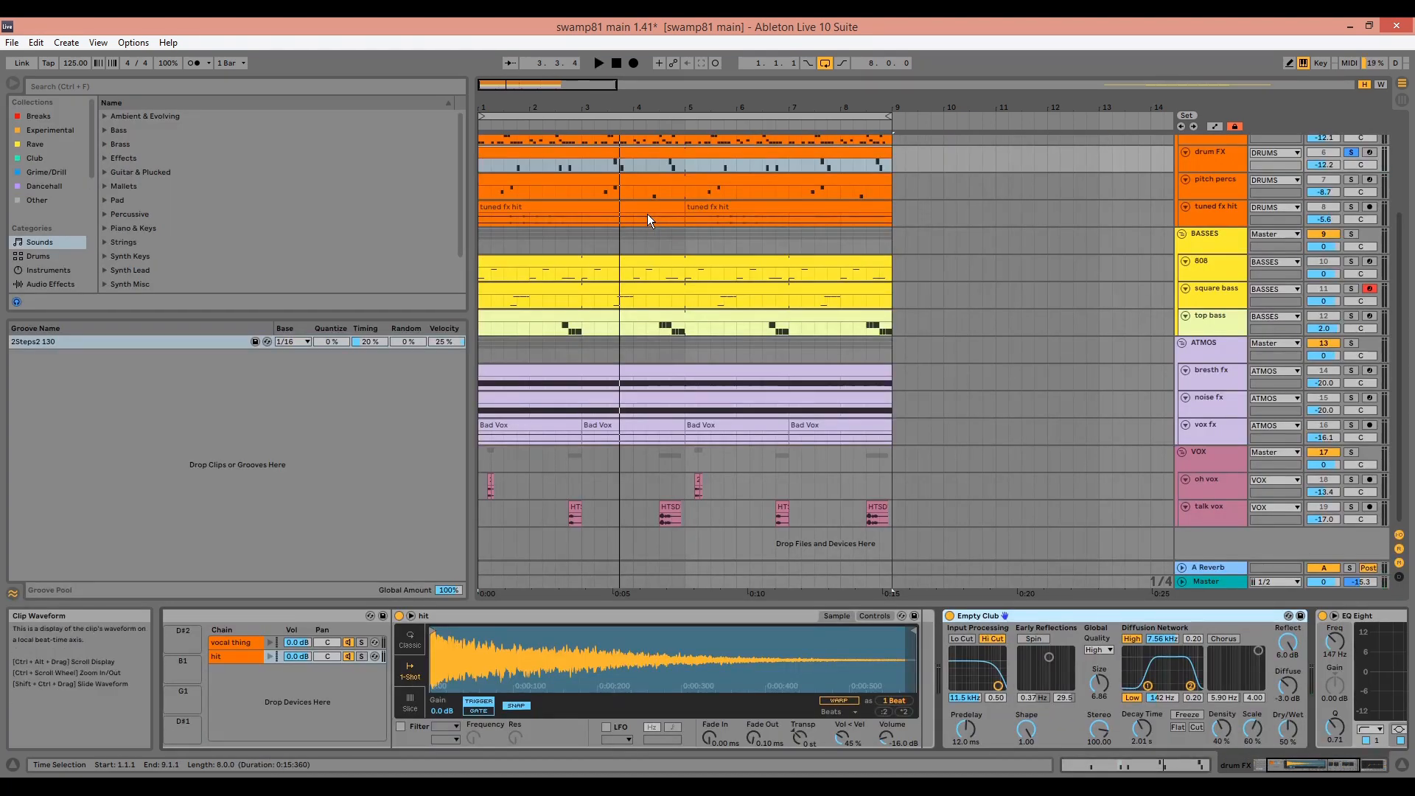
Solo the pitch percs track together with drum FX and play both parts.
scroll(1035, 259, up, 3)
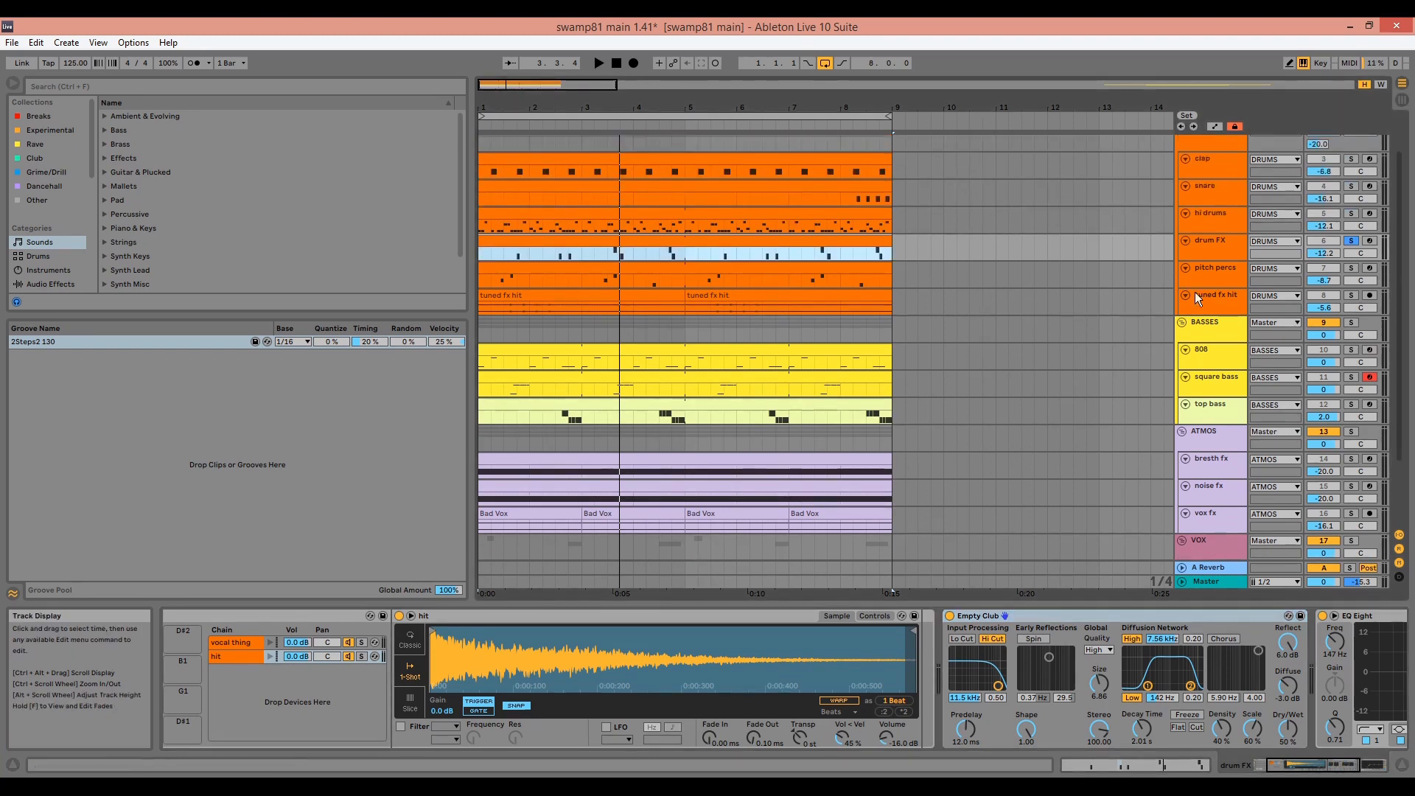
click(1220, 268)
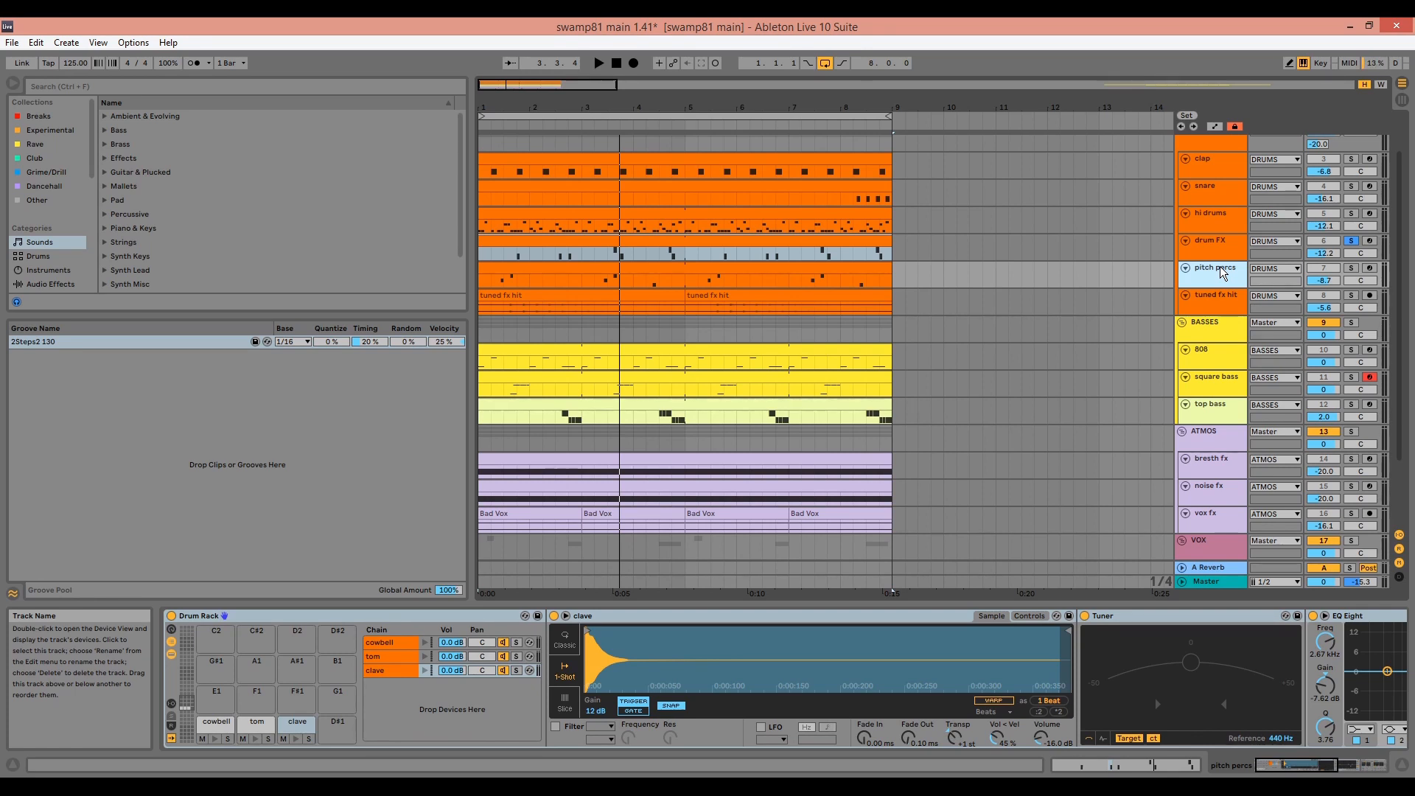
ctrl+click(1351, 269)
key(space)
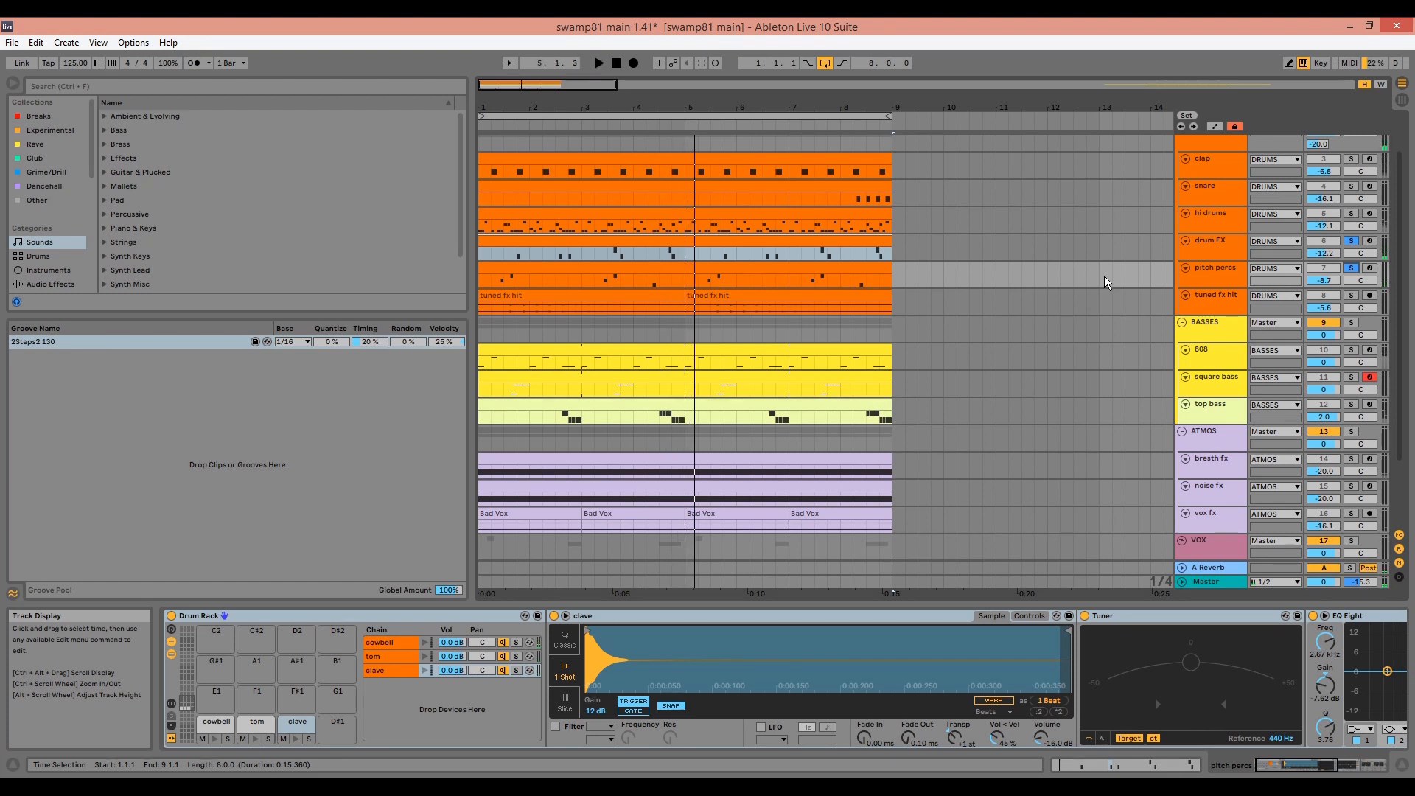
Audition the cowbell, tom and clave pads in the pitch percs Drum Rack.
click(213, 731)
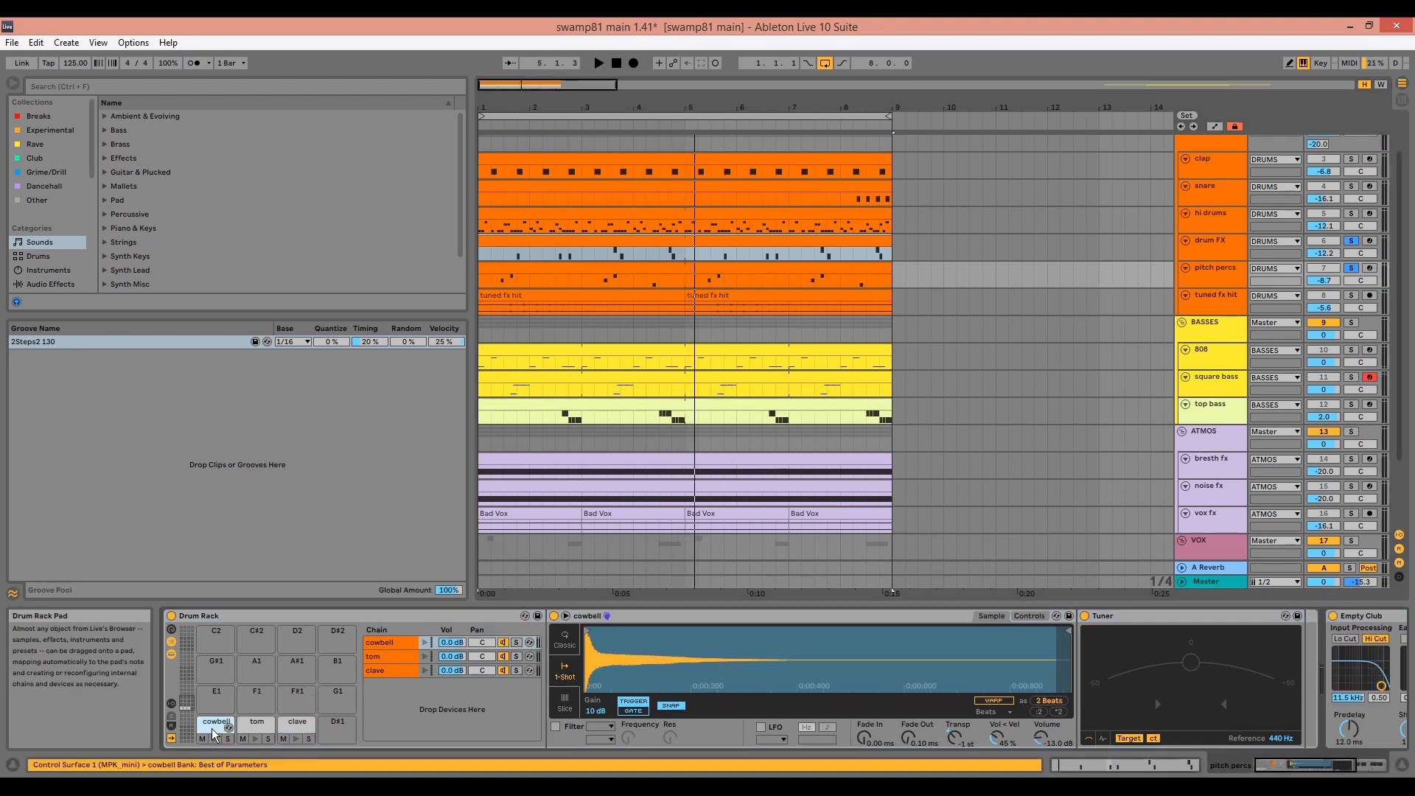
click(213, 739)
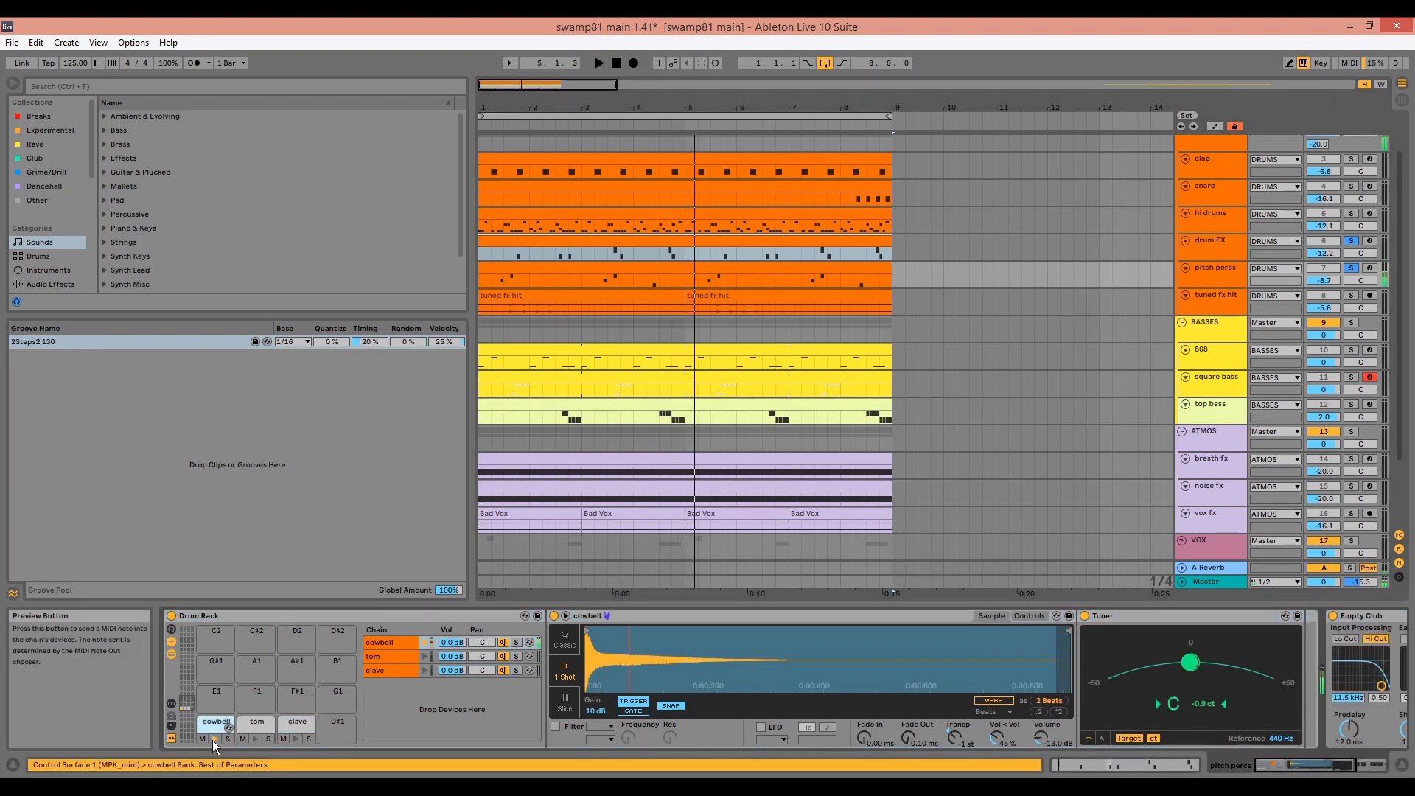
click(254, 739)
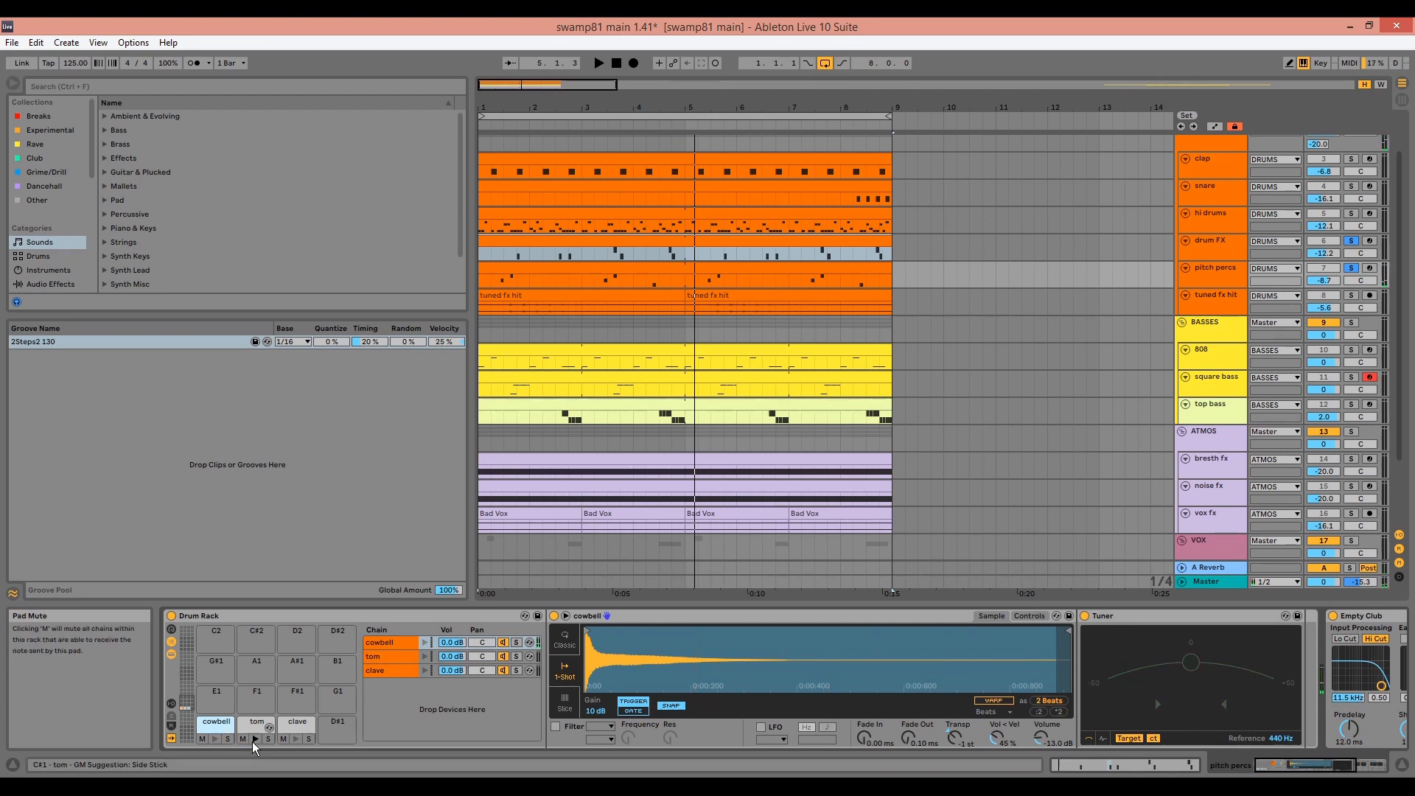
click(295, 739)
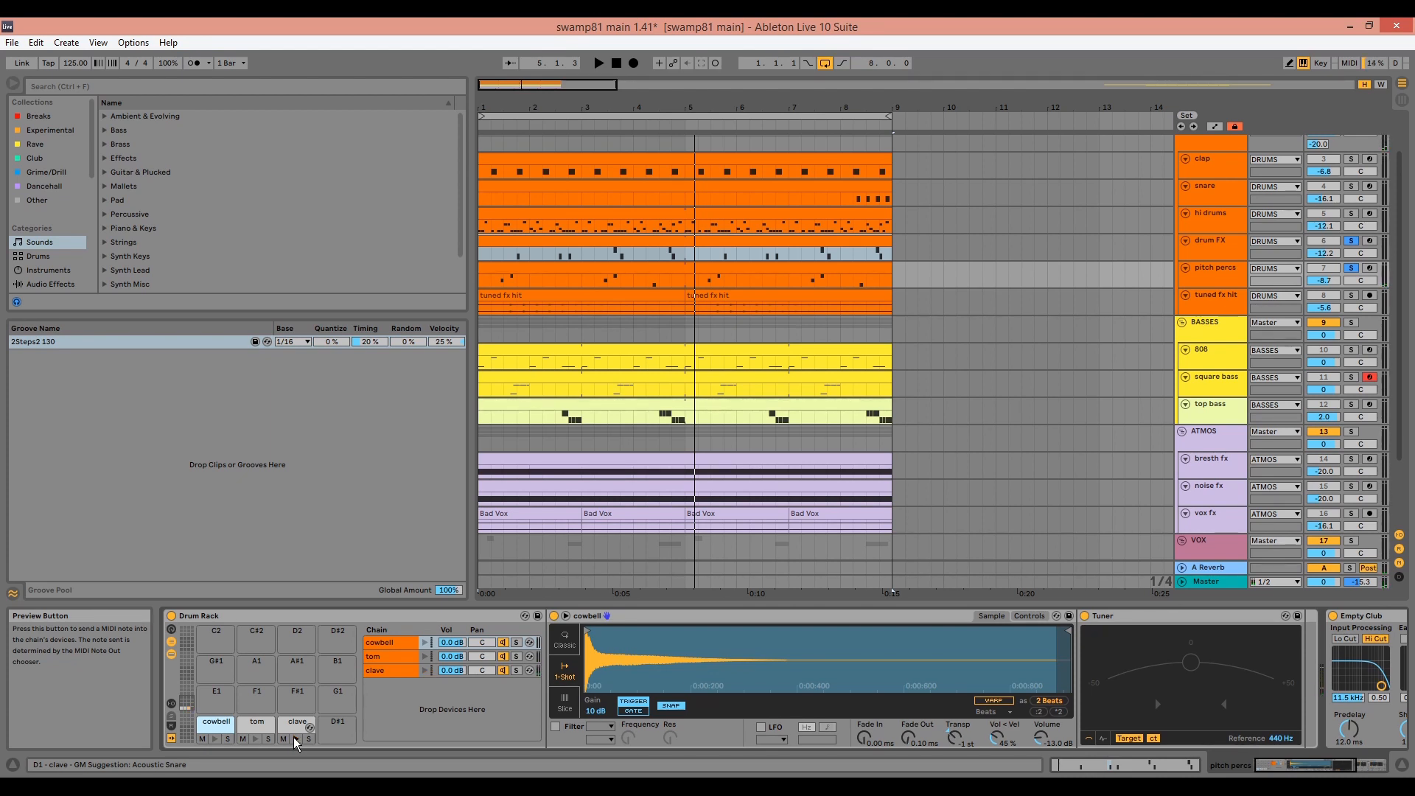
Examine the Echo device on the tom chain of the pitch percs Drum Rack.
click(258, 729)
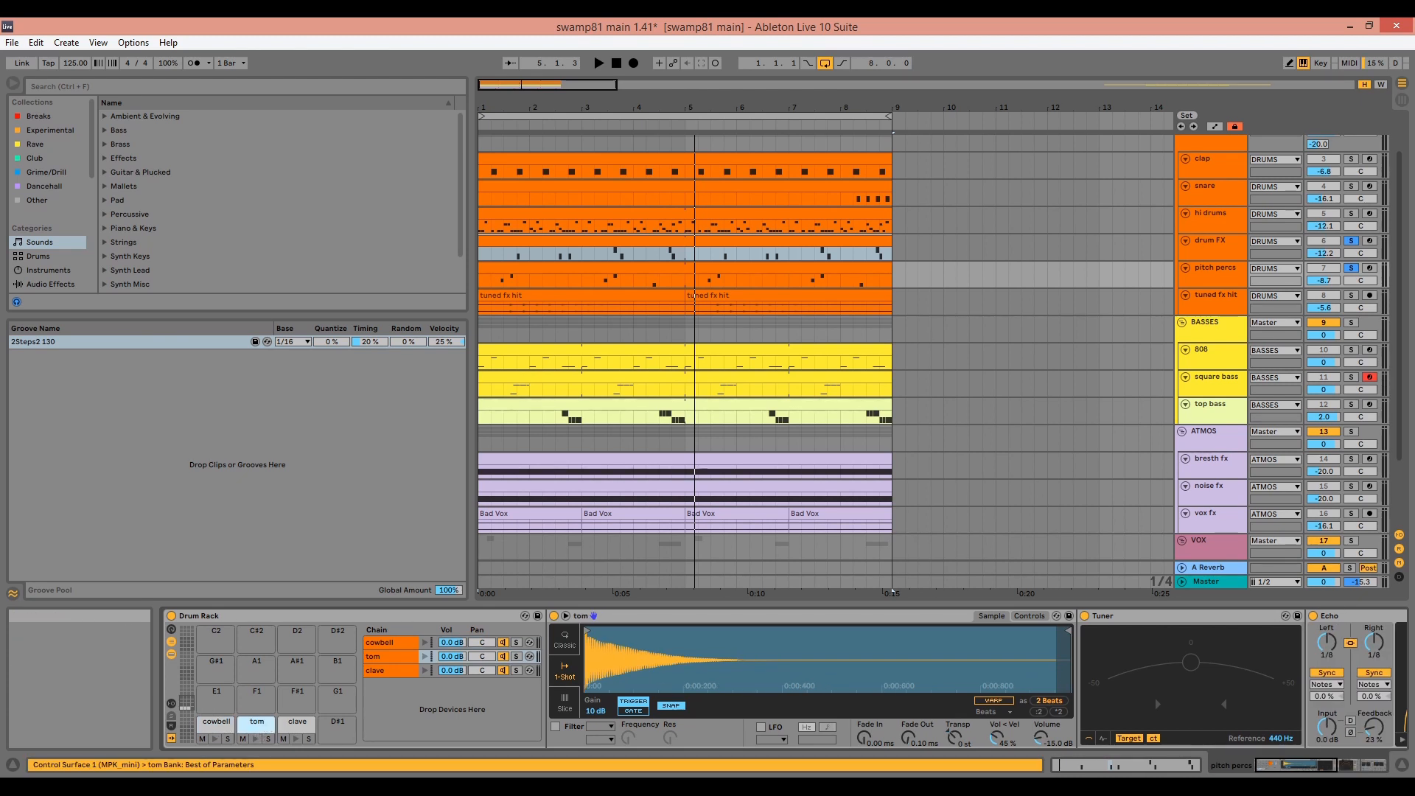
drag(1310, 766, 1330, 765)
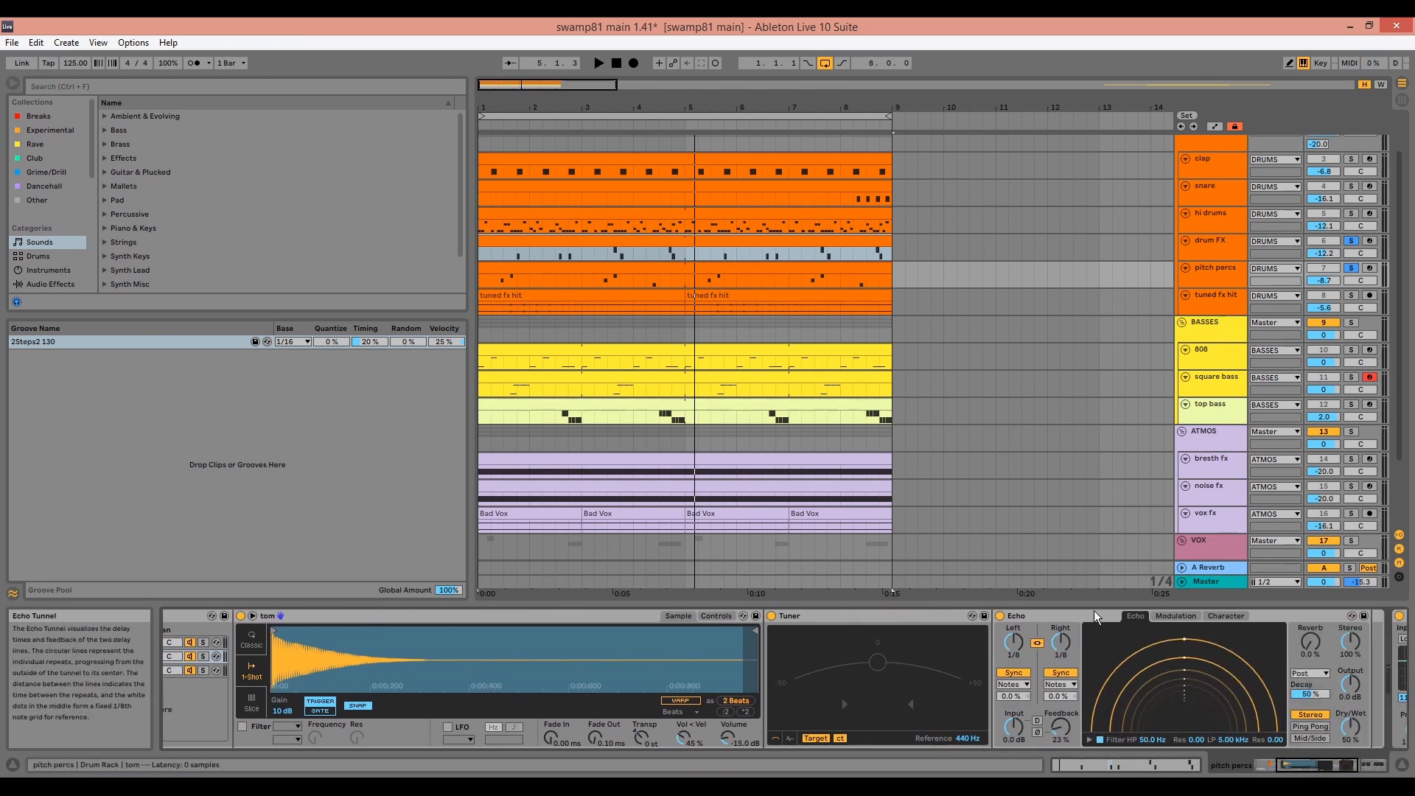
click(1042, 618)
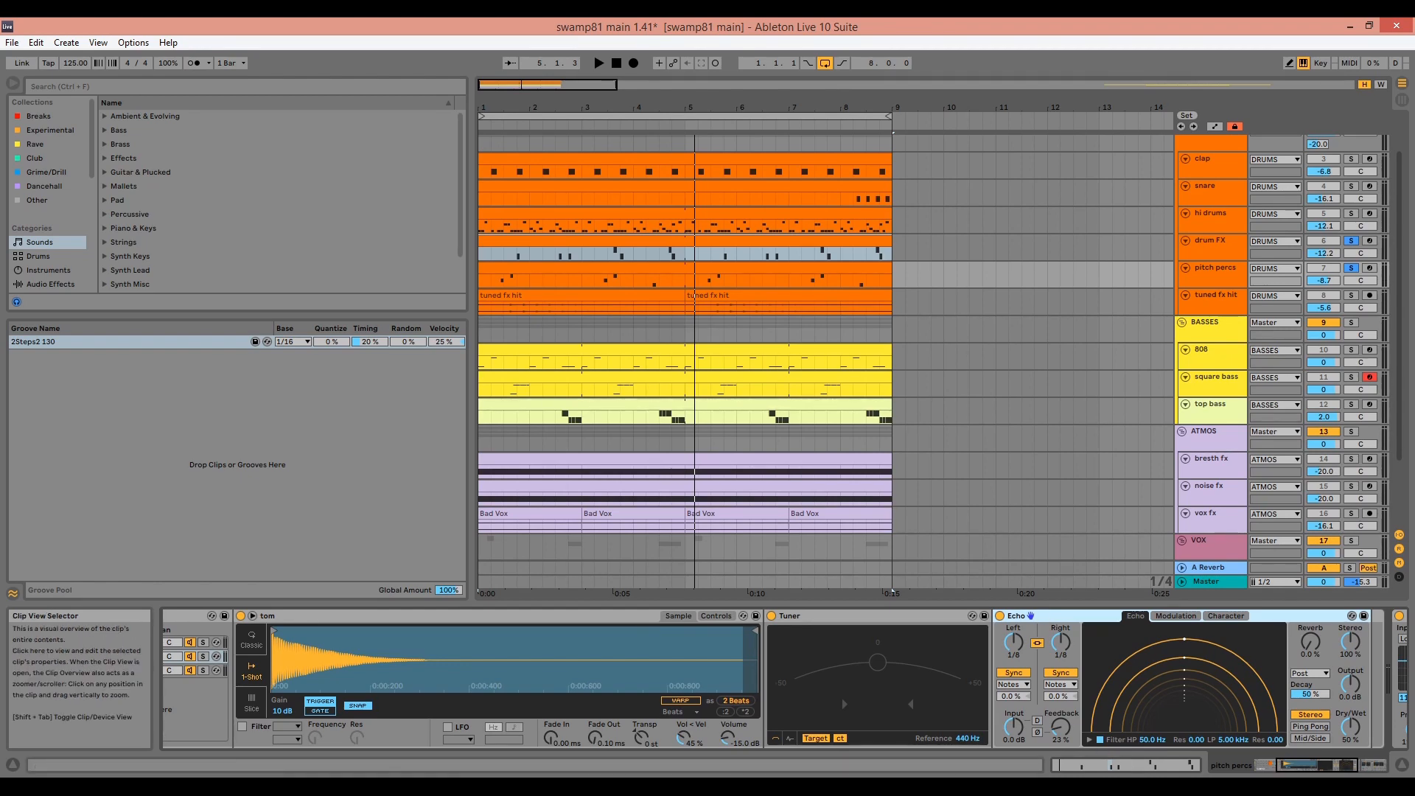
Examine the EQ Eight and the Empty Club reverb on the clave chain of the pitch percs Drum Rack.
click(1287, 773)
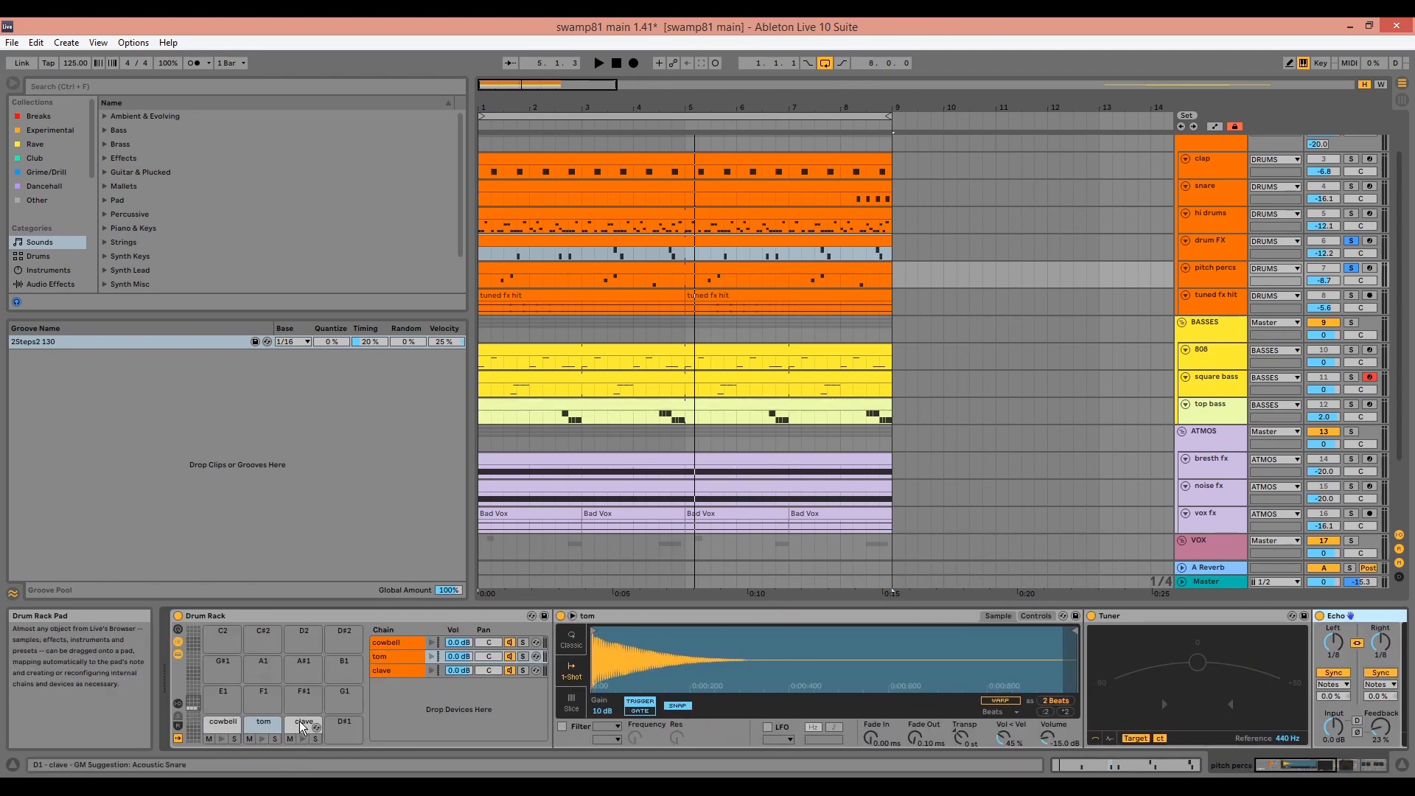
drag(1273, 767, 1307, 767)
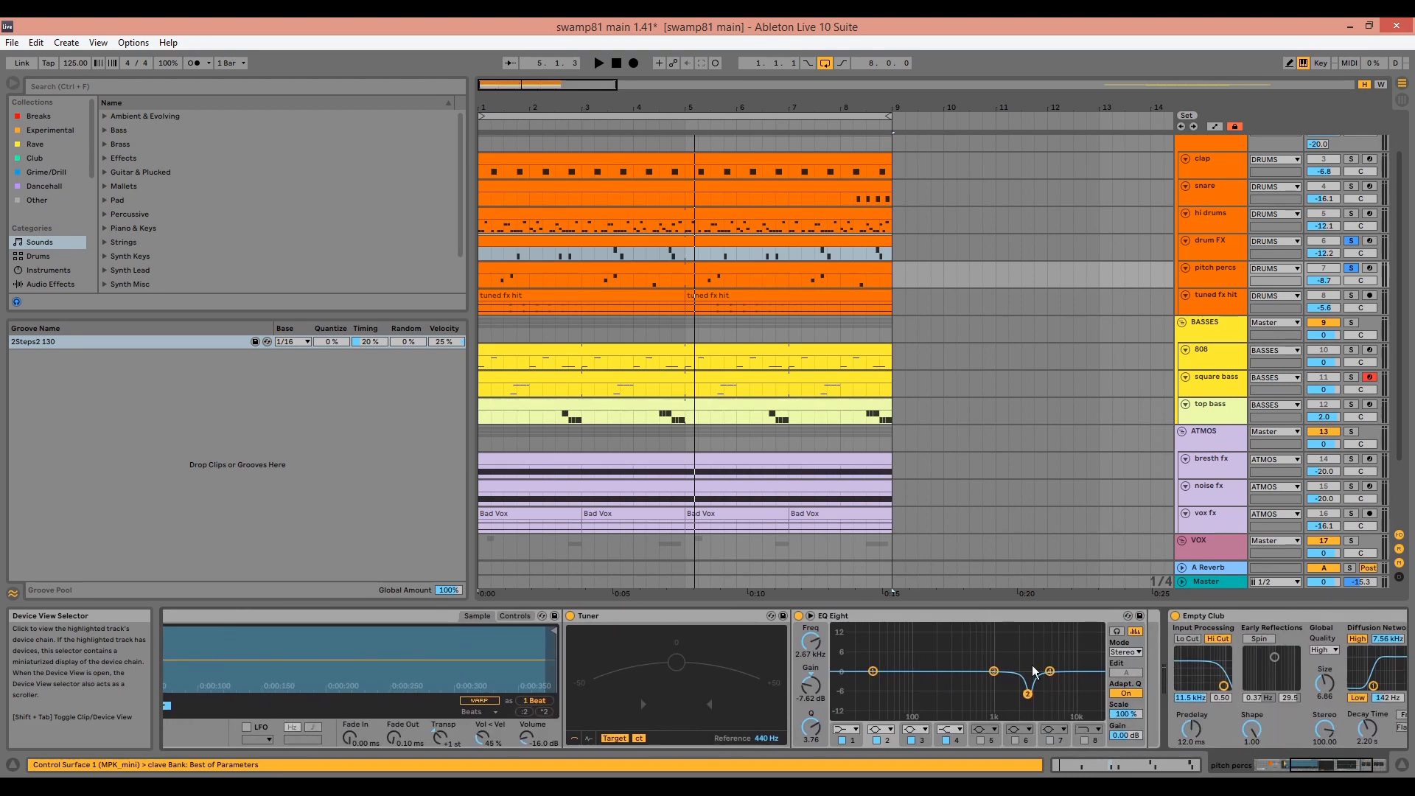
click(918, 616)
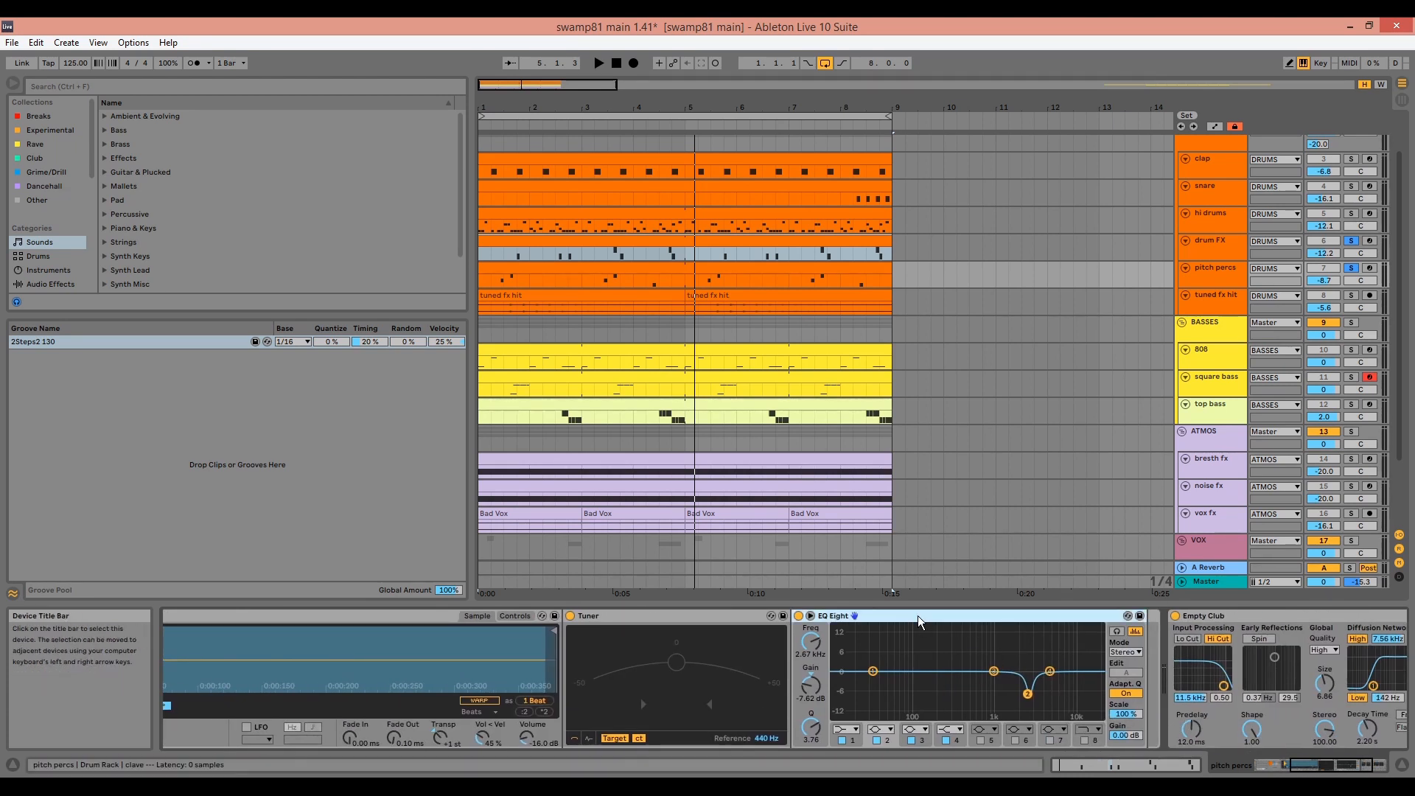
click(1028, 694)
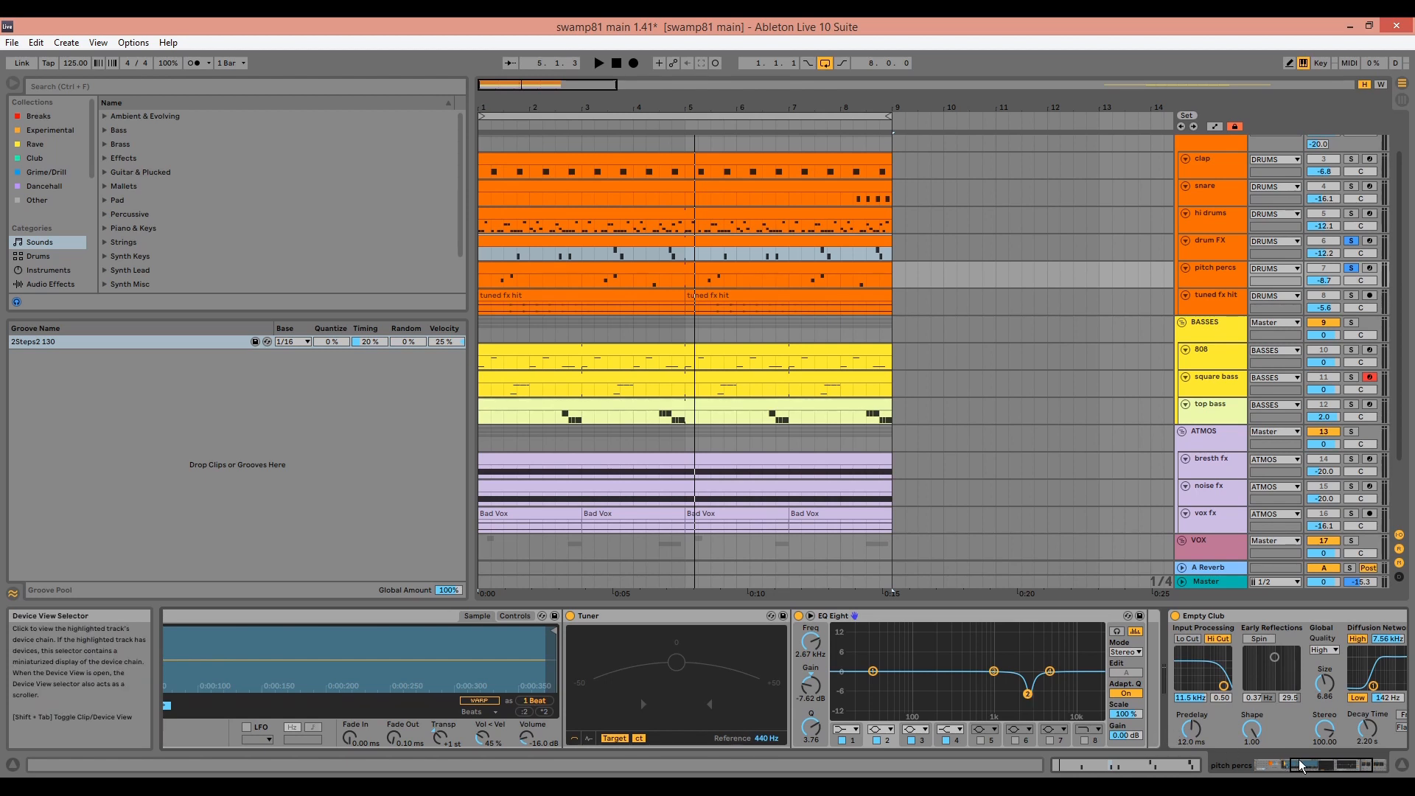
drag(1311, 761, 1335, 763)
click(1076, 625)
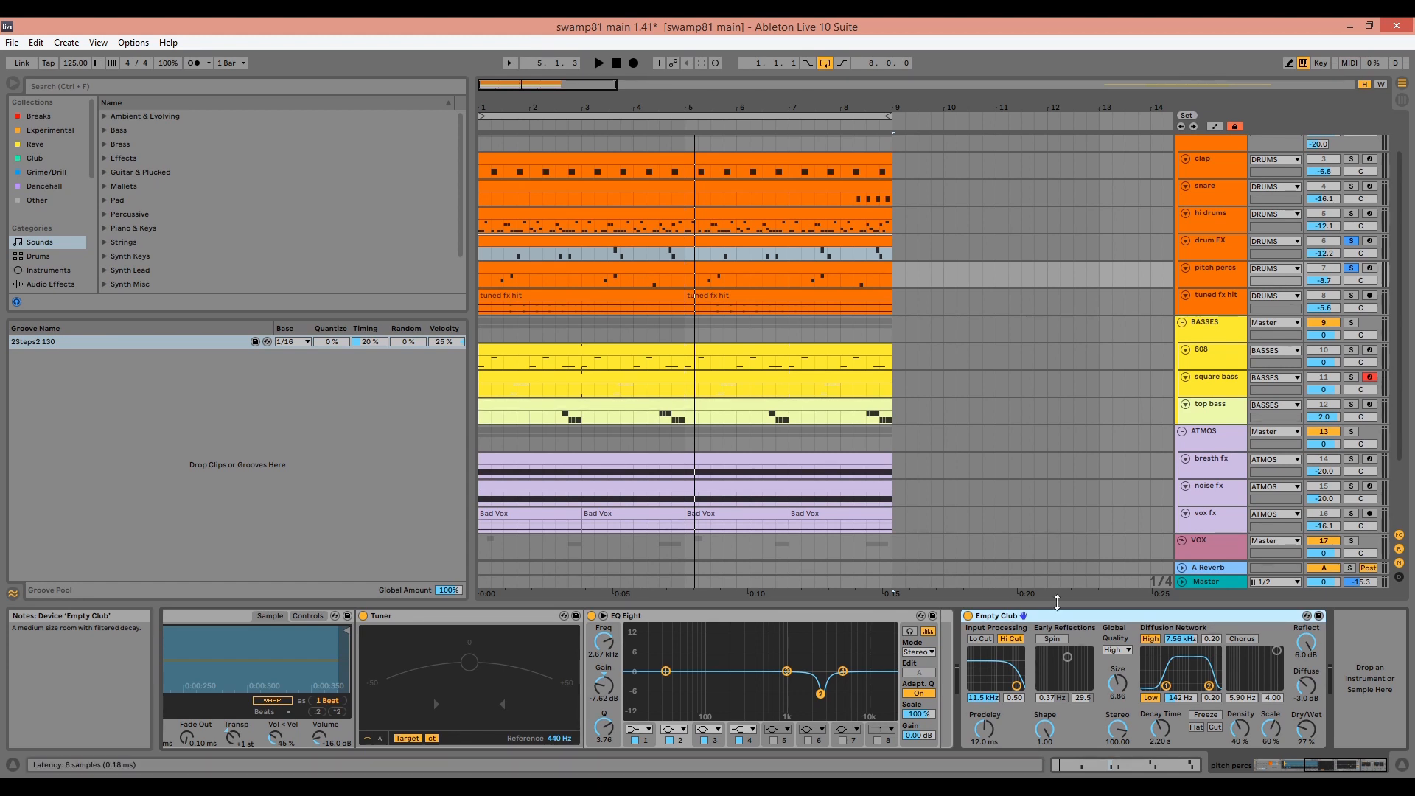
Add the hi drums, snare and clap tracks to the soloed drum FX and pitch percs and play them together.
scroll(1355, 267, up, 2)
ctrl+click(1352, 249)
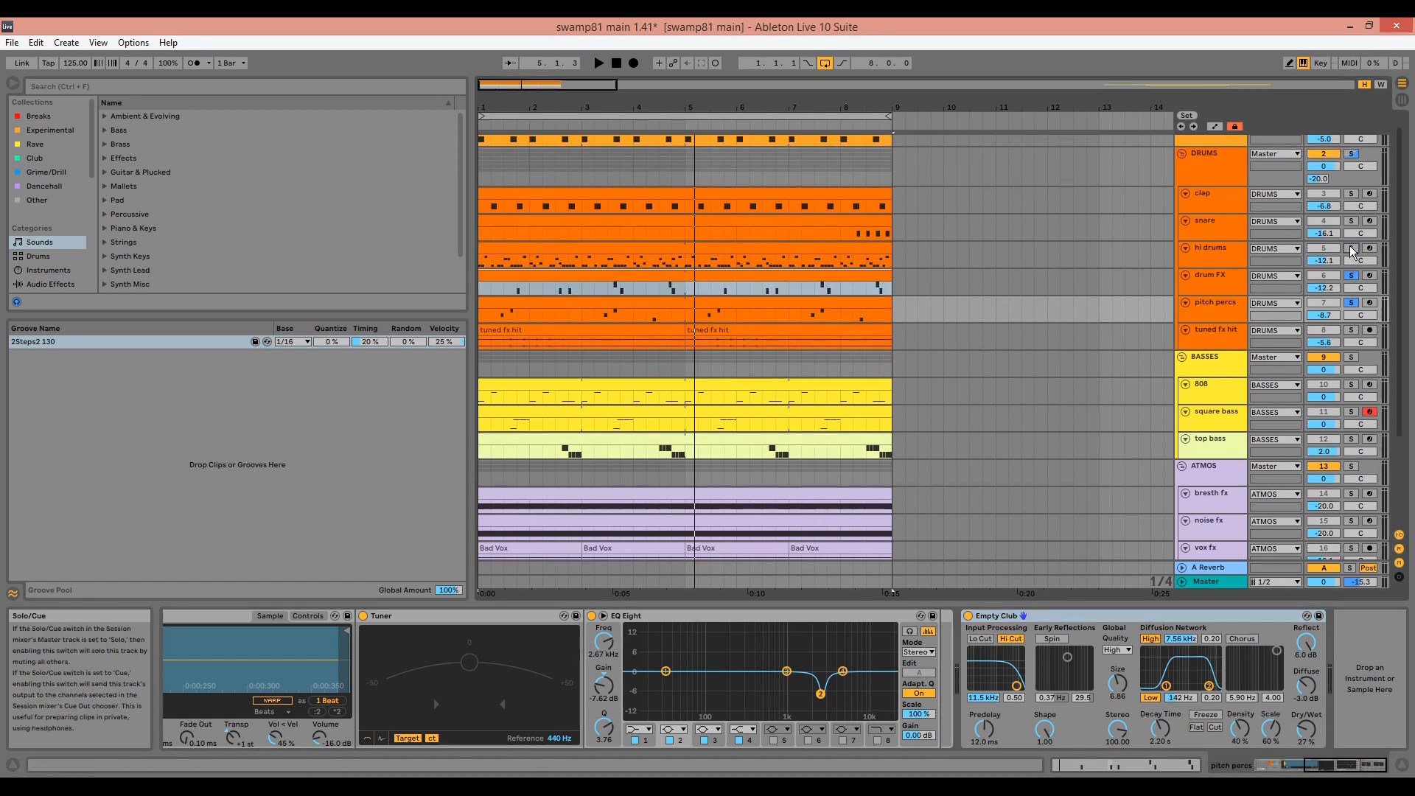
ctrl+click(1351, 221)
ctrl+click(1351, 193)
key(space)
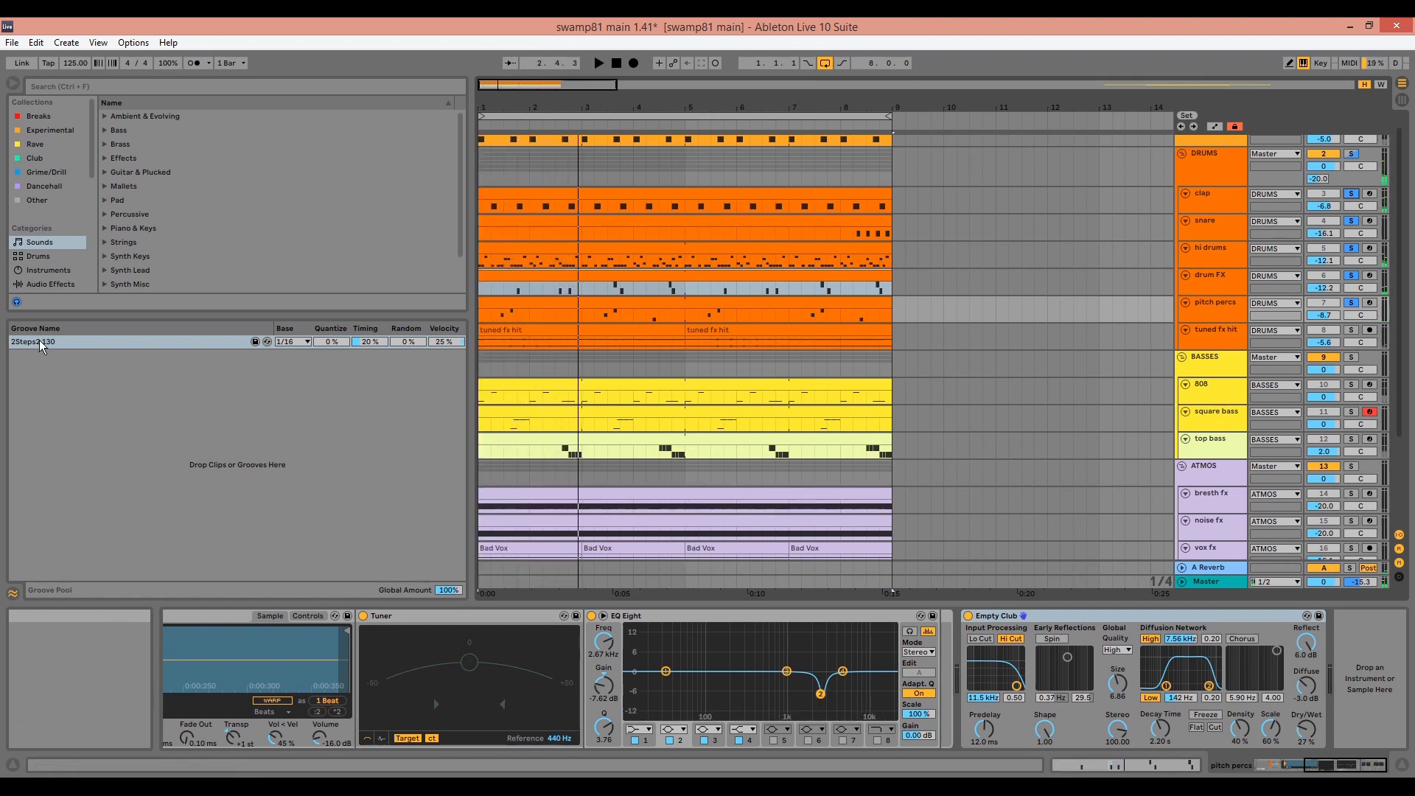
key(space)
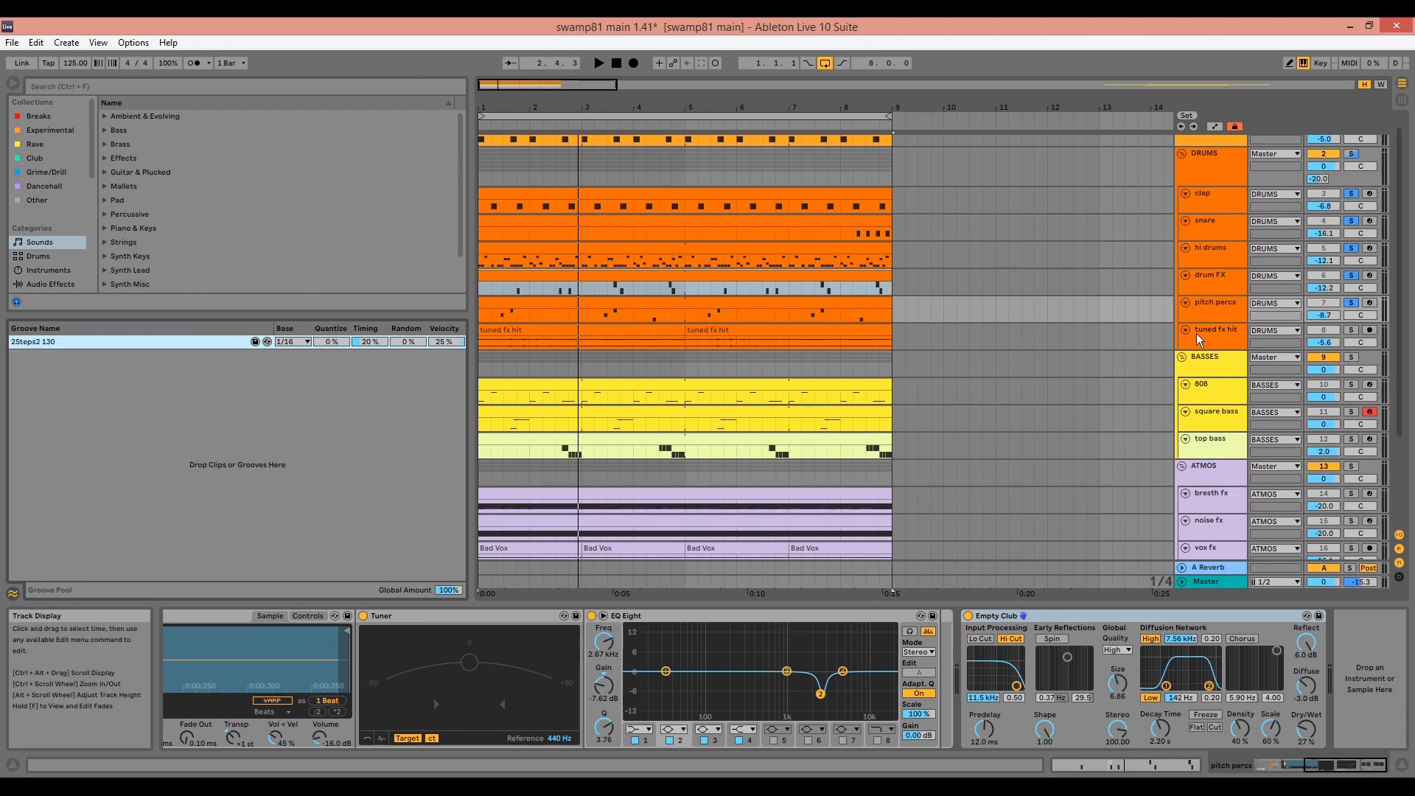
Solo only the tuned fx hit track and play its first clip.
click(1254, 341)
click(673, 339)
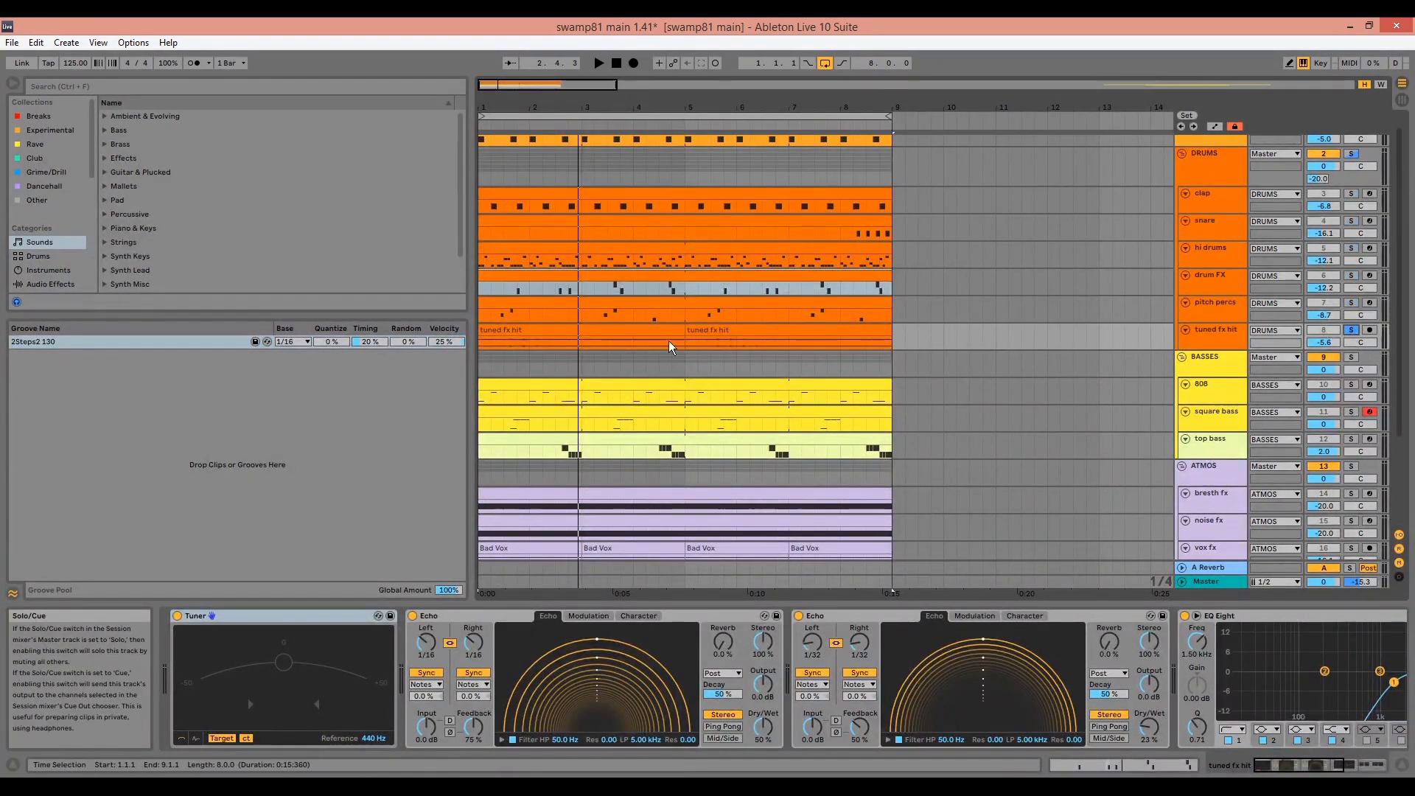
click(570, 333)
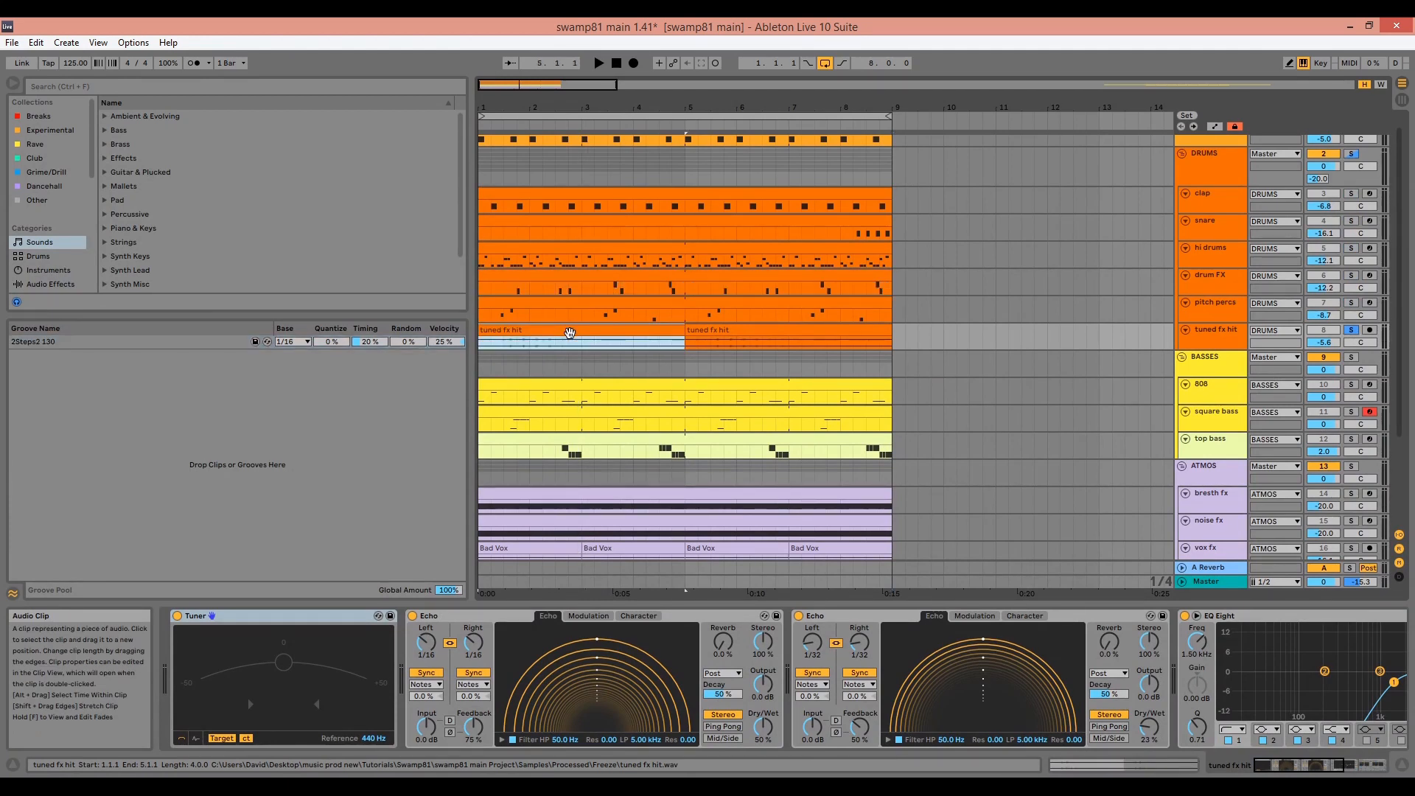
key(space)
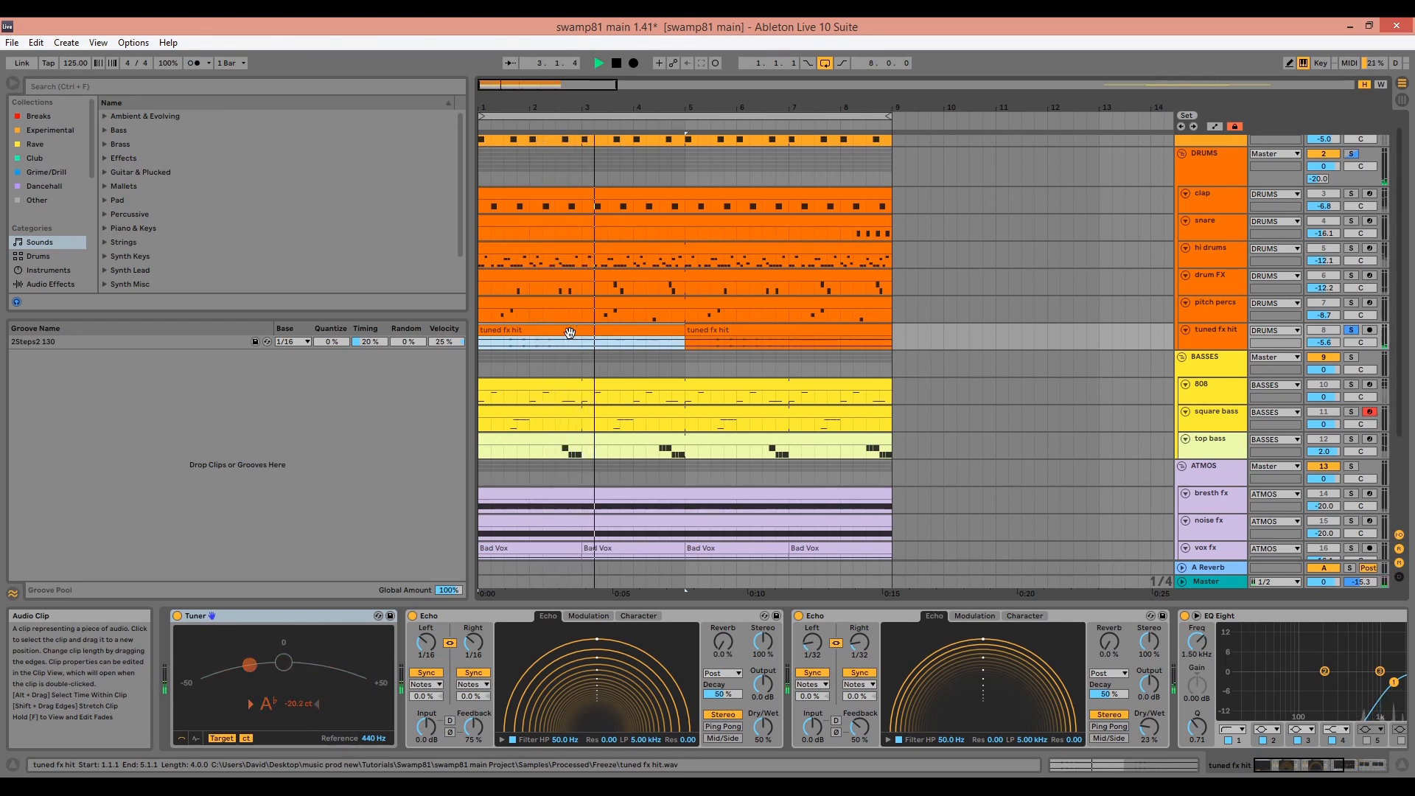
key(space)
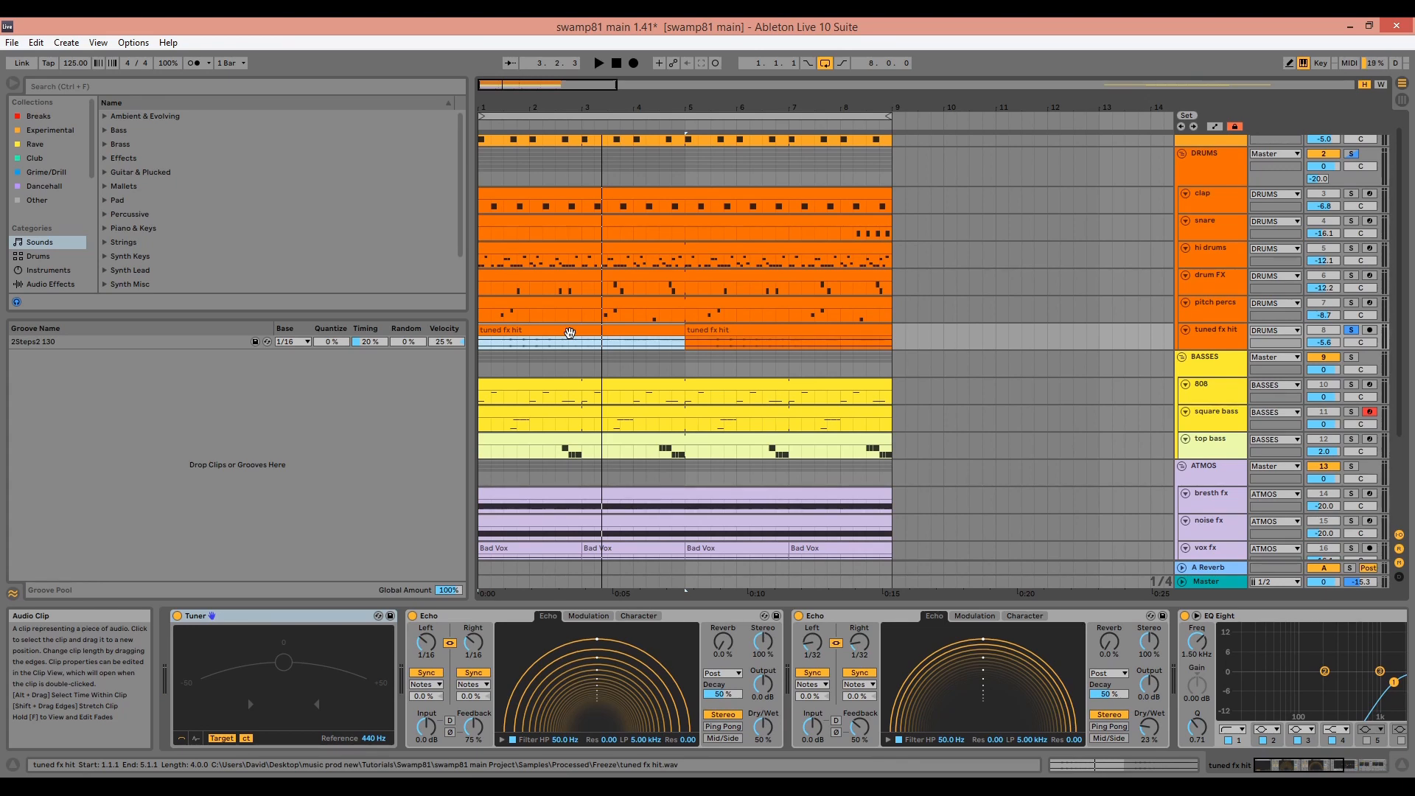
Open the first tuned fx hit clip's sample and check its clip envelope parameter.
double_click(570, 332)
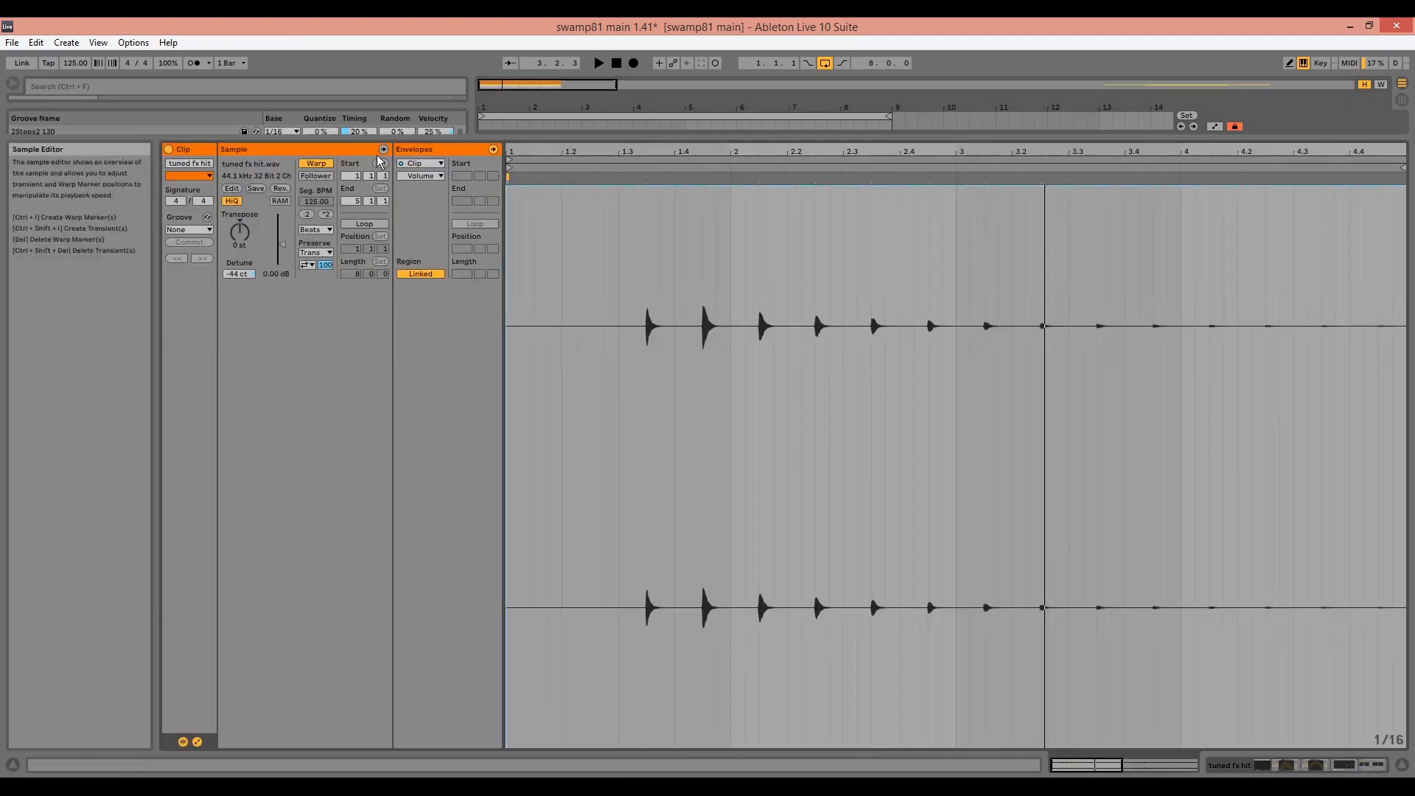
click(421, 175)
click(426, 197)
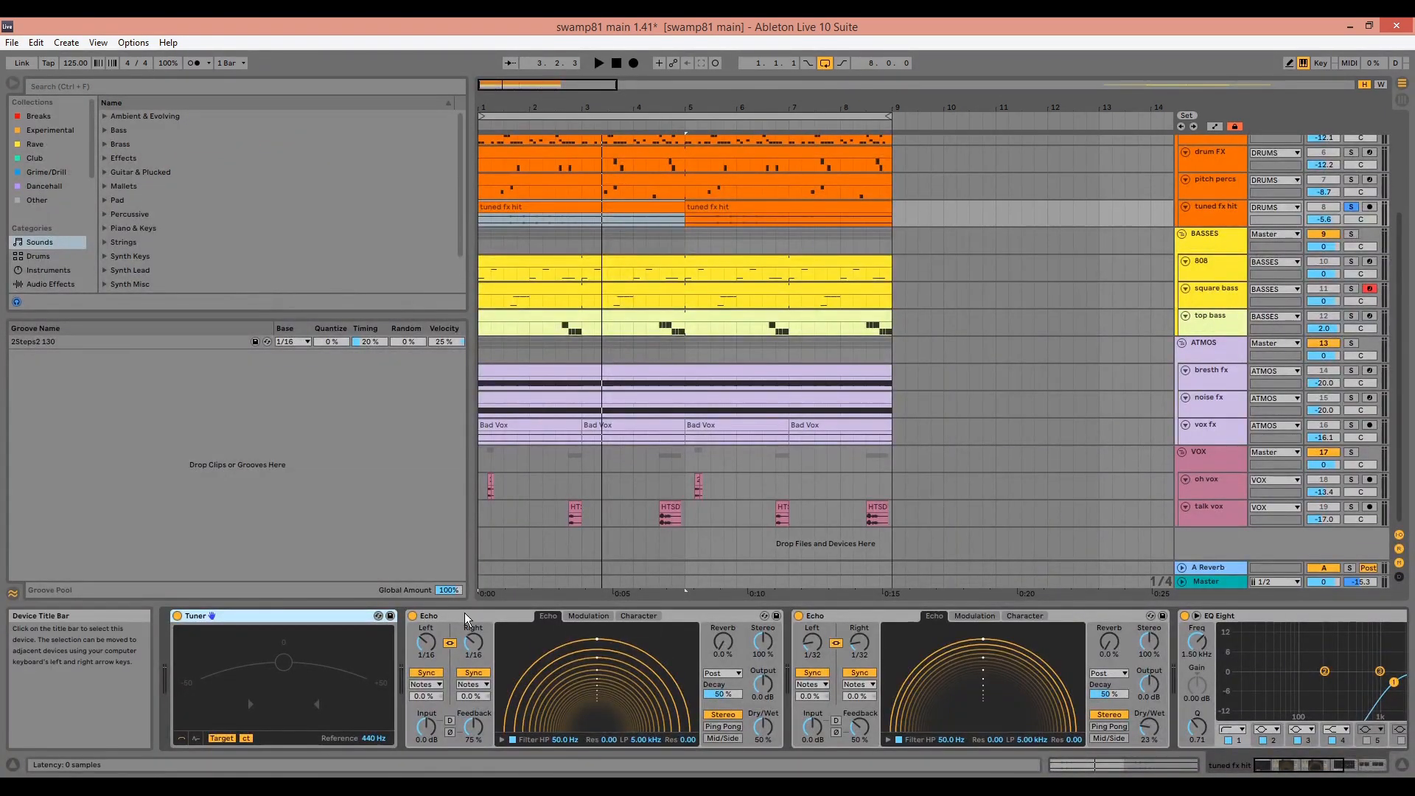
Examine the delay divisions of the two Echo devices and the EQ Eight on the tuned fx hit track.
click(466, 617)
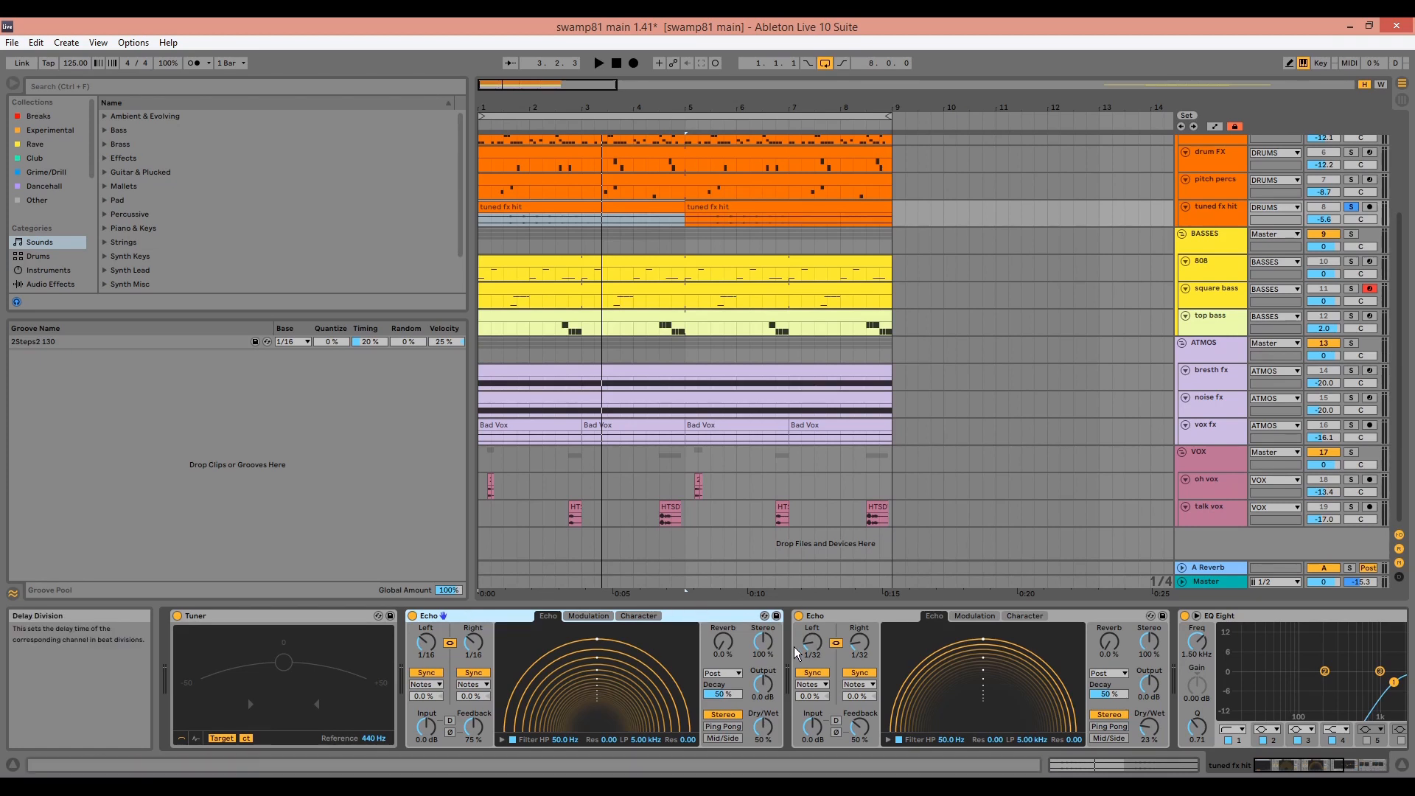
click(427, 643)
click(812, 645)
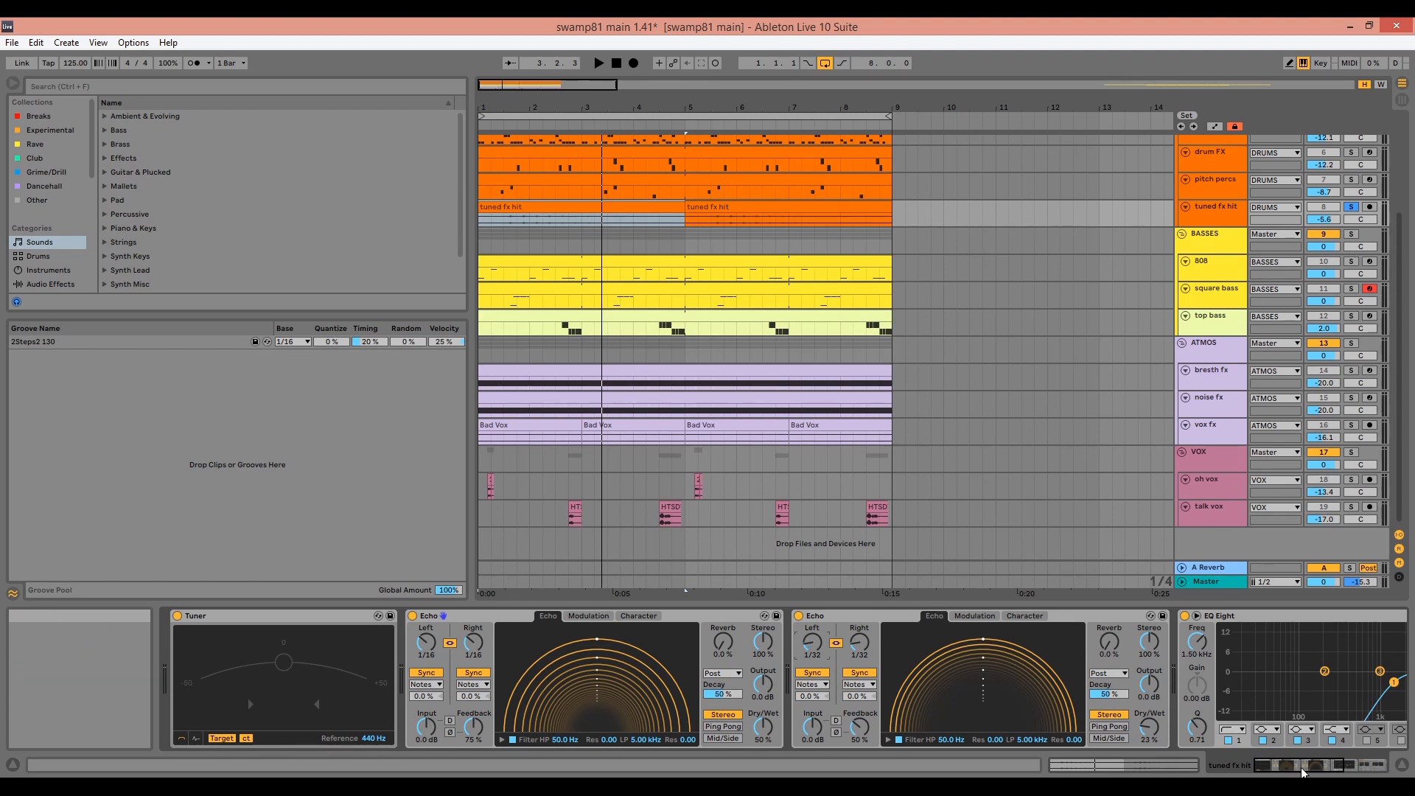
drag(1303, 768, 1318, 768)
click(1056, 616)
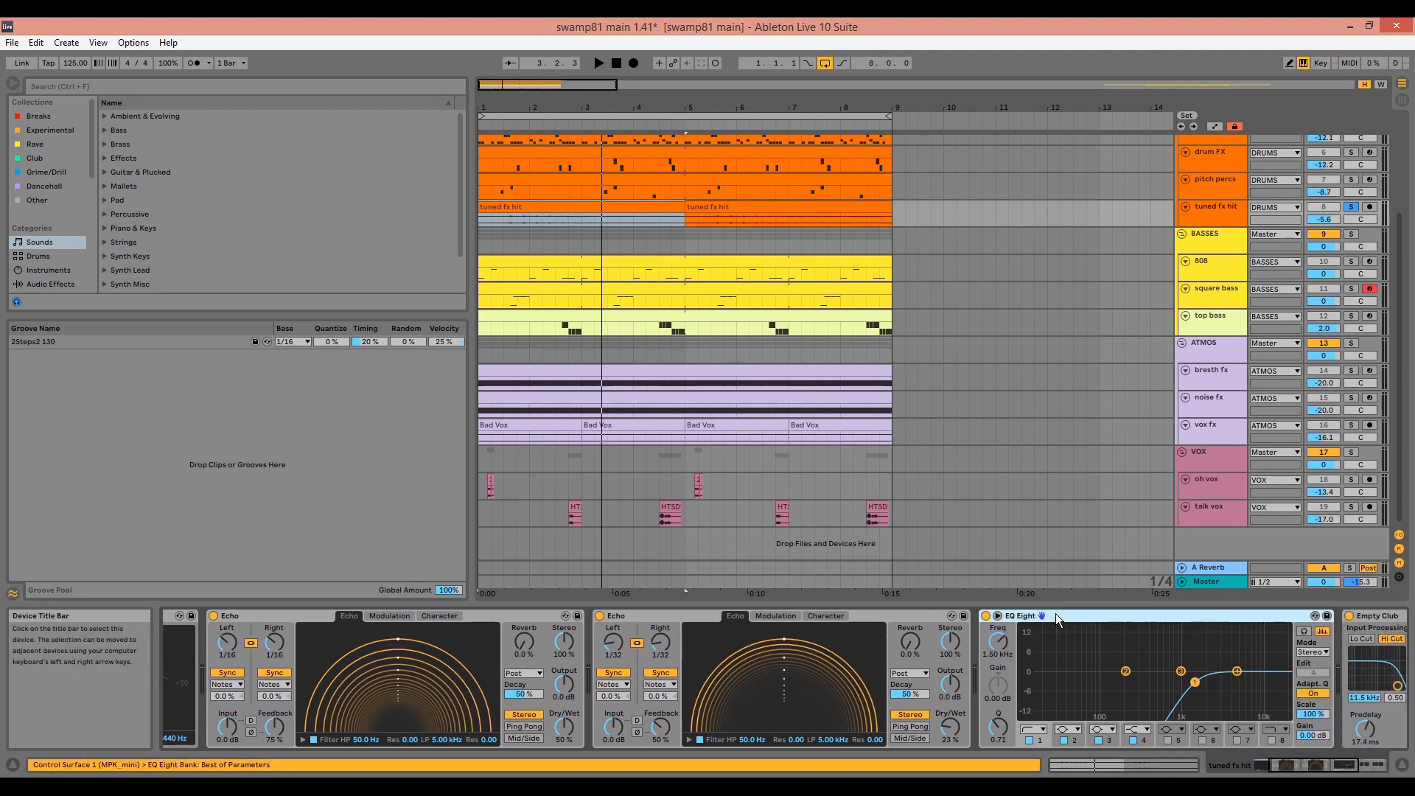
Examine the Empty Club reverb at the end of the tuned fx hit track's device chain.
click(1301, 772)
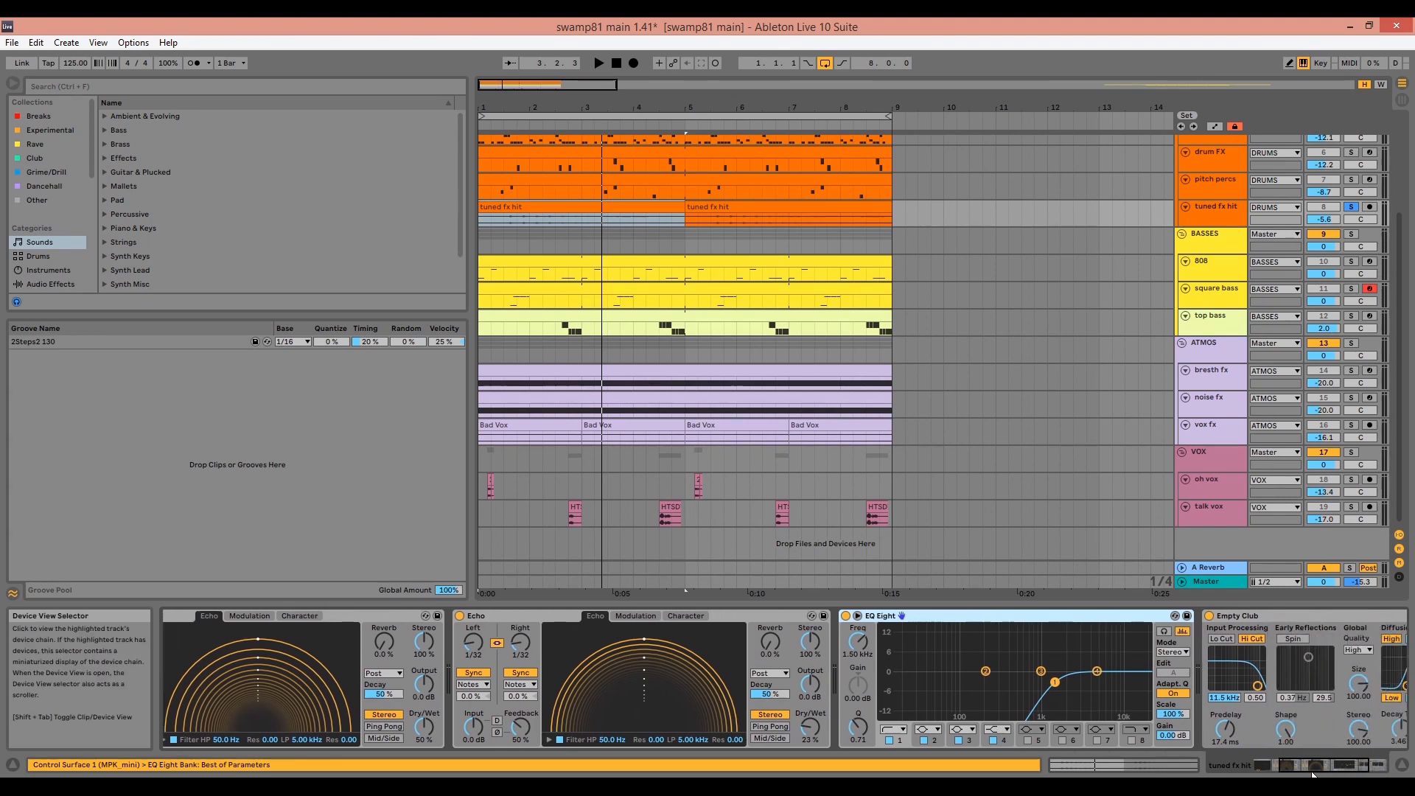
click(1090, 617)
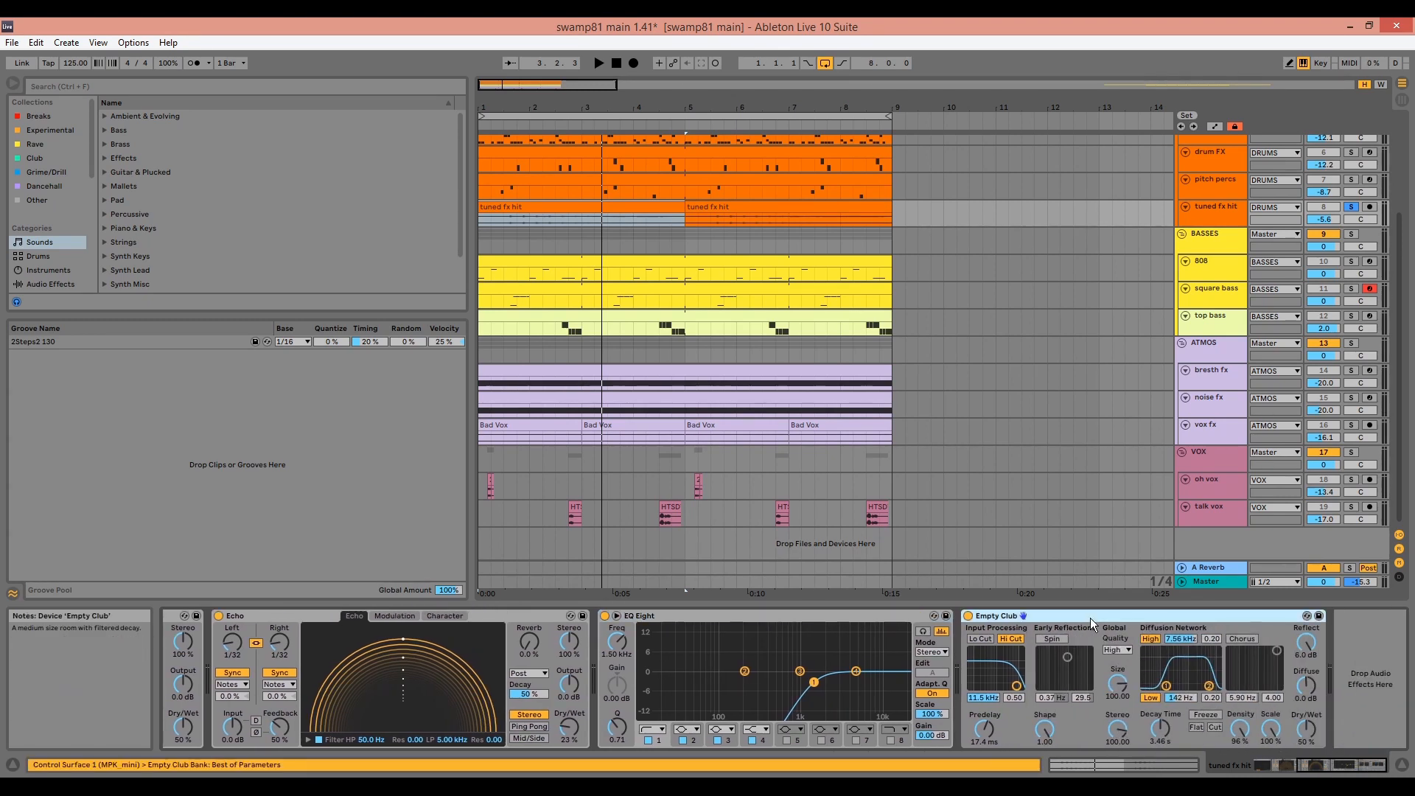
Solo the whole DRUMS group and examine its Drum Buss and EQ Eight devices.
scroll(1237, 258, up, 5)
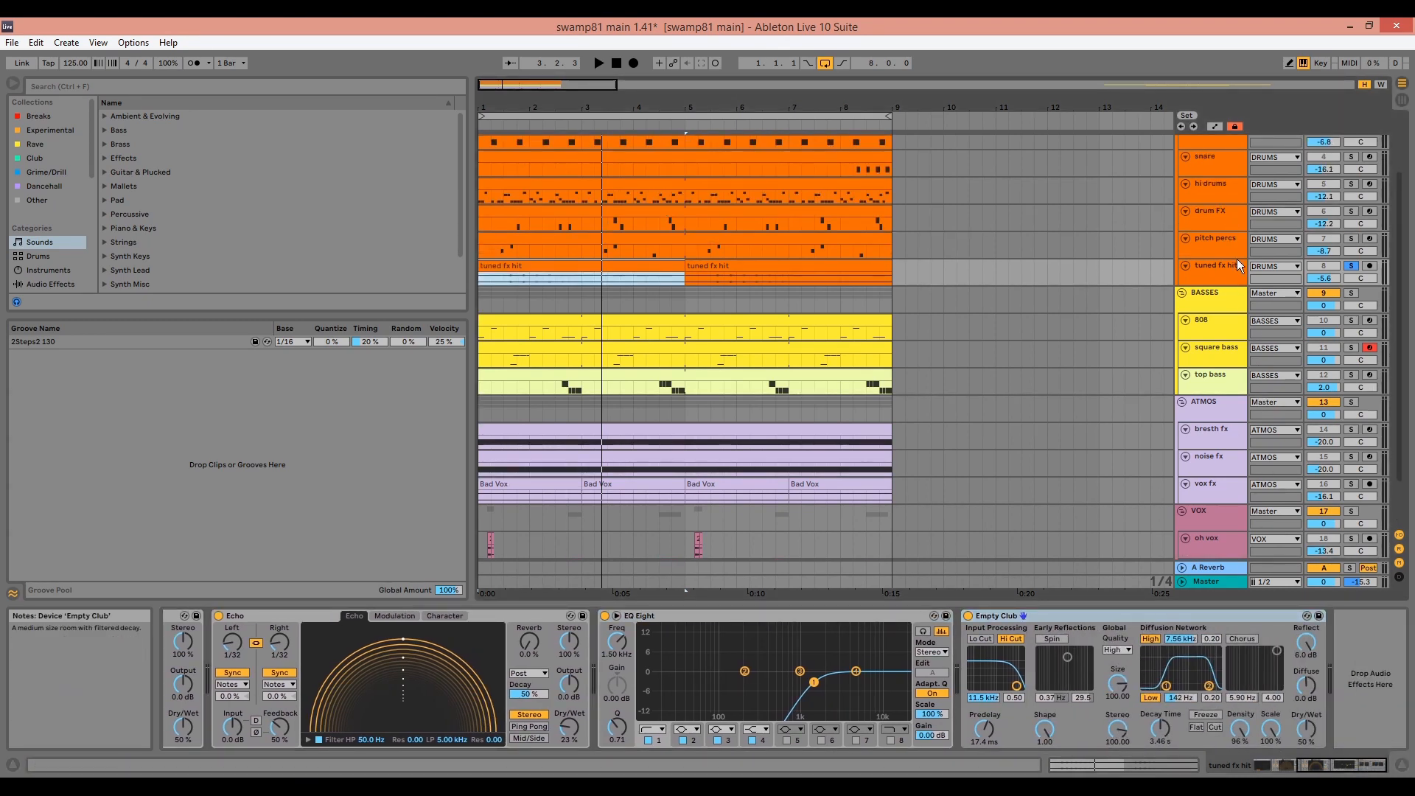
click(1219, 180)
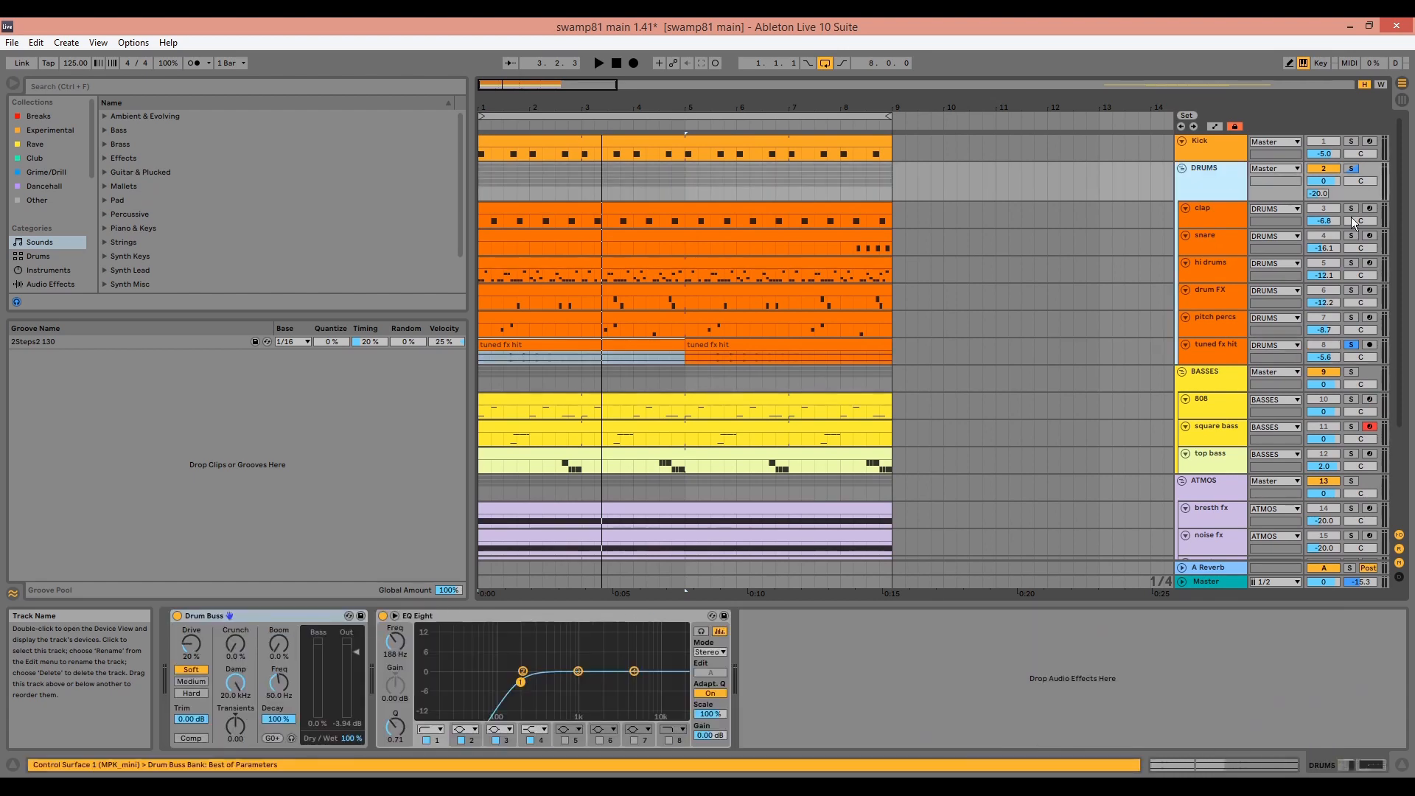
click(1352, 169)
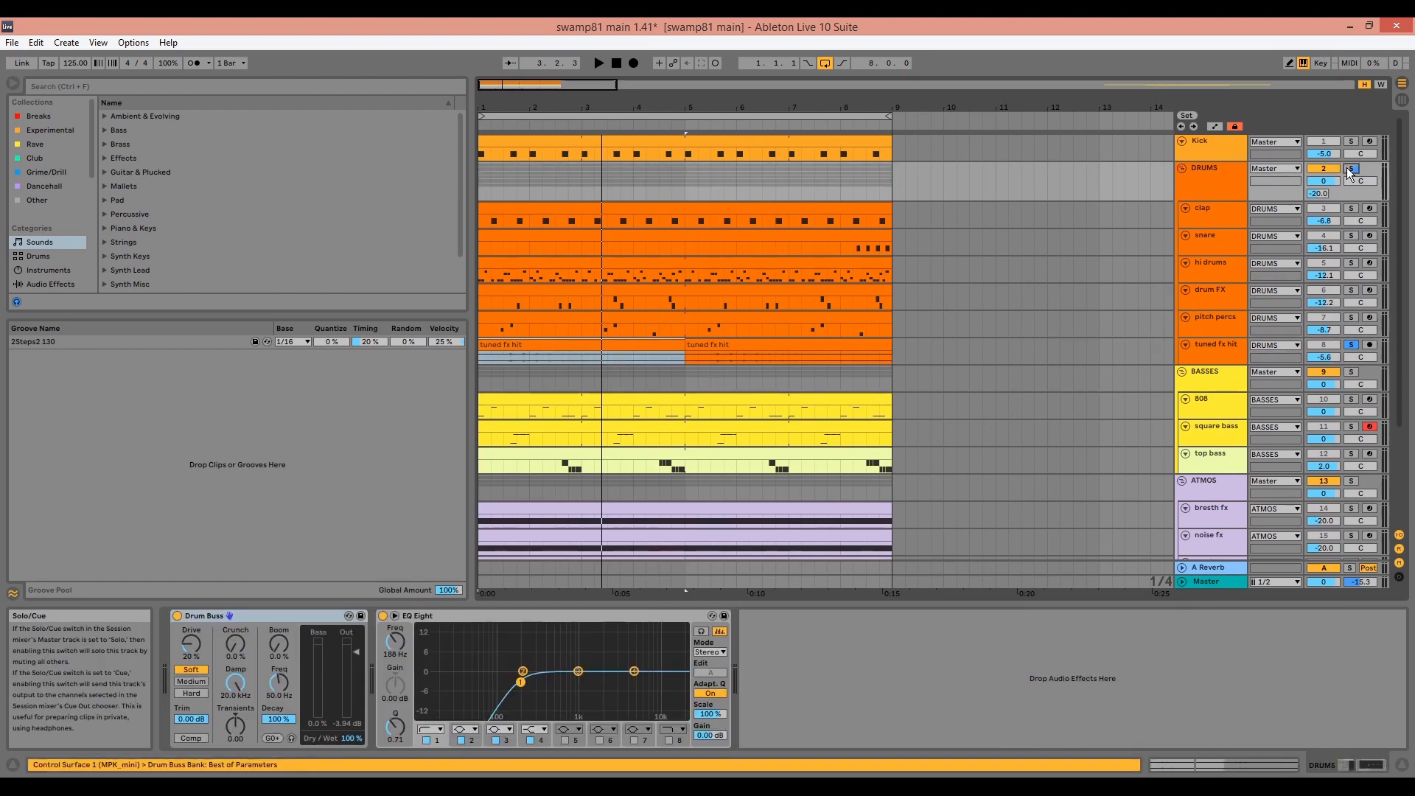
click(269, 617)
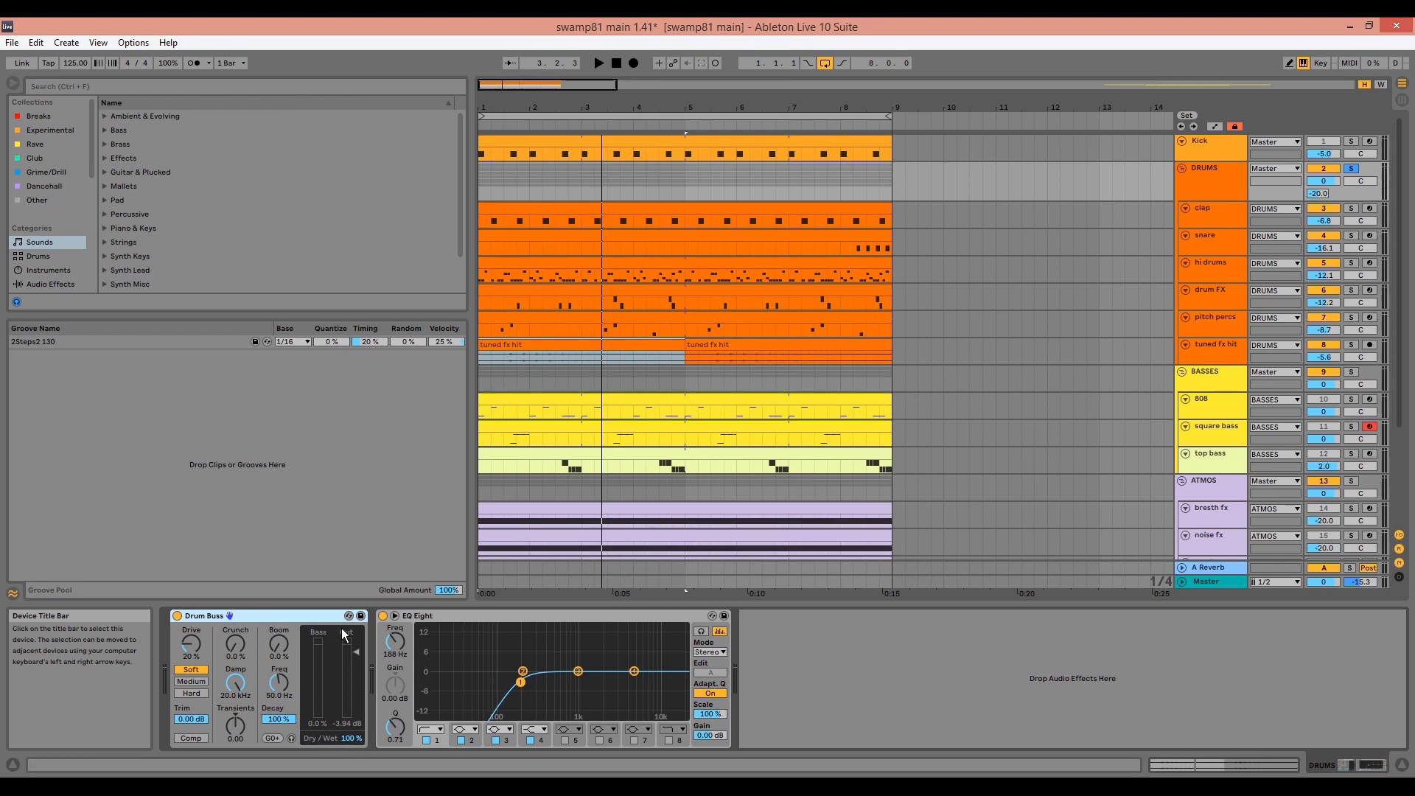
click(423, 620)
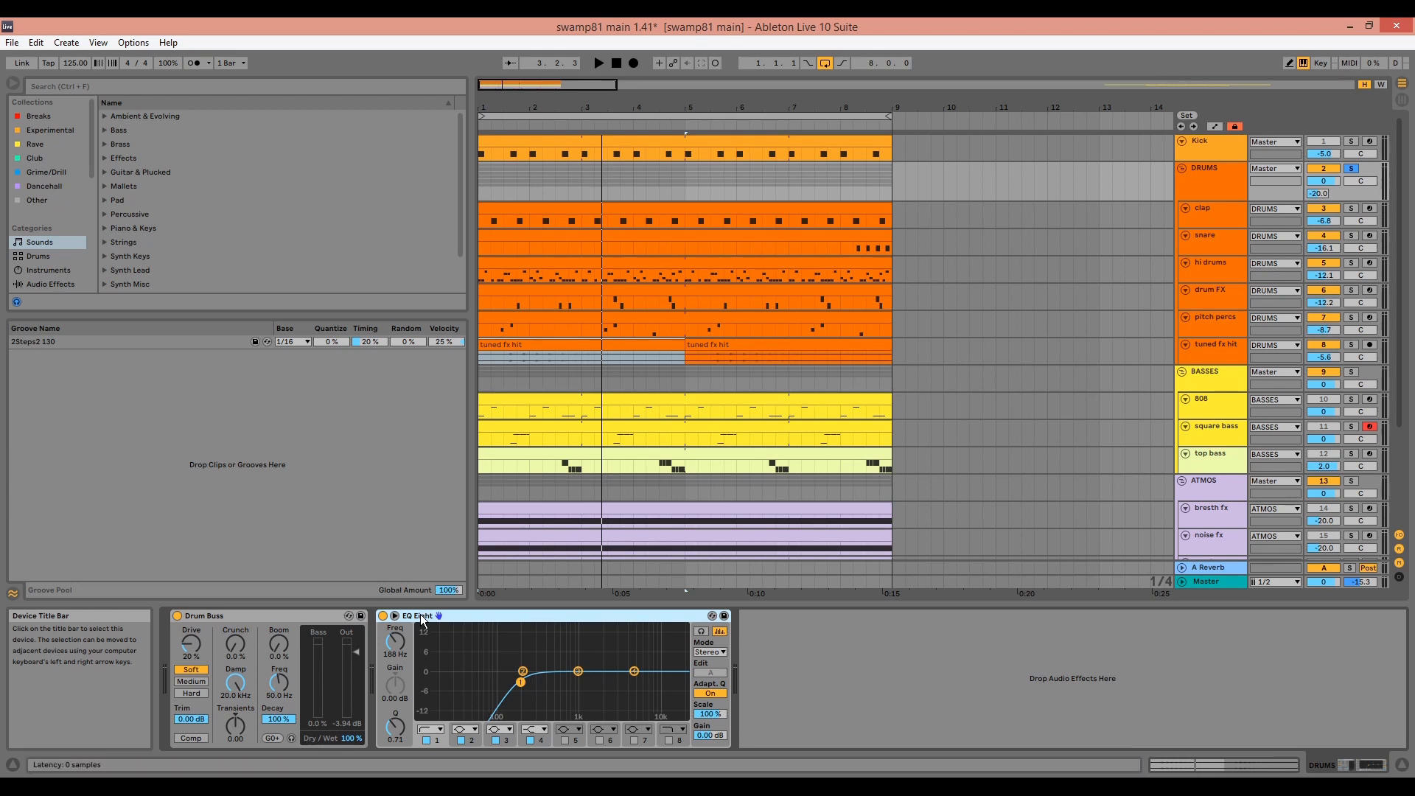
Play the soloed DRUMS group while bypassing its Drum Buss and EQ Eight, undo both bypasses and stop playback.
key(space)
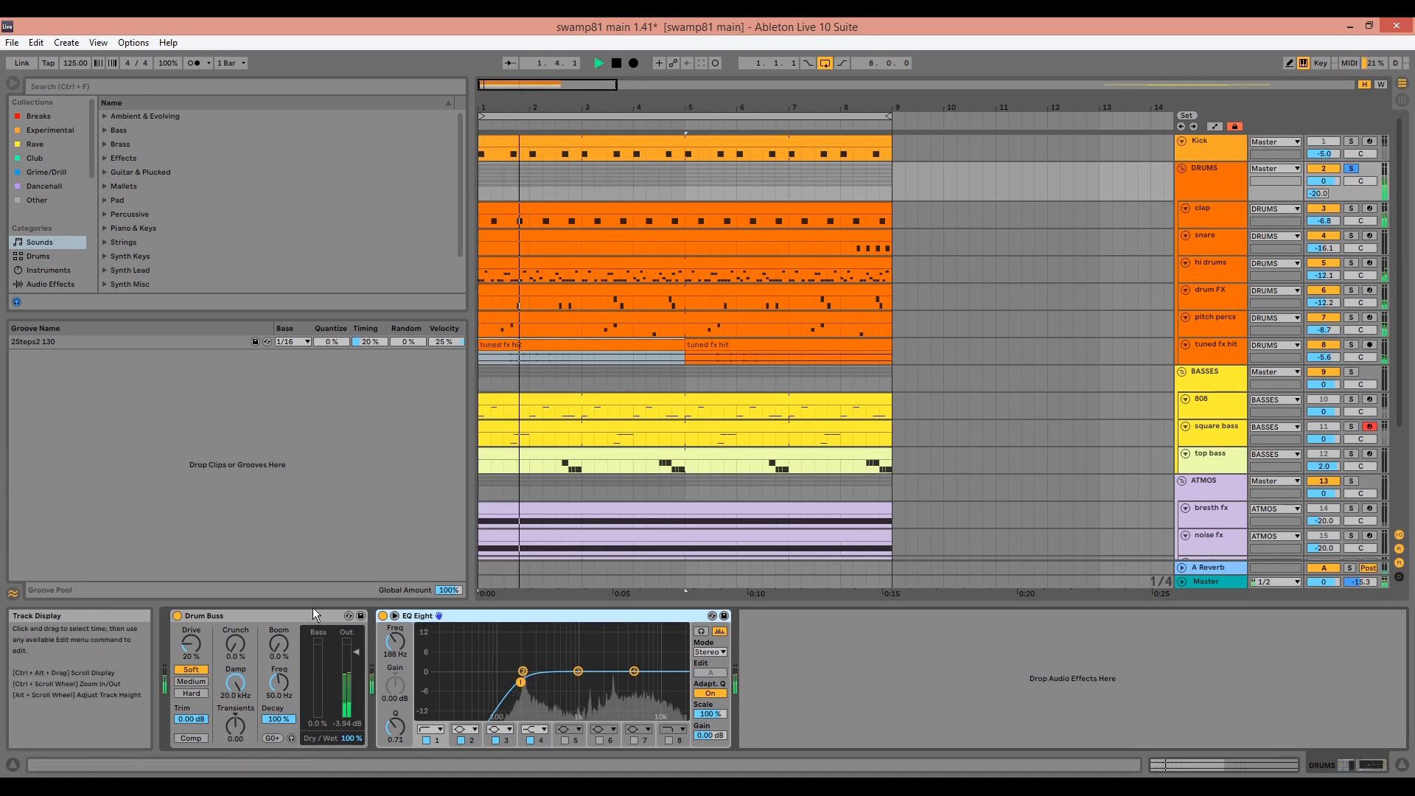
click(177, 615)
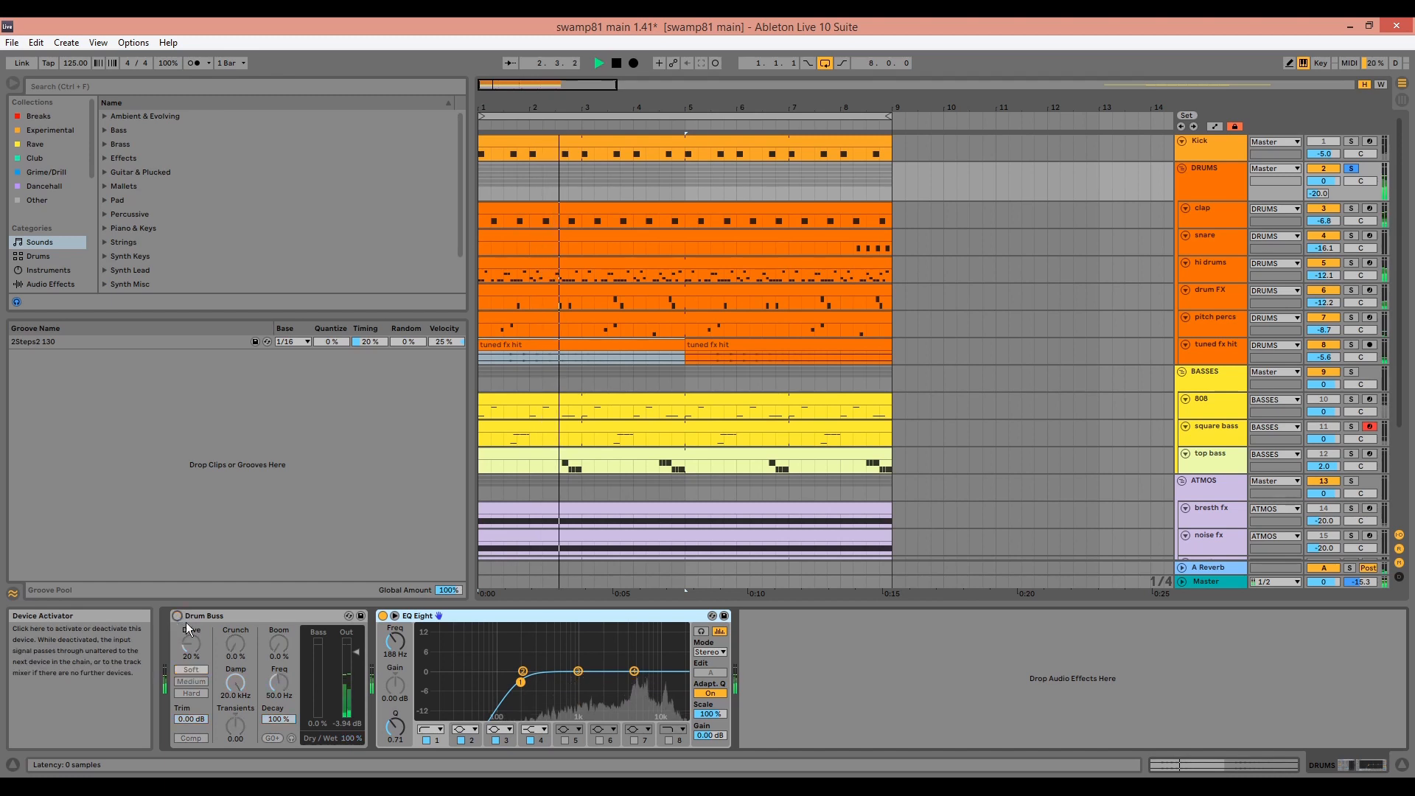
click(382, 616)
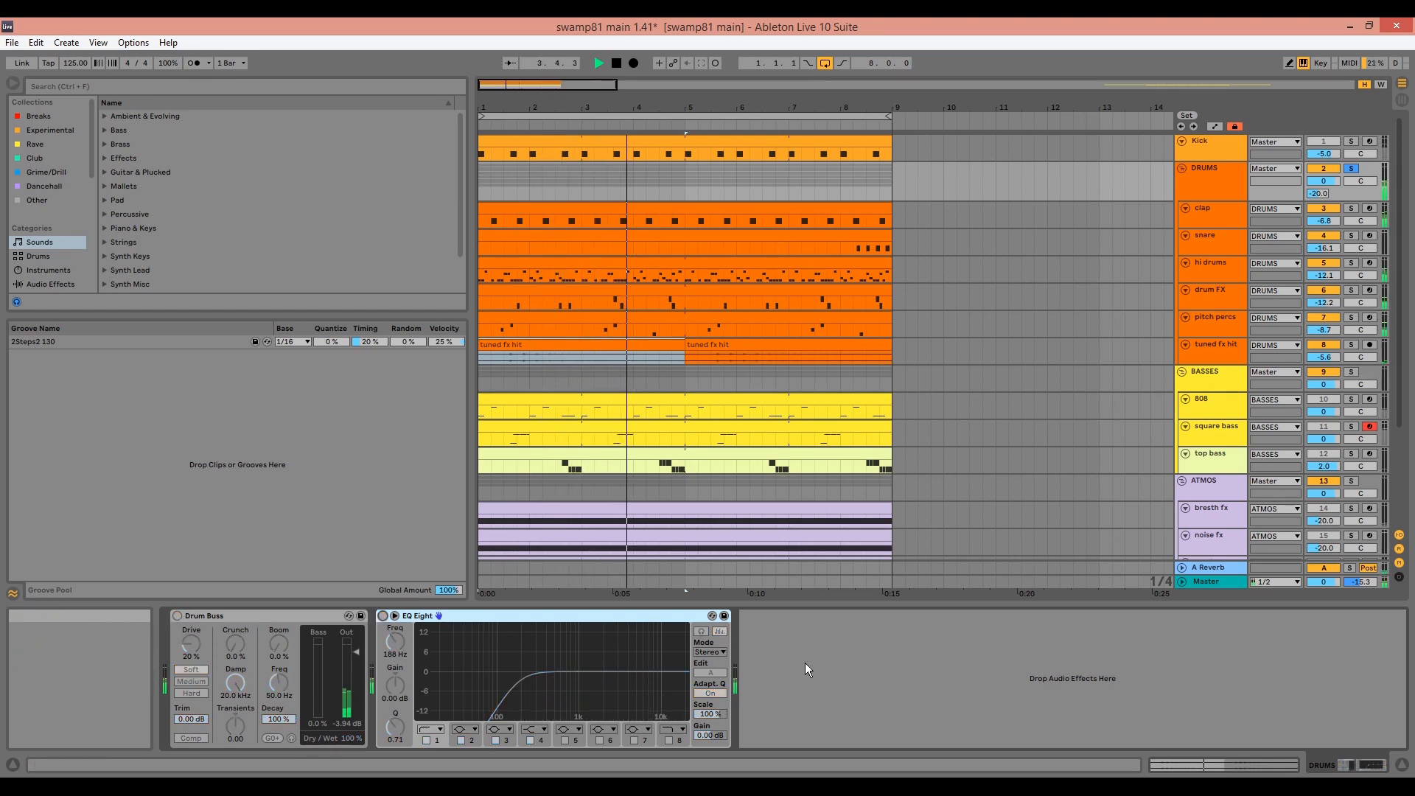
key(ctrl+z)
key(ctrl+z)
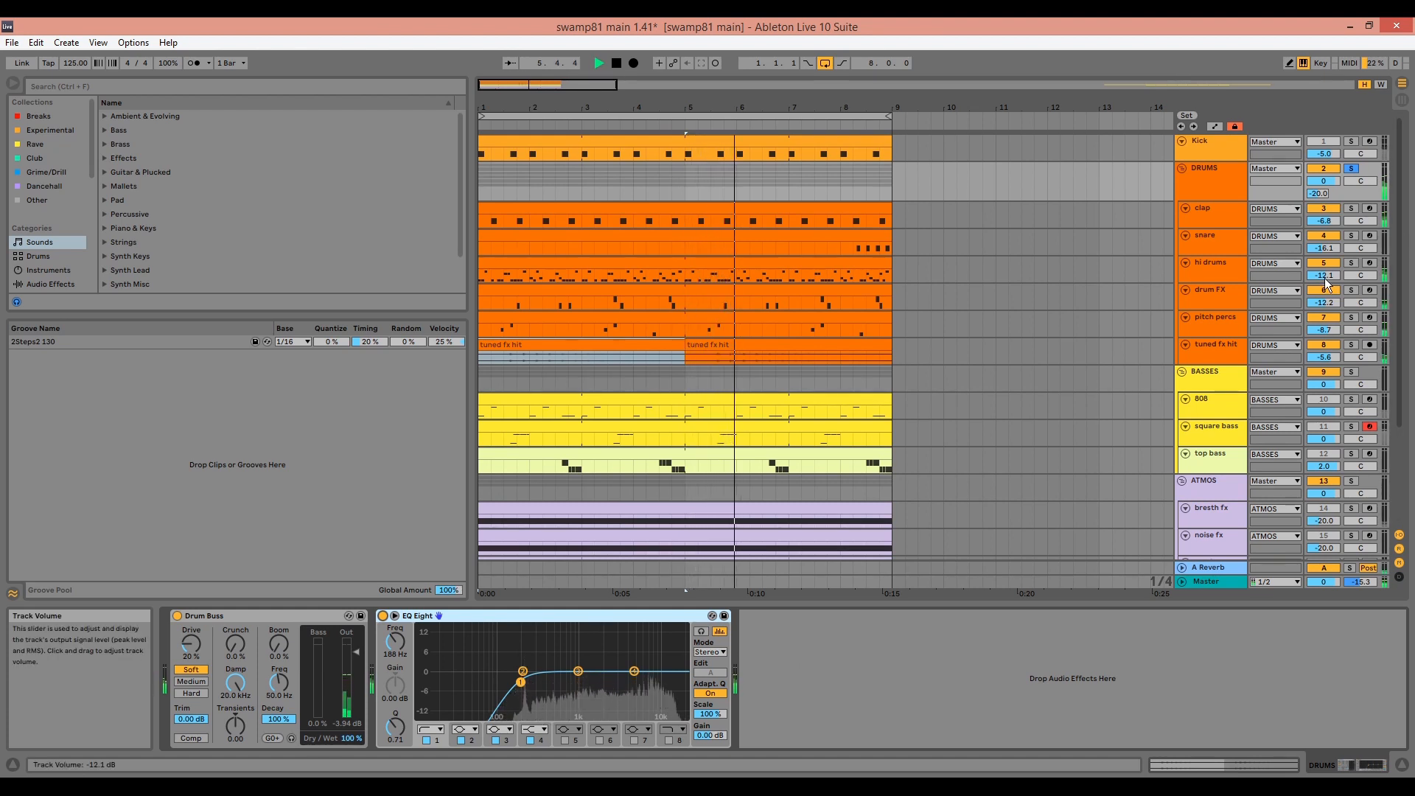
key(space)
Check the DRUMS group's reverb send and examine the device chain on the A Reverb return track.
click(1199, 170)
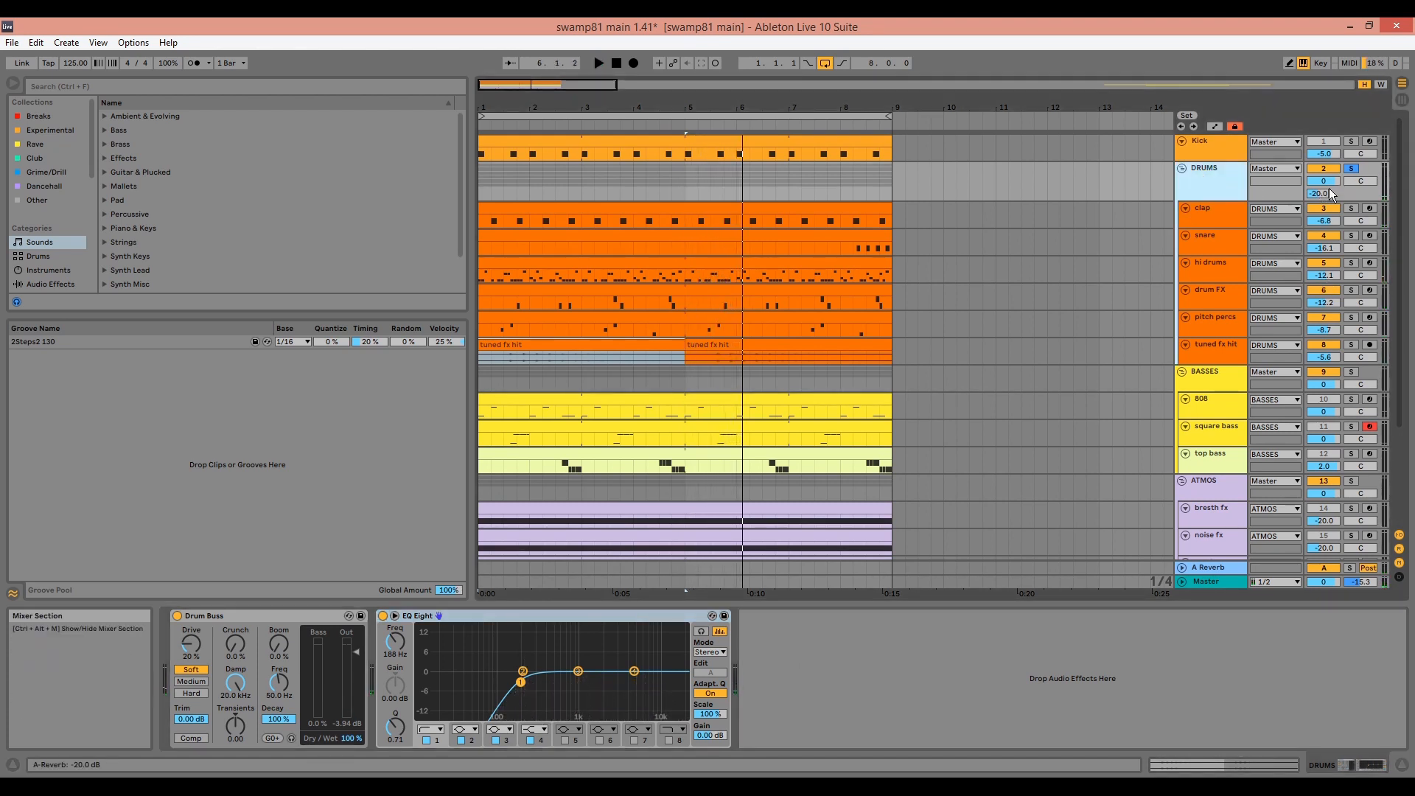
click(1322, 190)
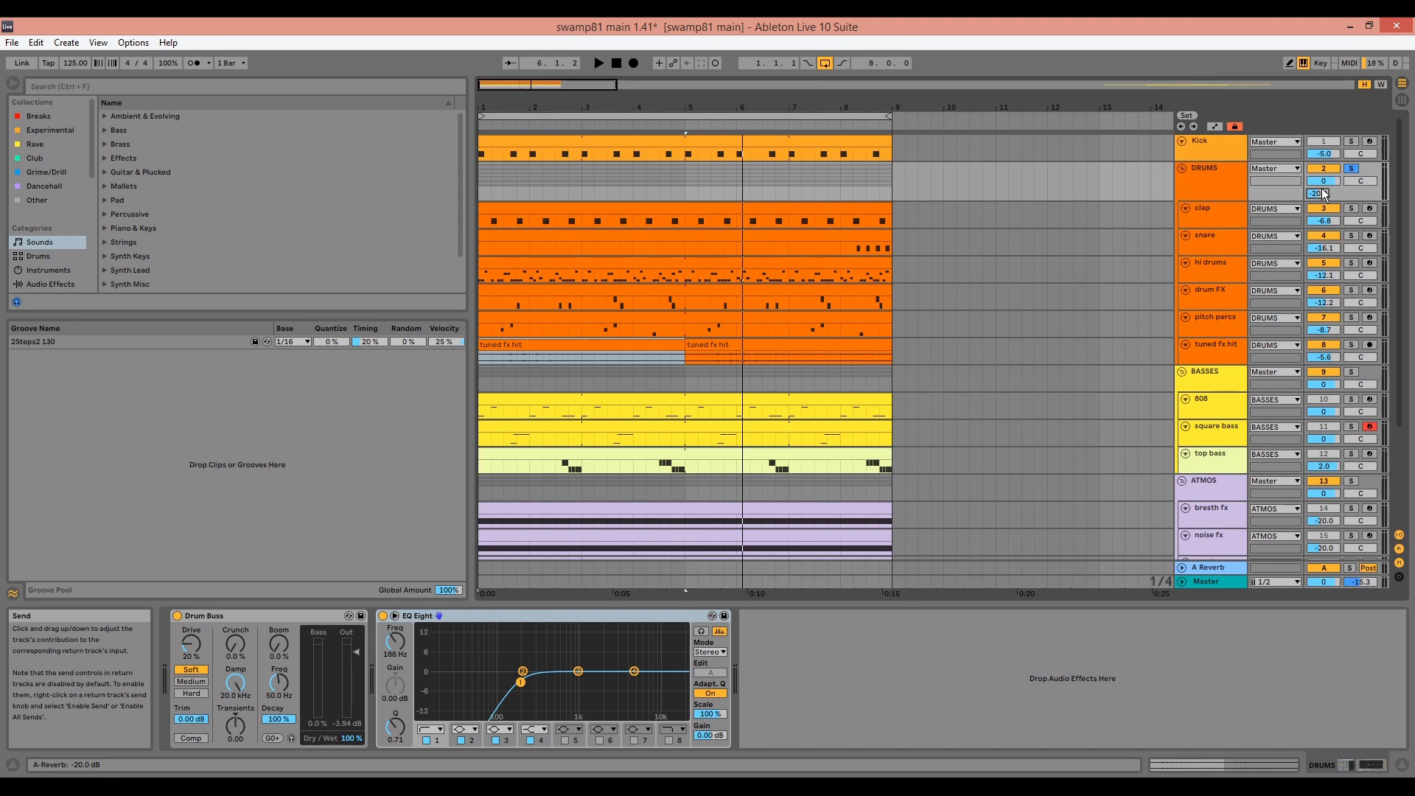
click(1221, 572)
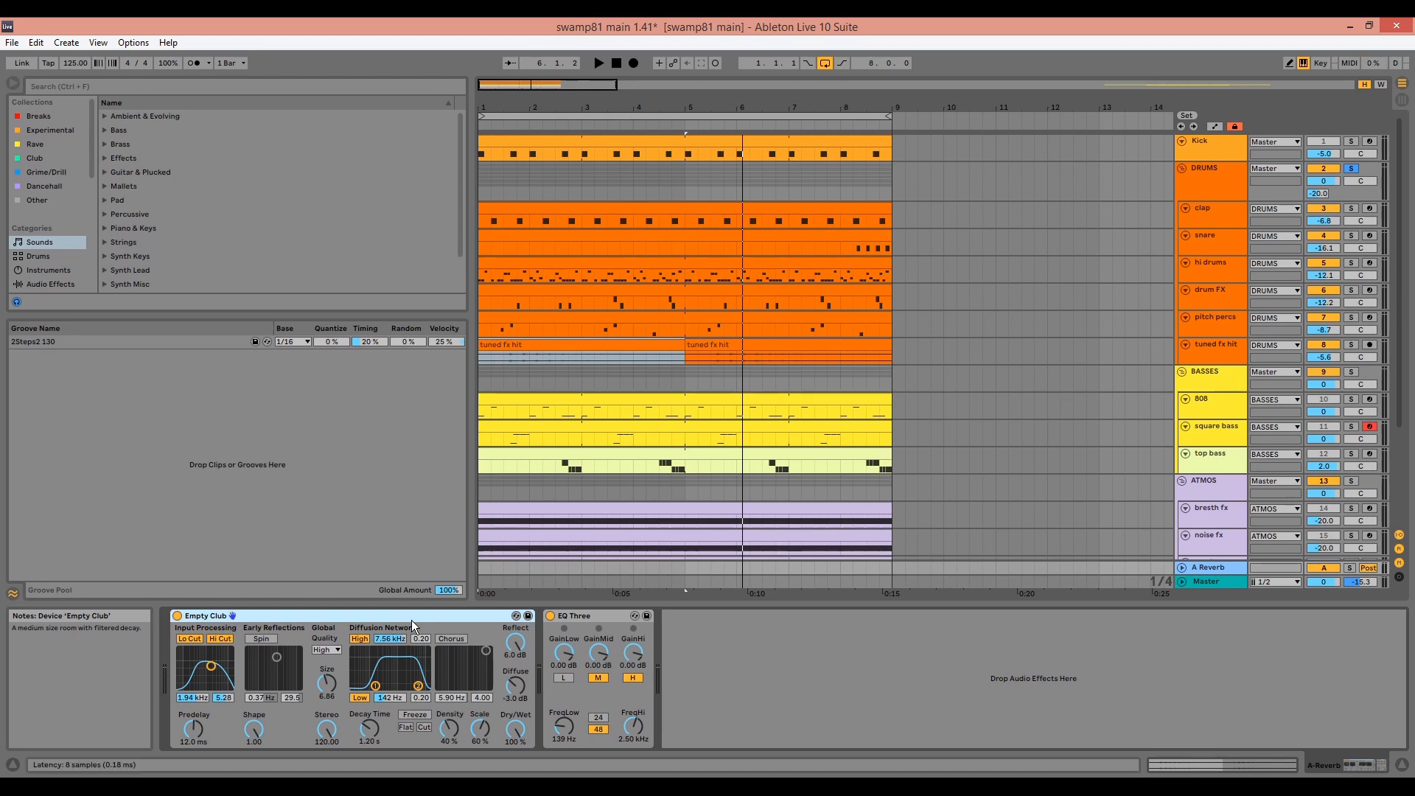
Solo only the BASSES group and play it with the 808 clip selected.
click(1351, 372)
click(578, 396)
key(space)
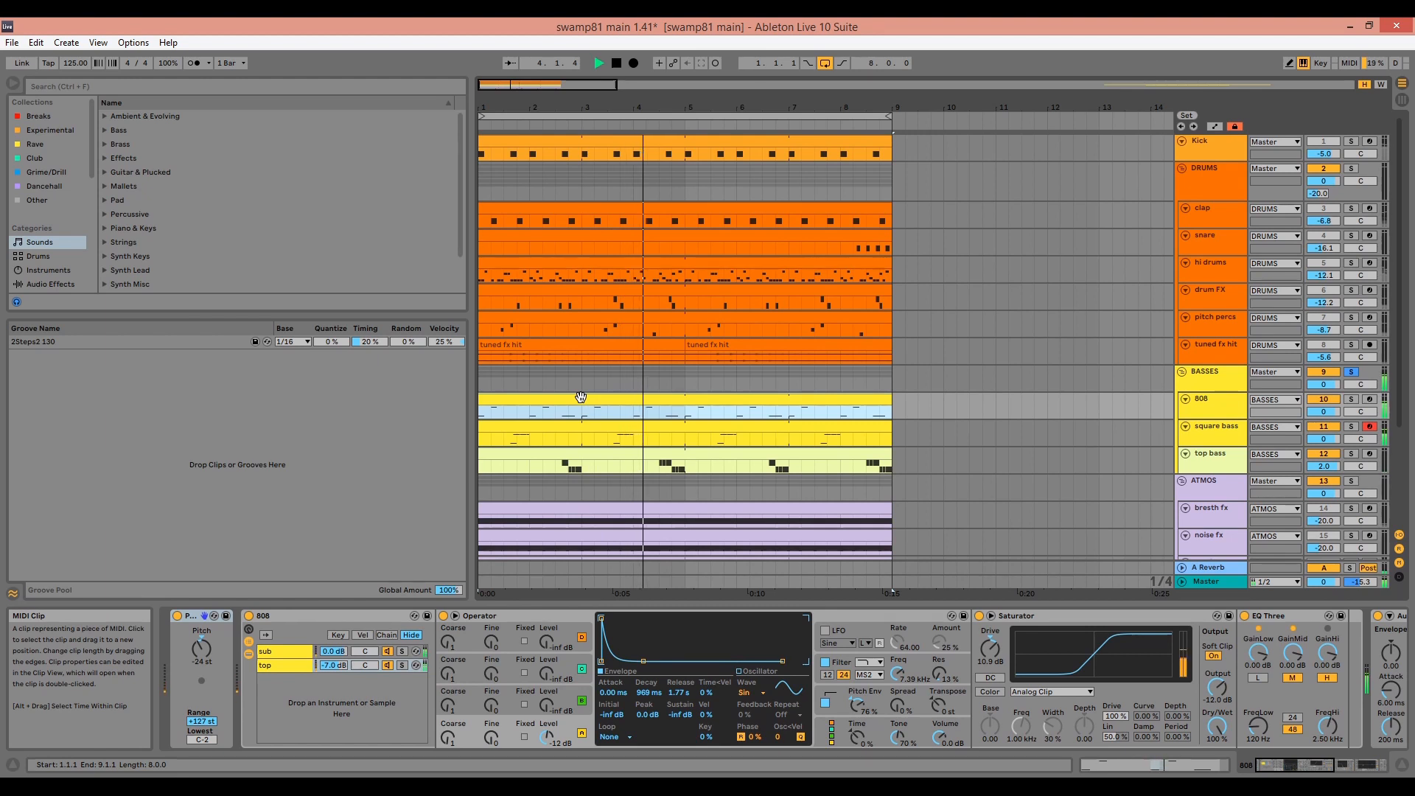
key(space)
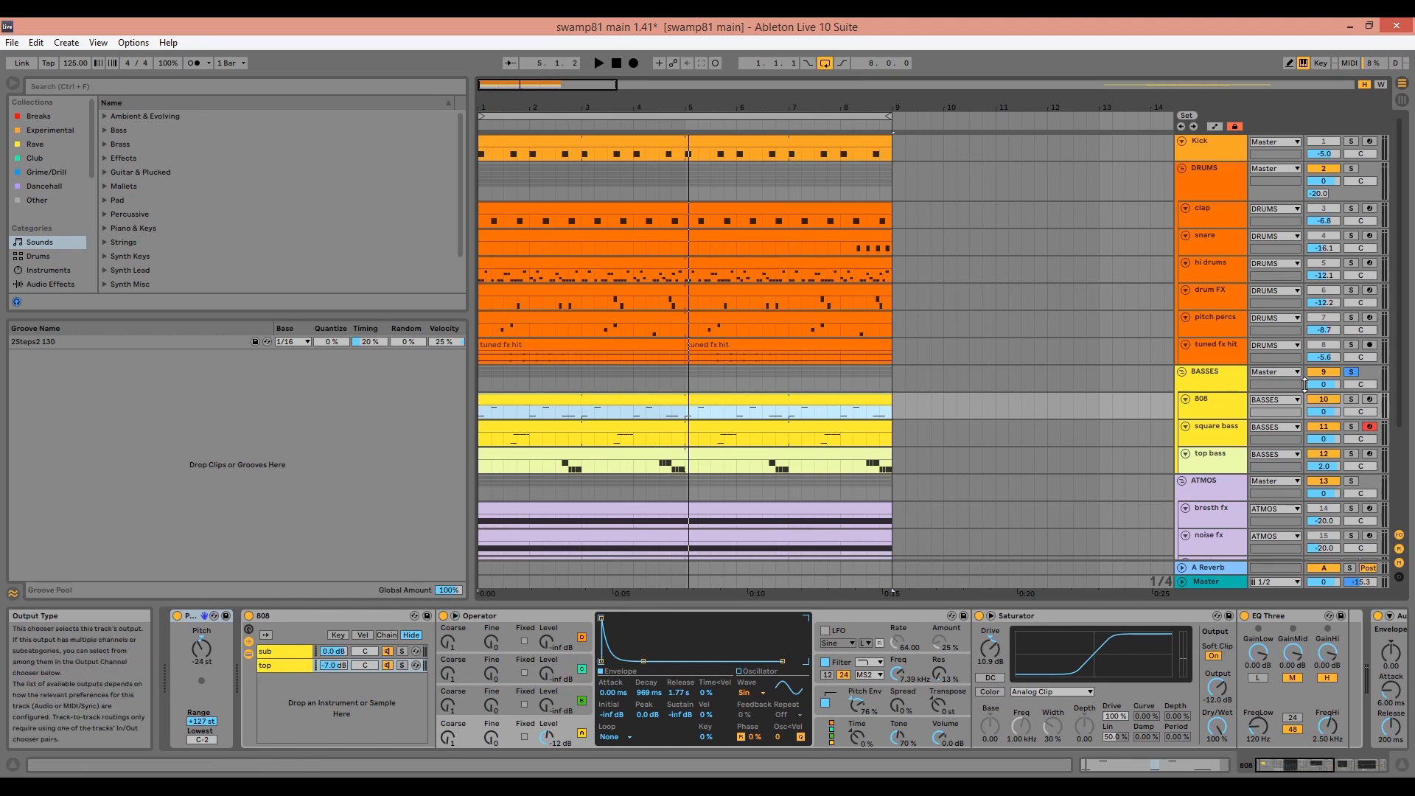
Solo the 808 track within the BASSES group and listen to its clip alone.
click(1354, 399)
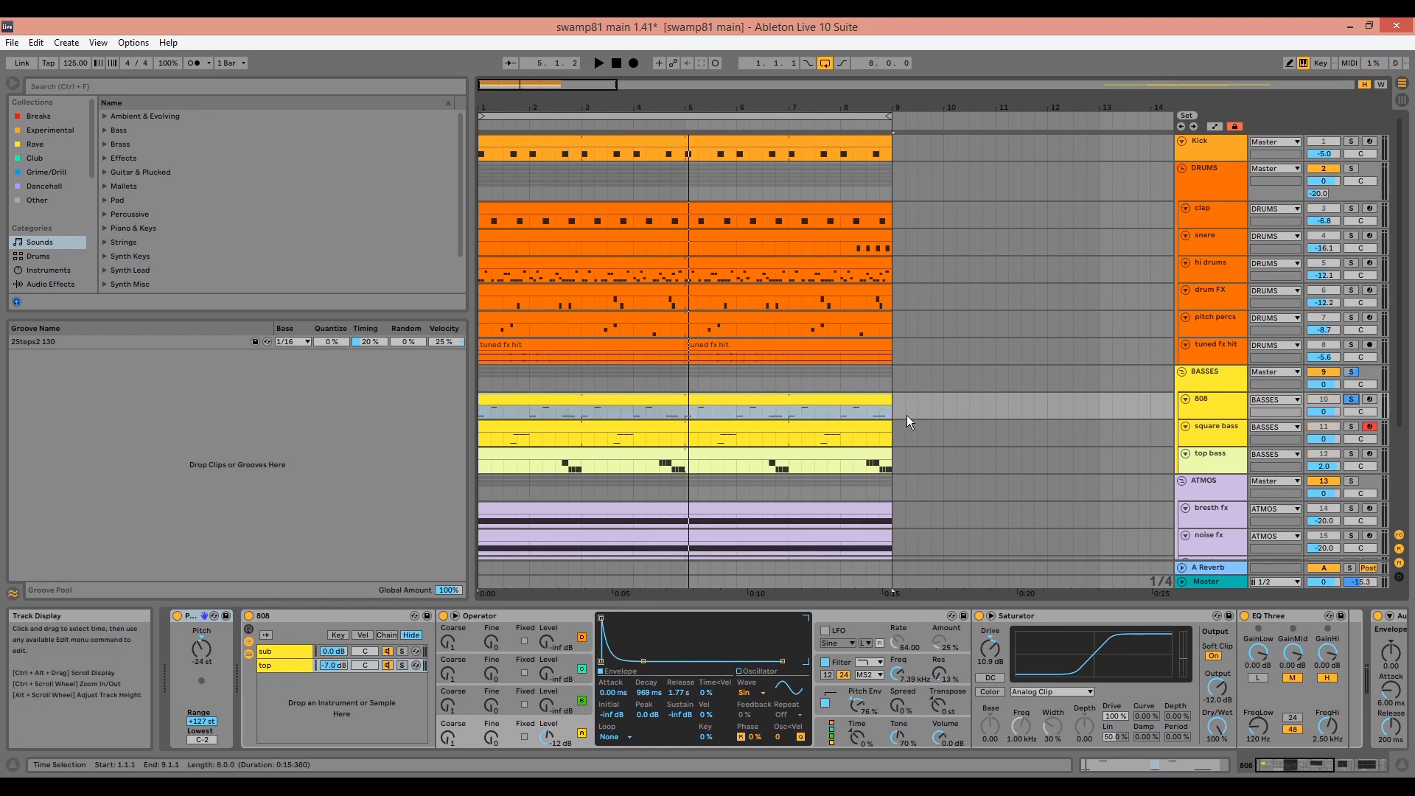
click(834, 397)
key(space)
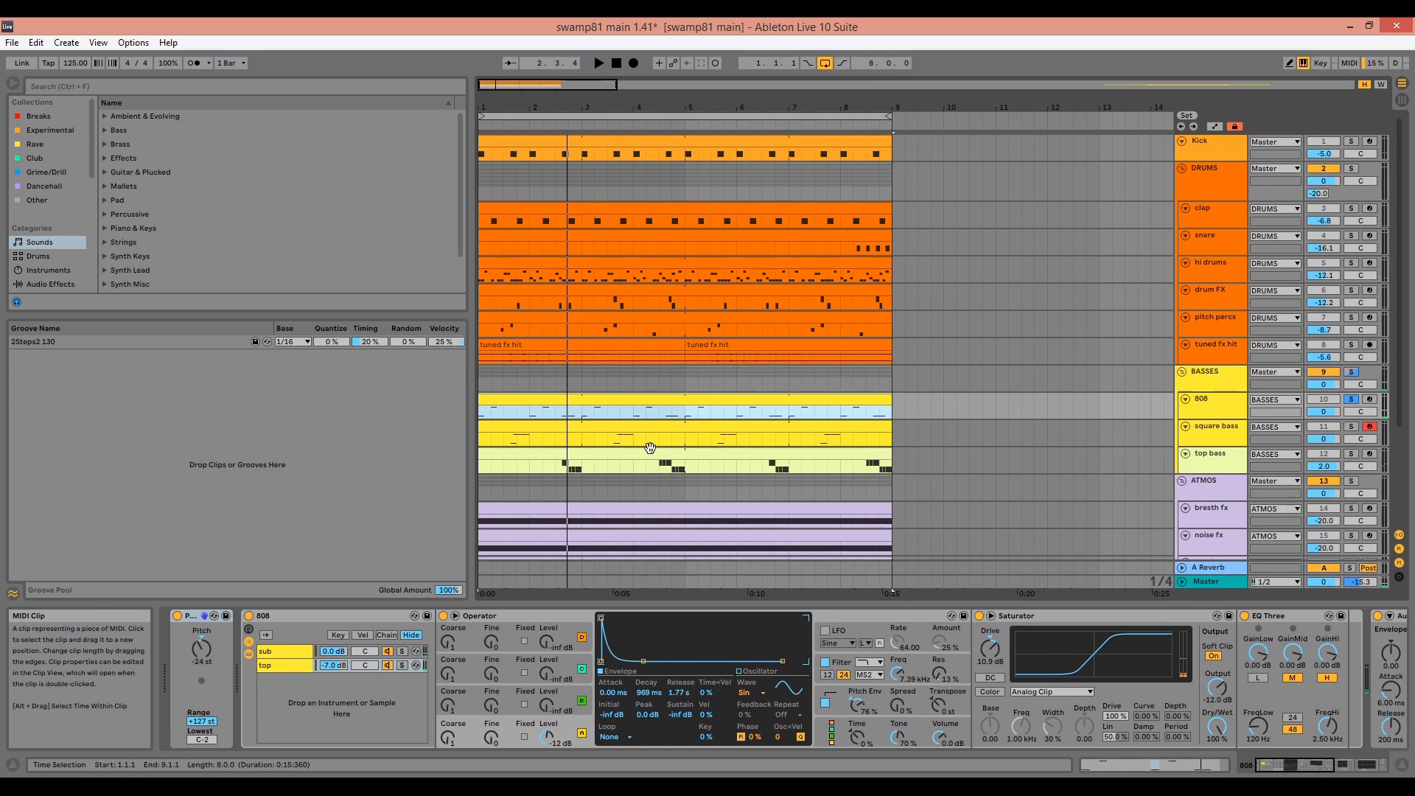
Examine the 808 rack's sub chain: Operator's volume and pitch envelopes, the Compressor and the EQ Three.
click(276, 649)
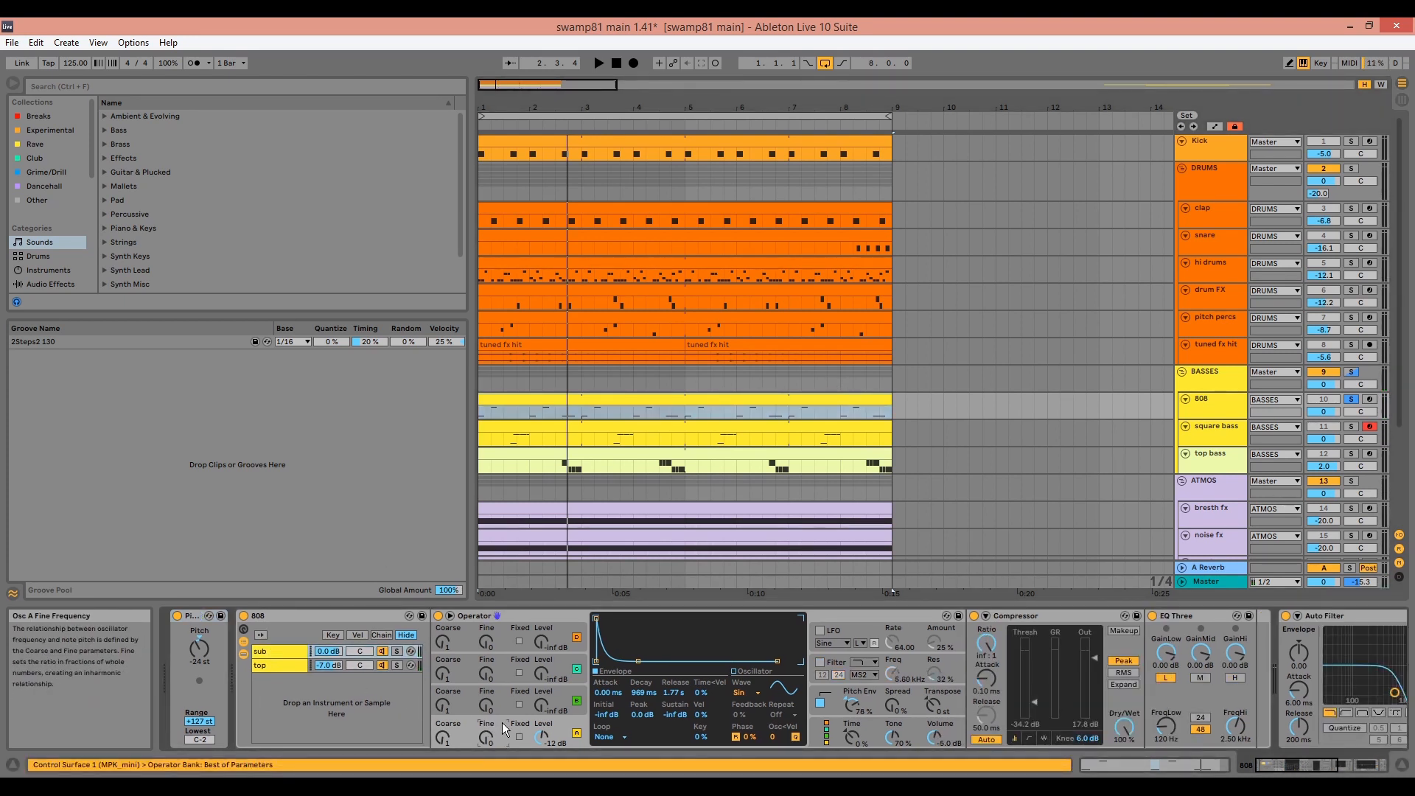
click(638, 693)
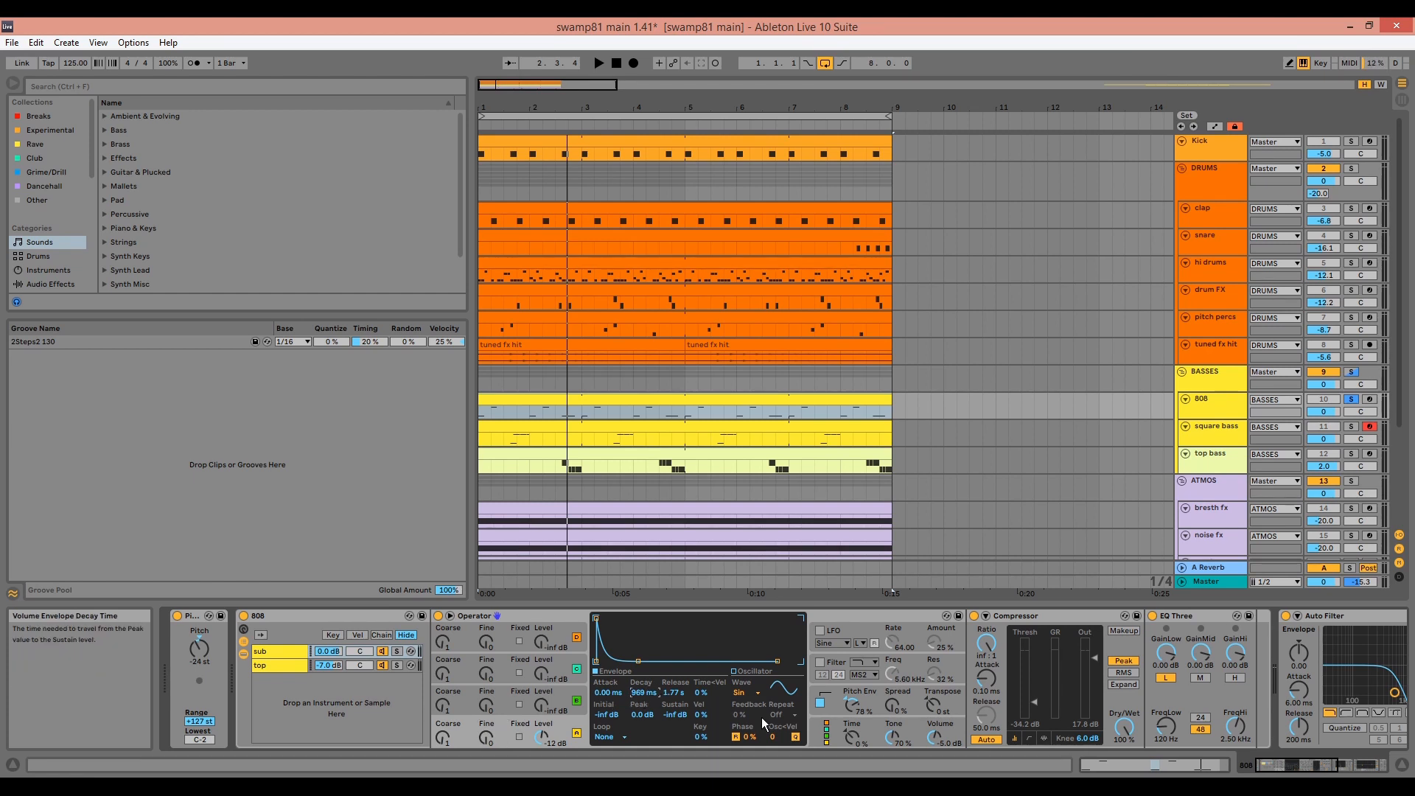
click(866, 700)
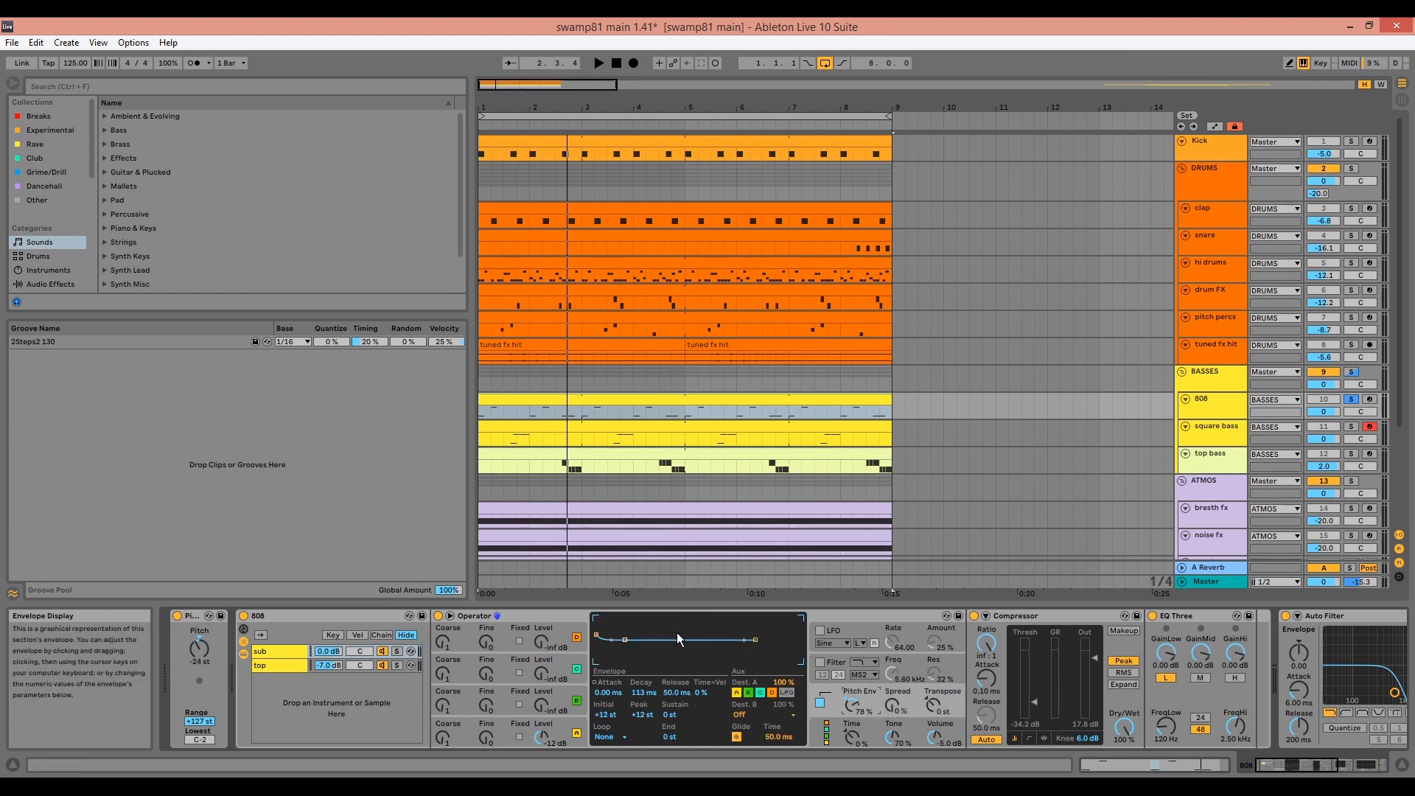
click(1086, 617)
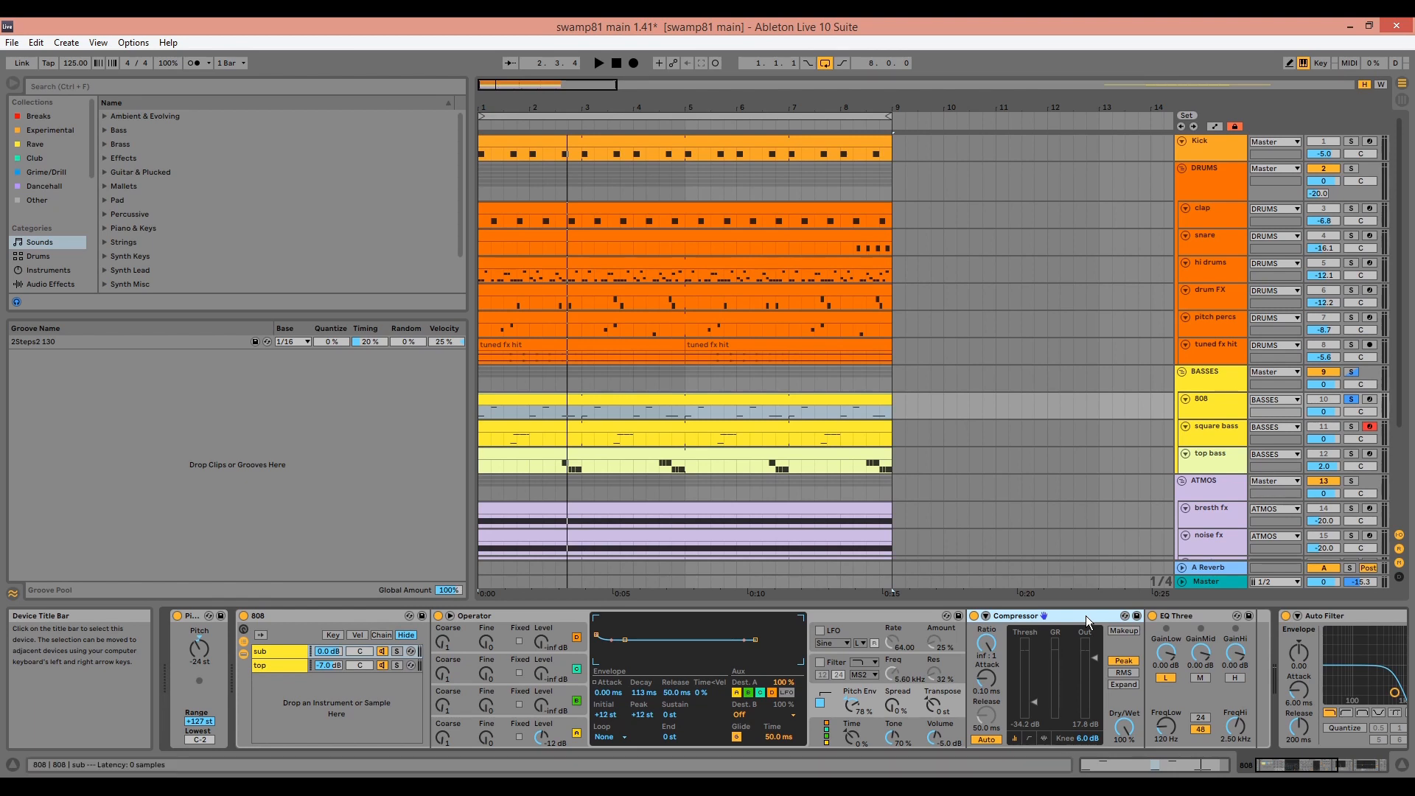
click(1202, 615)
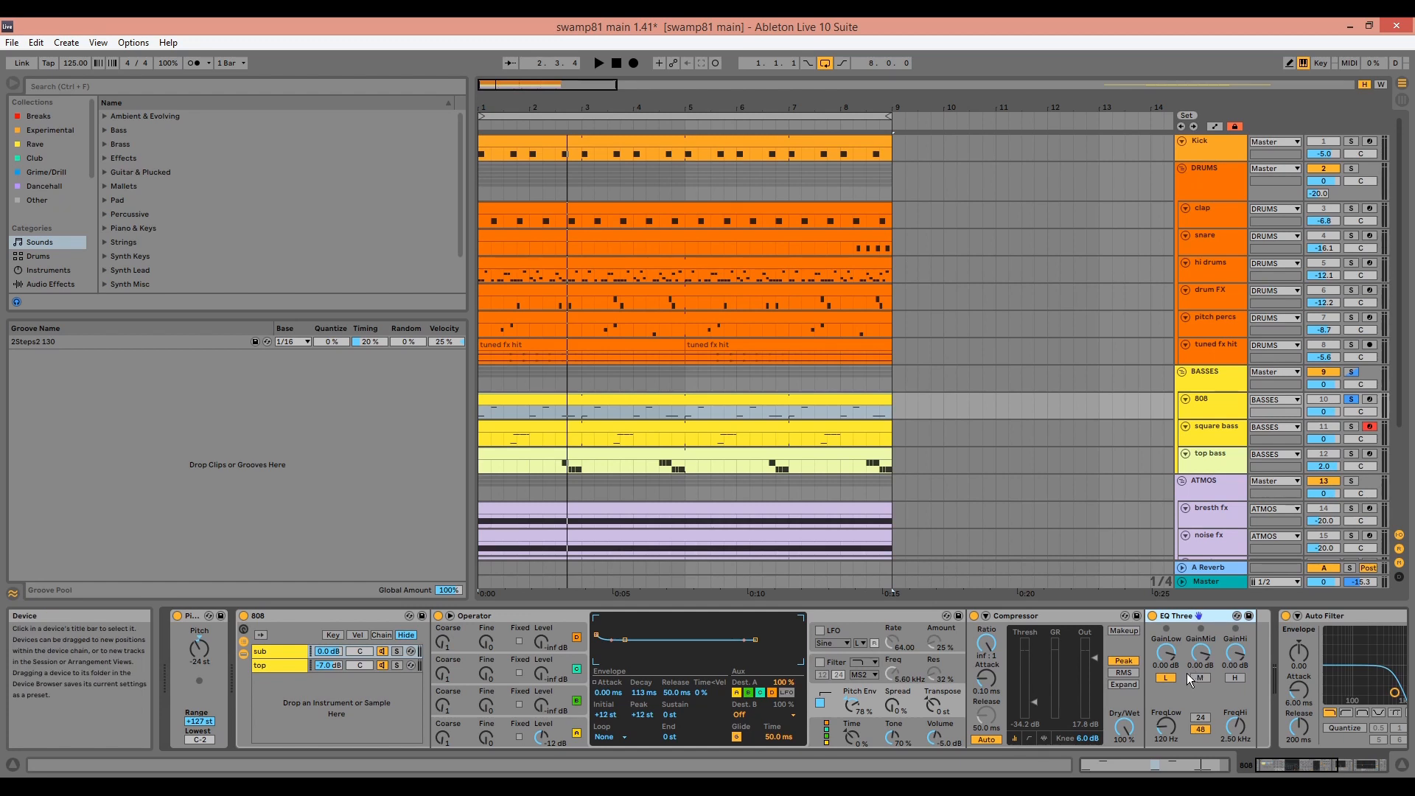
Inspect the Operator filter in the 808 rack's top chain and compare its sound with the filter off and on.
click(268, 663)
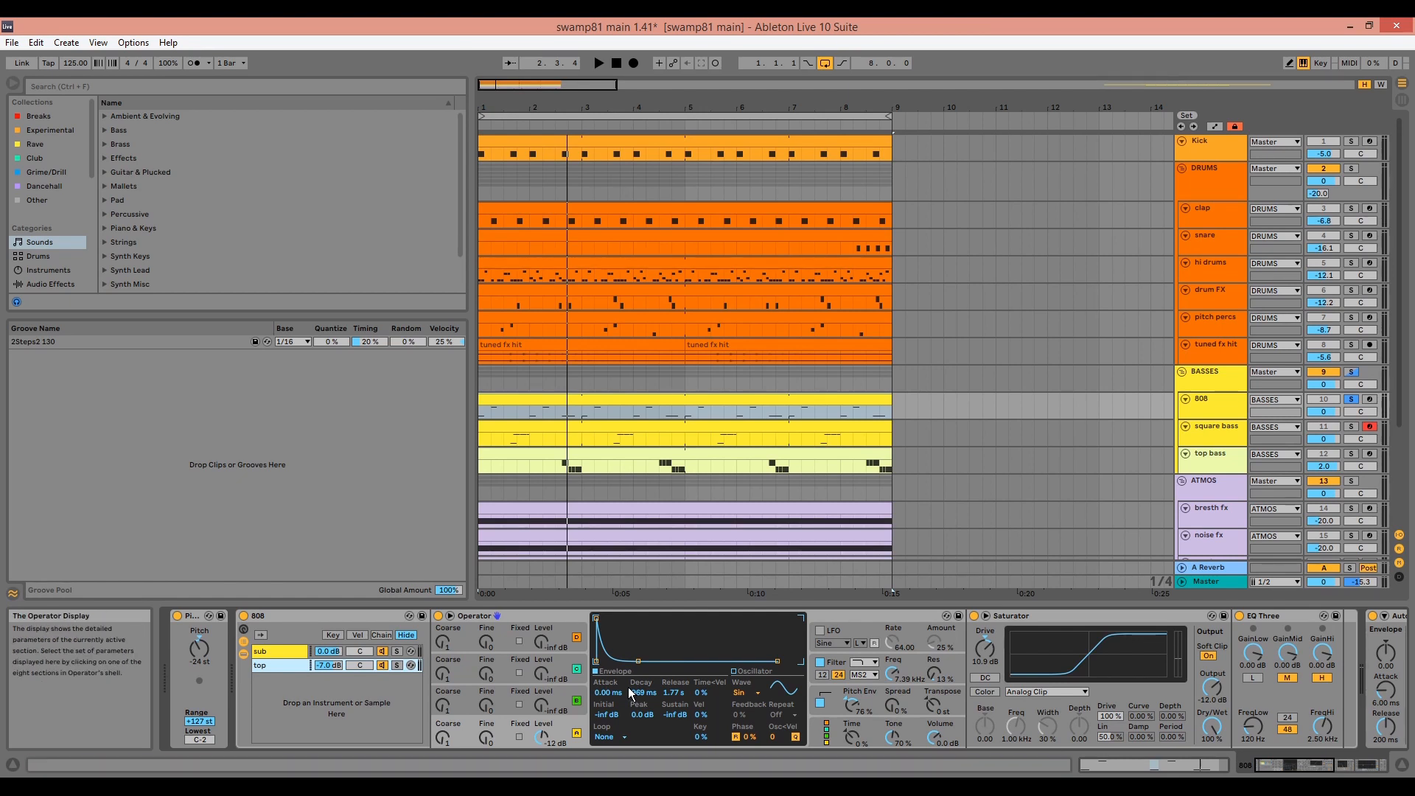
click(905, 668)
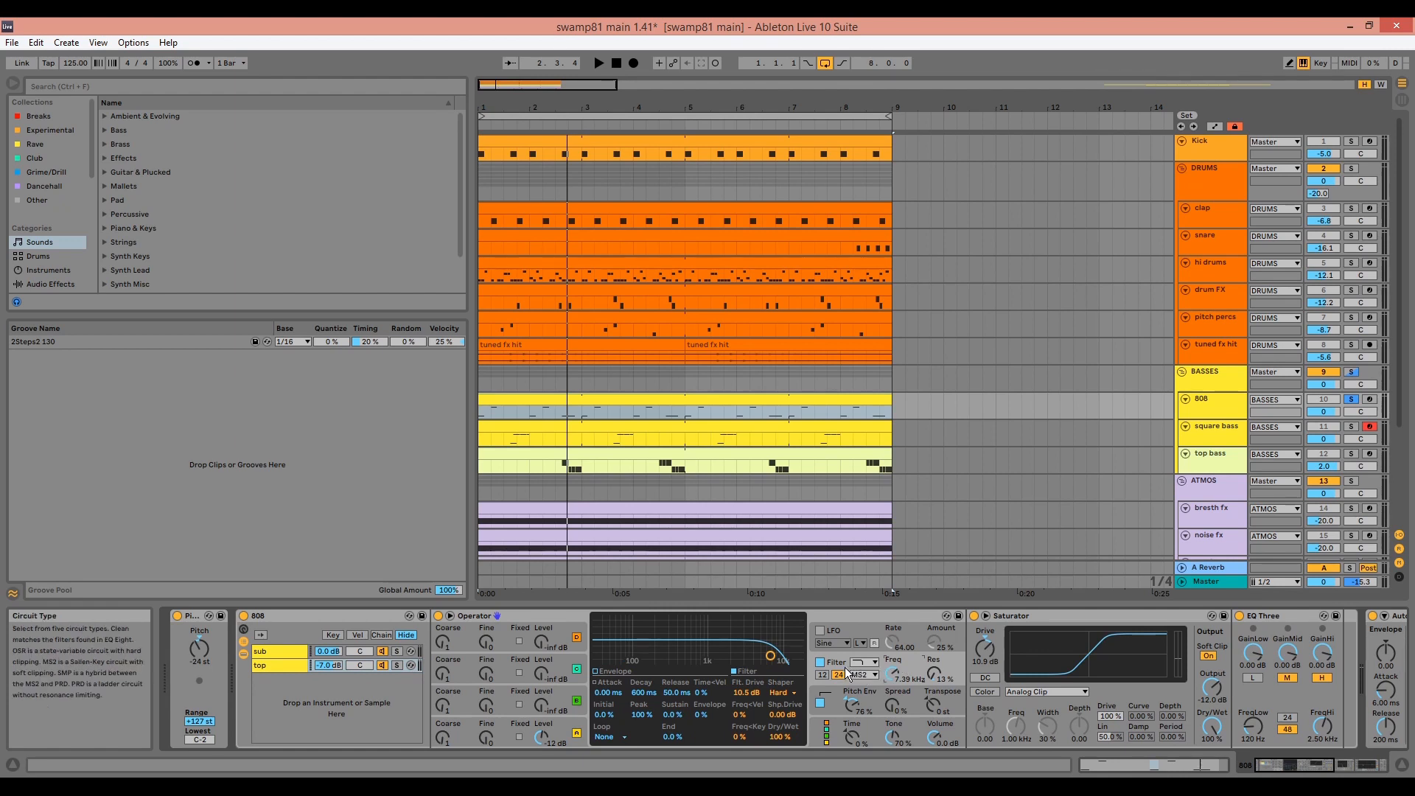
key(space)
click(821, 663)
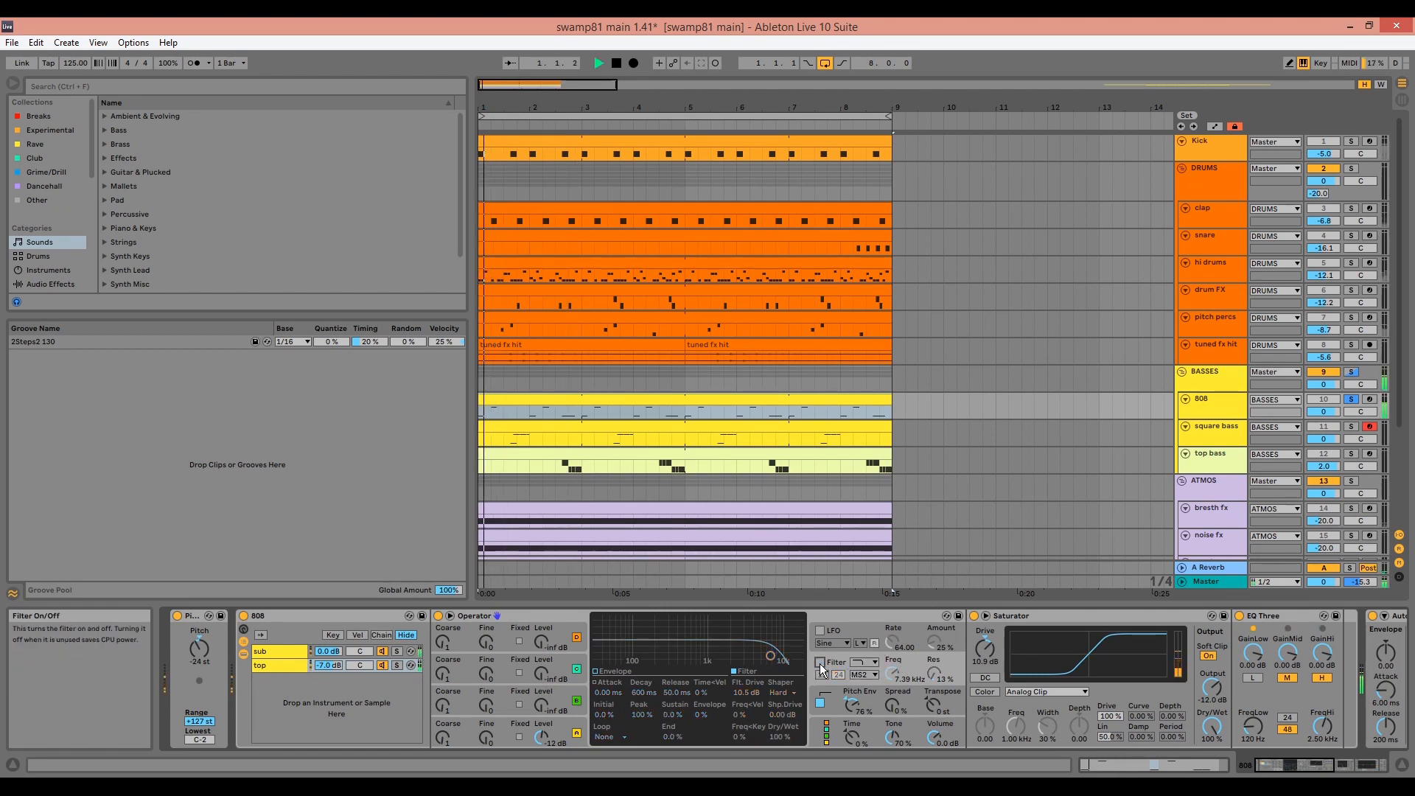
click(821, 663)
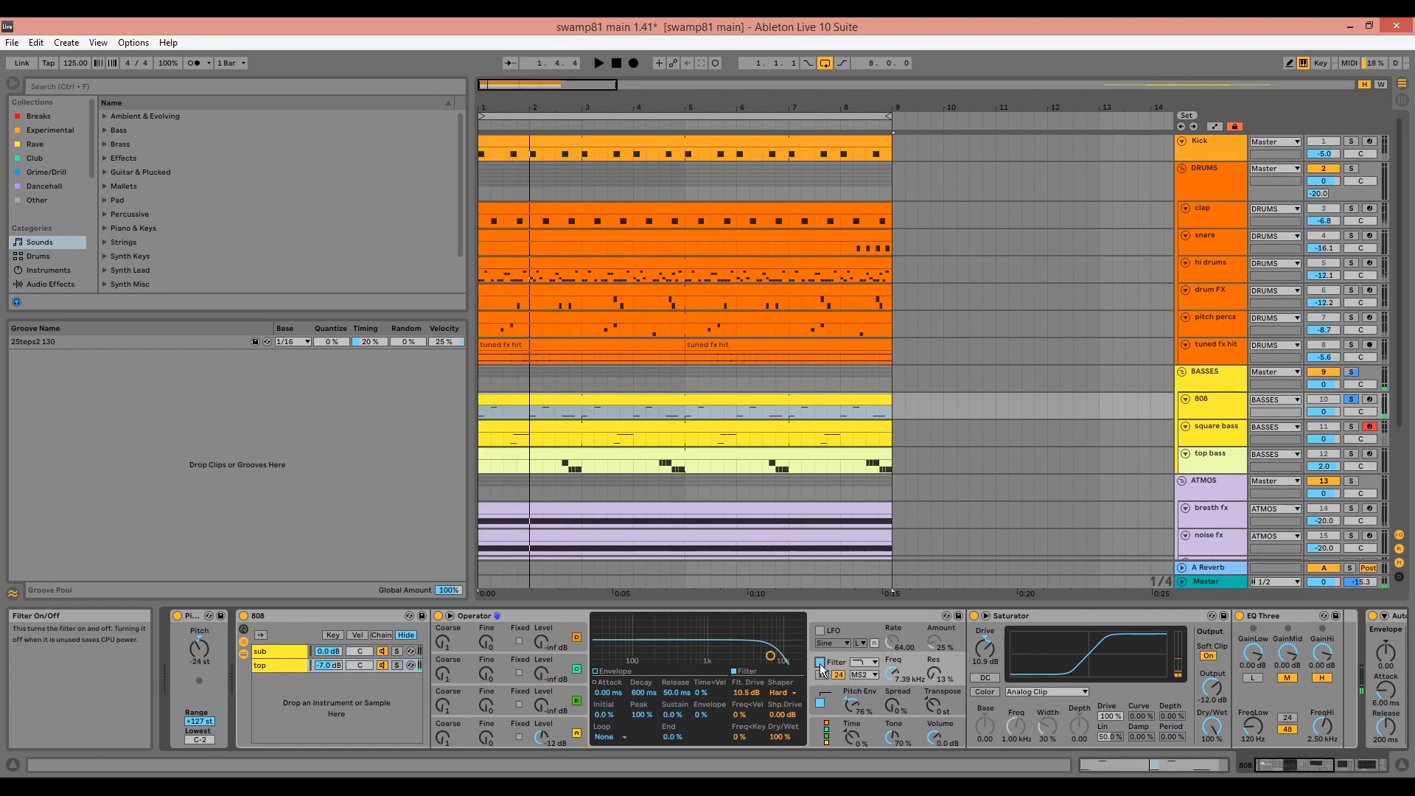
key(space)
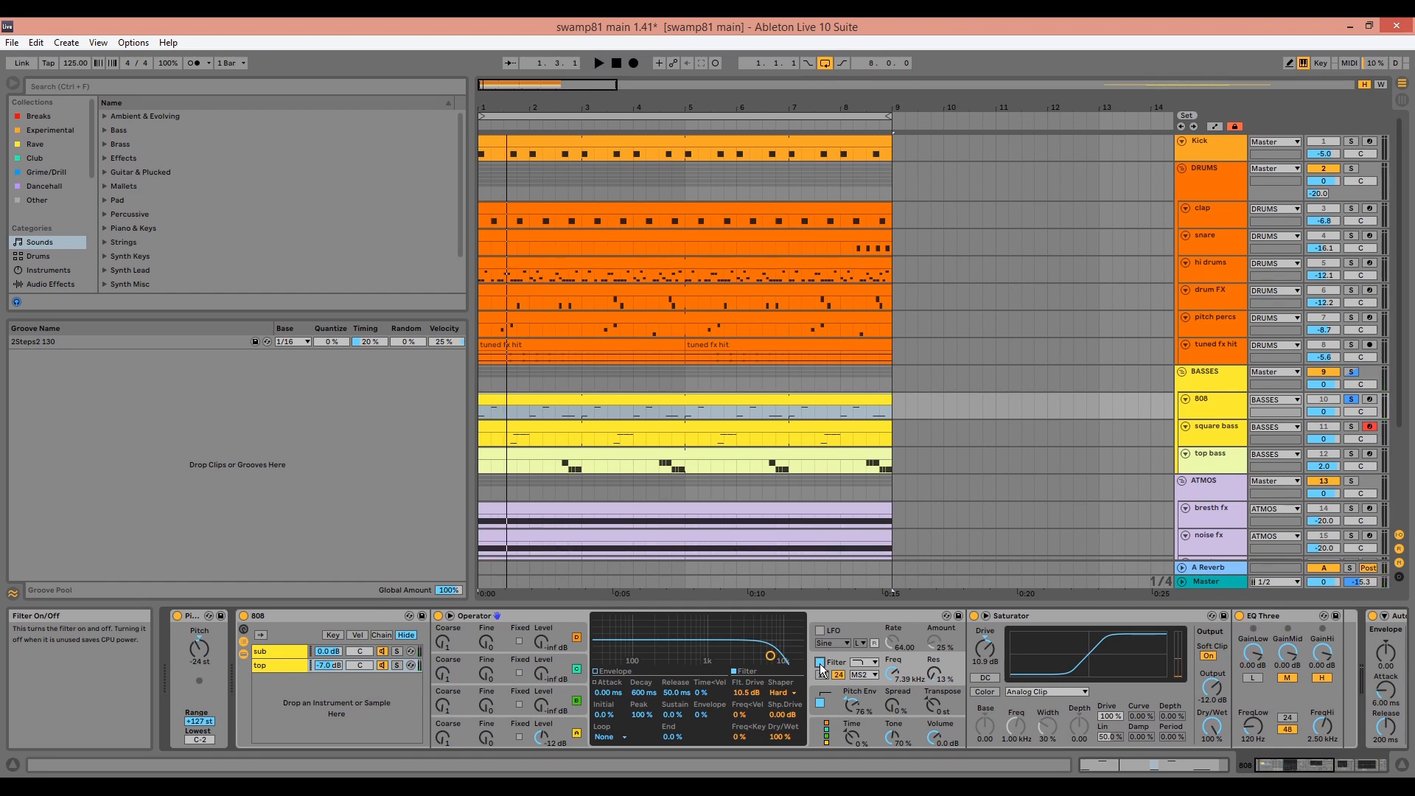
Examine the Saturator and EQ Three in the 808 rack's top chain.
click(1034, 614)
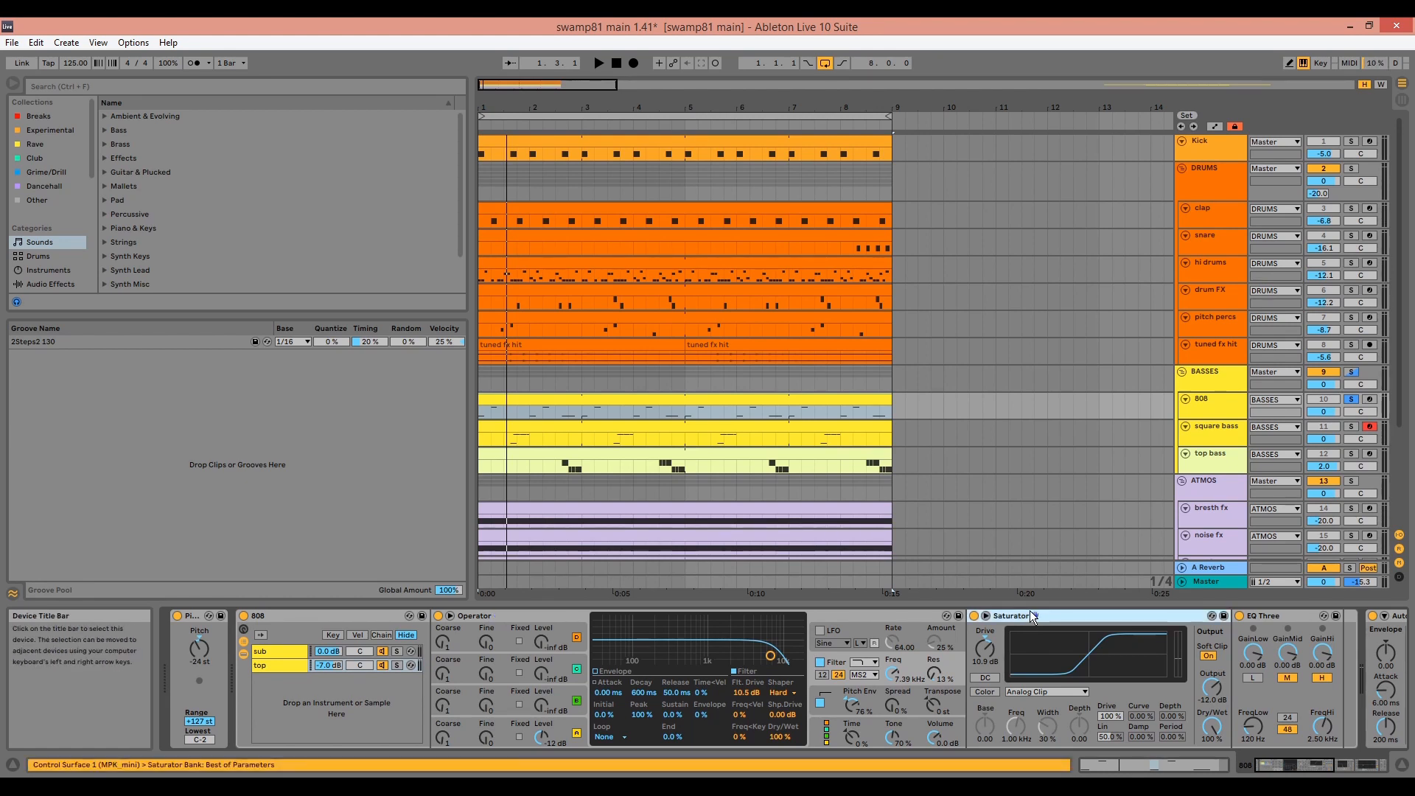
click(1290, 615)
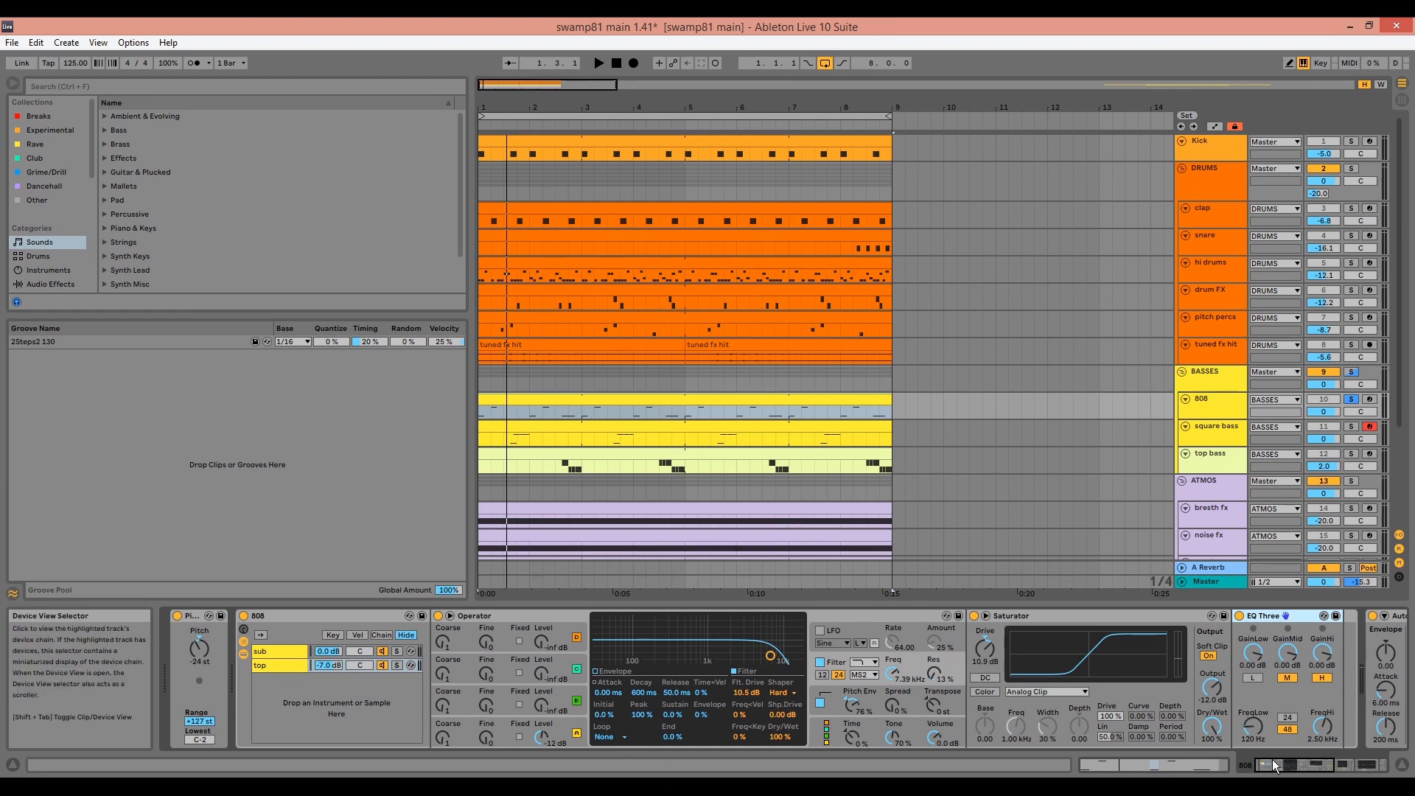
Inspect the 808 track's Auto Filter and compare the bass with the device off and on.
drag(1276, 764, 1336, 765)
click(691, 617)
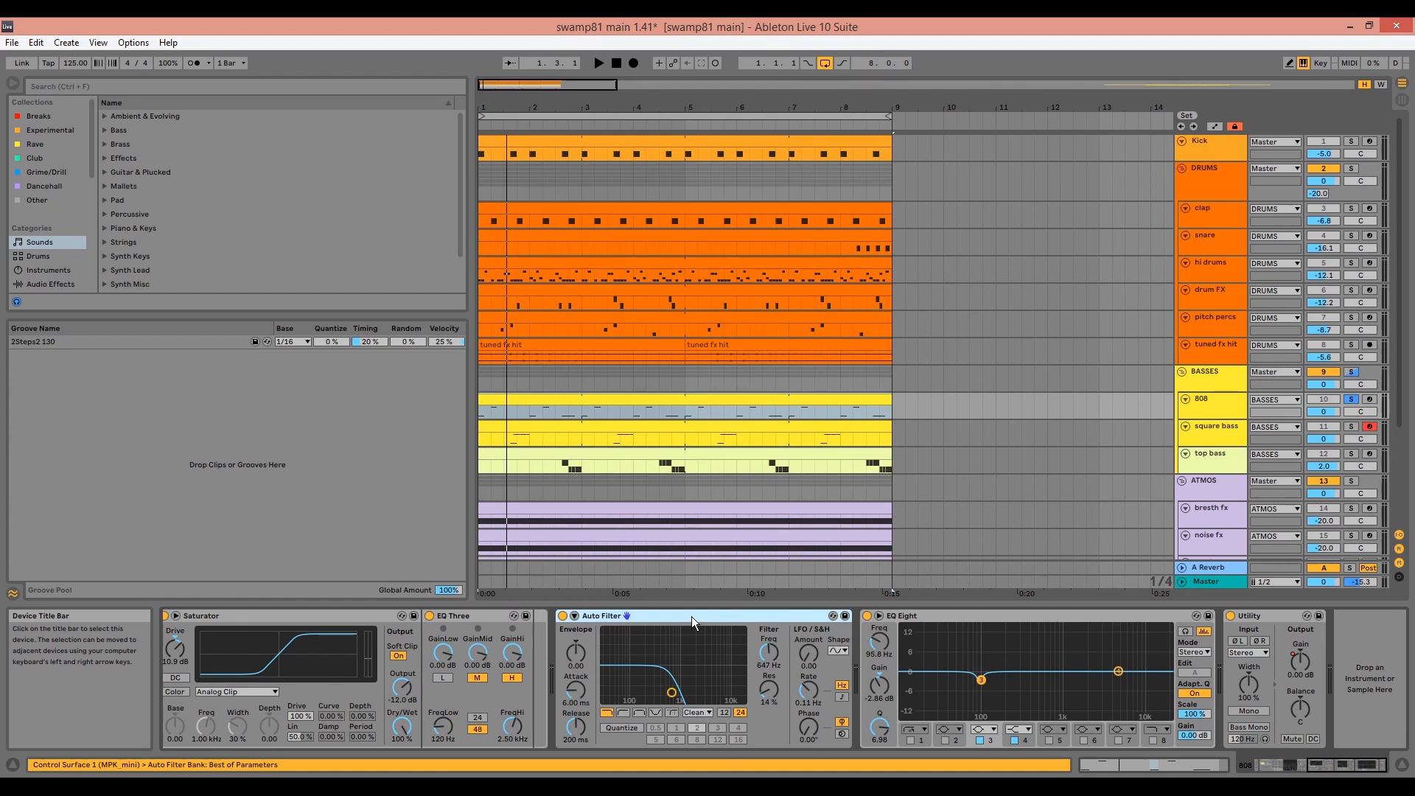
key(space)
click(564, 616)
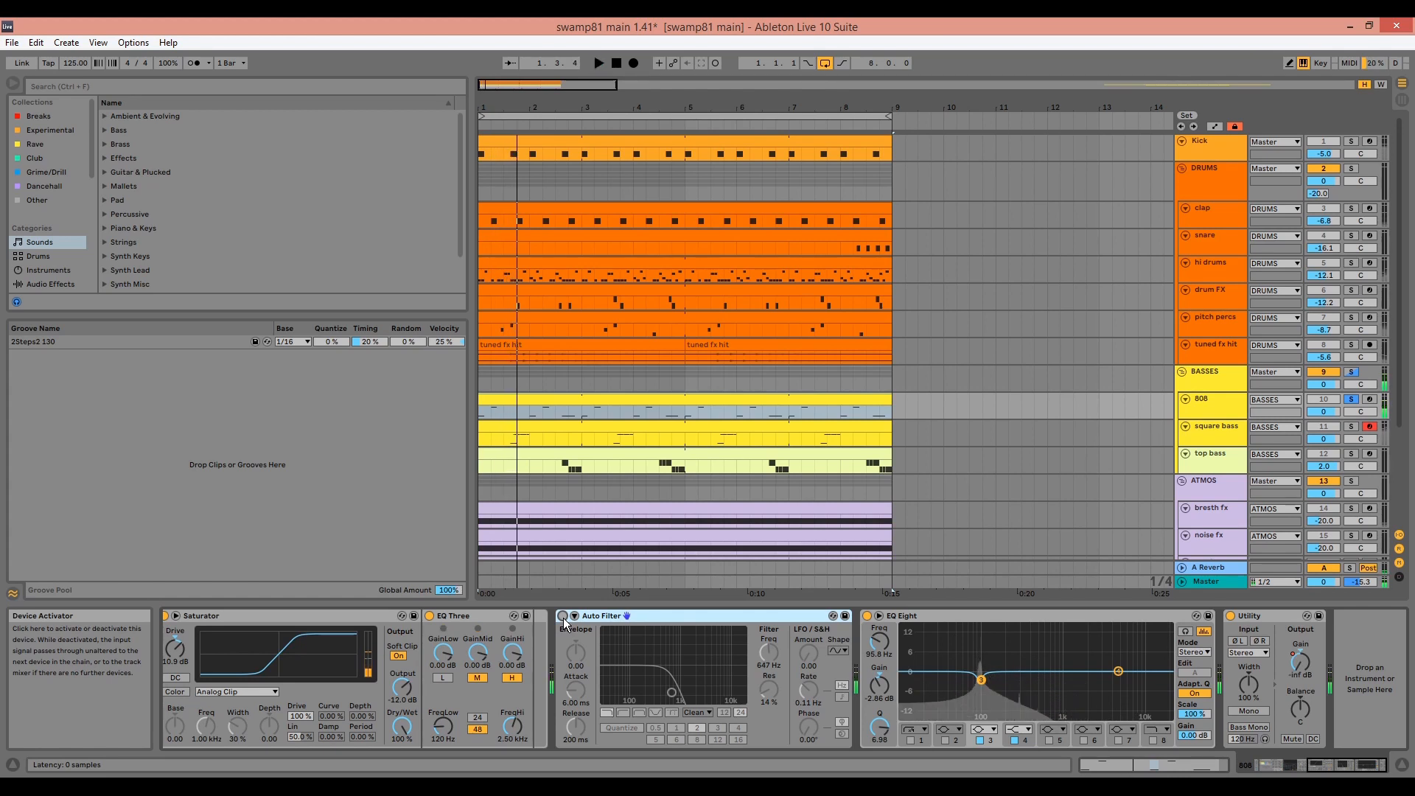
click(564, 617)
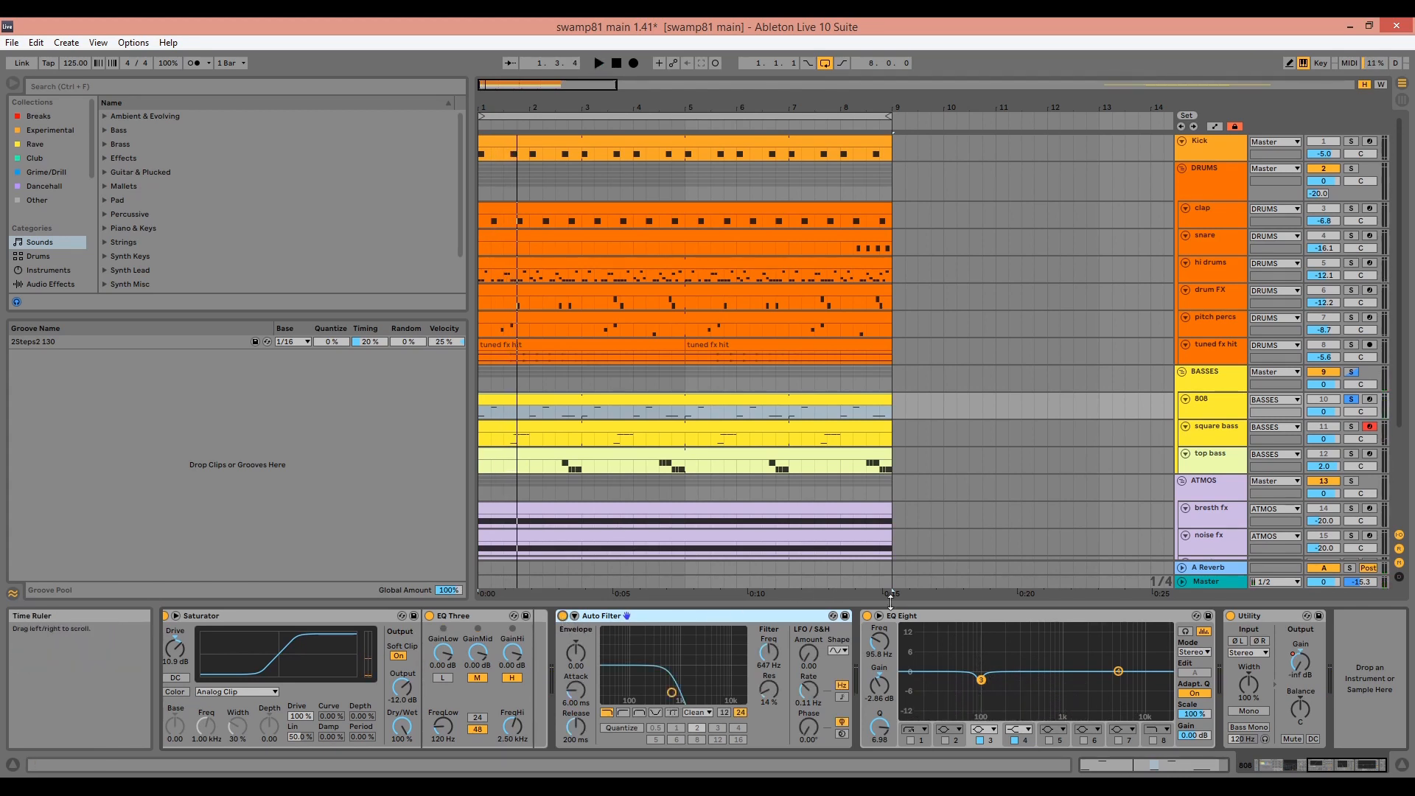
Examine the EQ Eight and Utility devices at the end of the 808 track's chain.
click(910, 625)
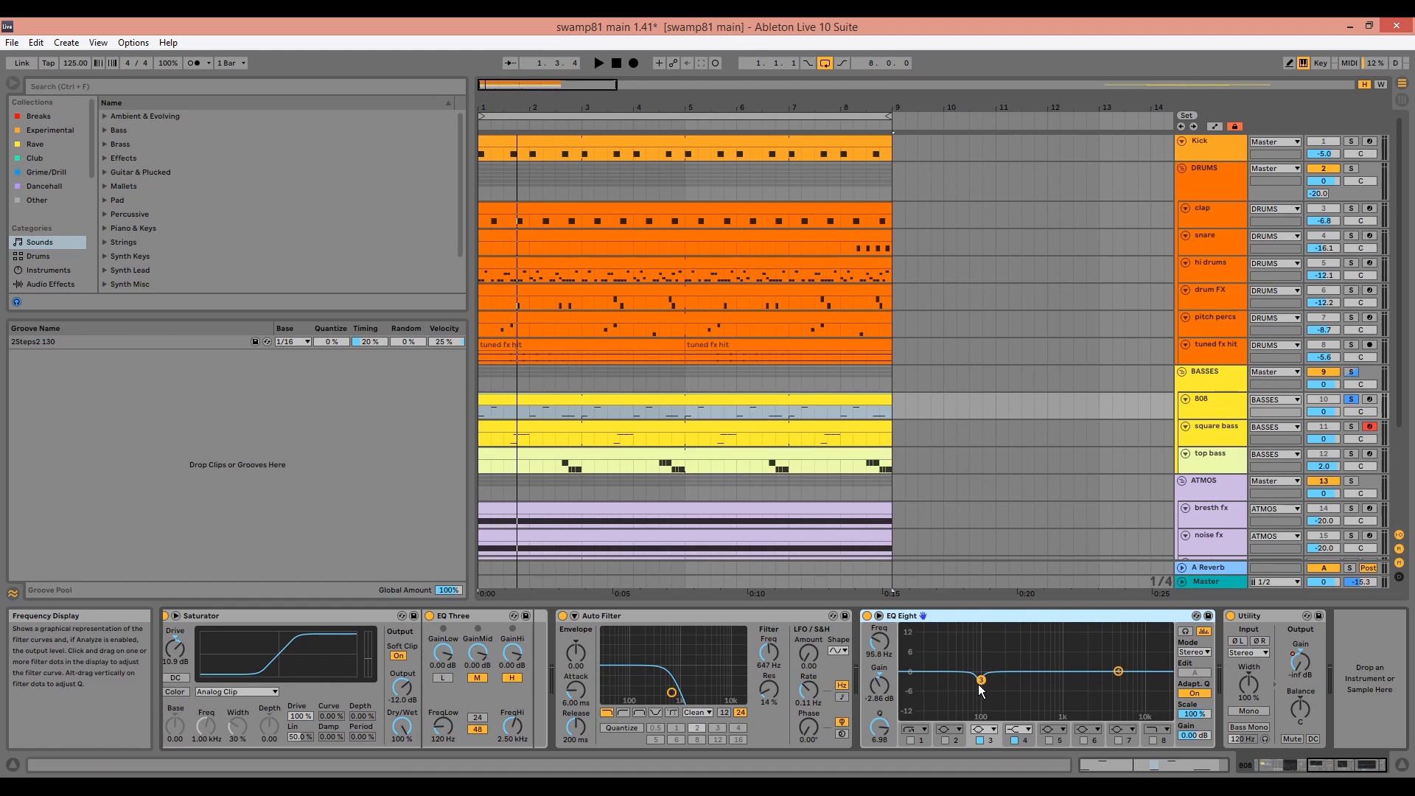
click(1263, 616)
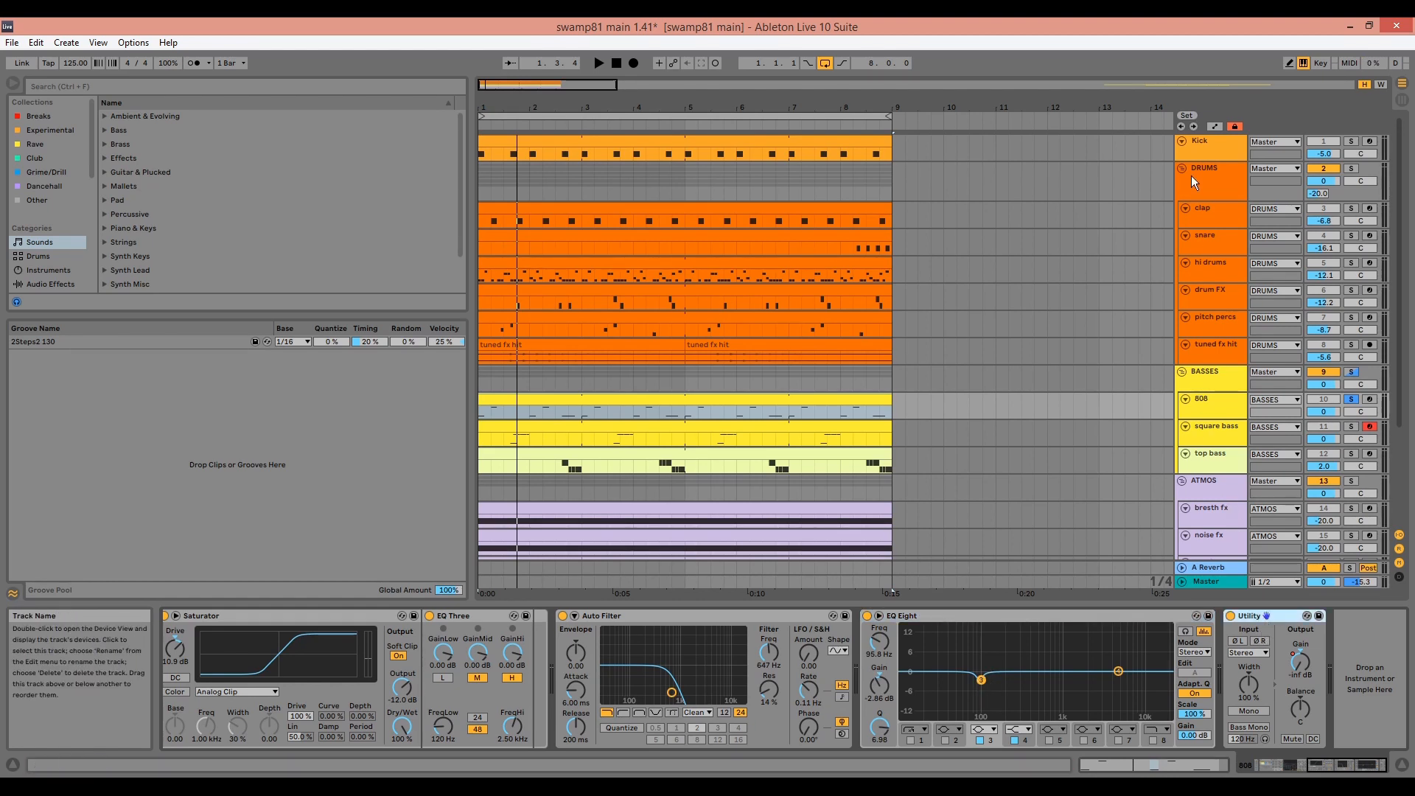
Display the 808 track's Utility Gain automation and enlarge the track to examine the gain curve.
click(1212, 128)
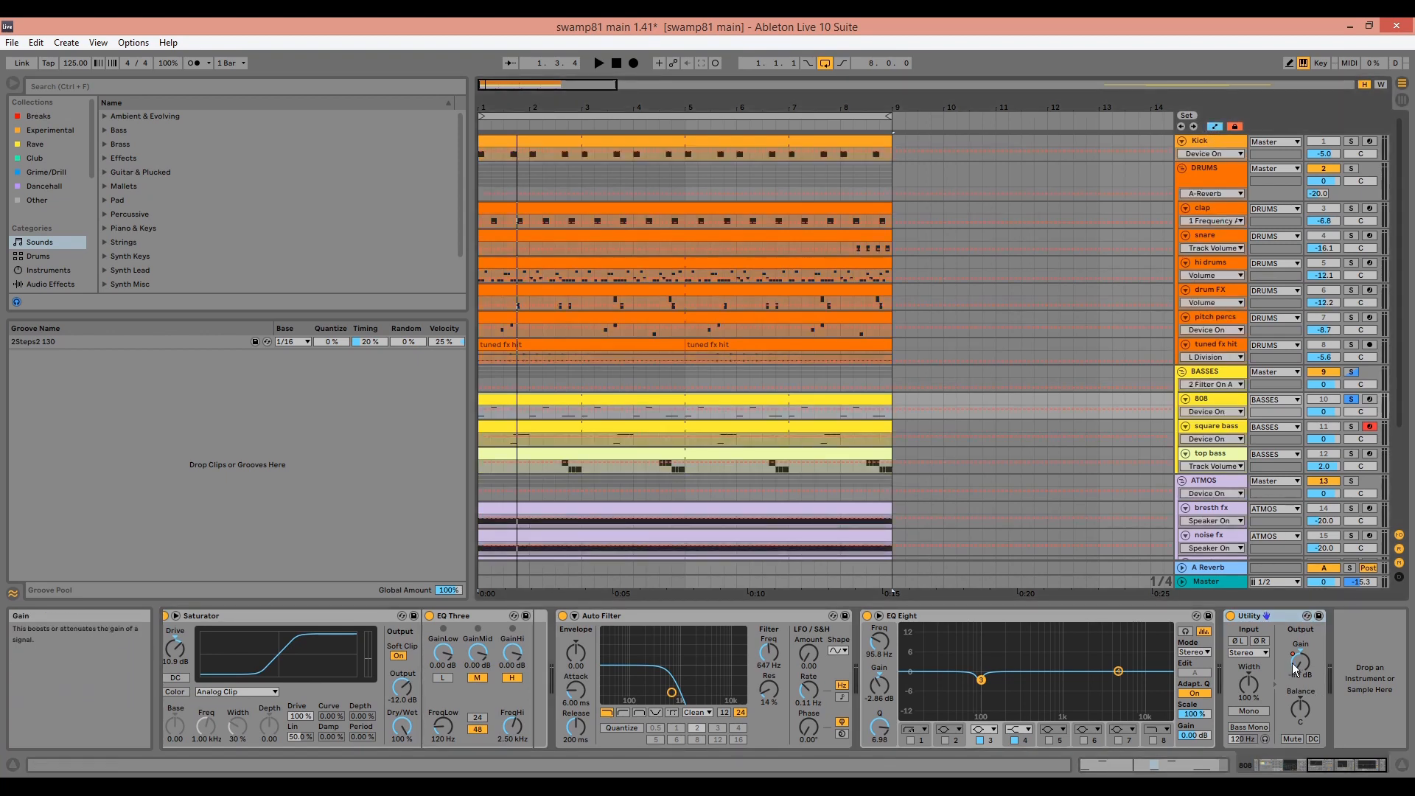
click(1232, 413)
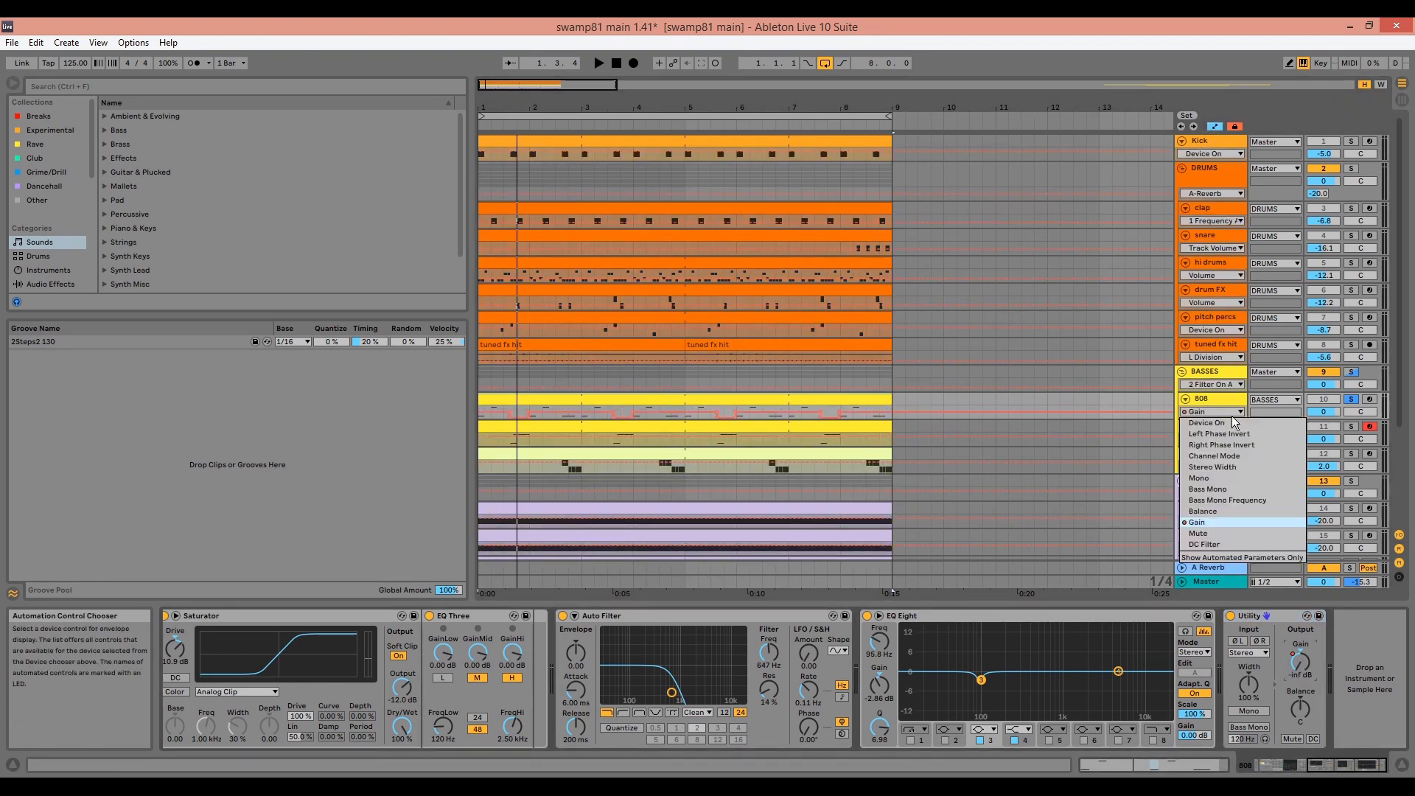
key(Escape)
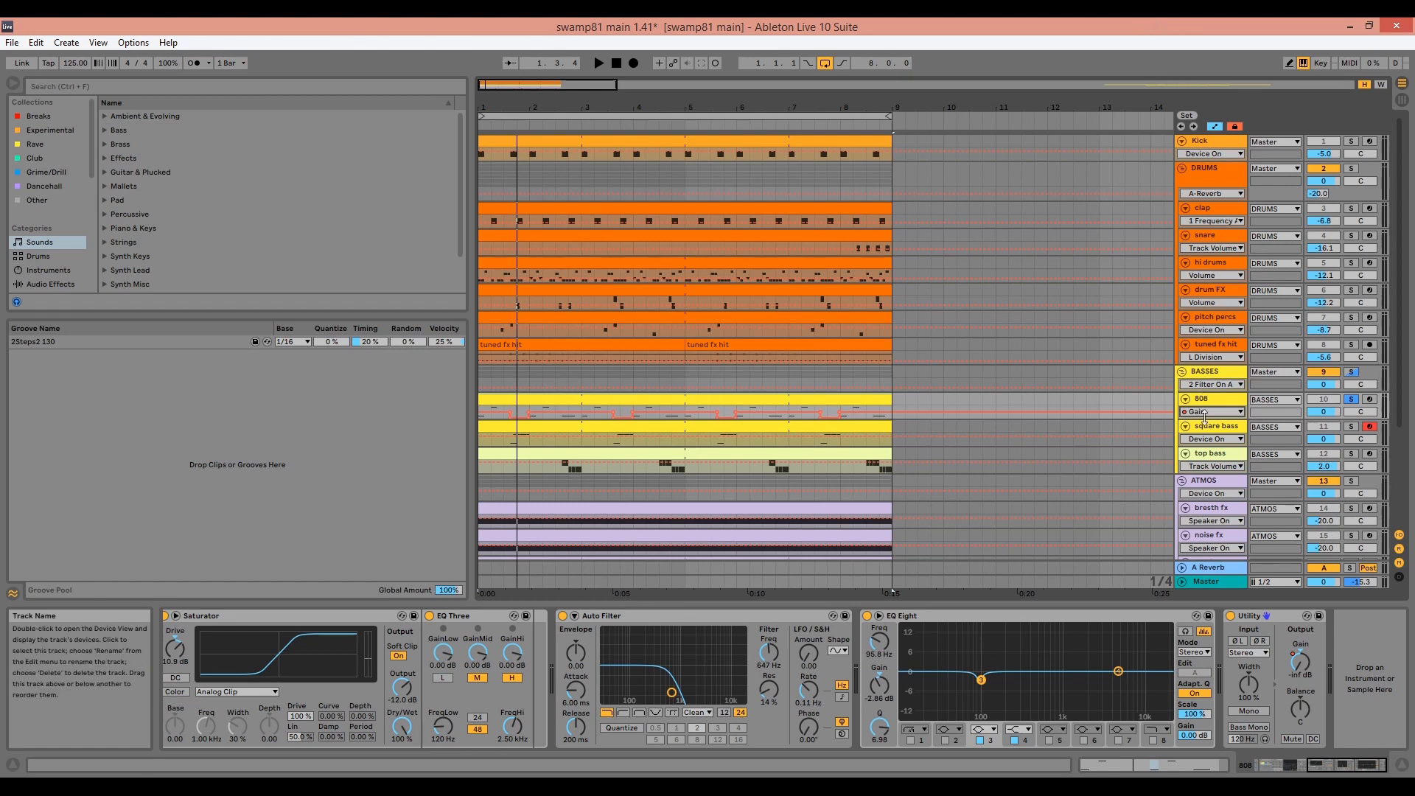
drag(1214, 428, 1213, 495)
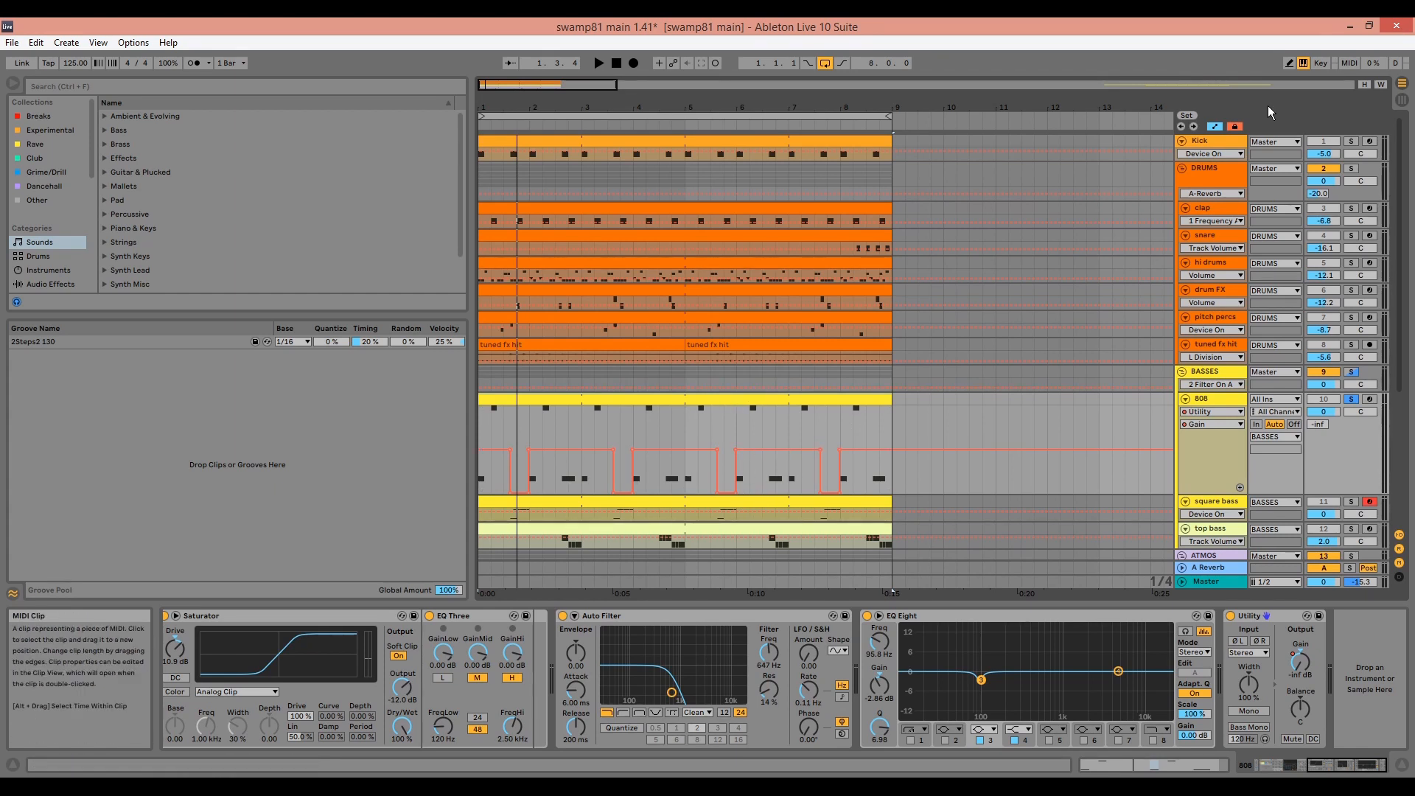
key(a)
Open the 808 MIDI clip's note editor and examine its notes during playback.
double_click(676, 401)
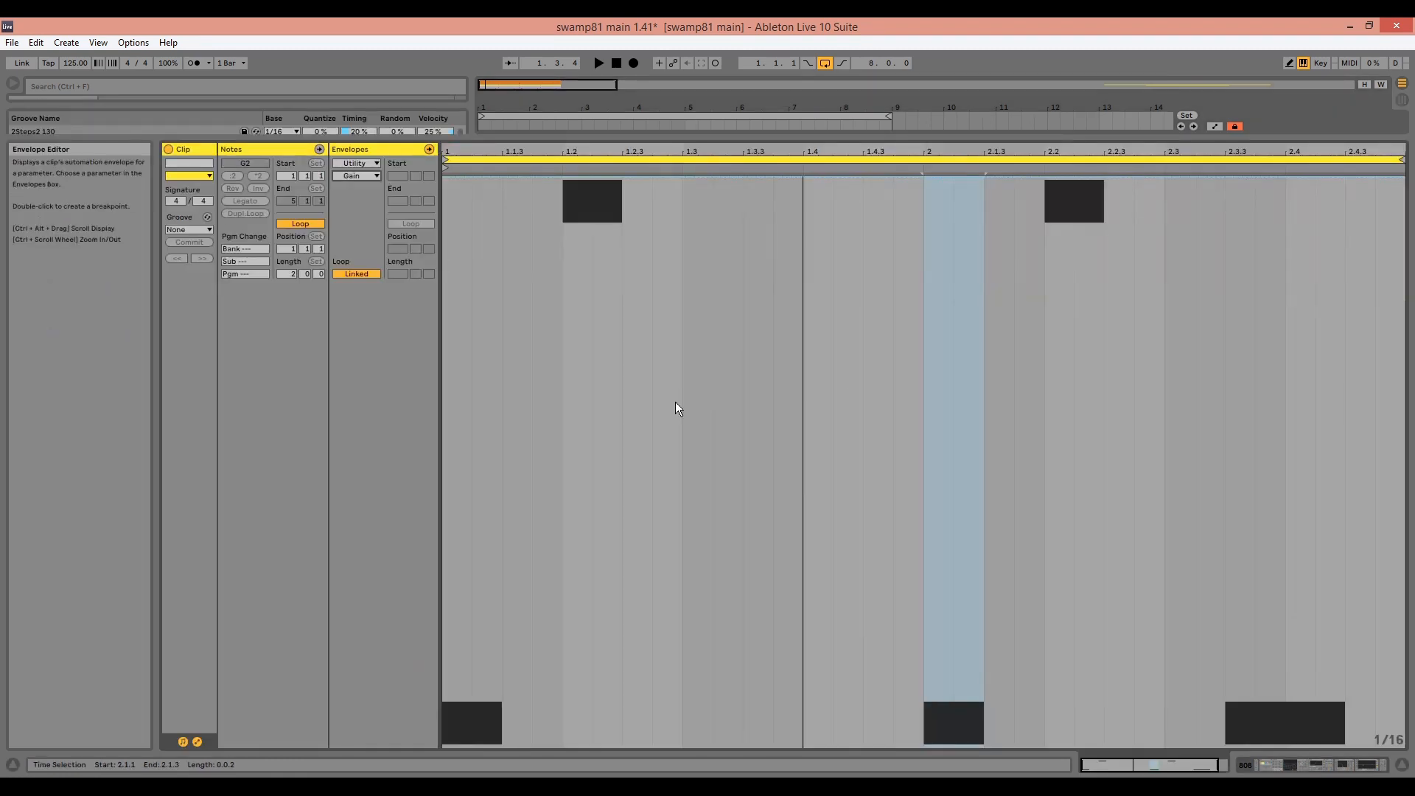
key(space)
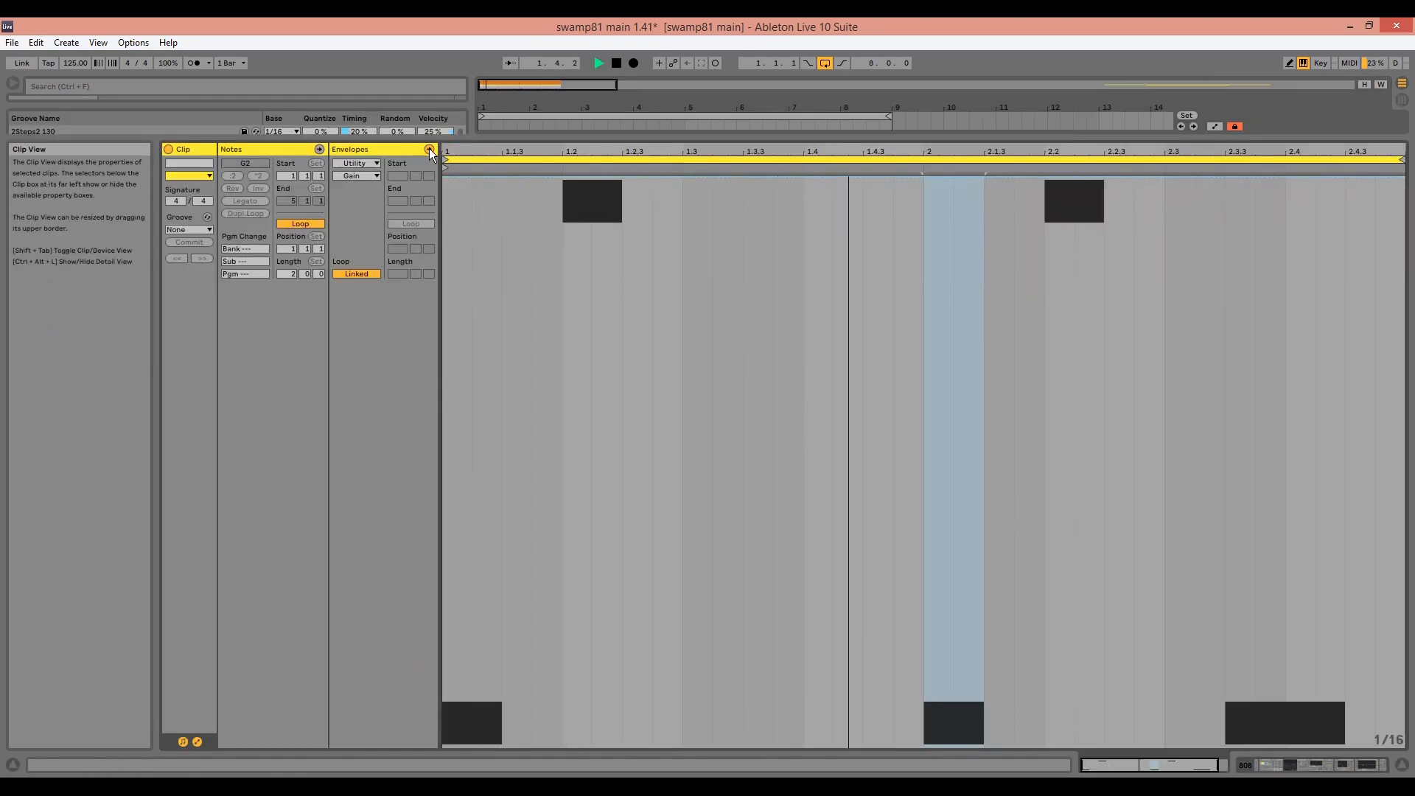
click(429, 149)
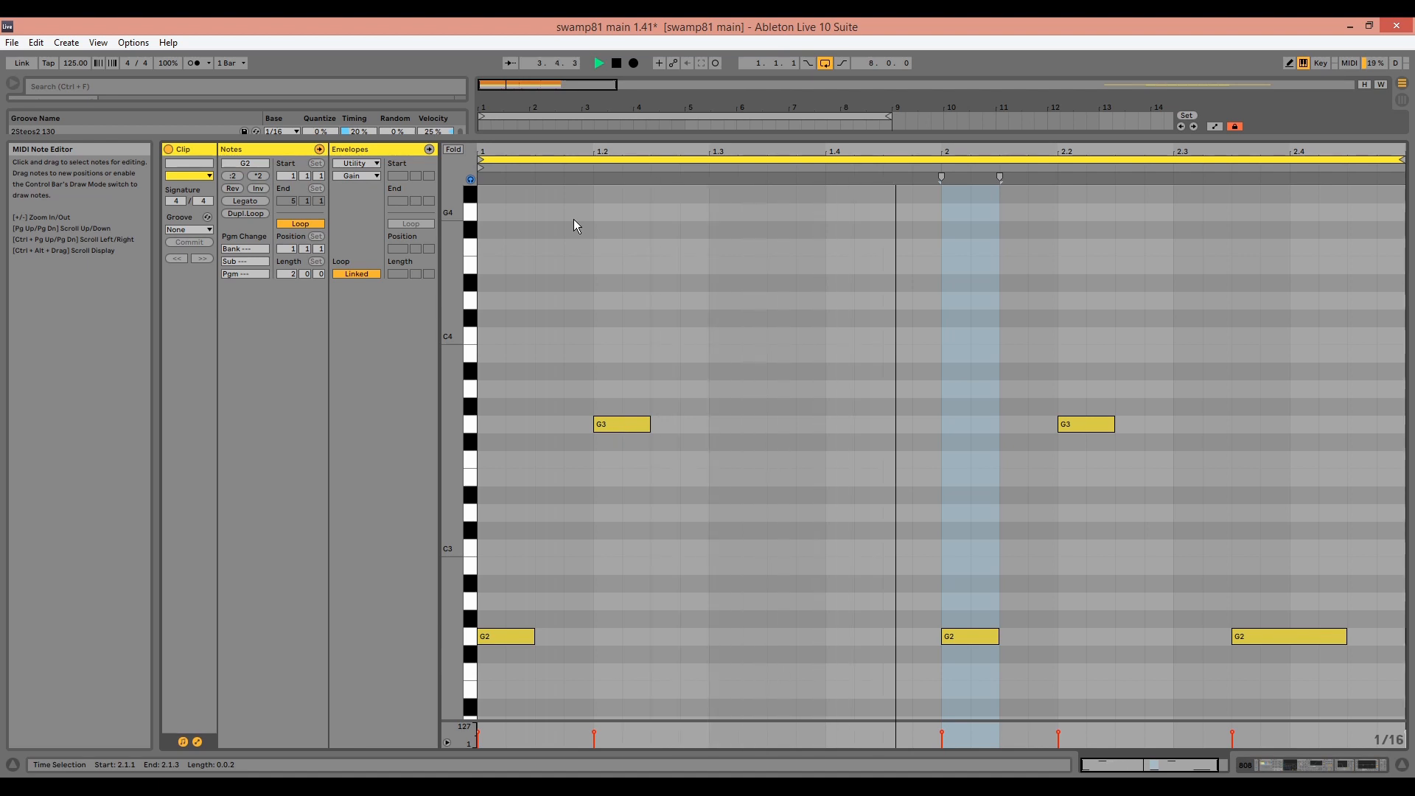
key(space)
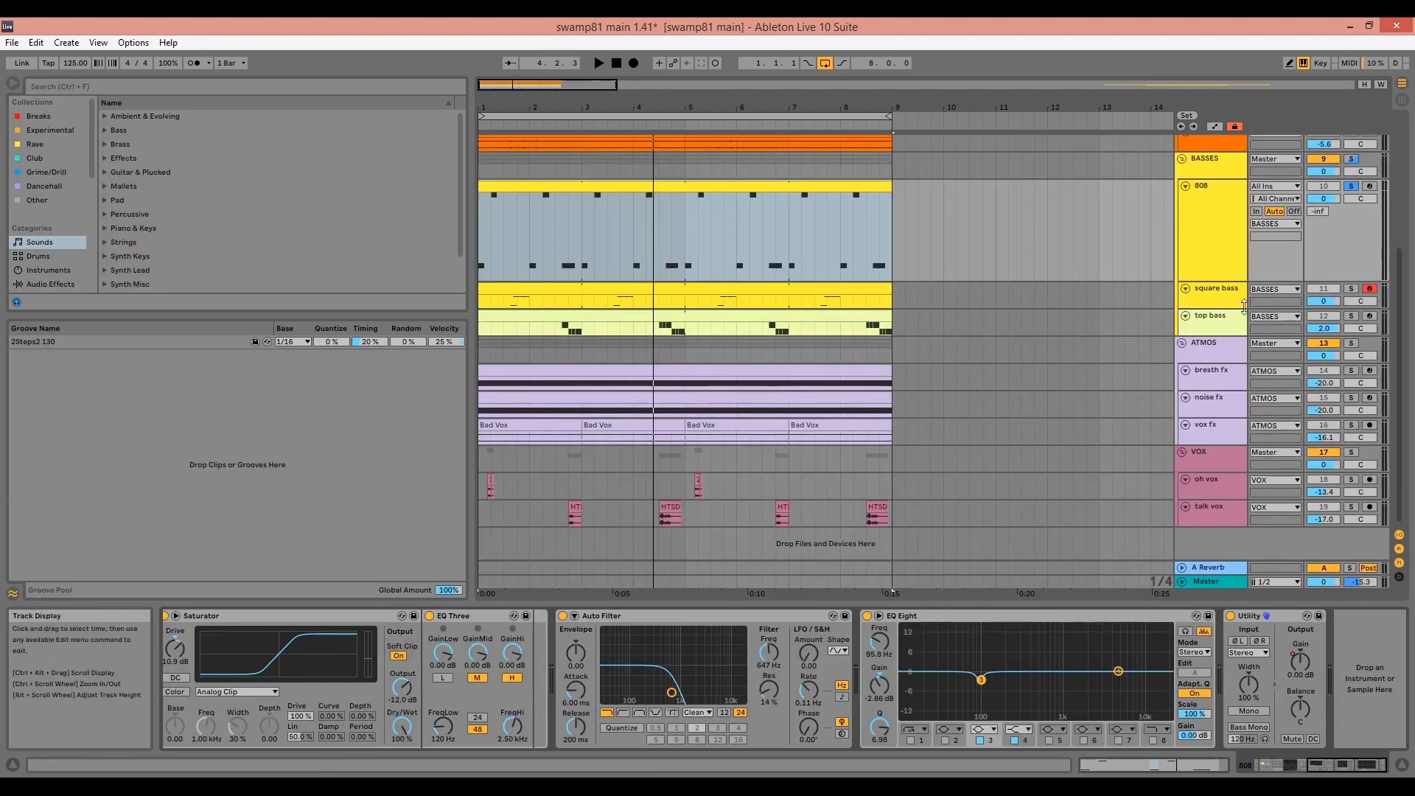
Solo the square bass track and play its part.
click(1351, 303)
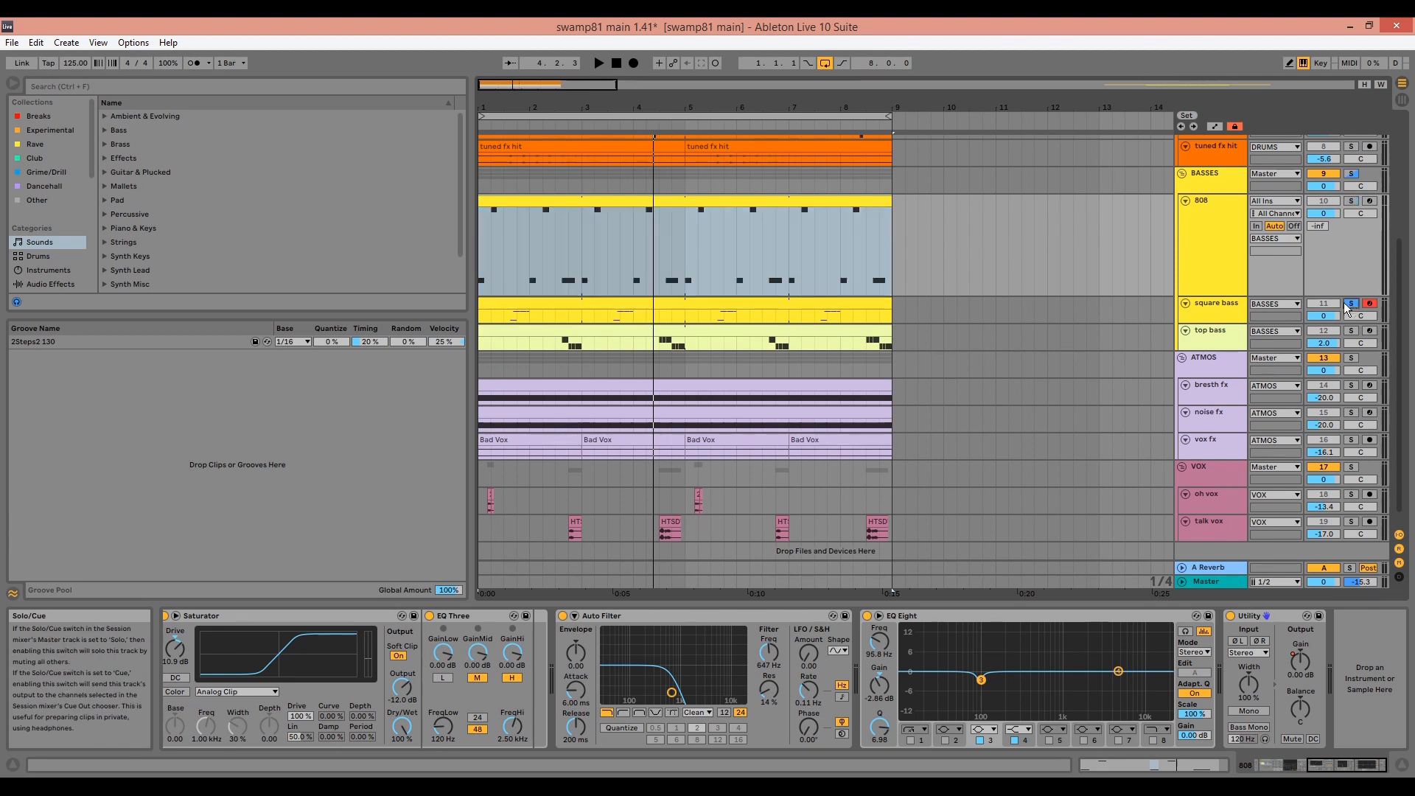
click(686, 303)
key(space)
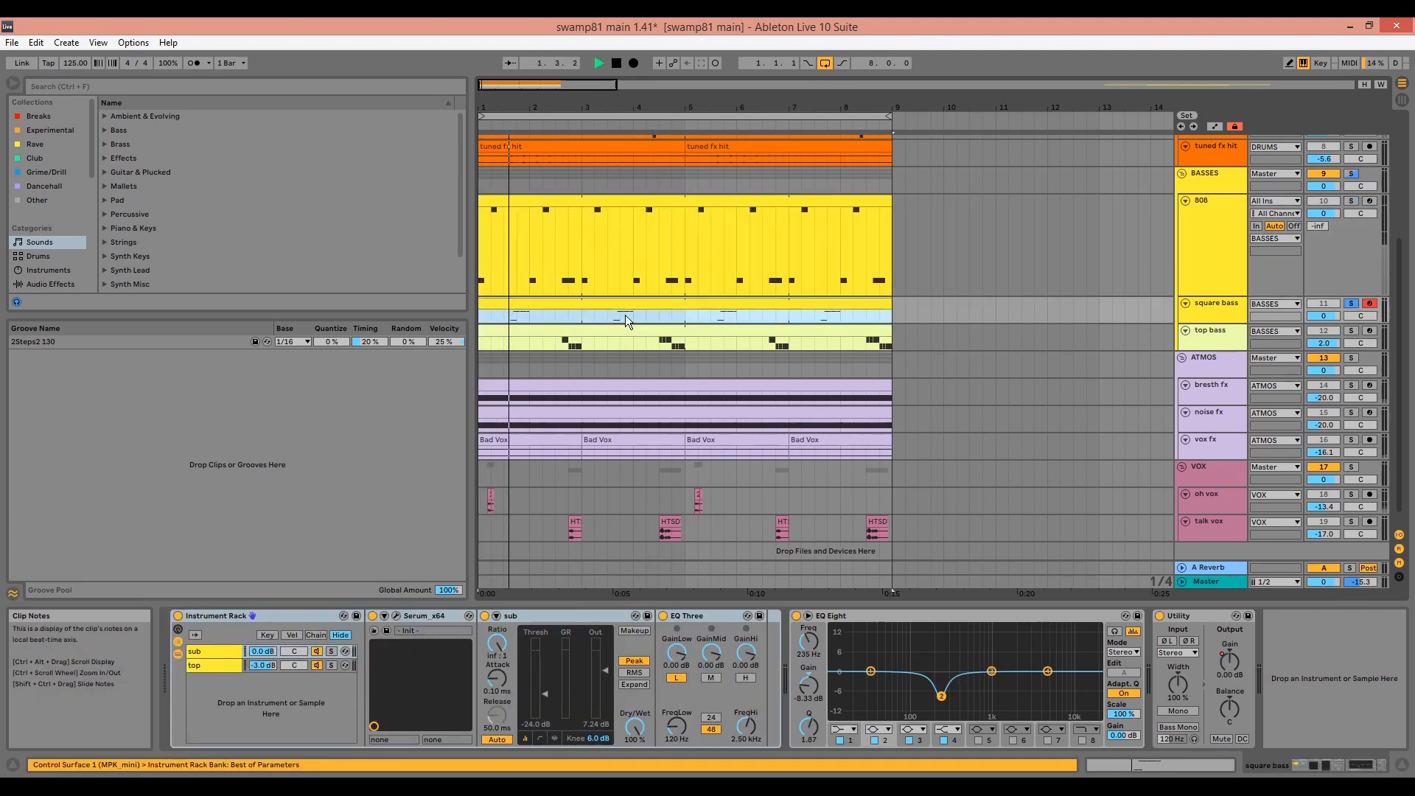
Open Serum in the square bass rack's top chain and examine its oscillator and filter settings while listening.
click(214, 663)
key(space)
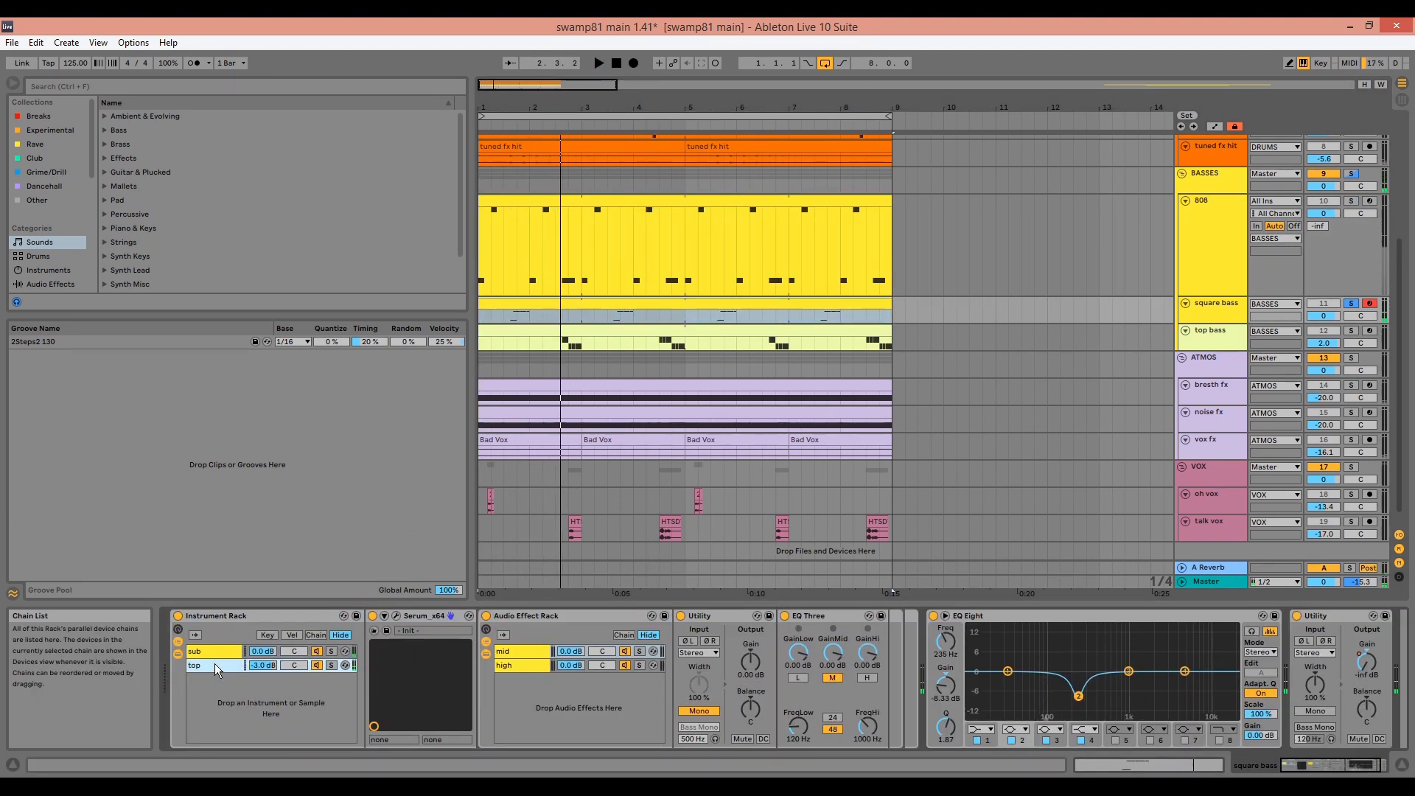
click(397, 616)
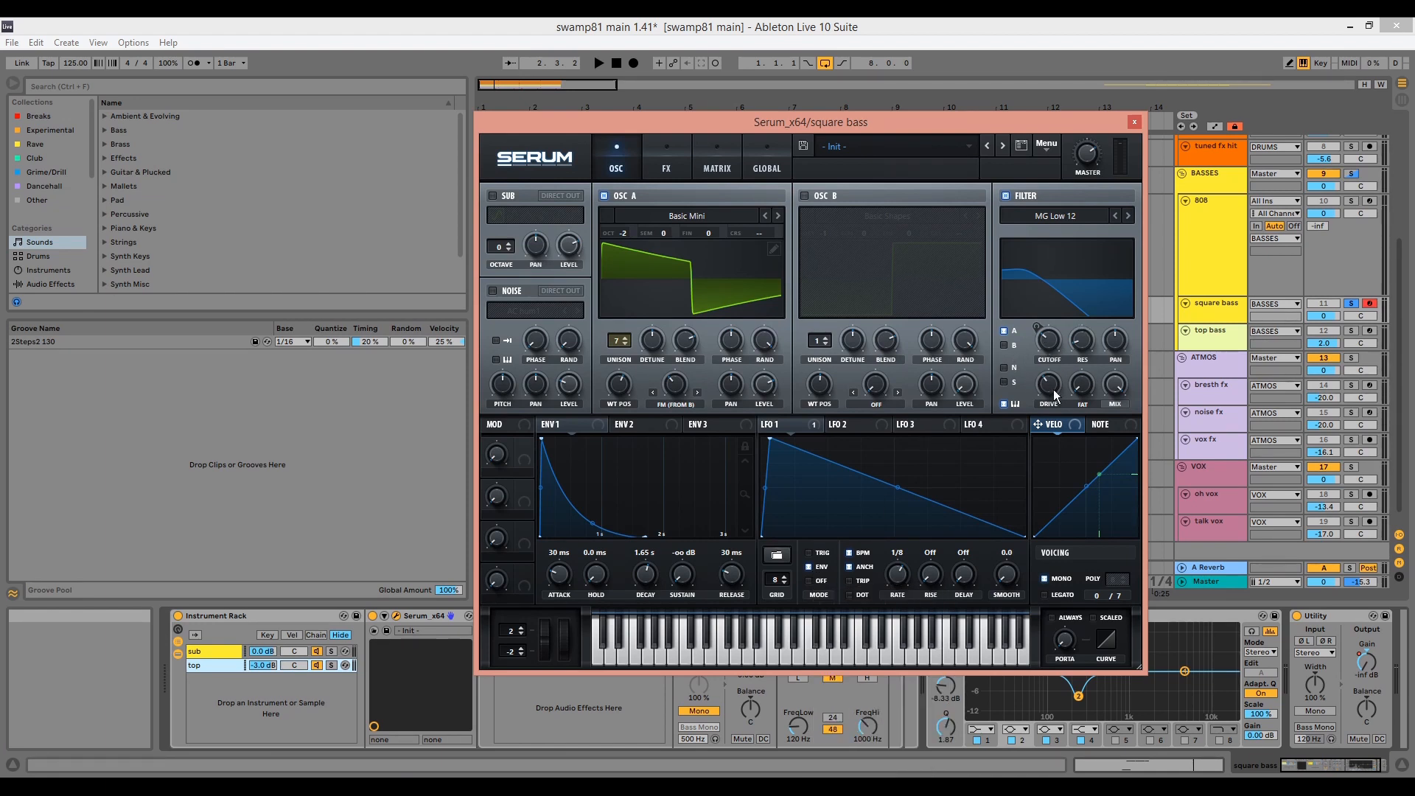
key(space)
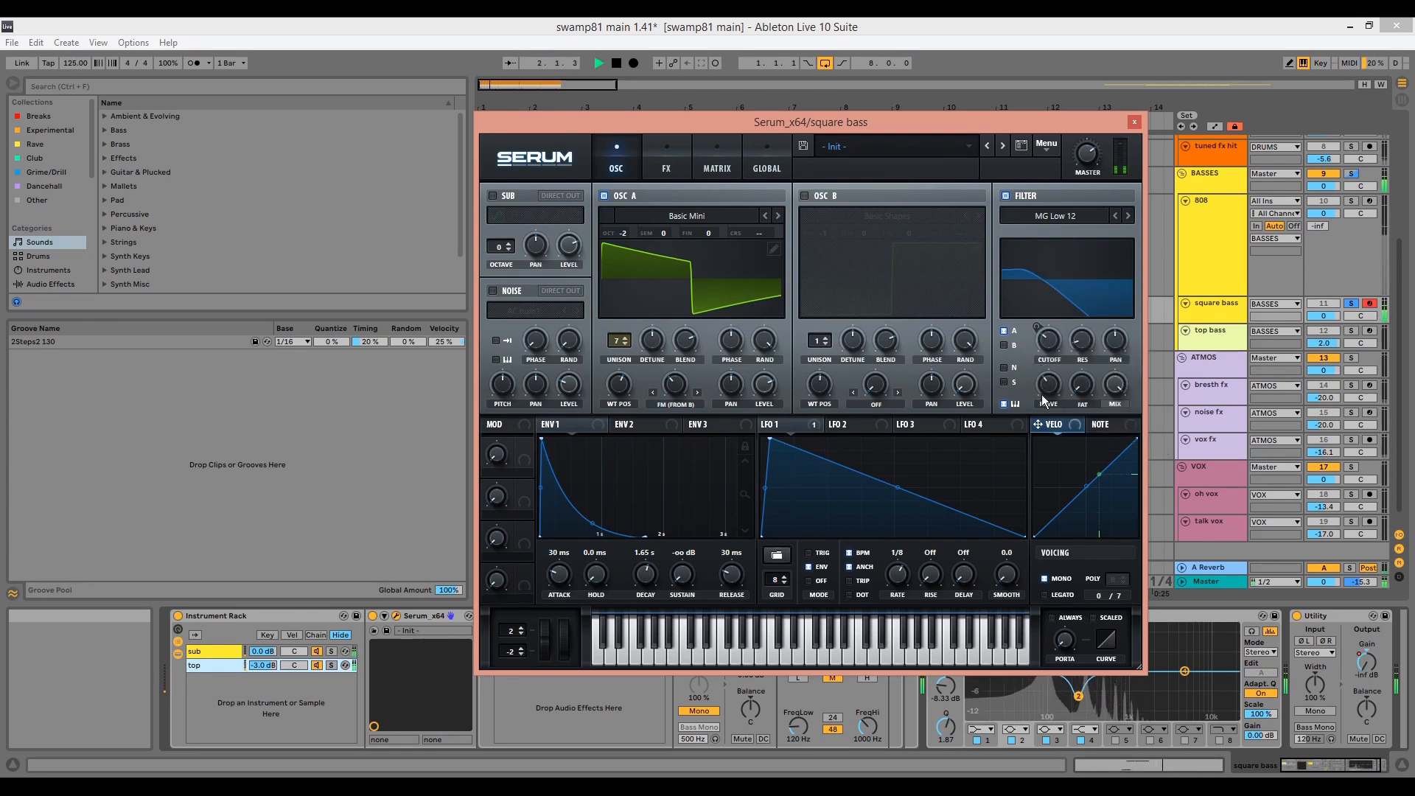
key(space)
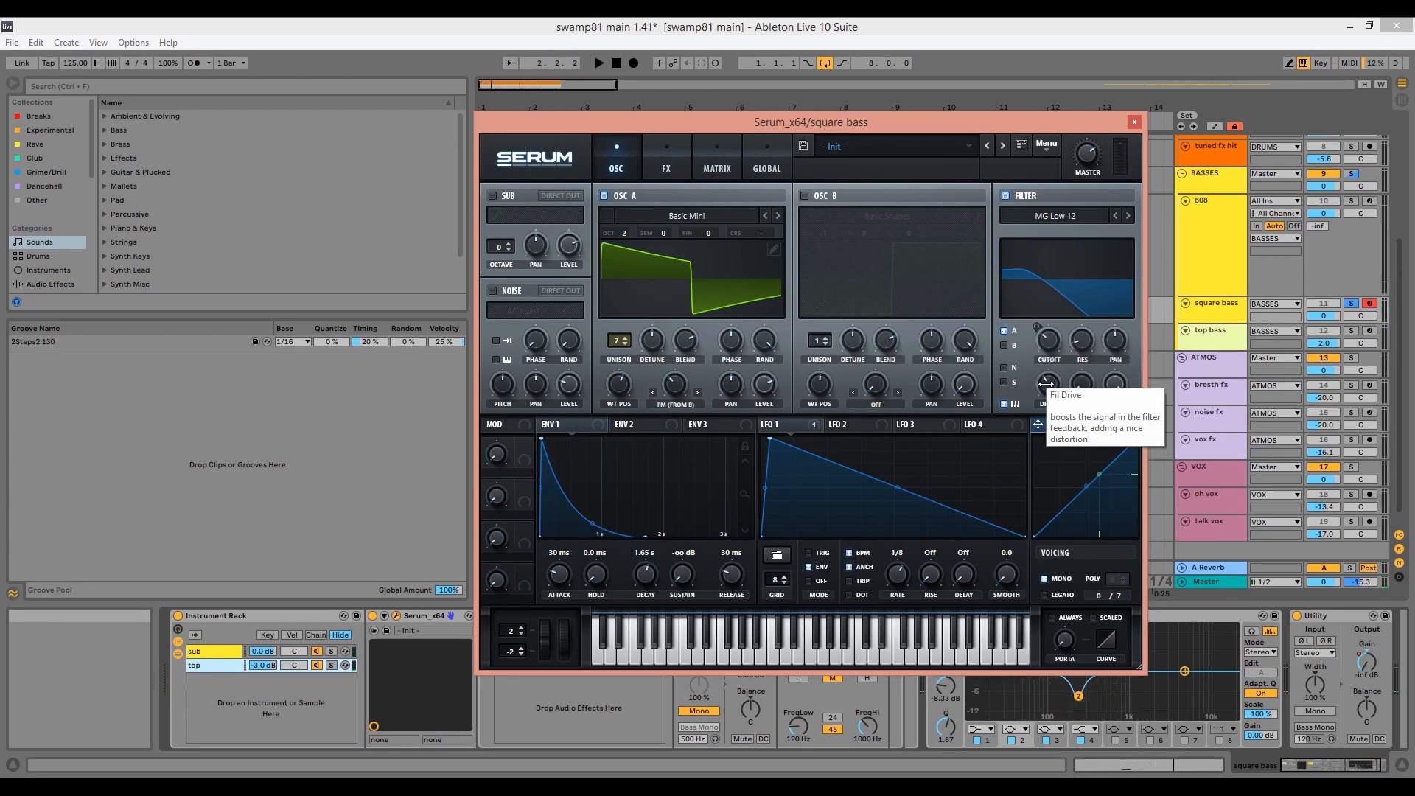
Compare the top chain's sound with Serum's FX filter bypassed and active, and close the plug-in.
click(666, 172)
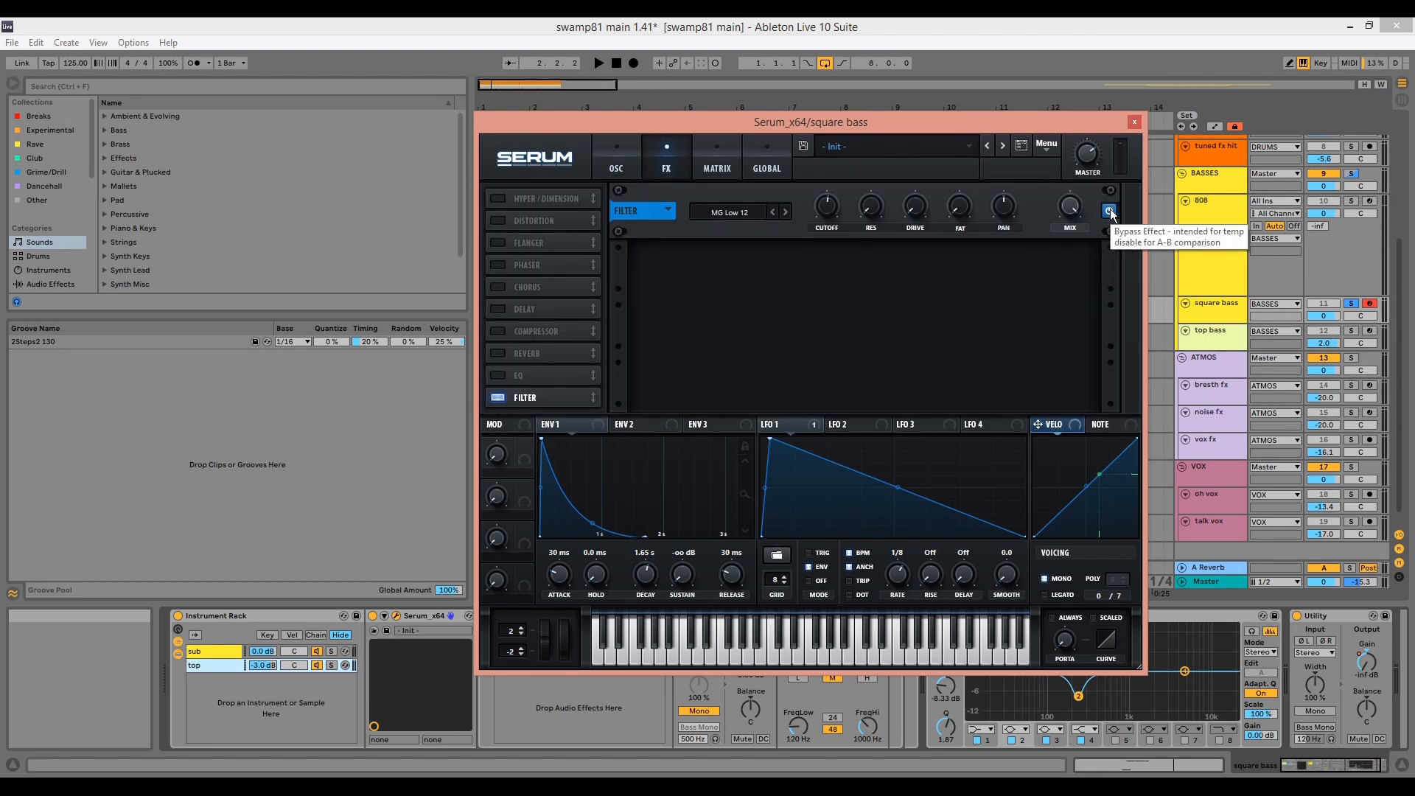
key(space)
click(1110, 210)
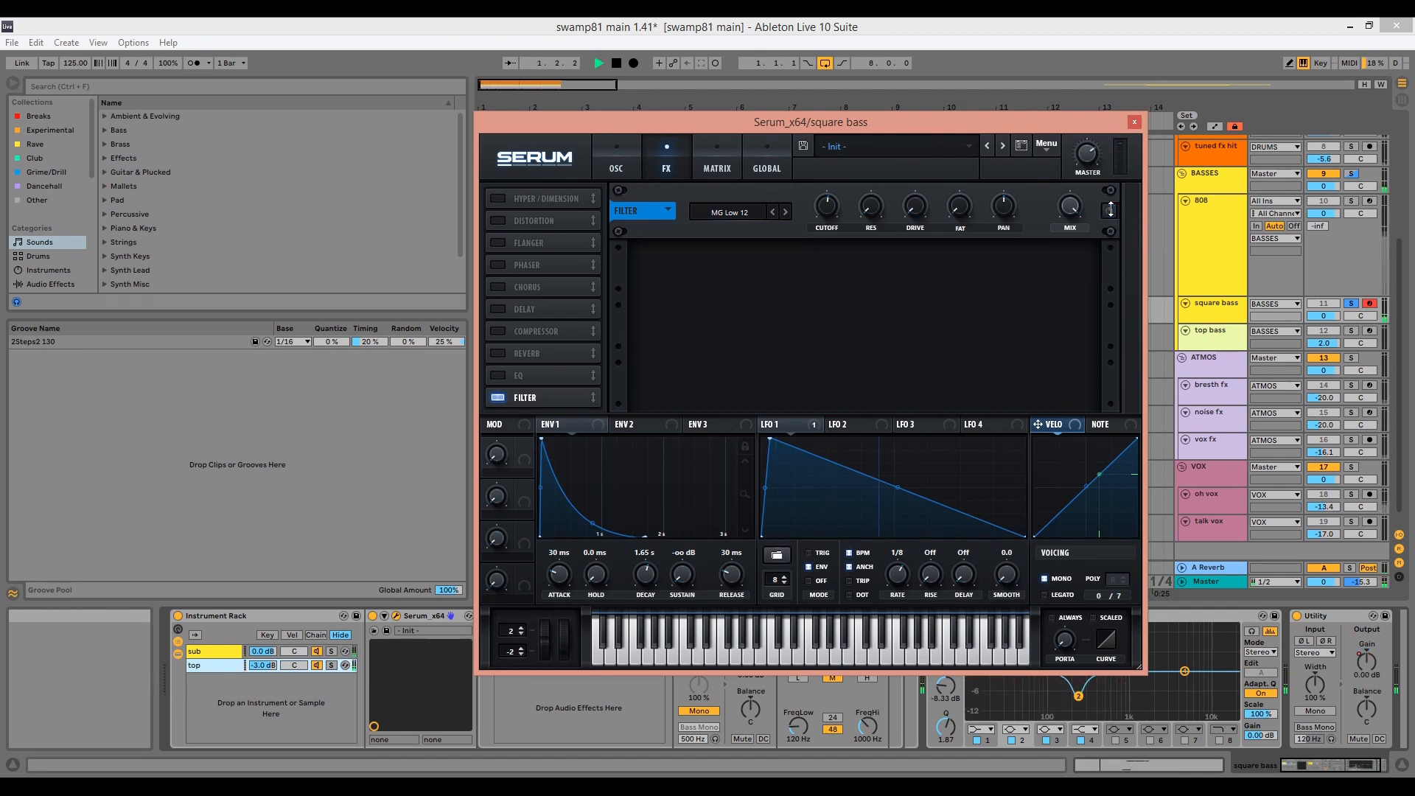
click(1110, 210)
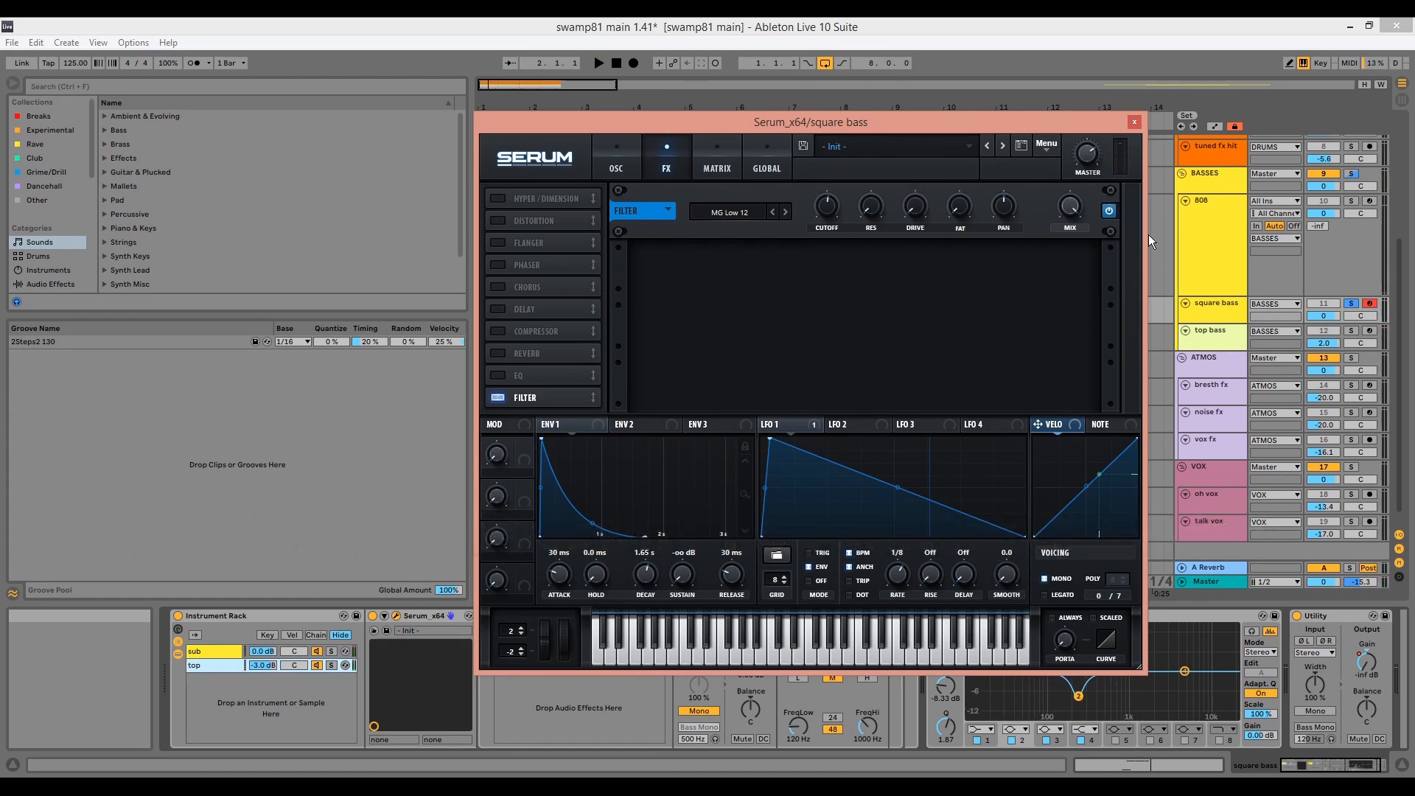
click(1135, 122)
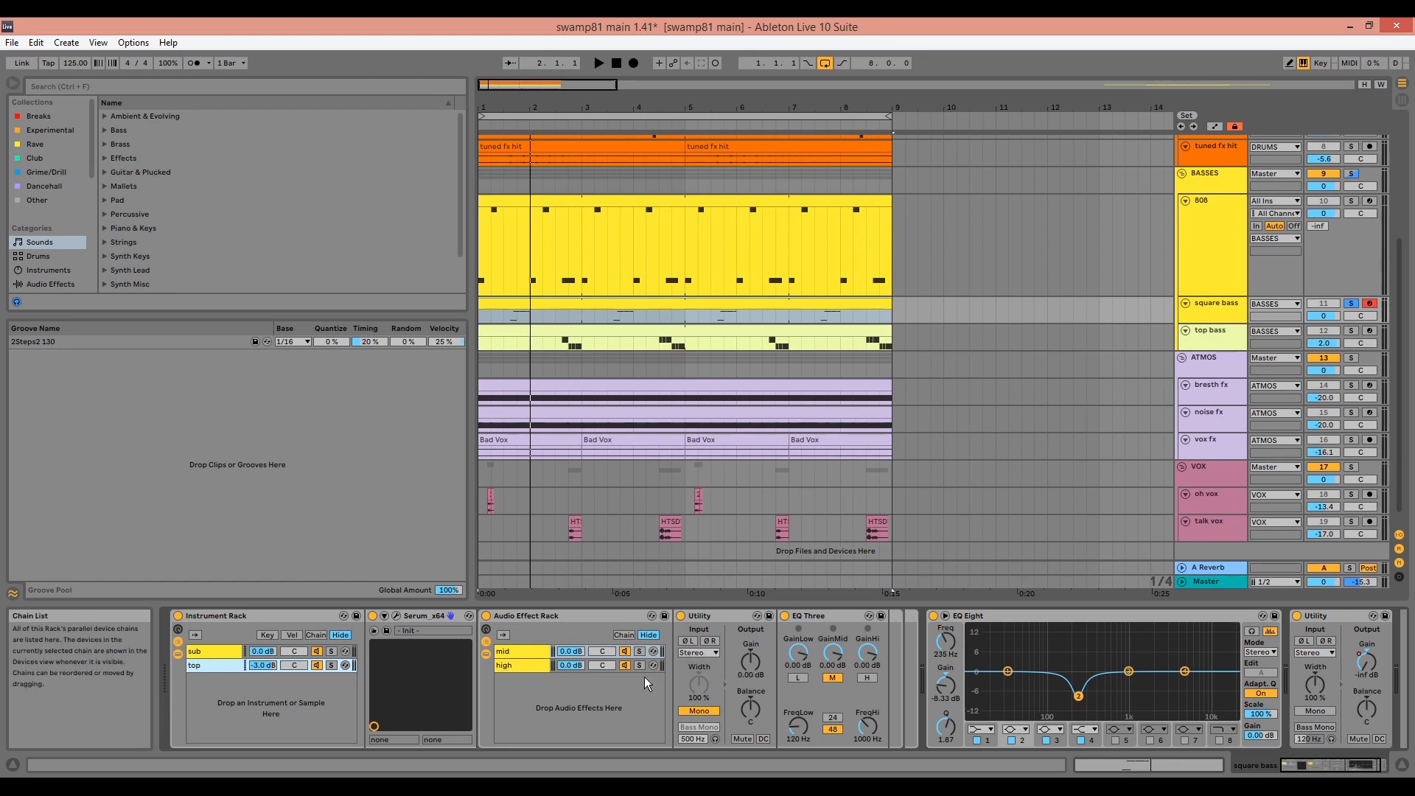
Examine the EQ Three and Utility devices in the mid and high chains of the top chain's Audio Effect Rack.
click(814, 618)
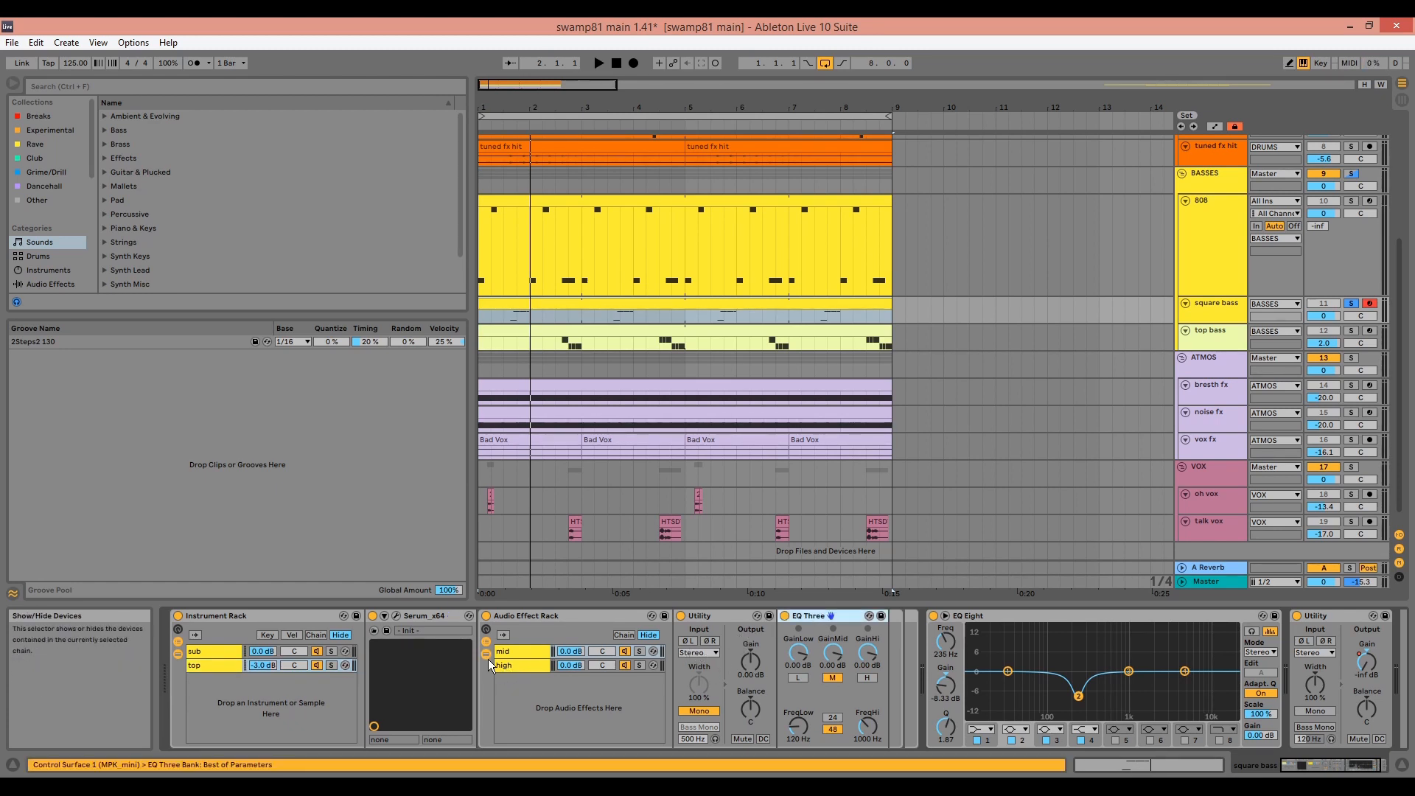
click(526, 663)
click(702, 615)
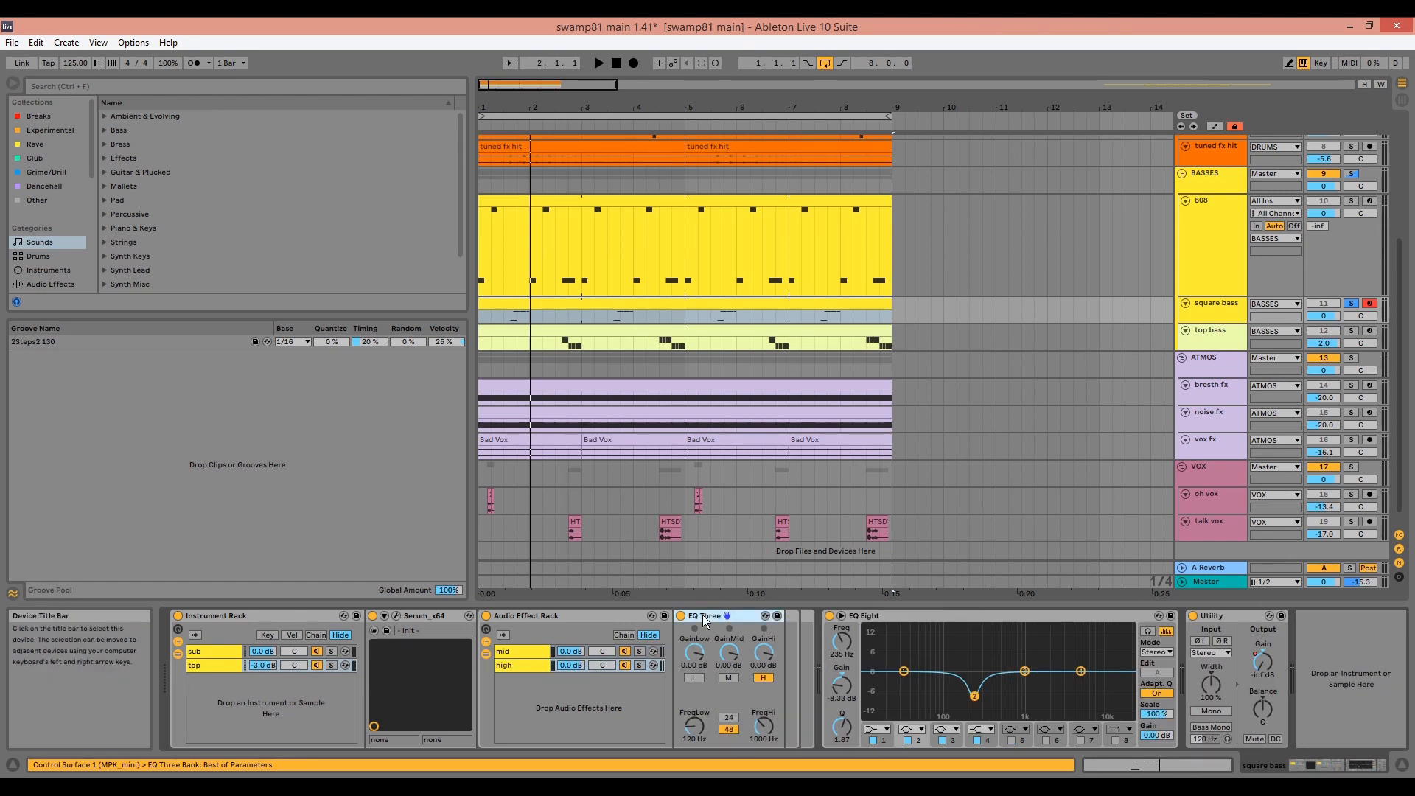
click(564, 653)
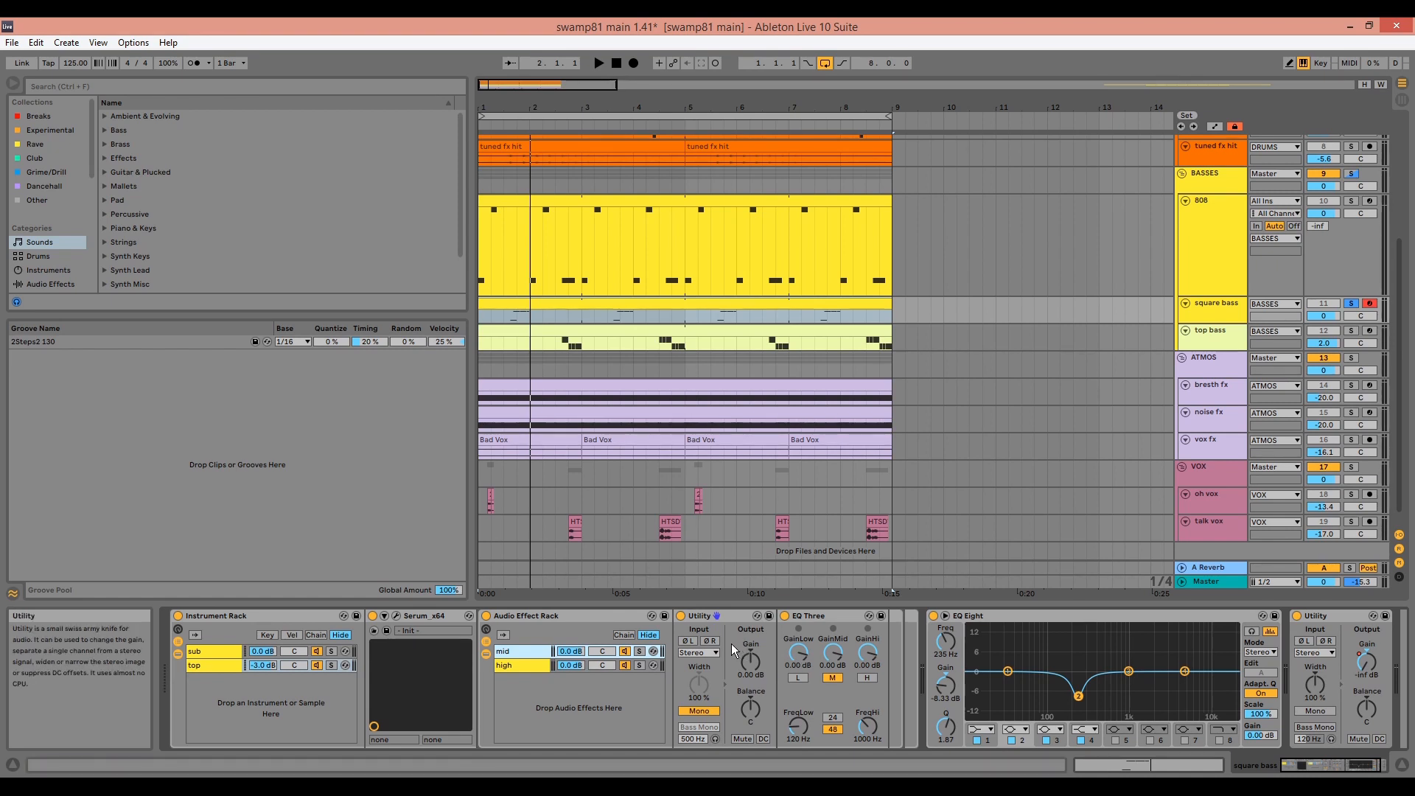
Inspect the oscillator and FX pages of Serum in the square bass rack's sub chain.
click(215, 651)
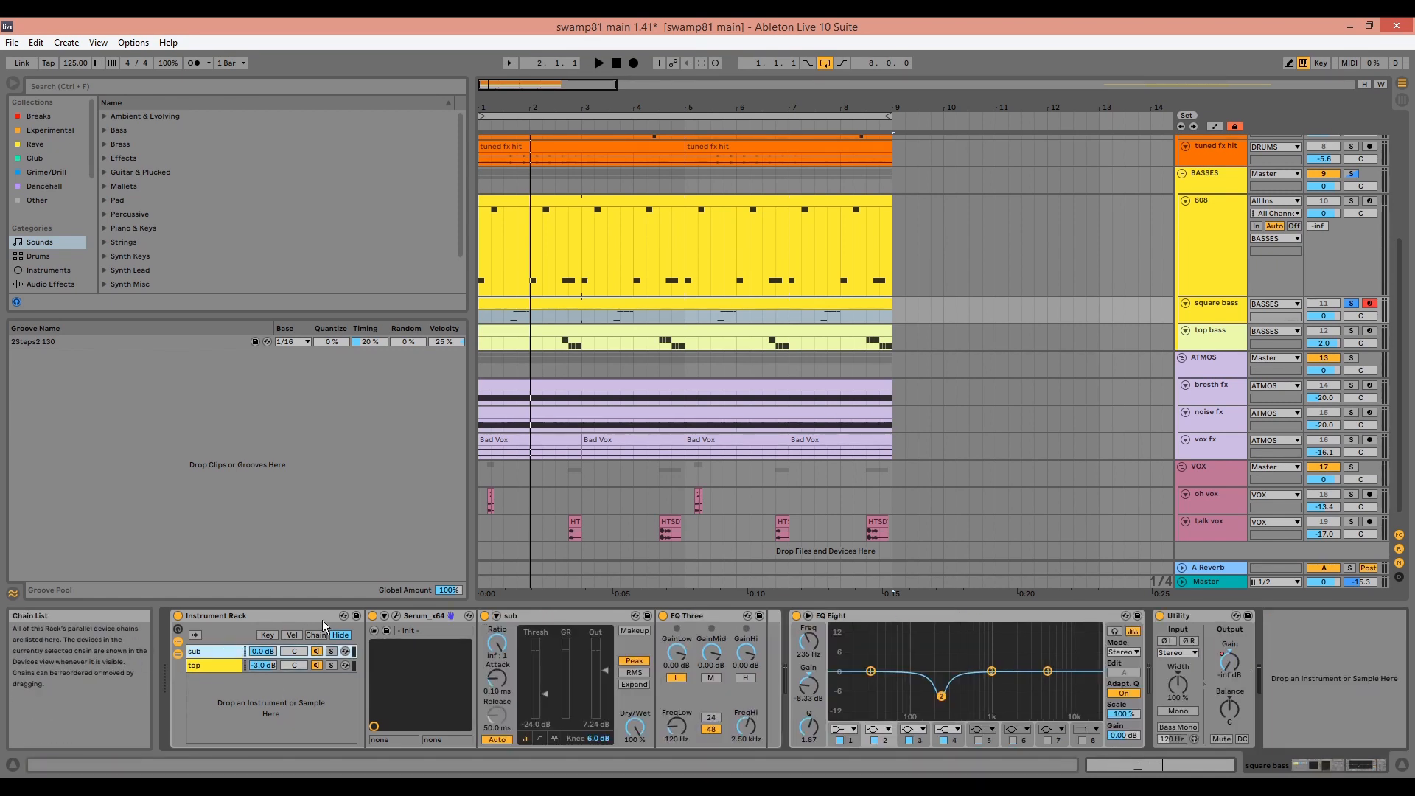
click(449, 615)
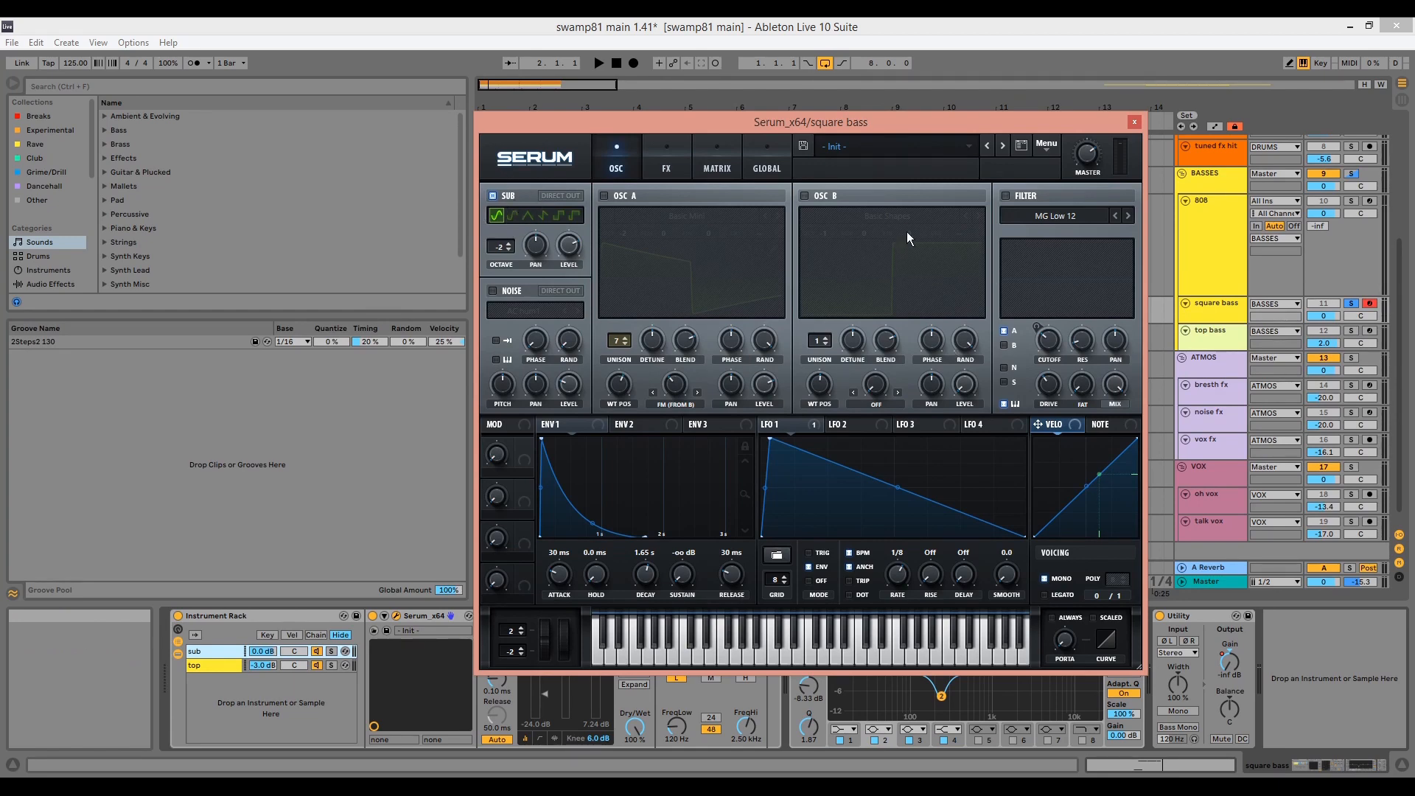
click(667, 168)
click(616, 168)
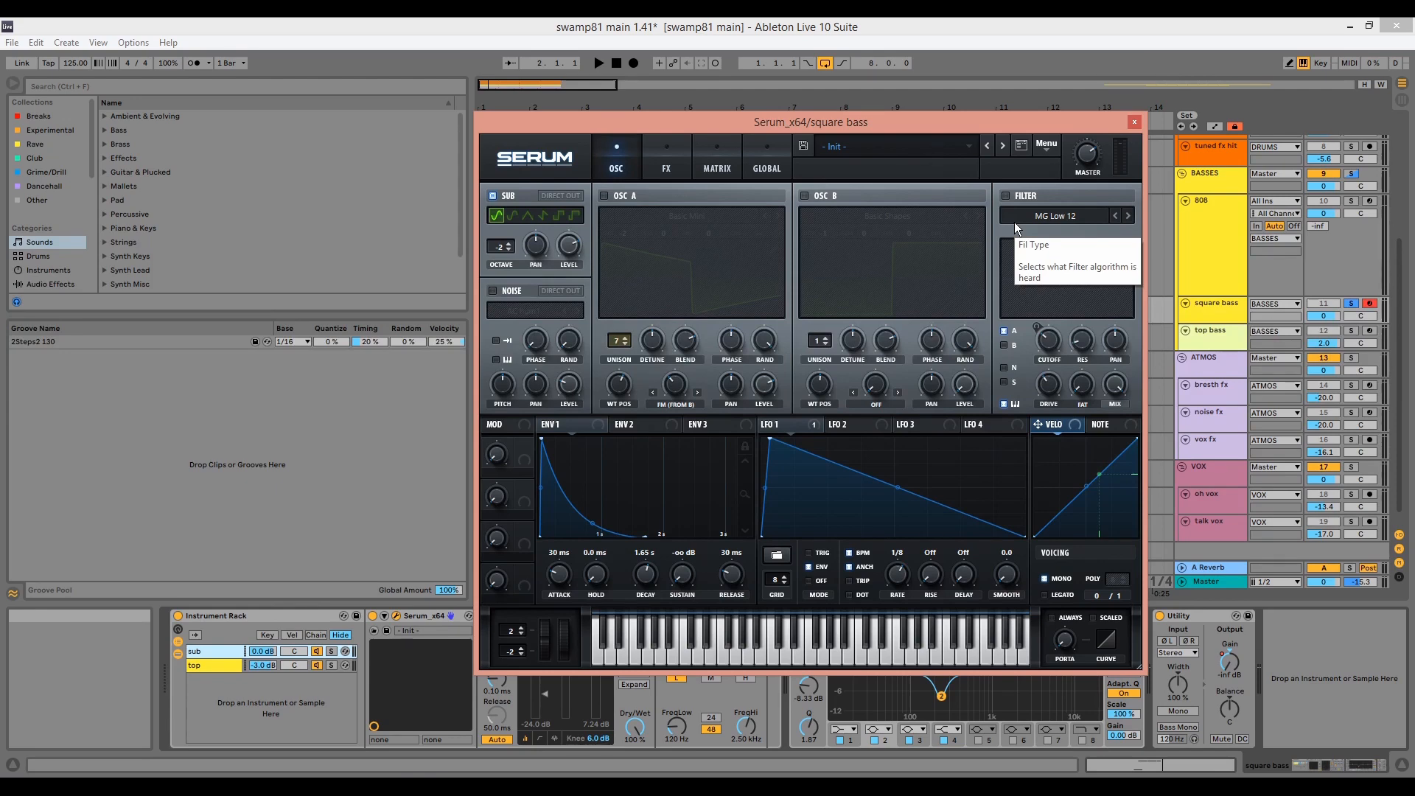
click(1134, 122)
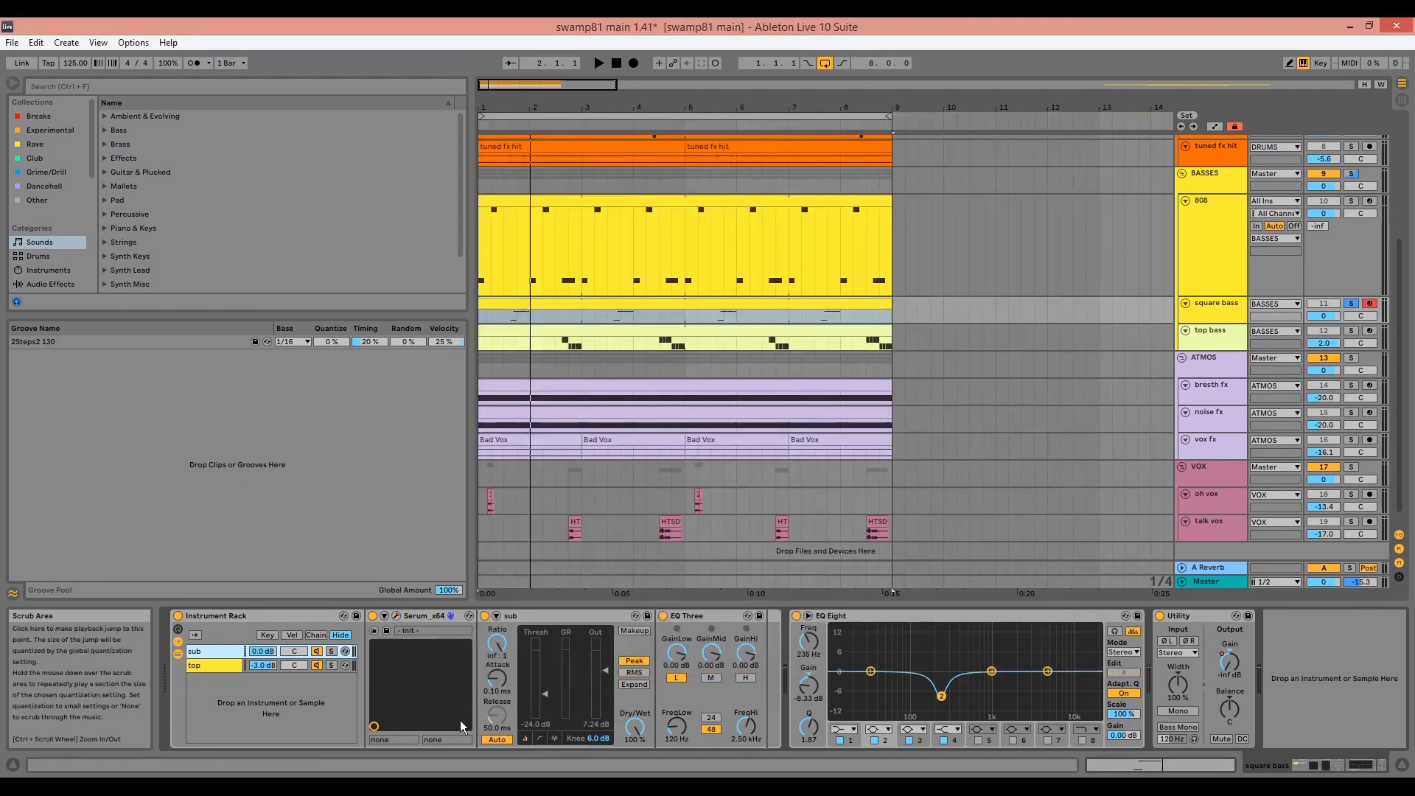
Examine the compressor and EQ Three in the sub chain and the square bass track's EQ Eight and Utility.
click(551, 618)
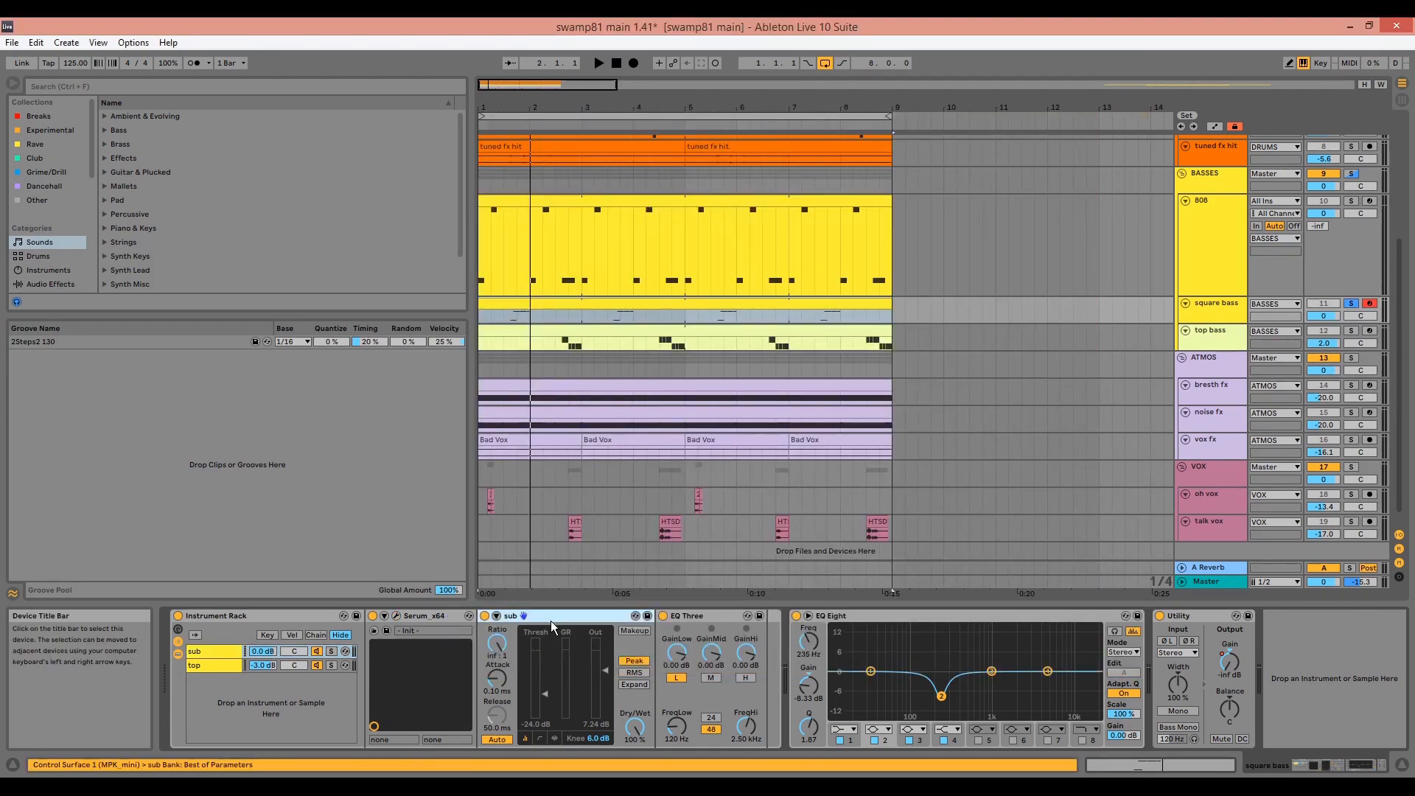
click(720, 620)
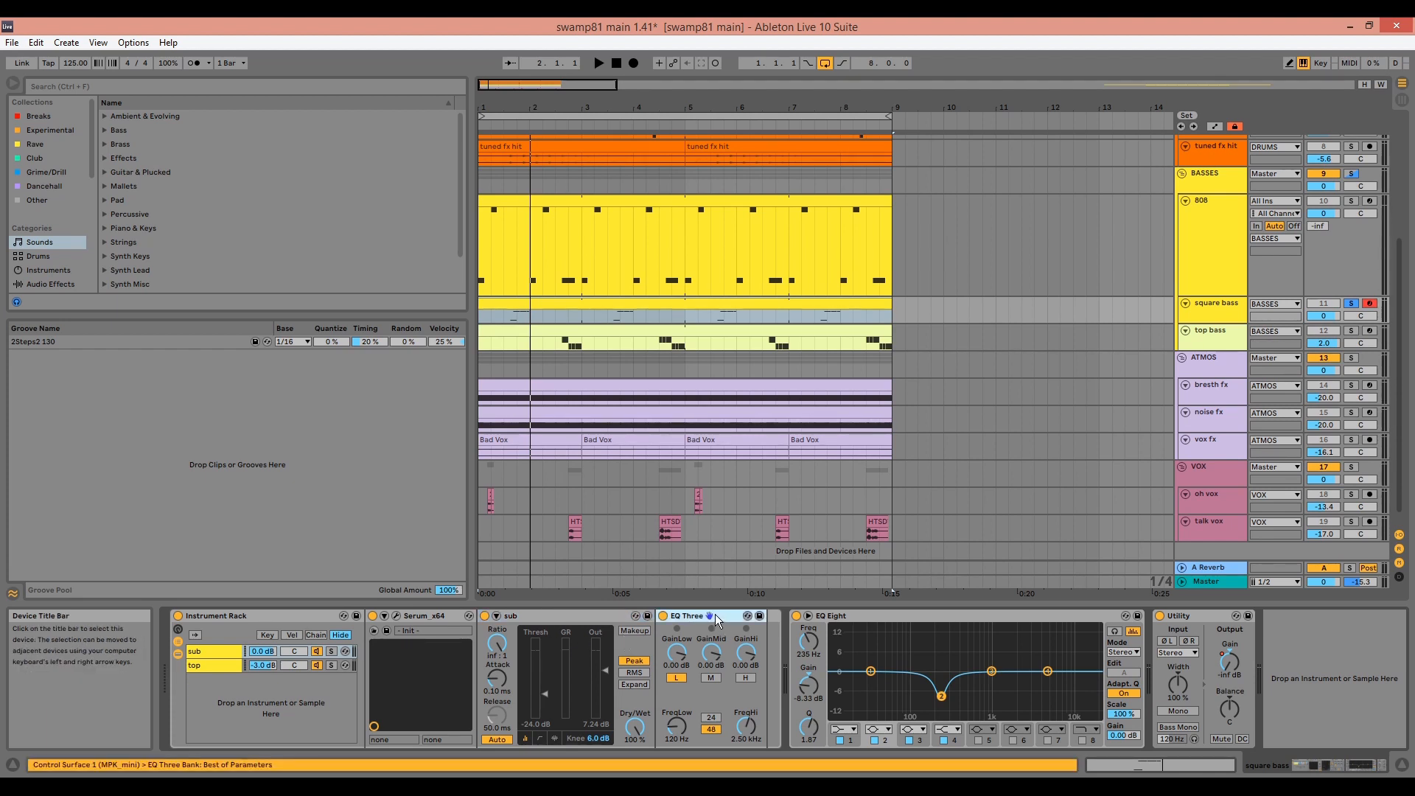
click(887, 618)
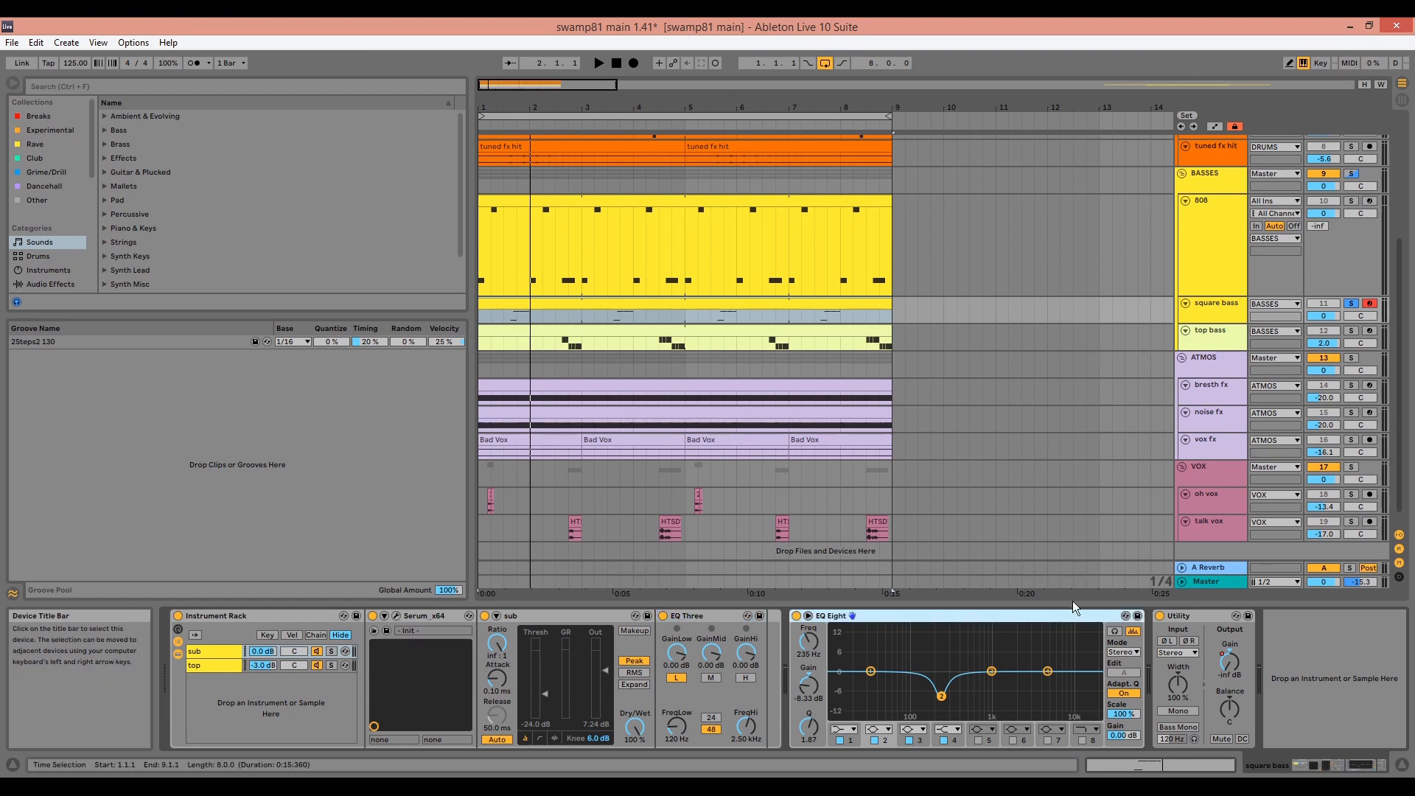
click(1209, 616)
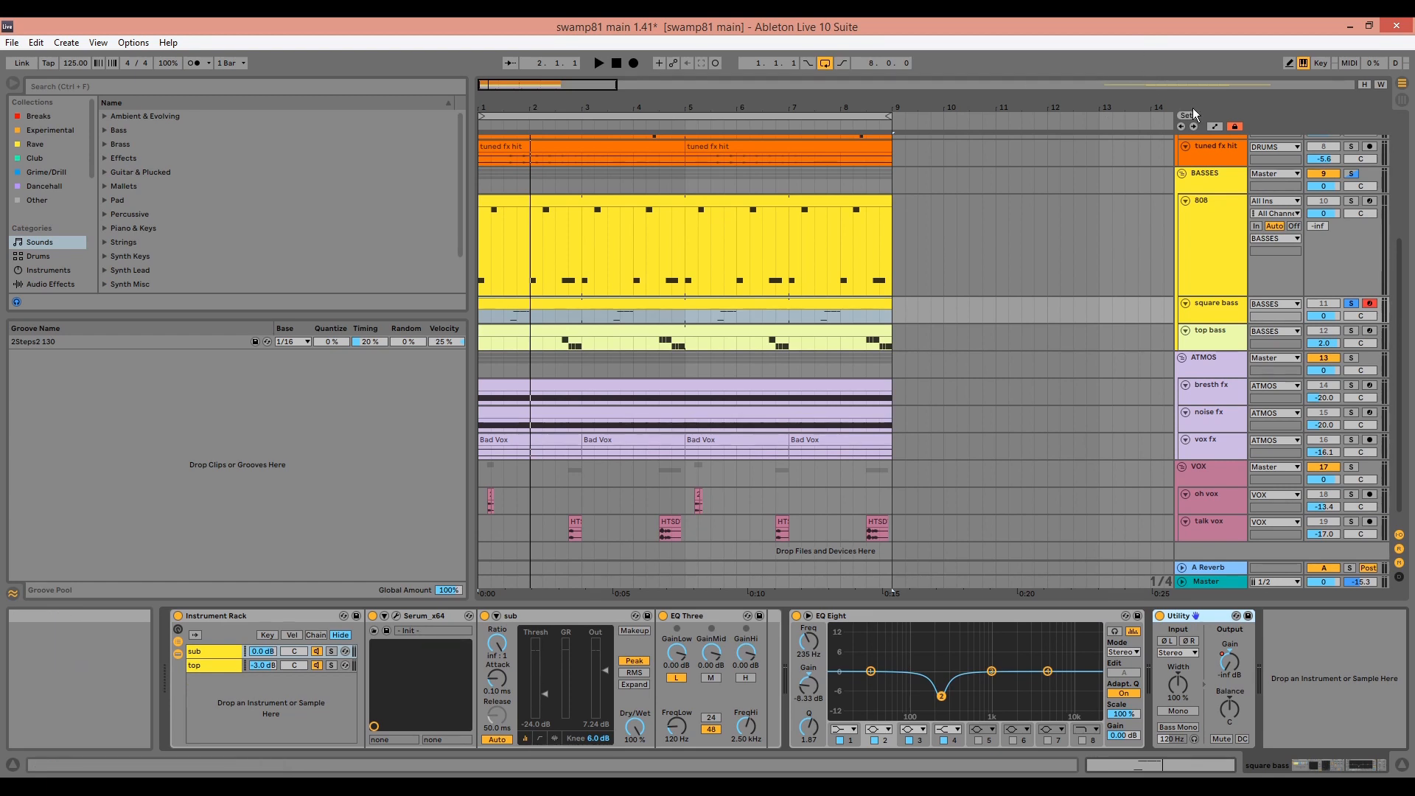
Enlarge the square bass track to examine its Utility automation, and look at its MIDI clip.
click(1215, 126)
click(1213, 316)
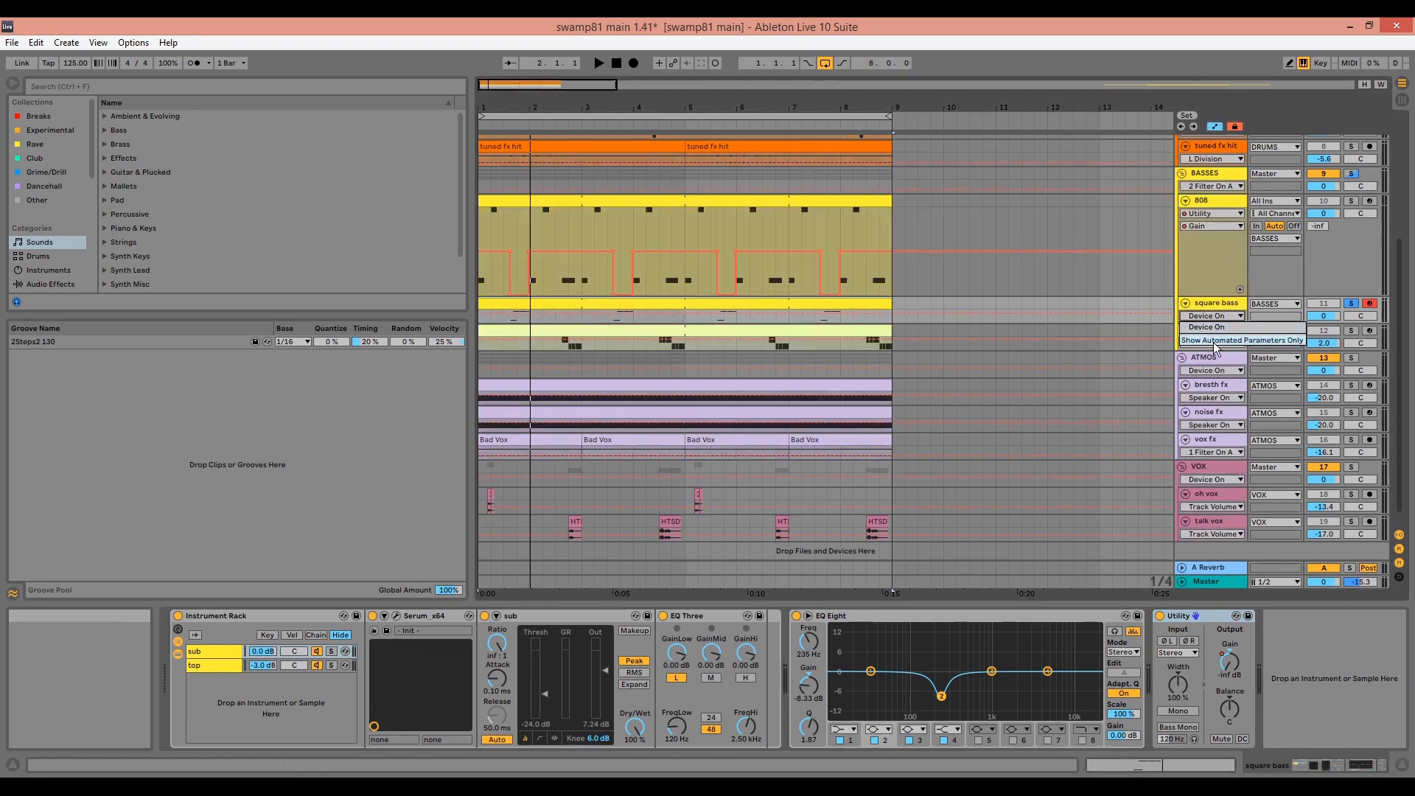
click(1218, 328)
drag(1215, 324, 1215, 385)
click(1212, 316)
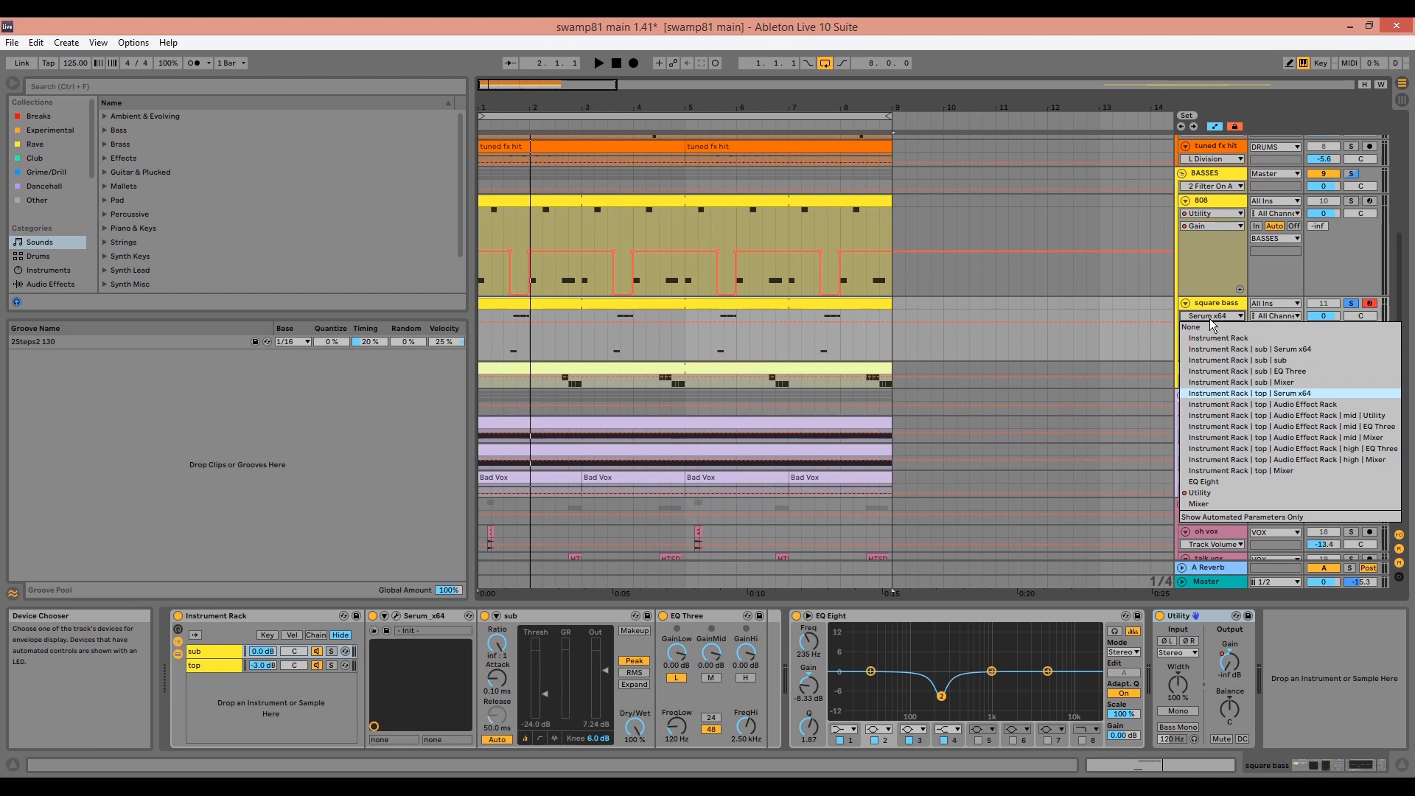
click(1201, 492)
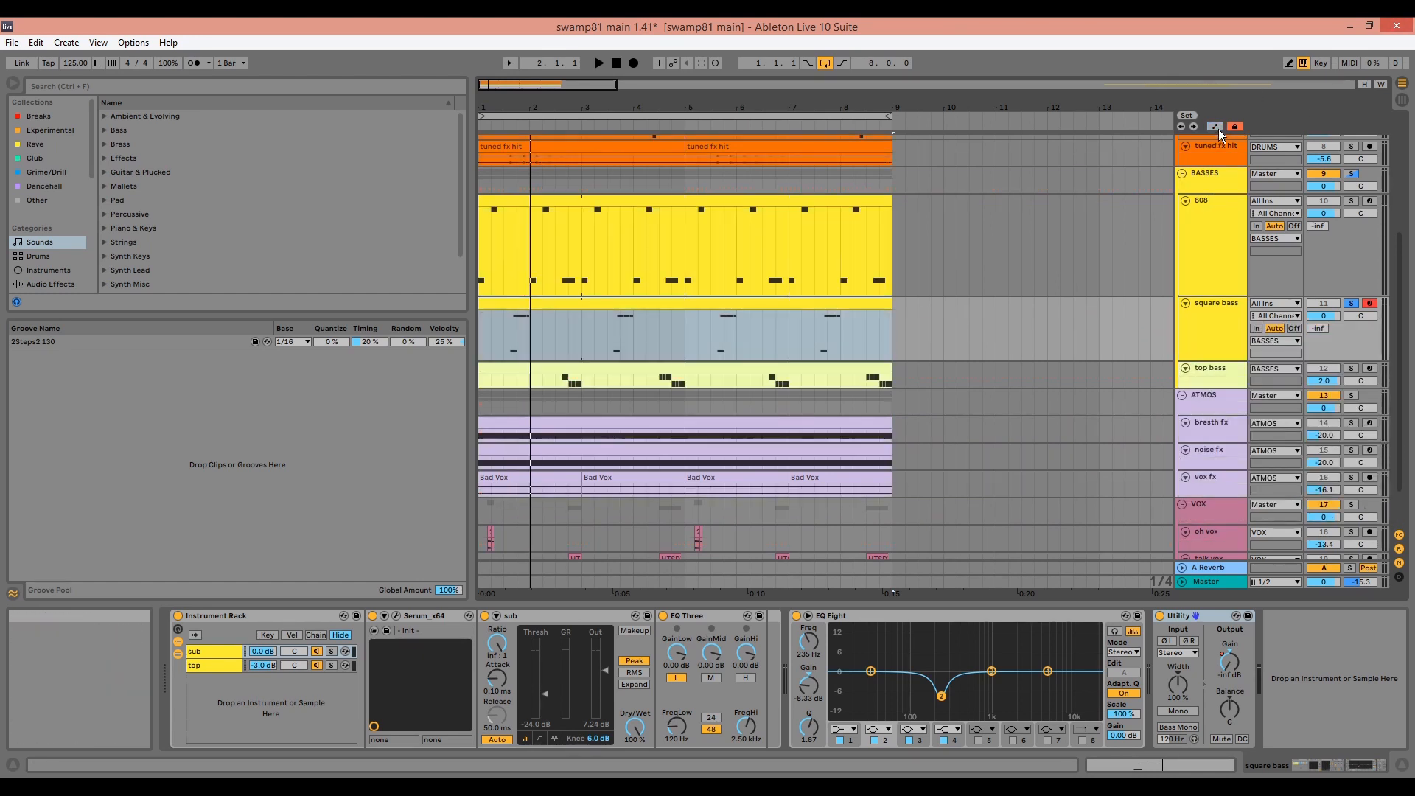
key(a)
double_click(739, 306)
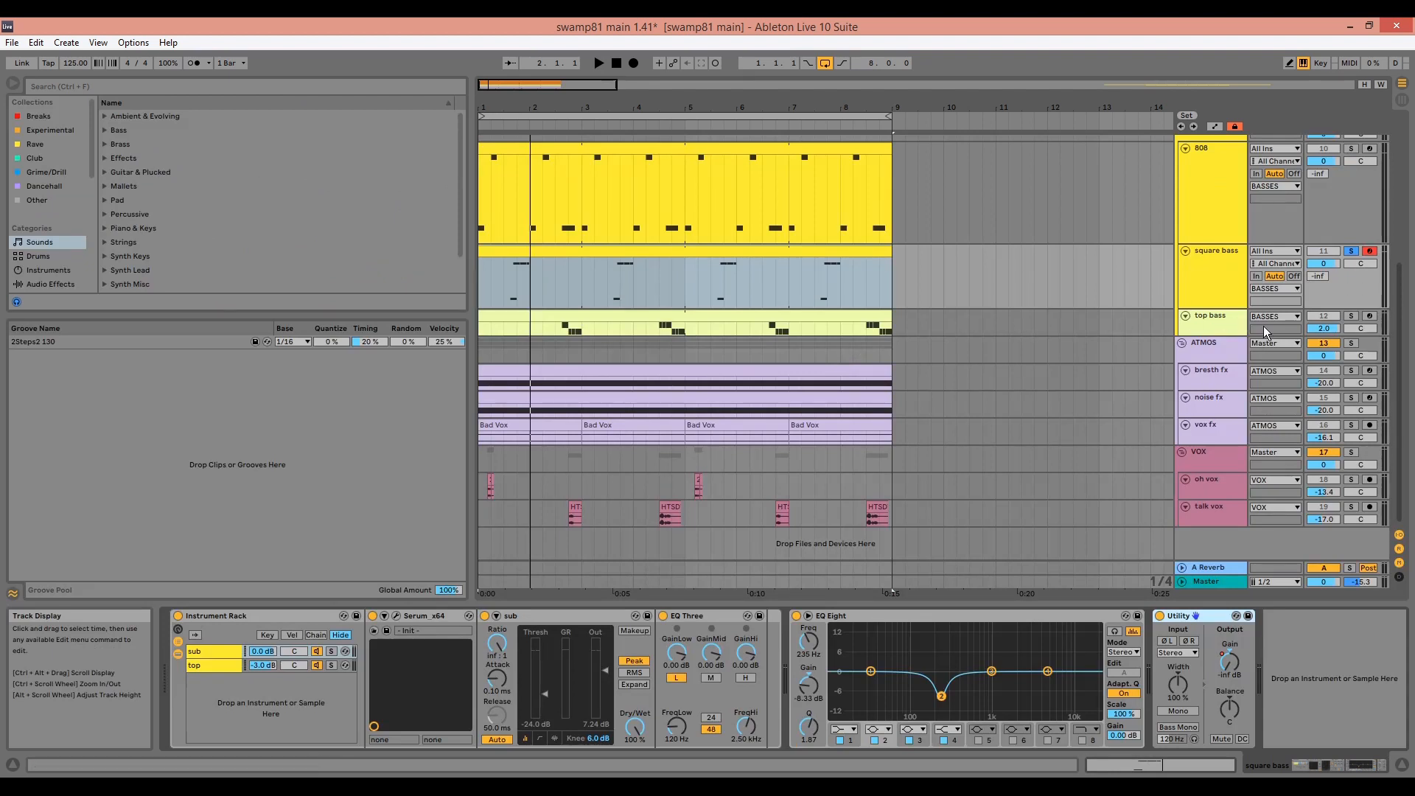
Solo the top bass track and play its part.
click(1351, 316)
click(592, 313)
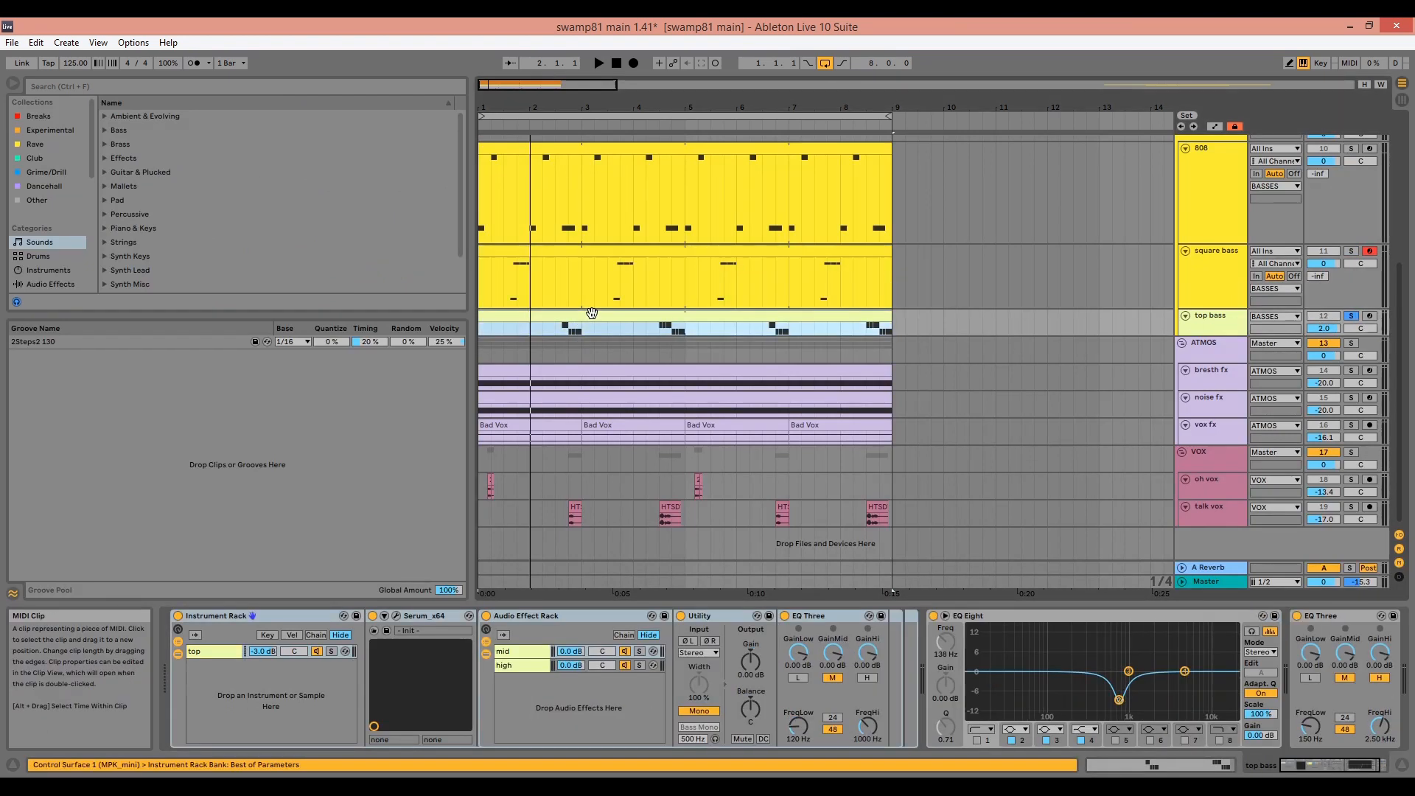
key(space)
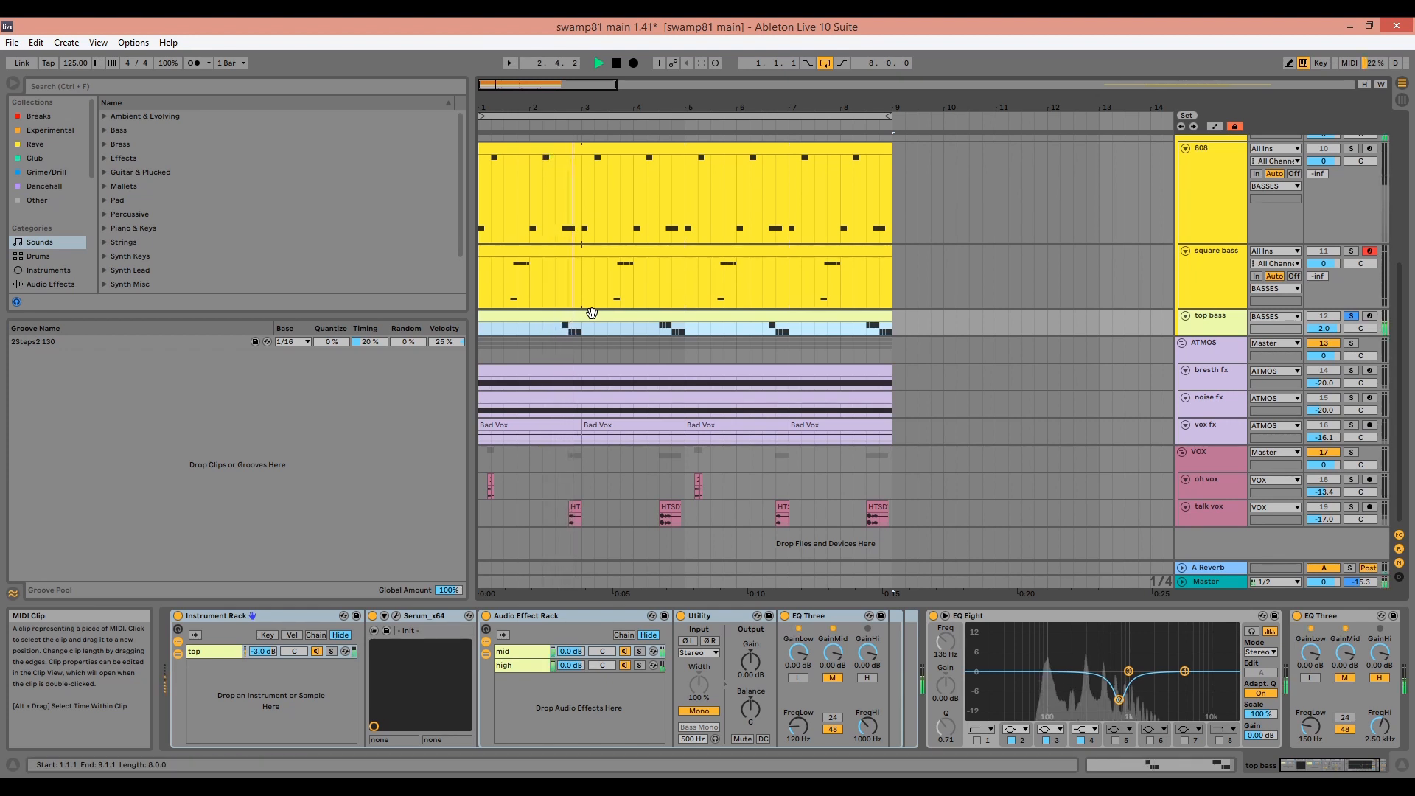
Stop playback, inspect the top bass's Serum oscillators, and examine the mid and high chains of its Audio Effect Rack.
key(space)
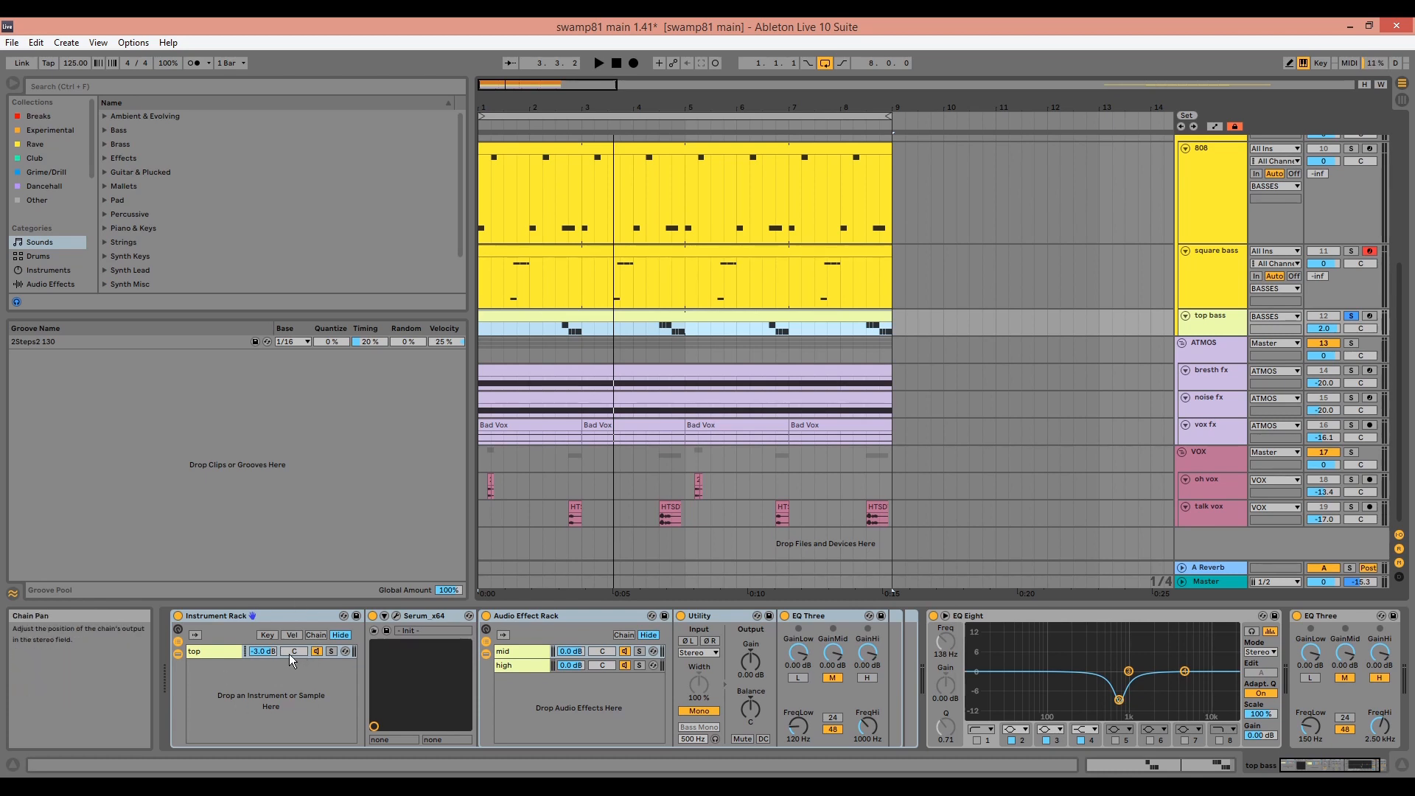
click(397, 616)
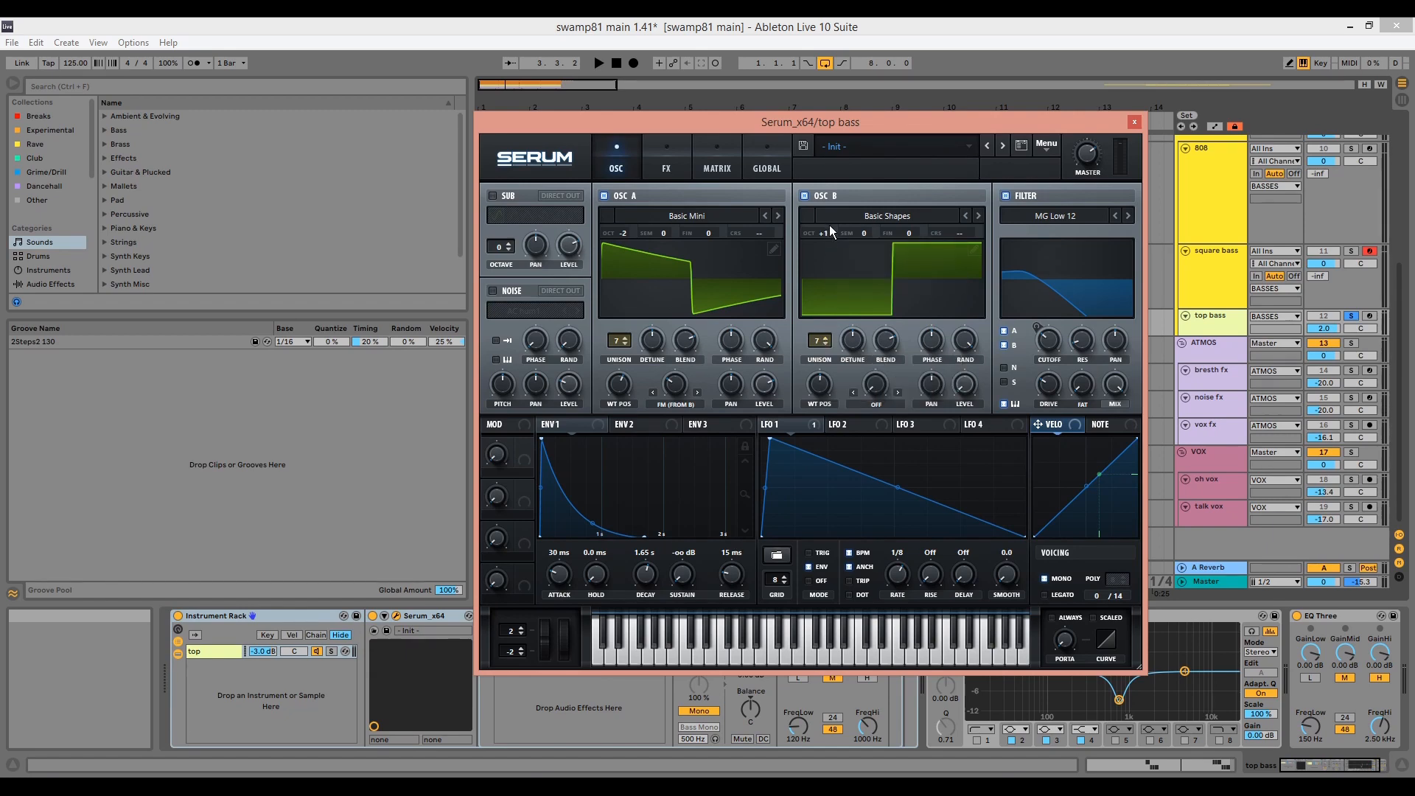
click(1134, 123)
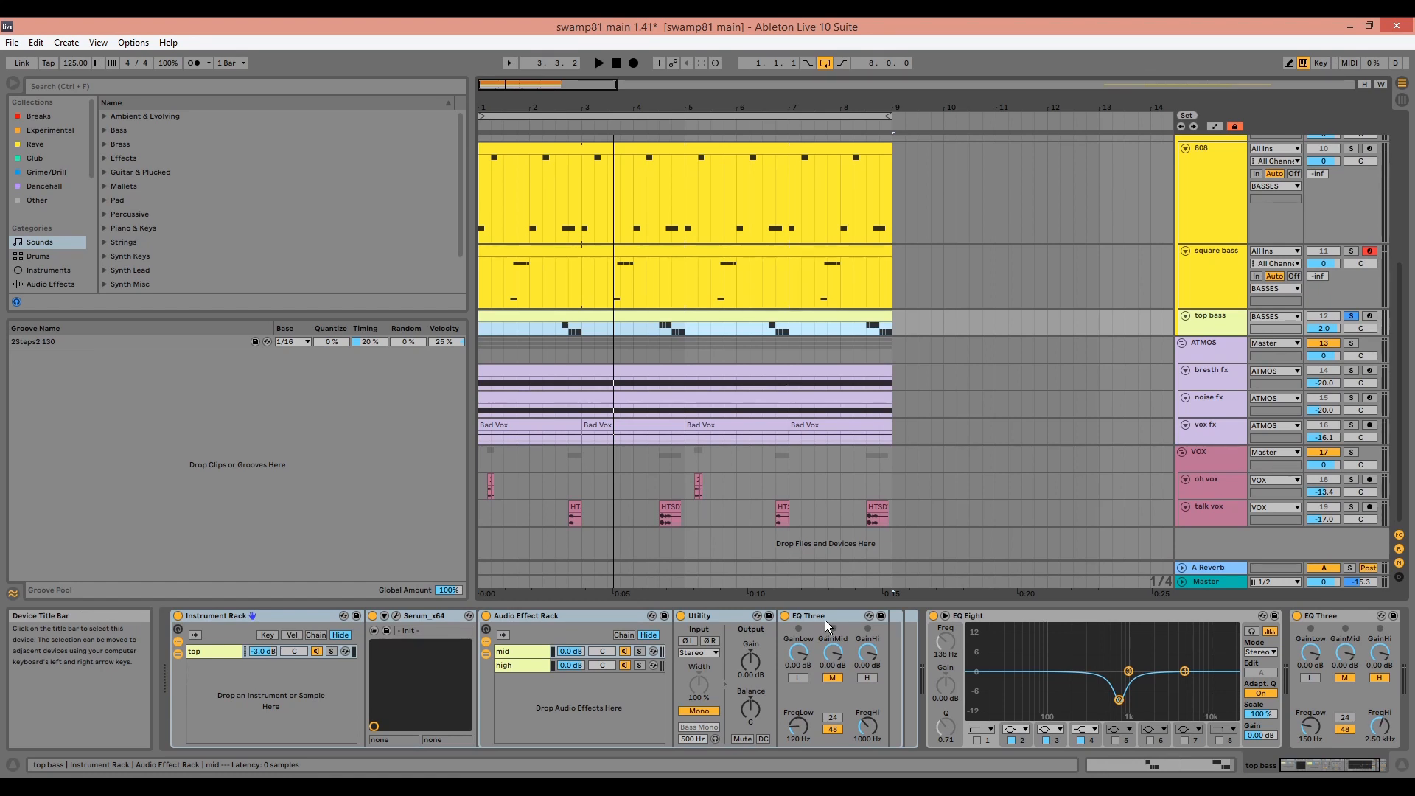
click(520, 650)
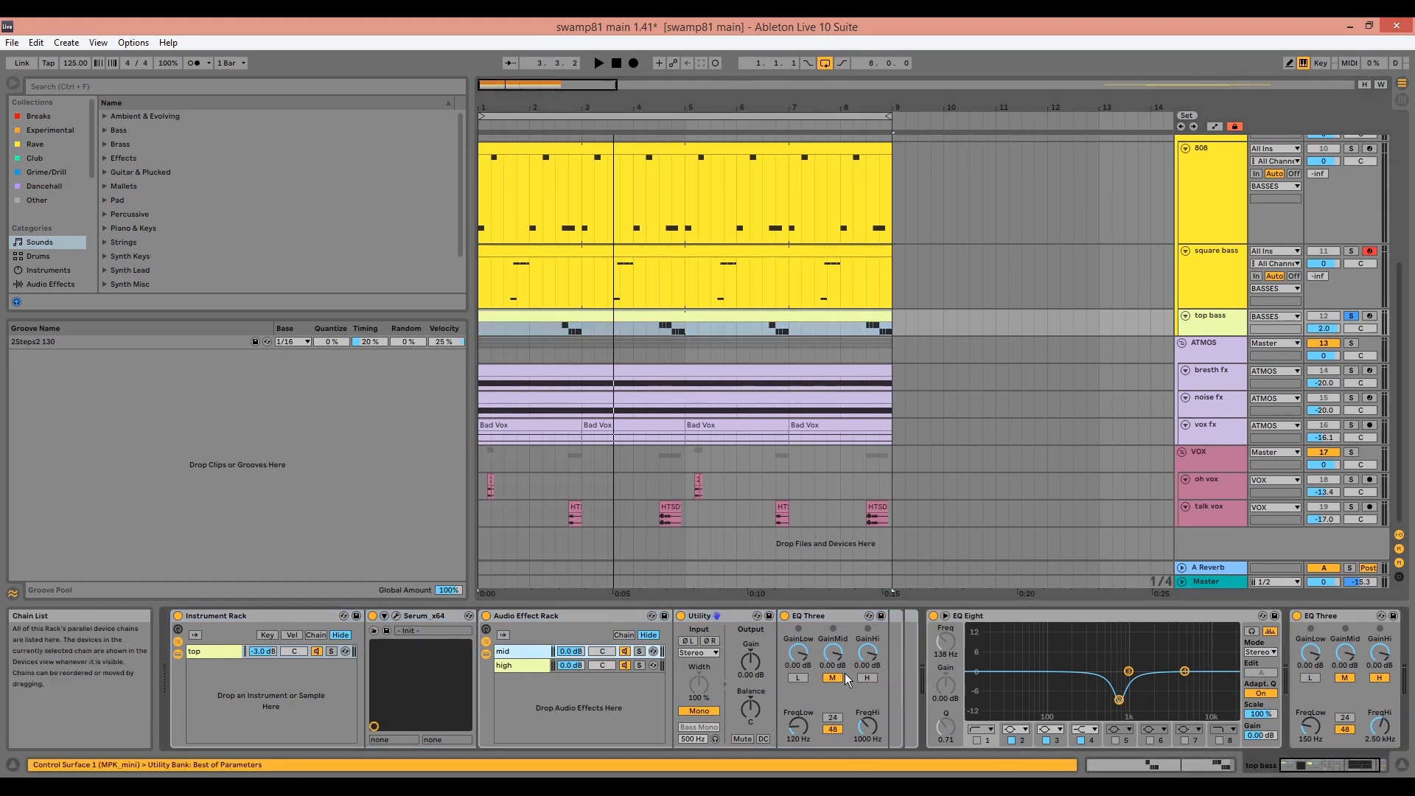
click(533, 668)
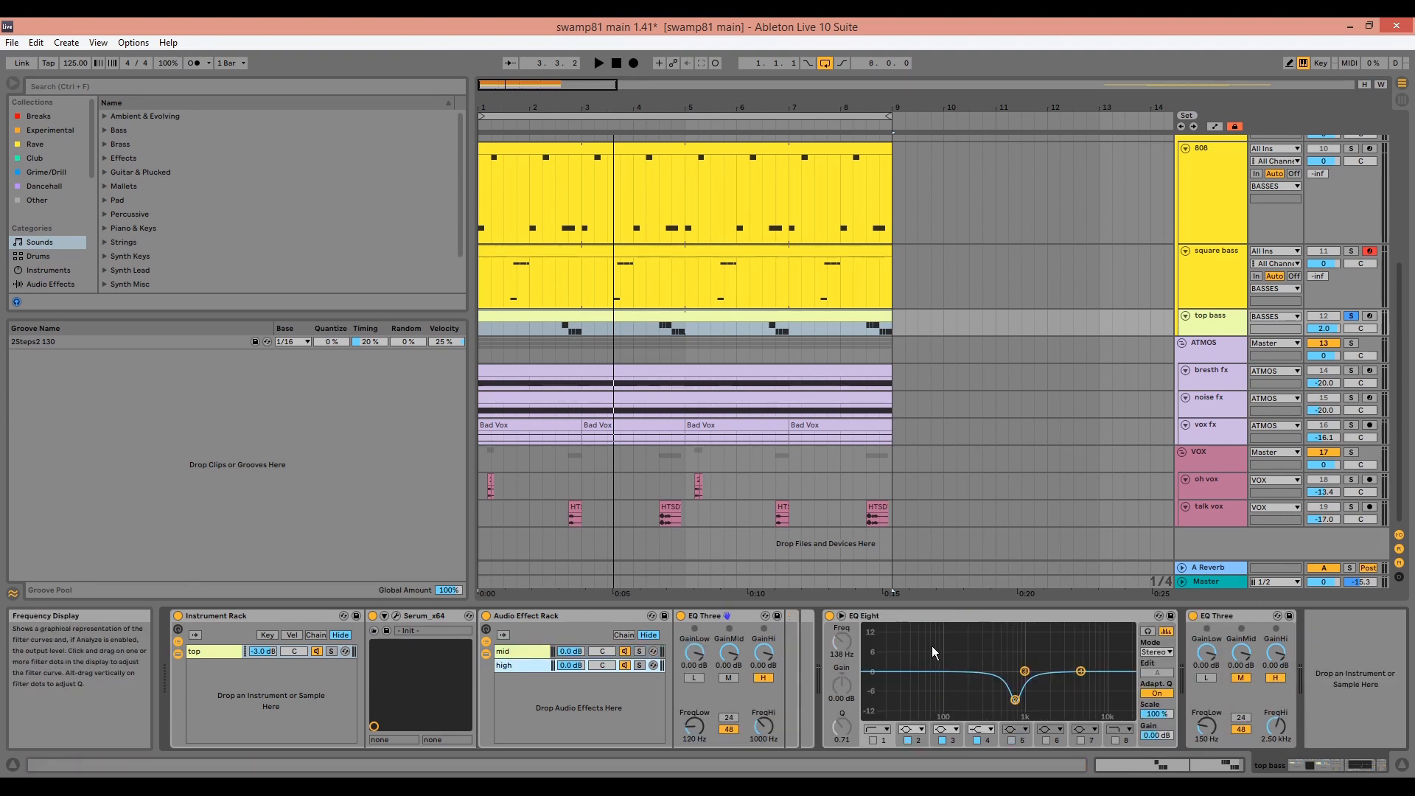
Play the top bass to compare it with its EQ Eight bypassed and re-enabled, and look at its MIDI clip.
click(536, 317)
key(space)
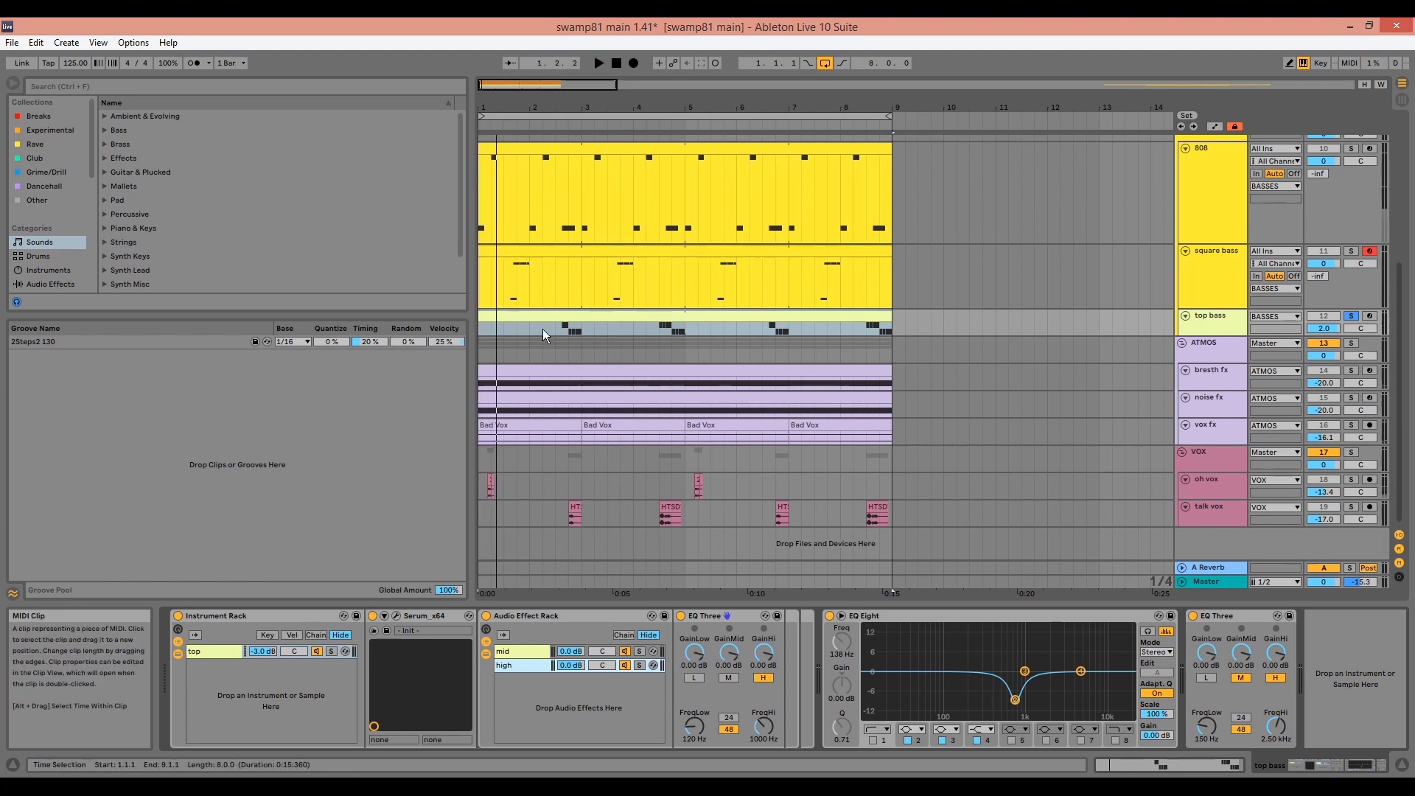
click(539, 328)
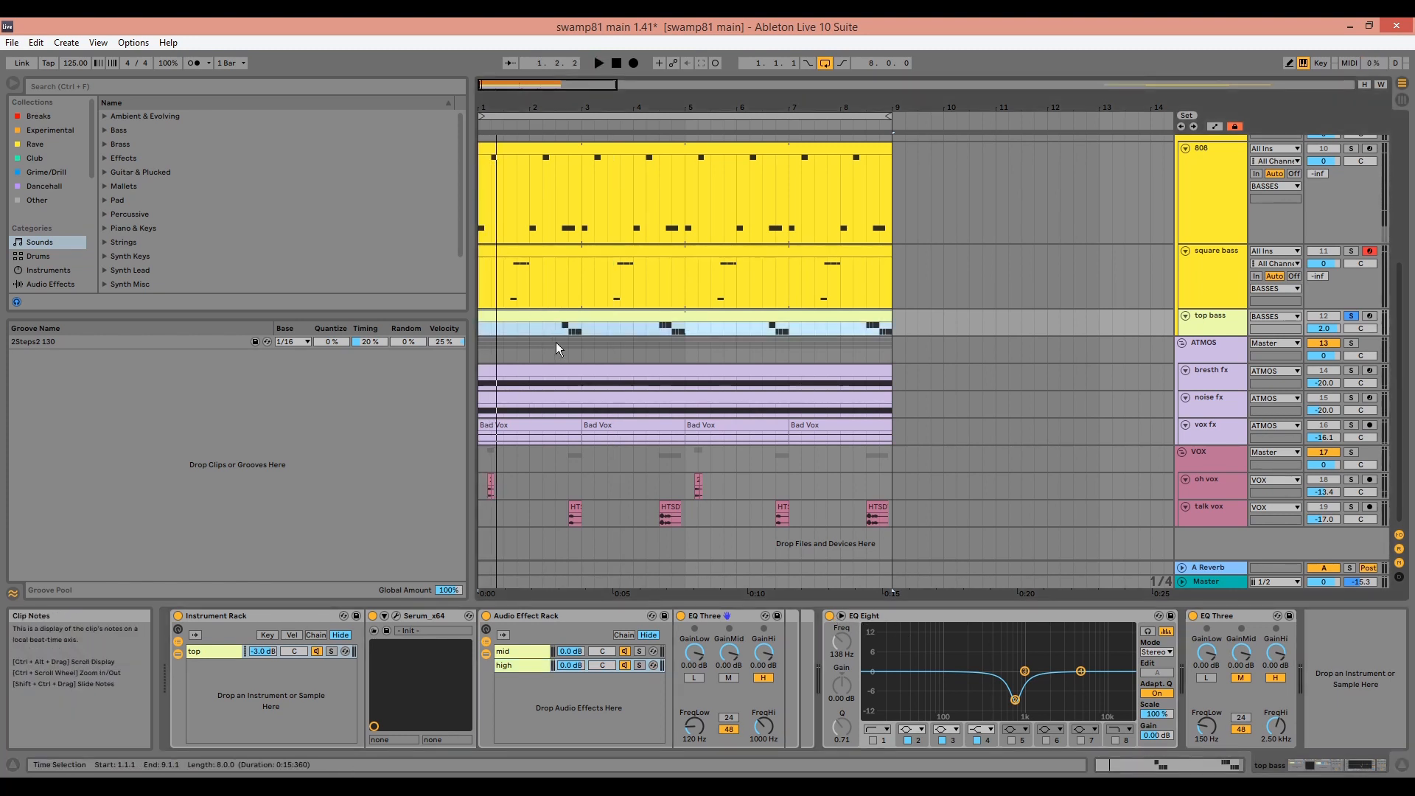
click(830, 617)
key(space)
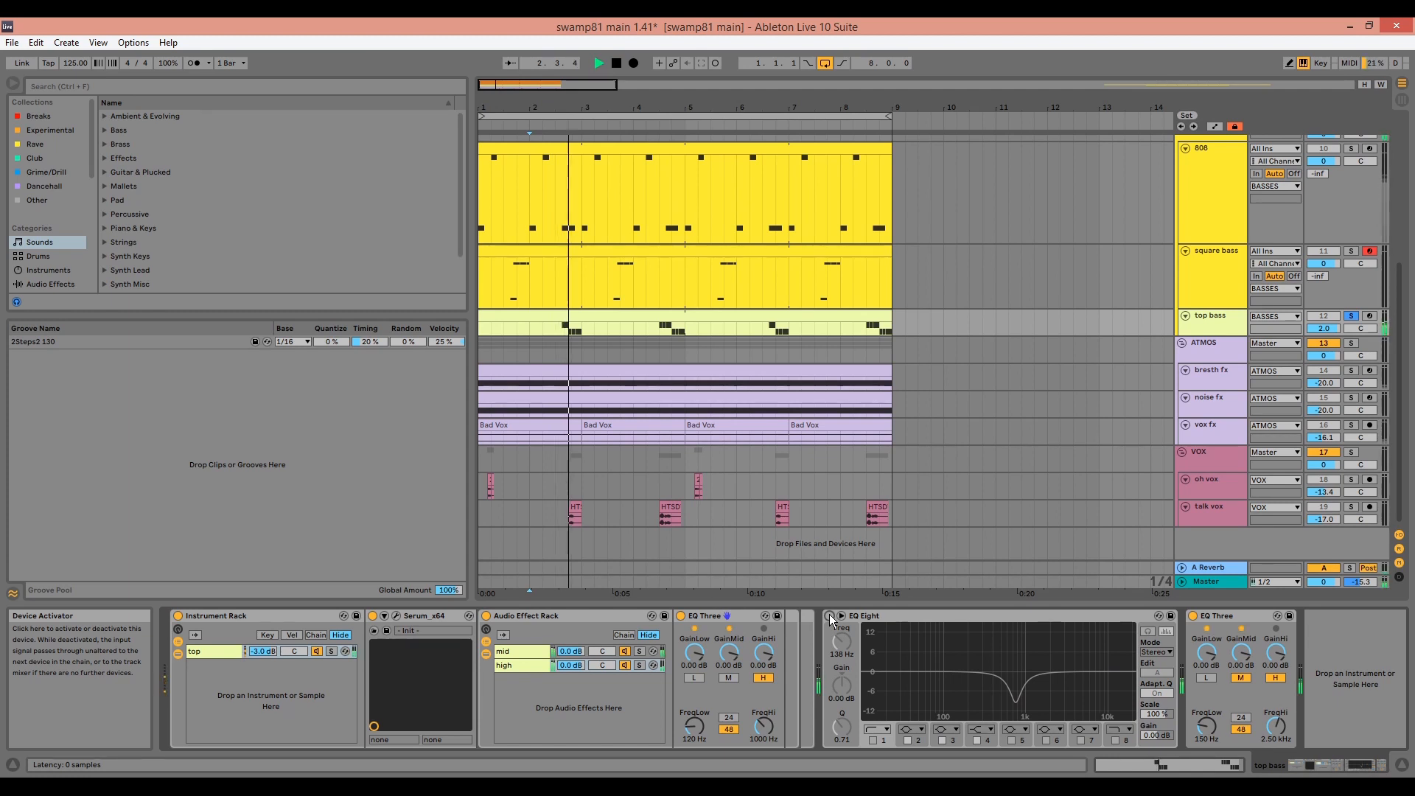
click(830, 616)
key(space)
key(space)
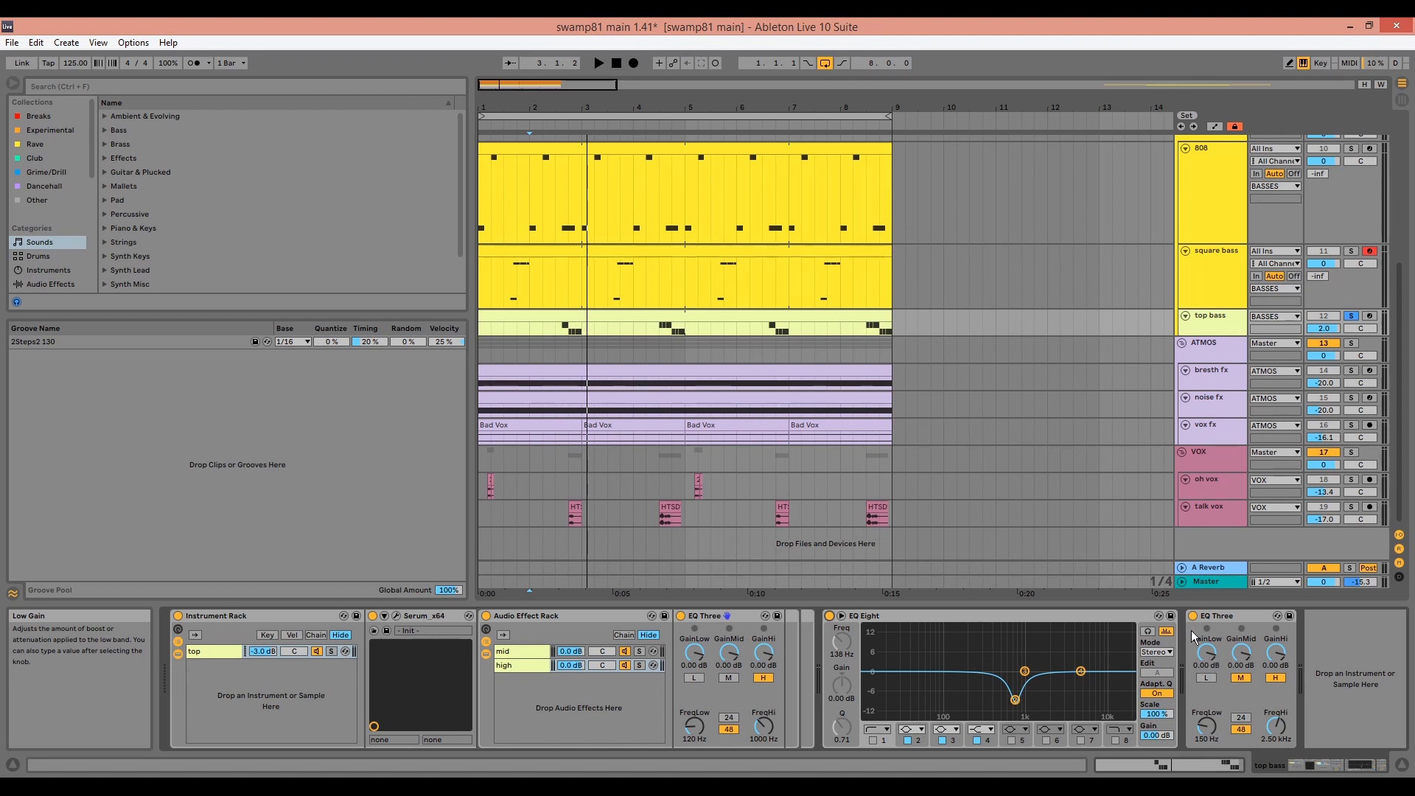
double_click(718, 316)
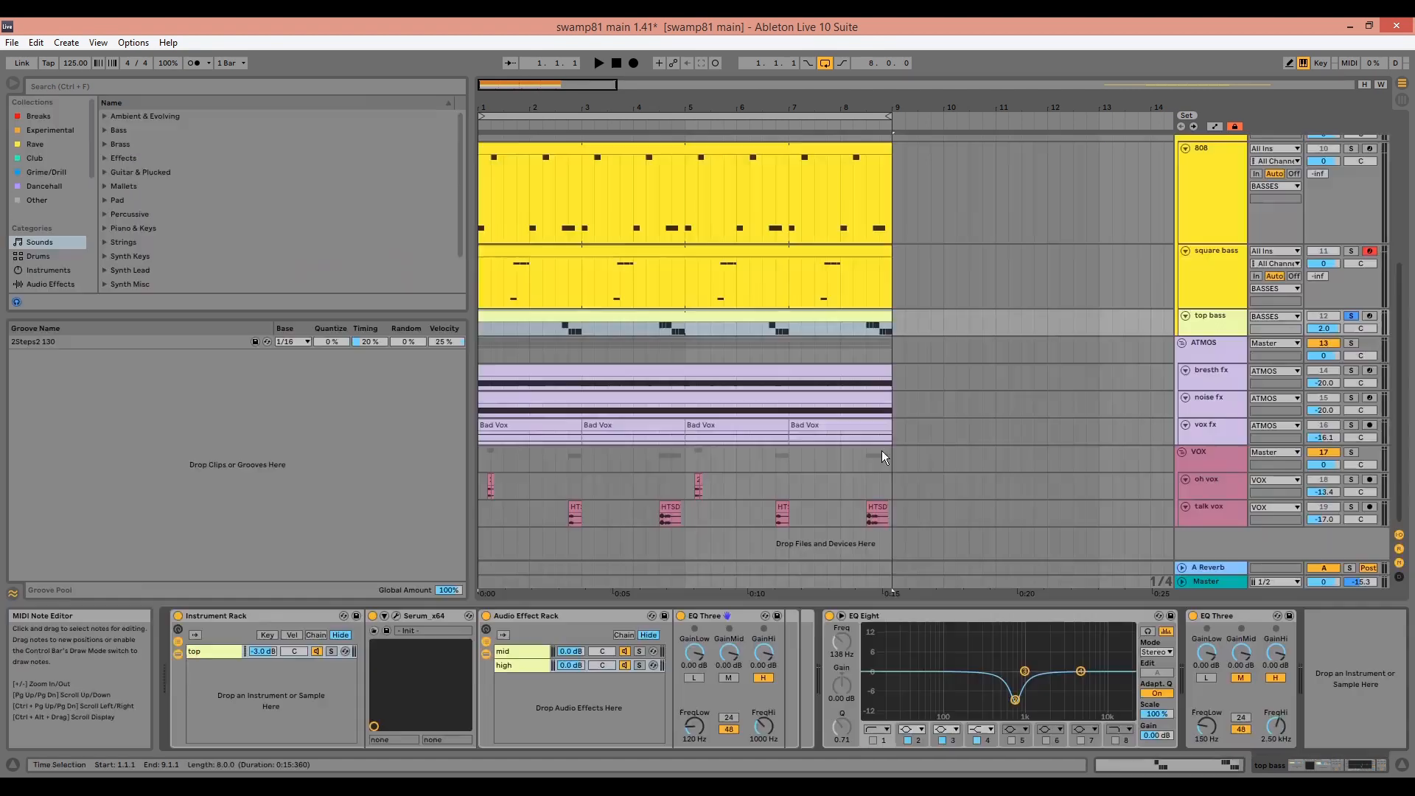
Solo the whole BASSES group and optimize the arrangement's track heights.
scroll(958, 383, up, 3)
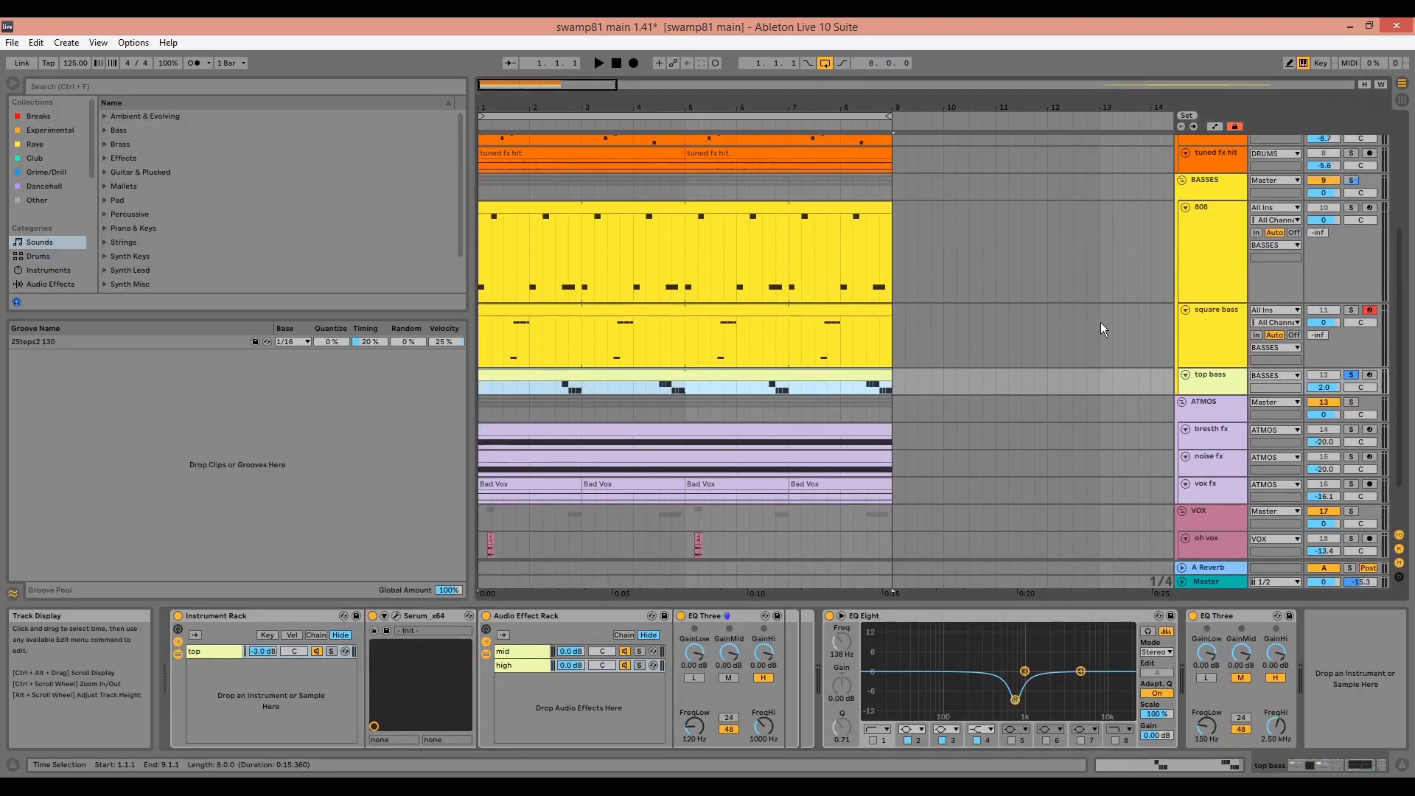
click(1352, 178)
click(1364, 83)
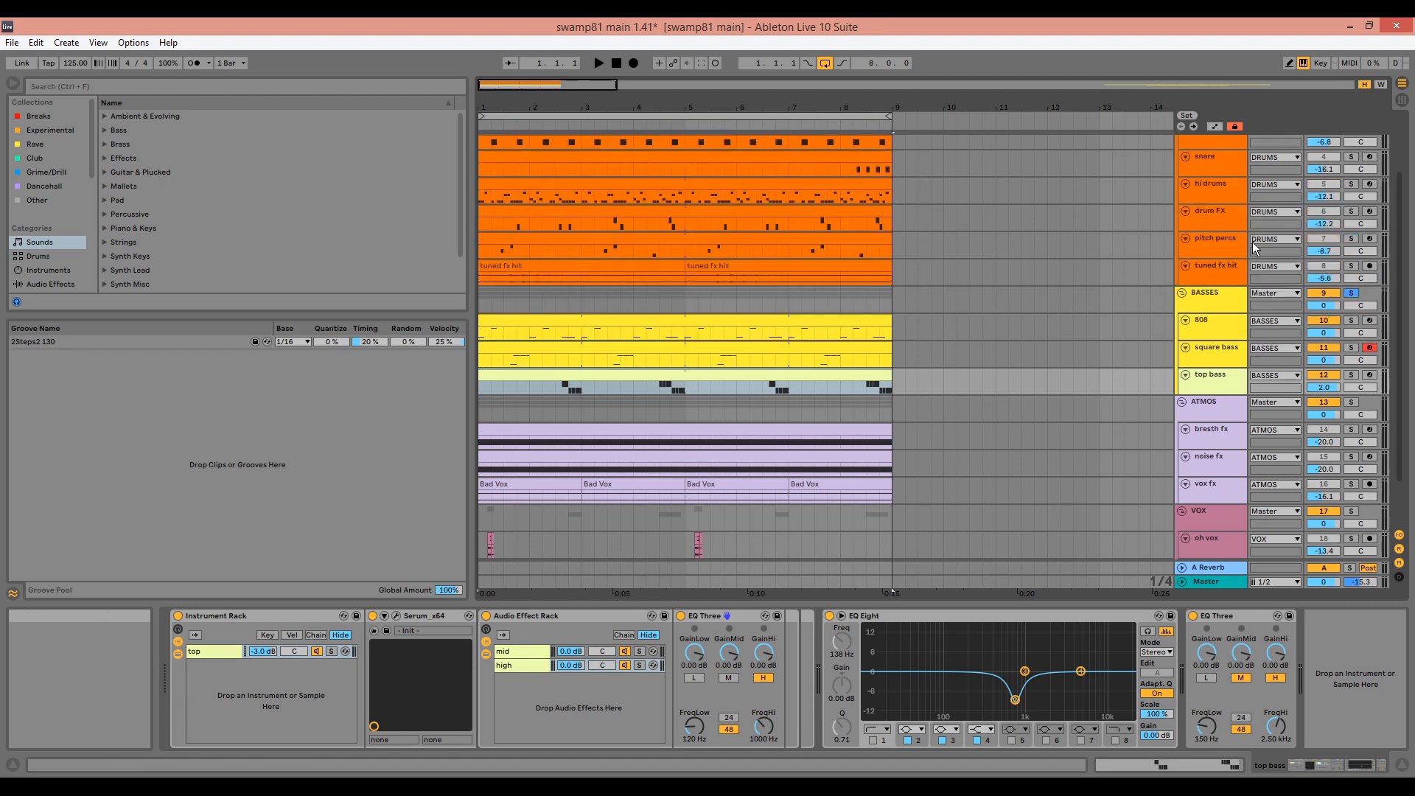
Examine the BASSES group's EQ Eight and sidechain rack, and enlarge the group track to show its reverb send.
click(1222, 293)
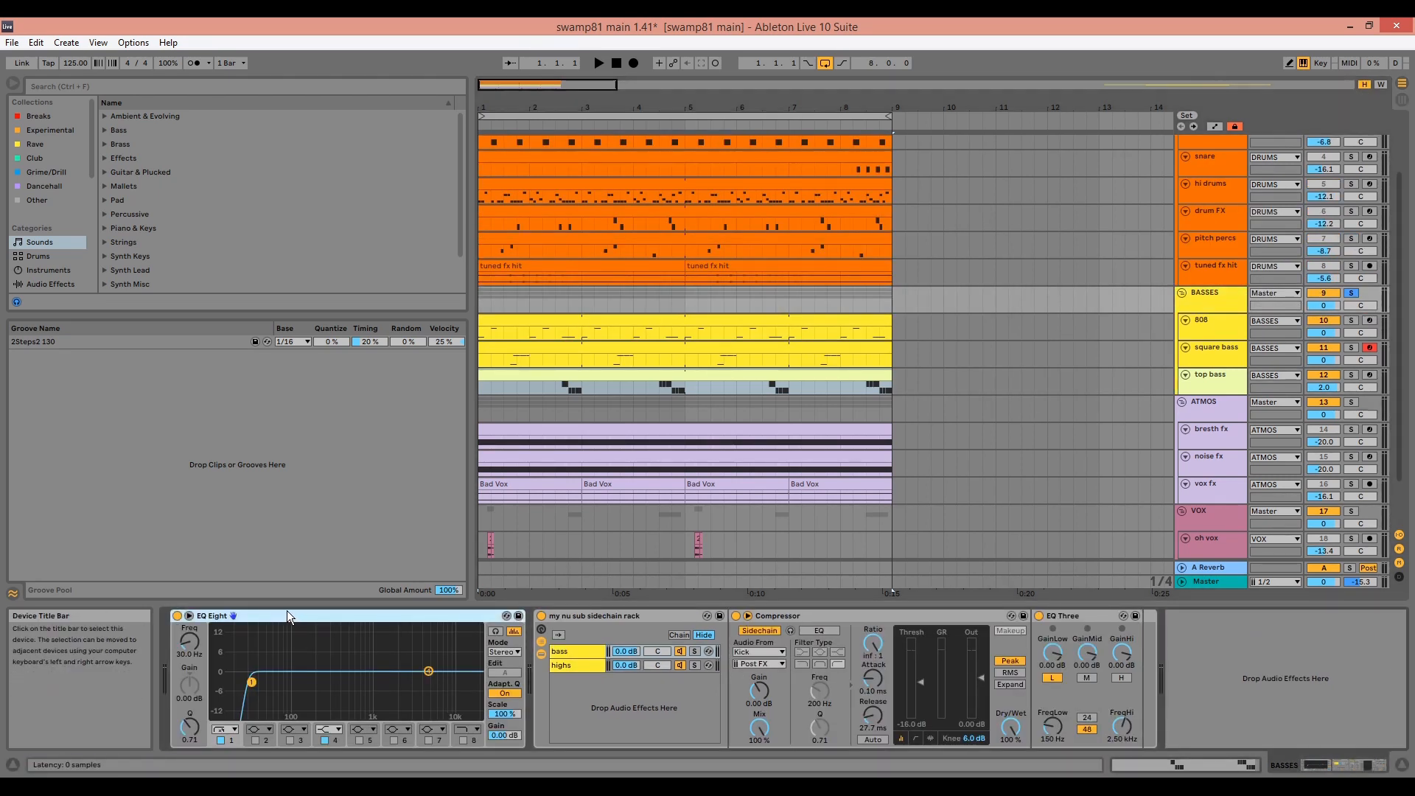
click(579, 616)
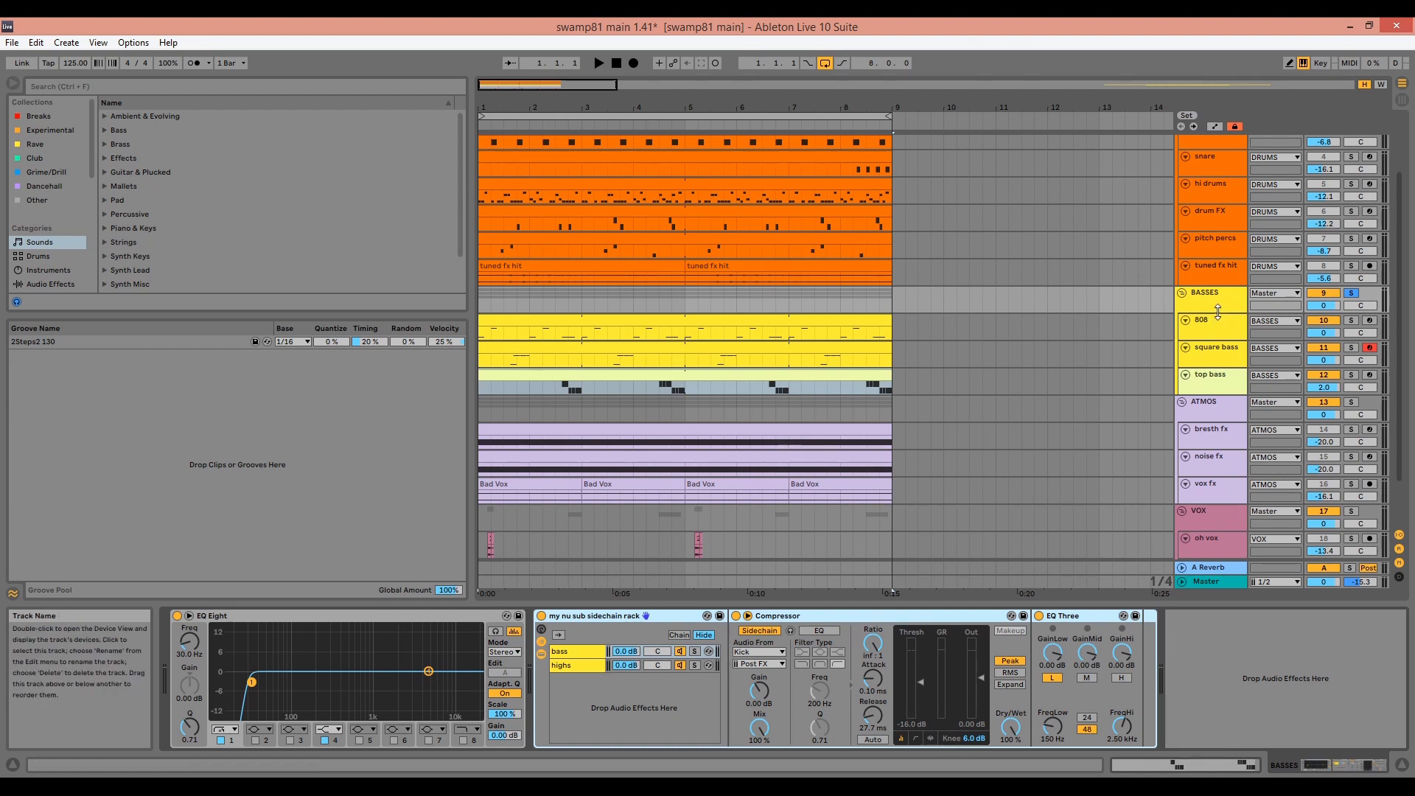
drag(1218, 313, 1218, 336)
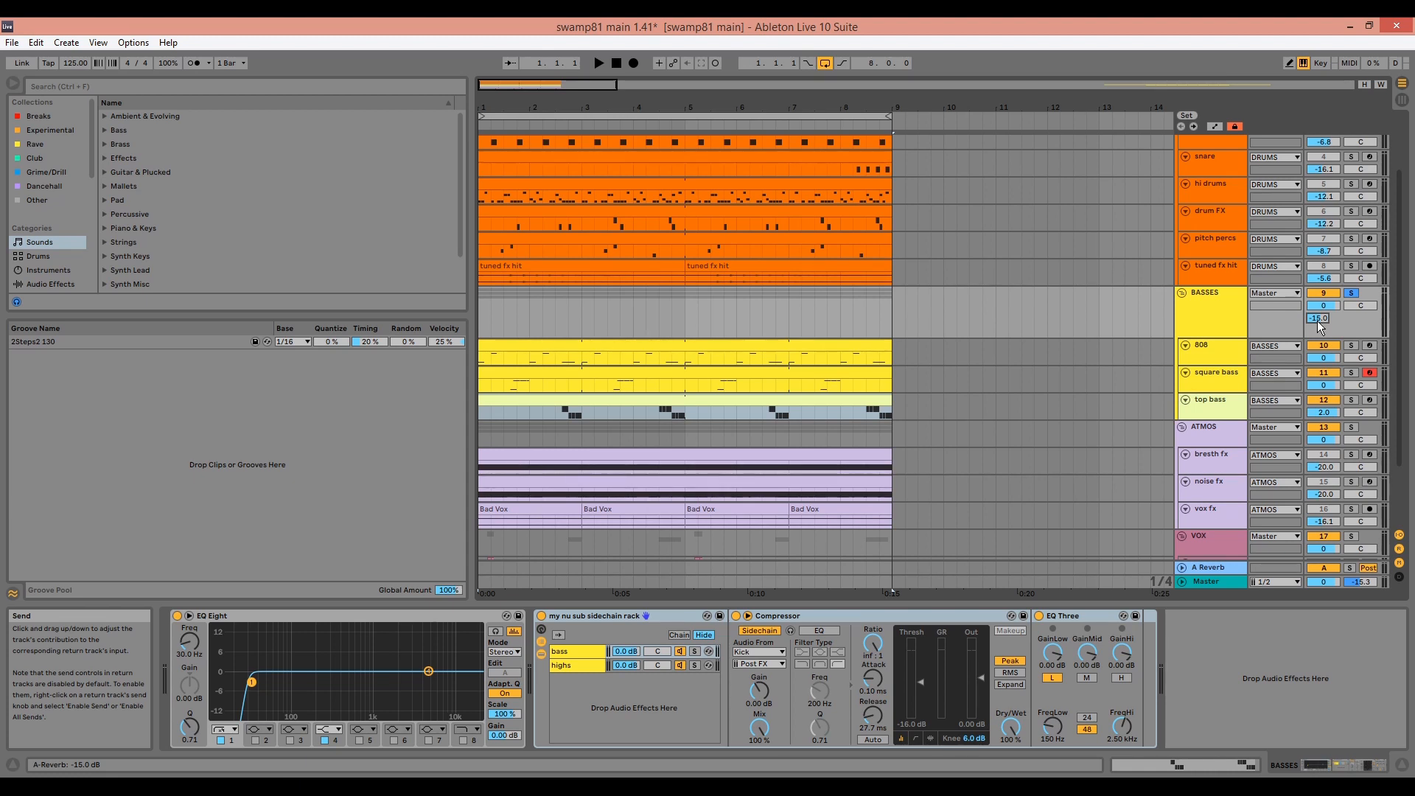
Solo the ATMOS group and play its combined atmosphere parts from the start.
click(1352, 428)
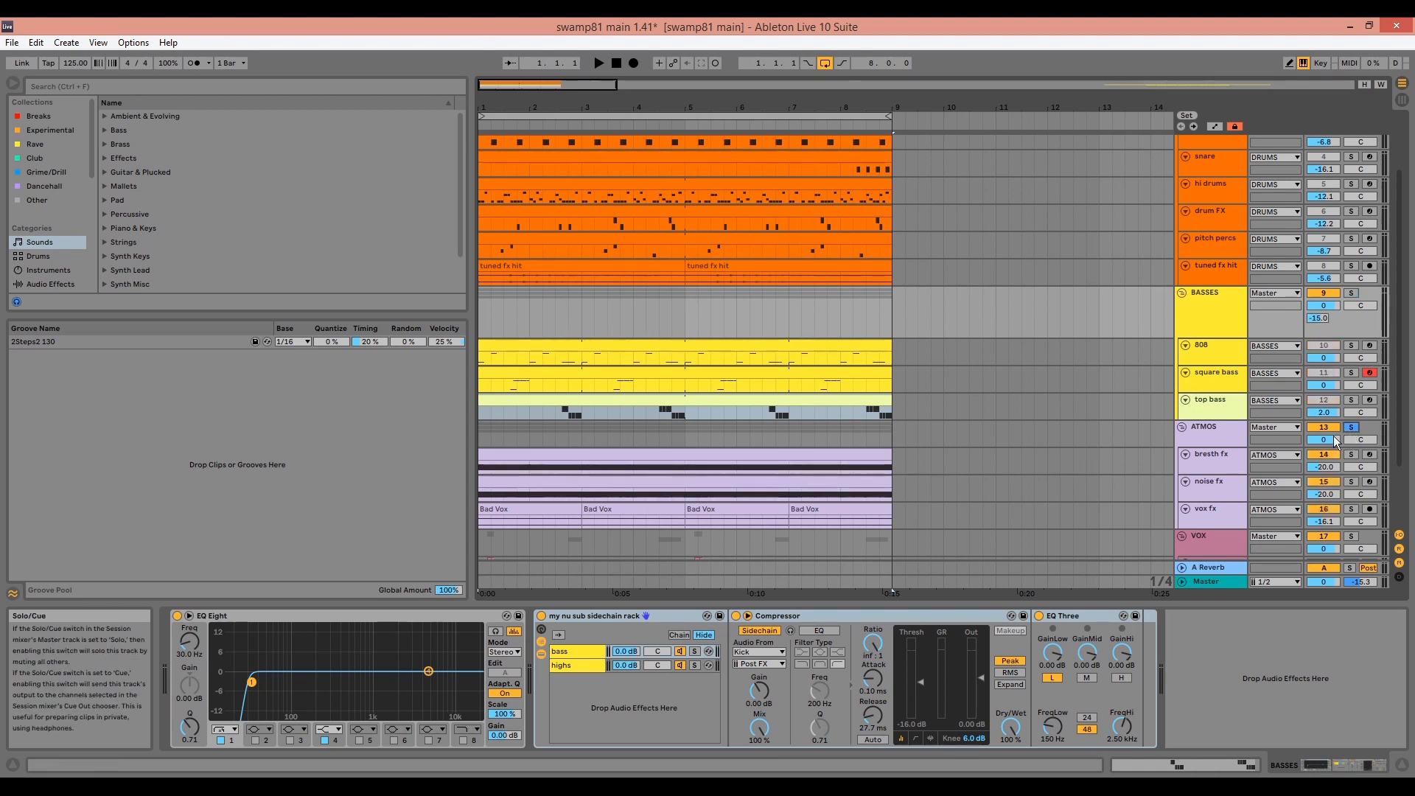
click(838, 451)
key(space)
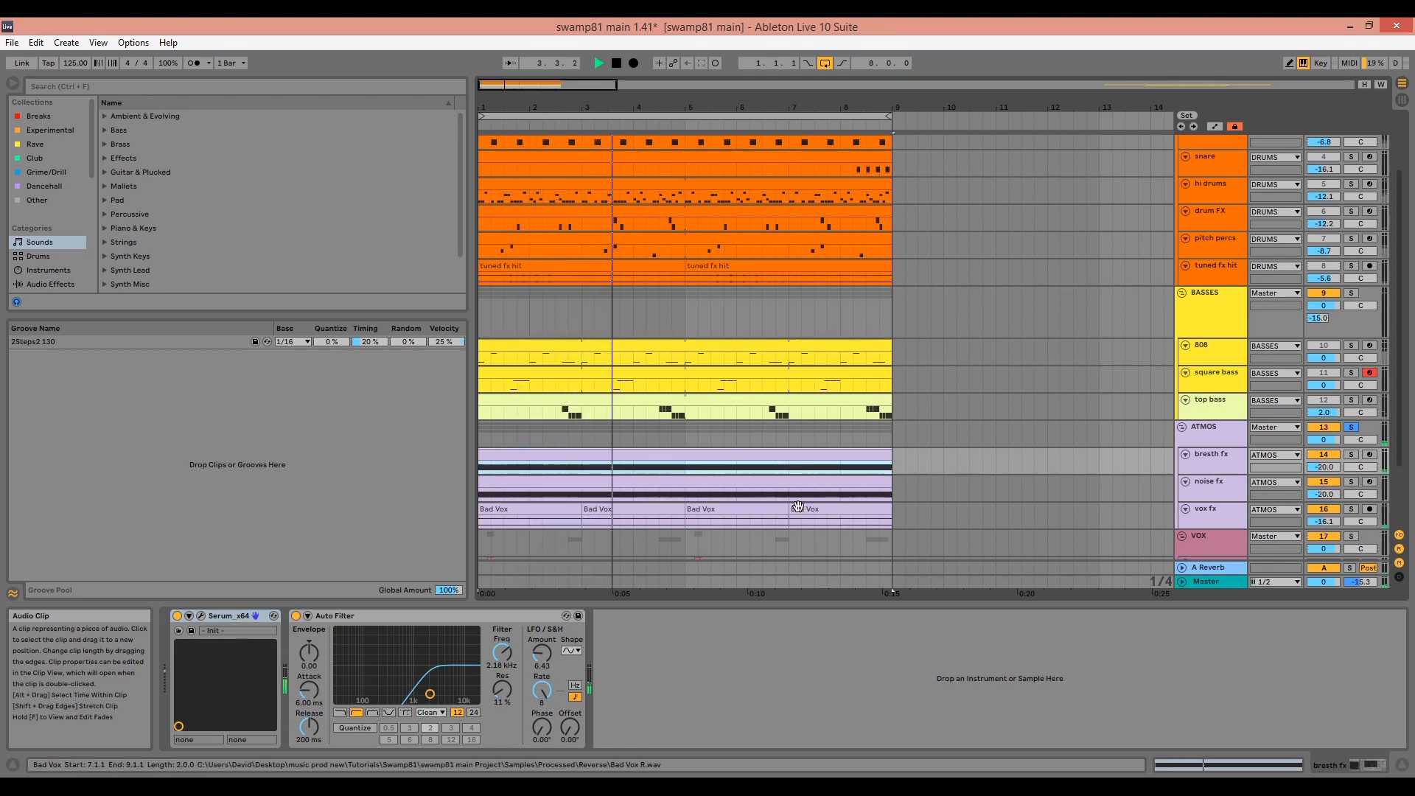
key(space)
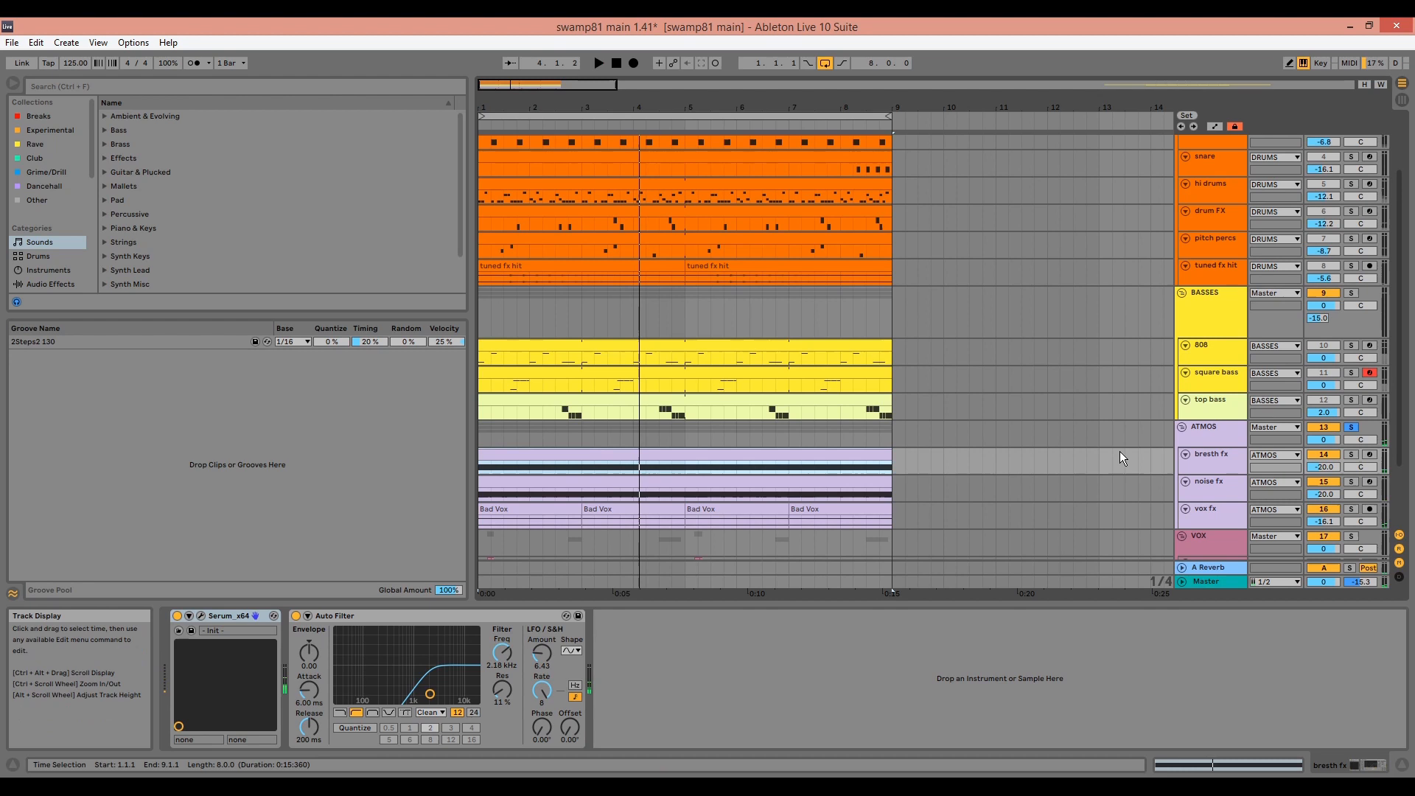
Solo the breath effect track within the ATMOS group and play its part.
click(1317, 452)
click(1350, 453)
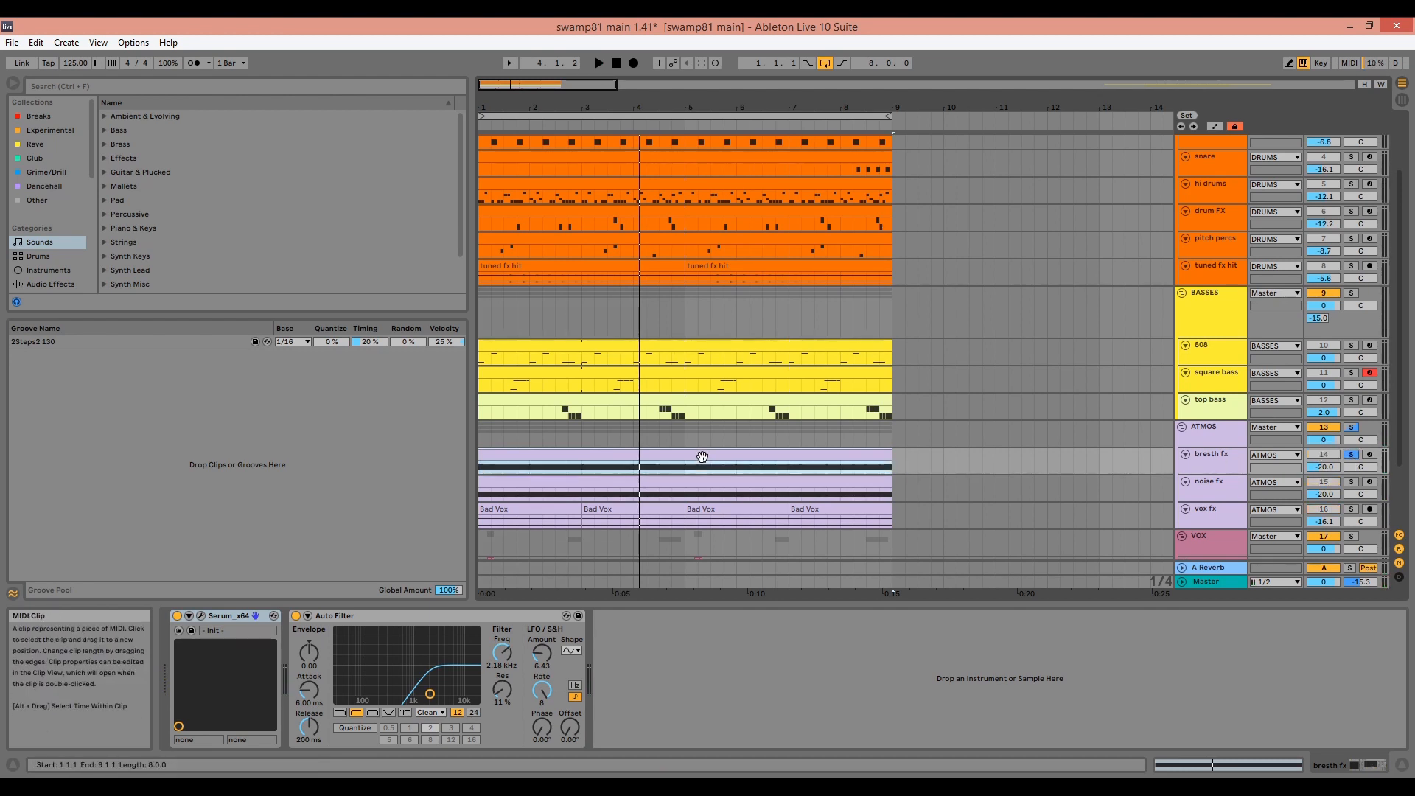
key(space)
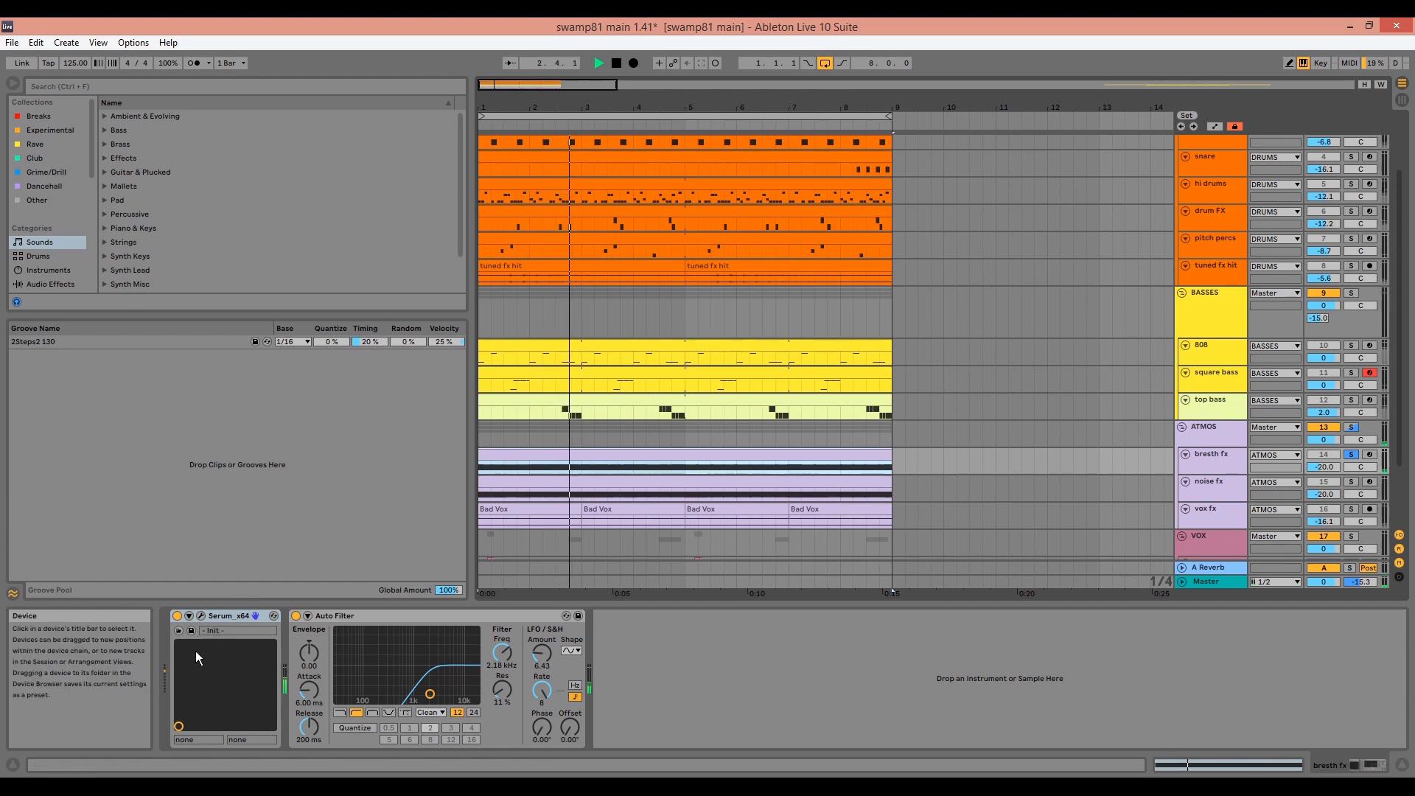
key(space)
Inspect the breath effect's Serum noise oscillator and LFO settings, and examine its Auto Filter.
click(200, 616)
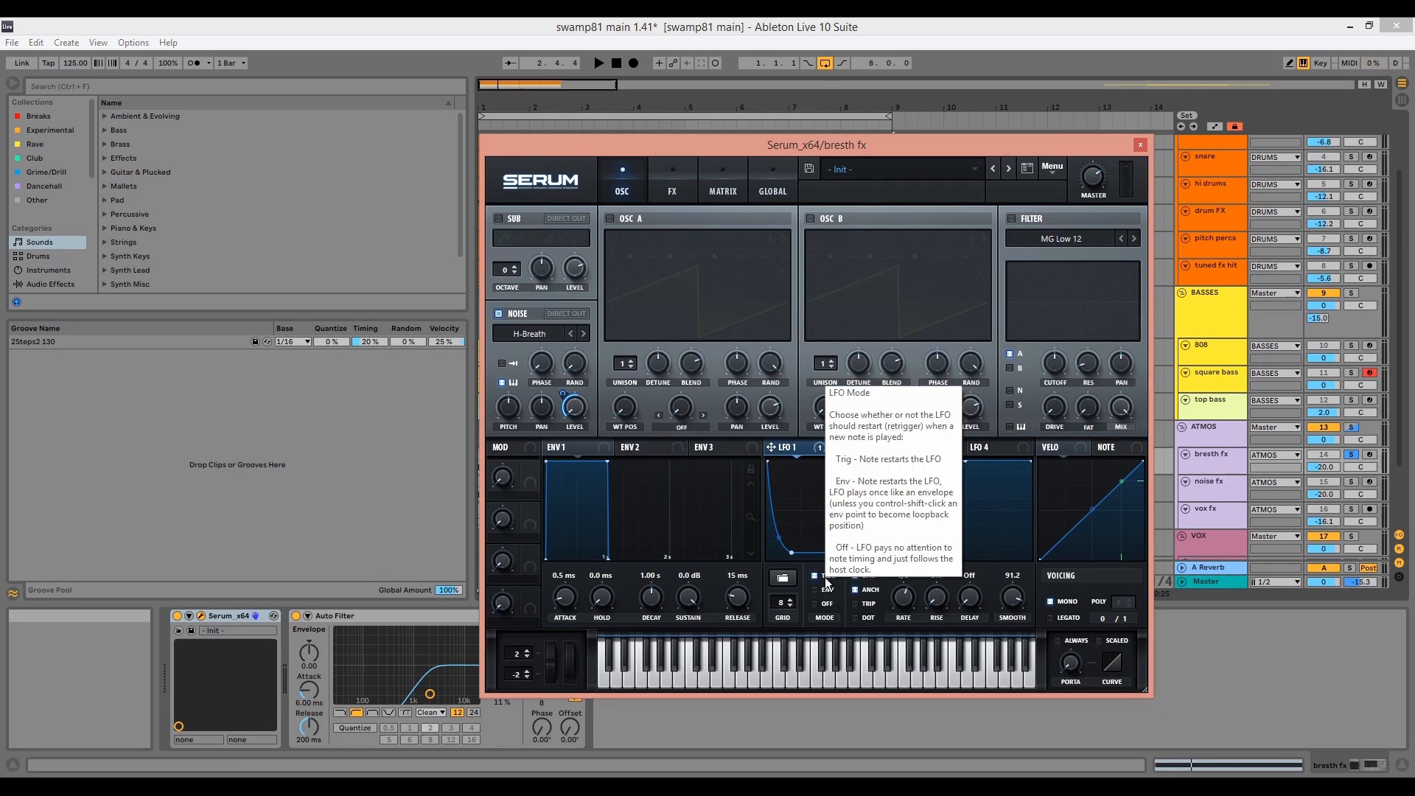
click(1140, 146)
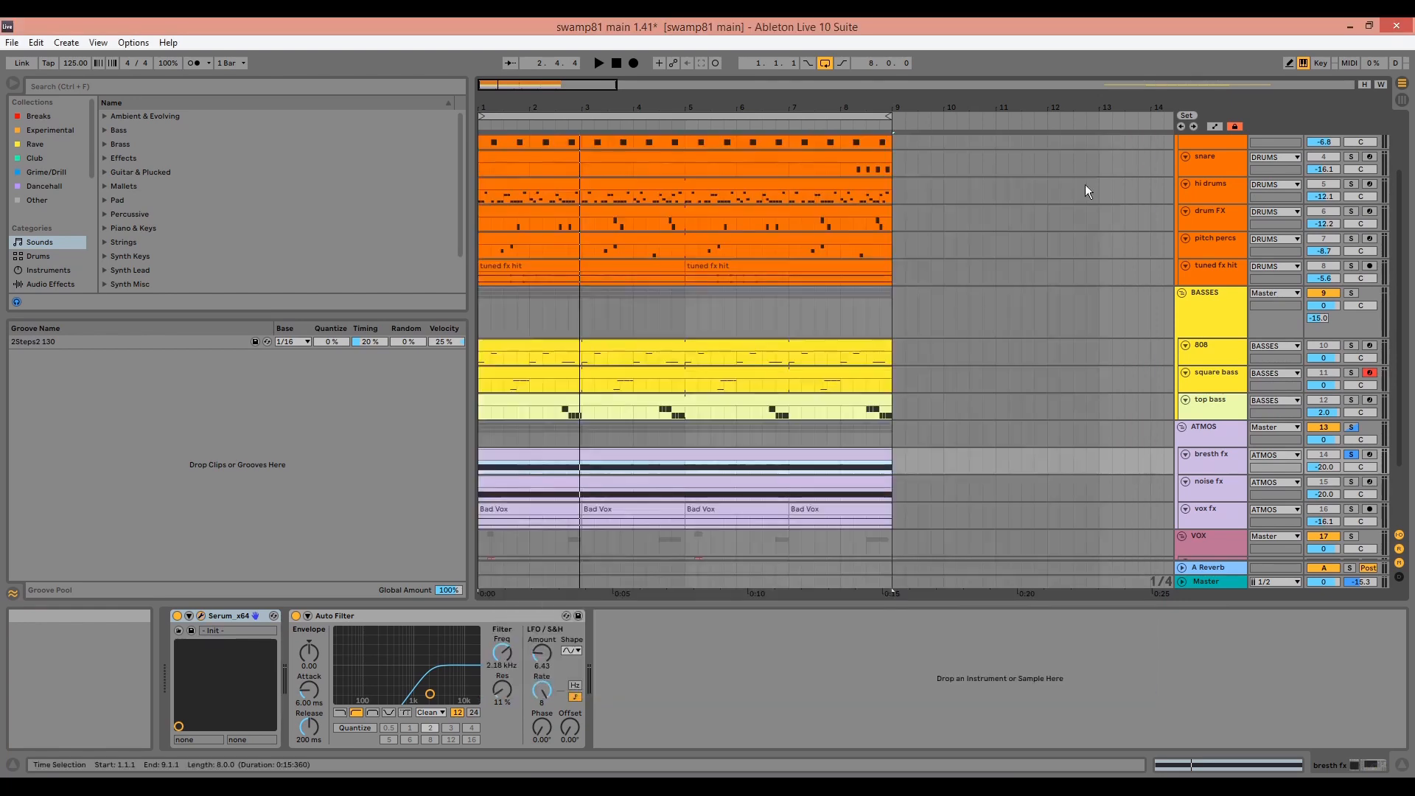
click(366, 616)
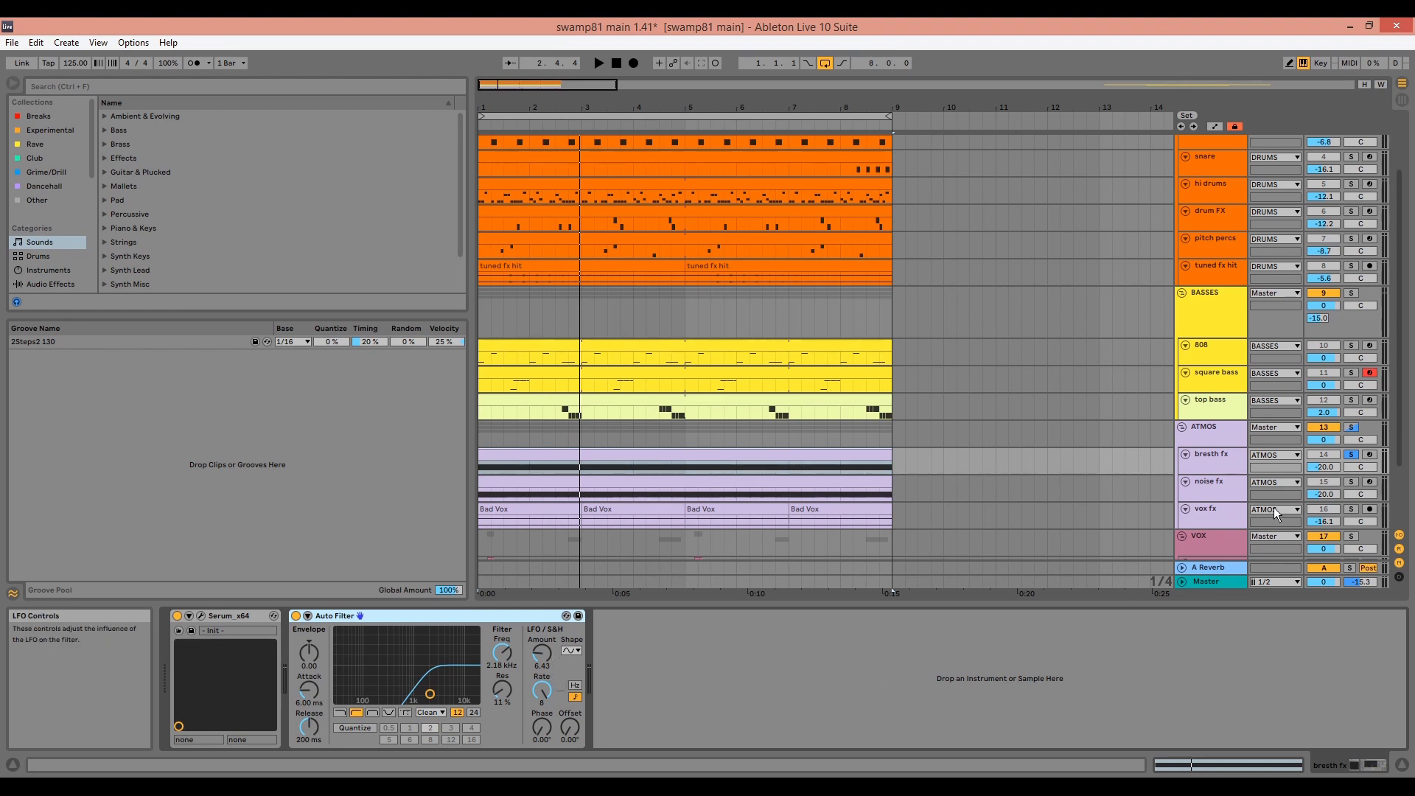
Solo and play the noise fx track, inspecting its Serum noise oscillator, Auto Filter and Utility.
click(1352, 483)
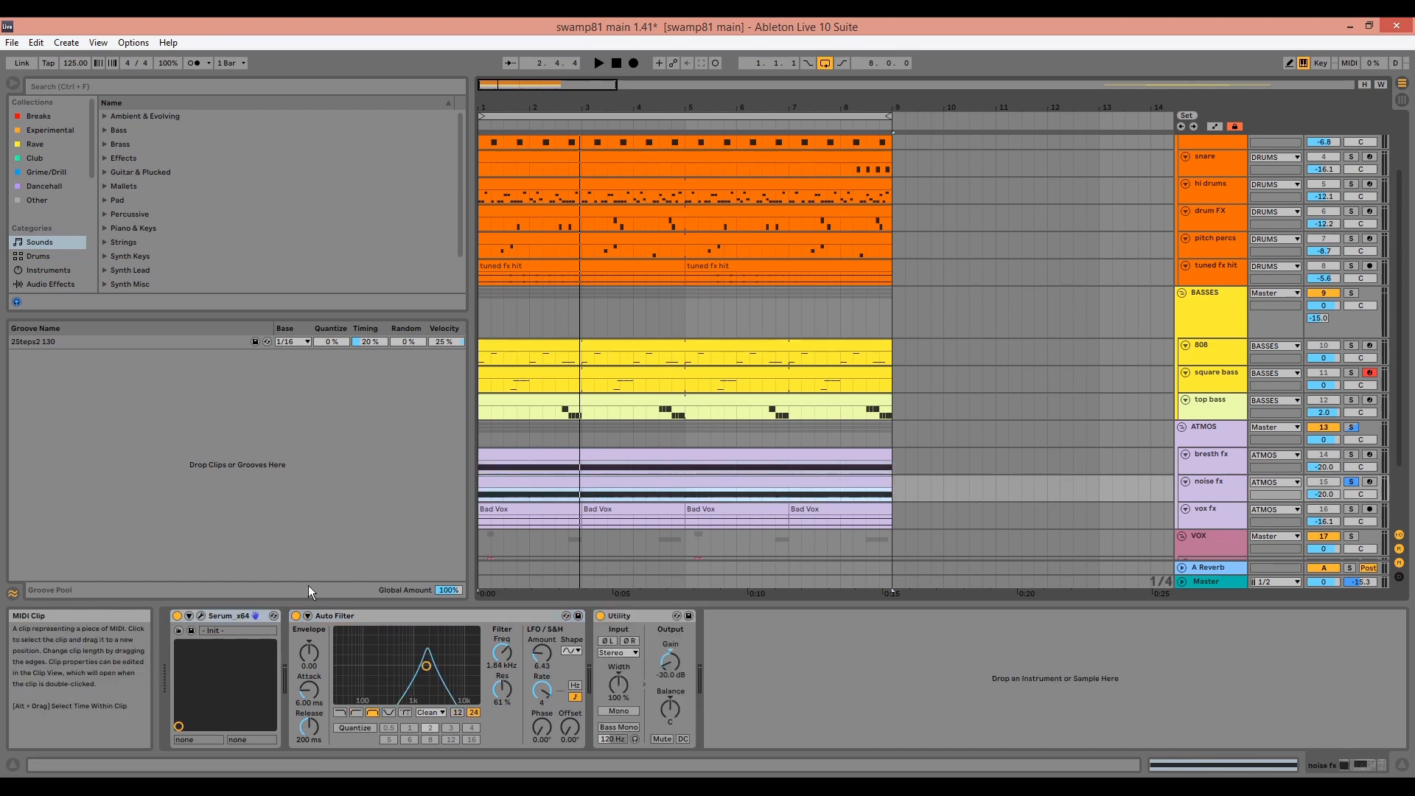
click(201, 615)
key(space)
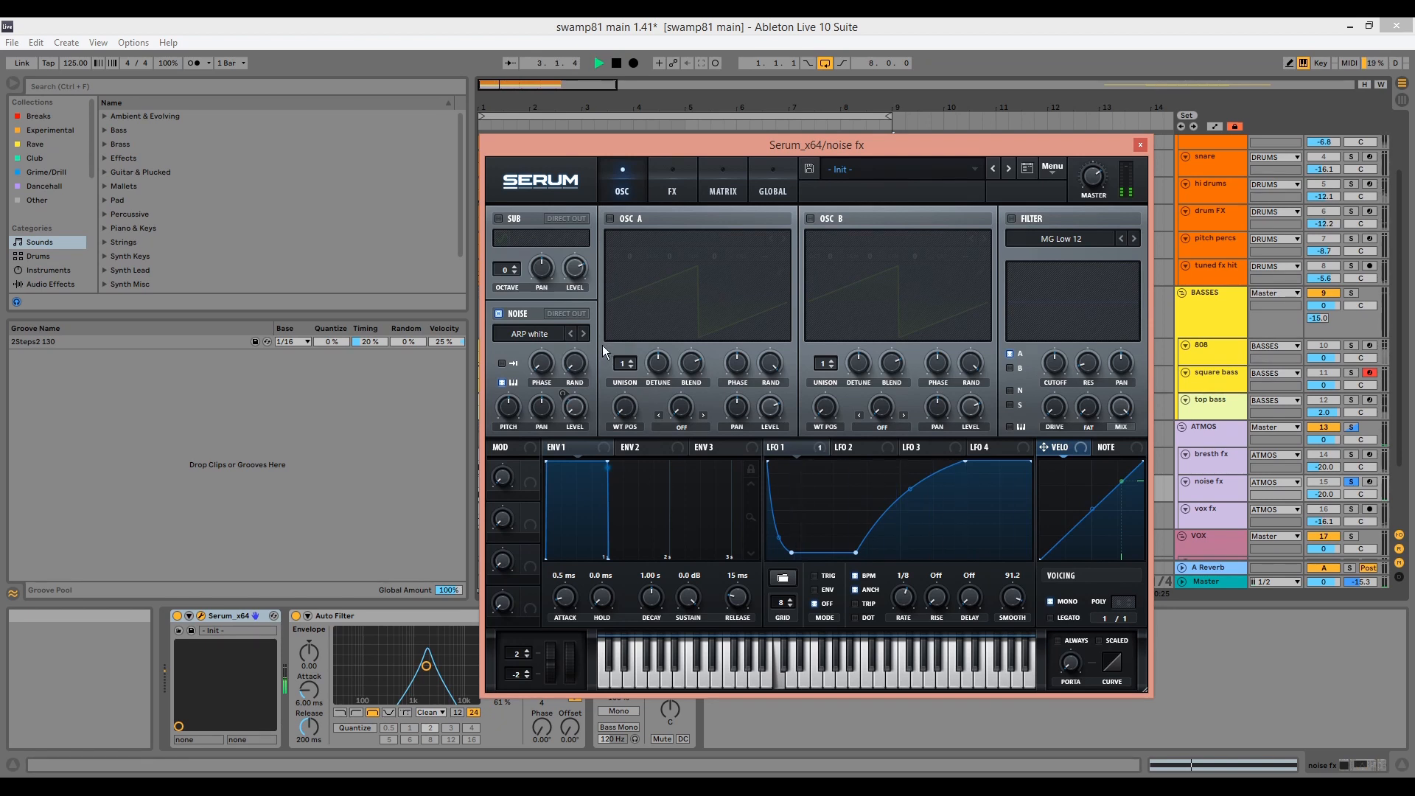
key(space)
click(1139, 146)
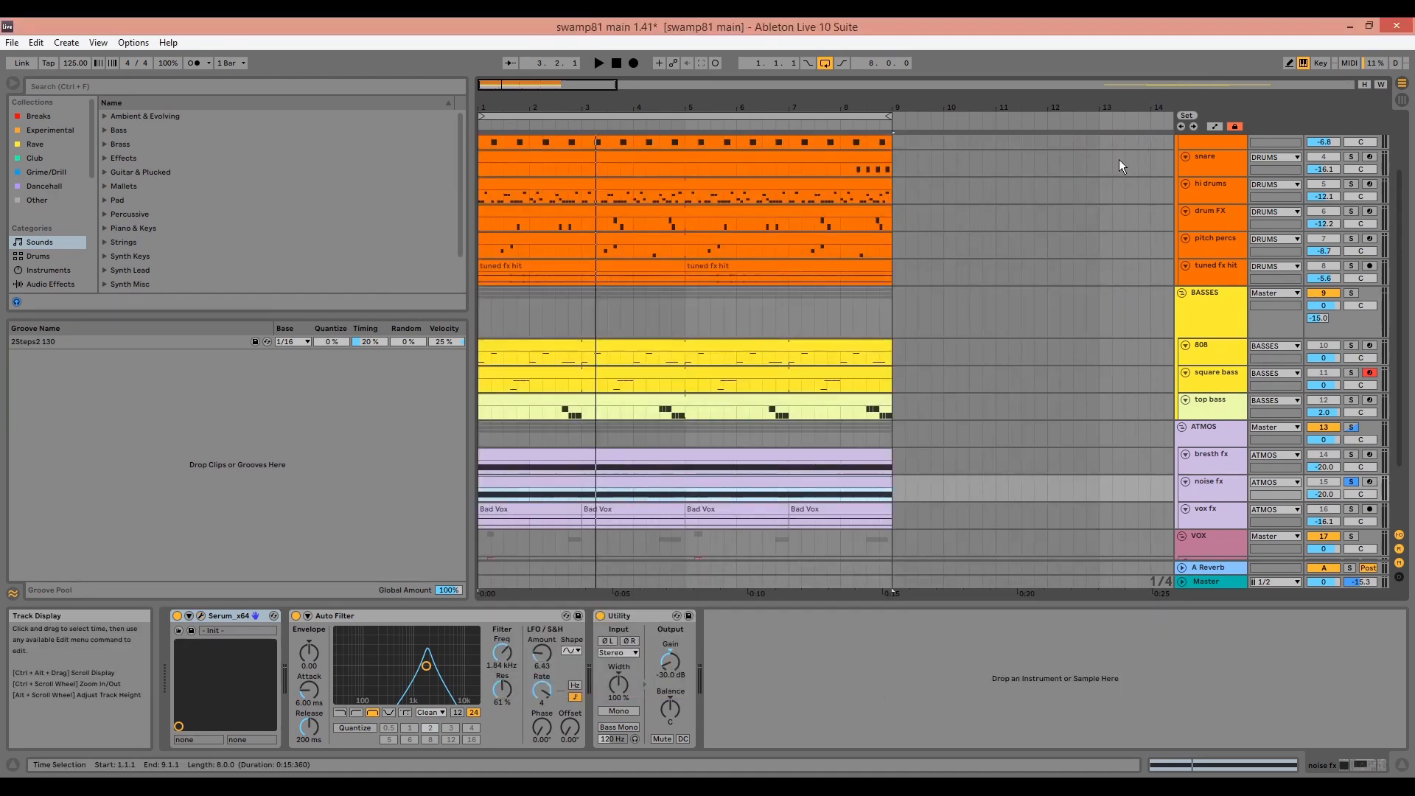
click(406, 616)
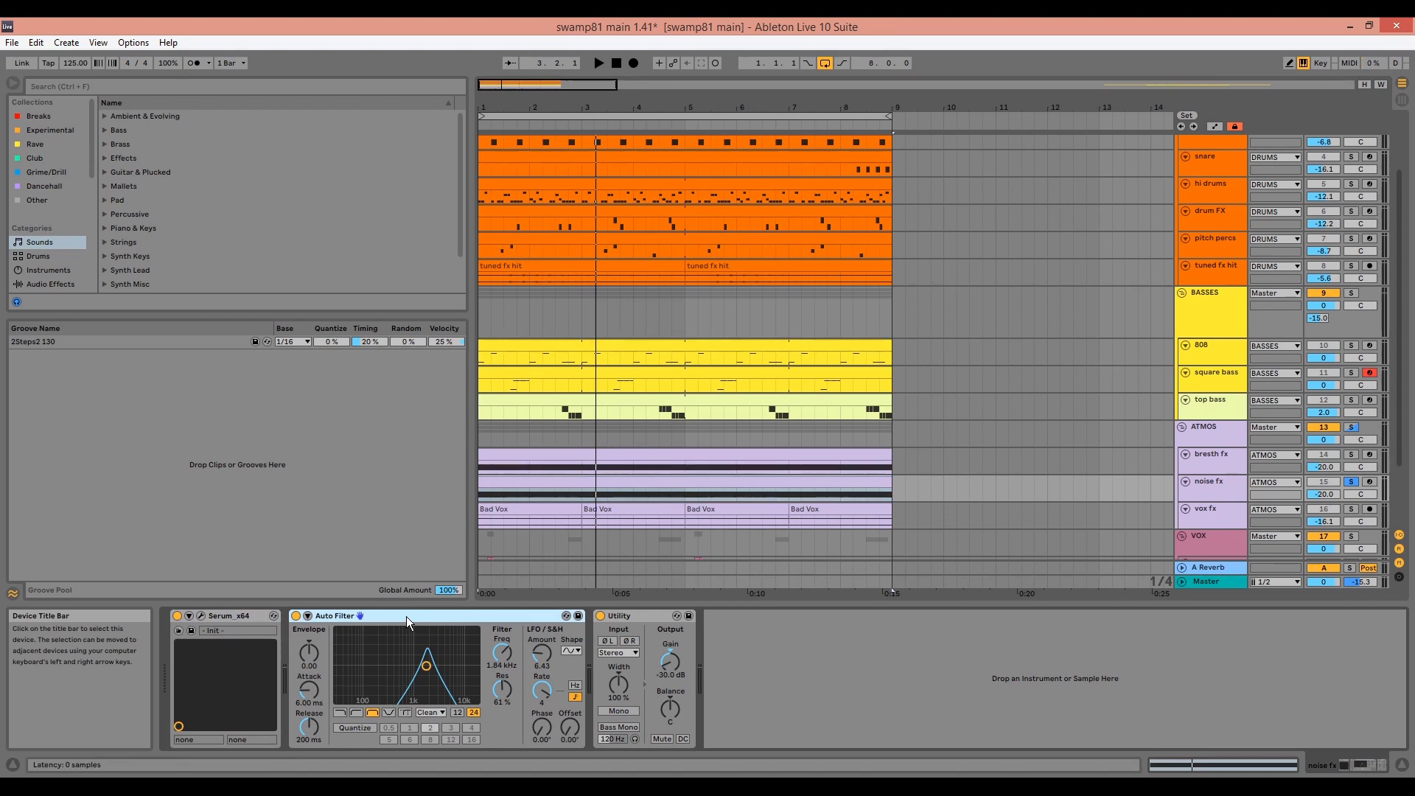
click(649, 616)
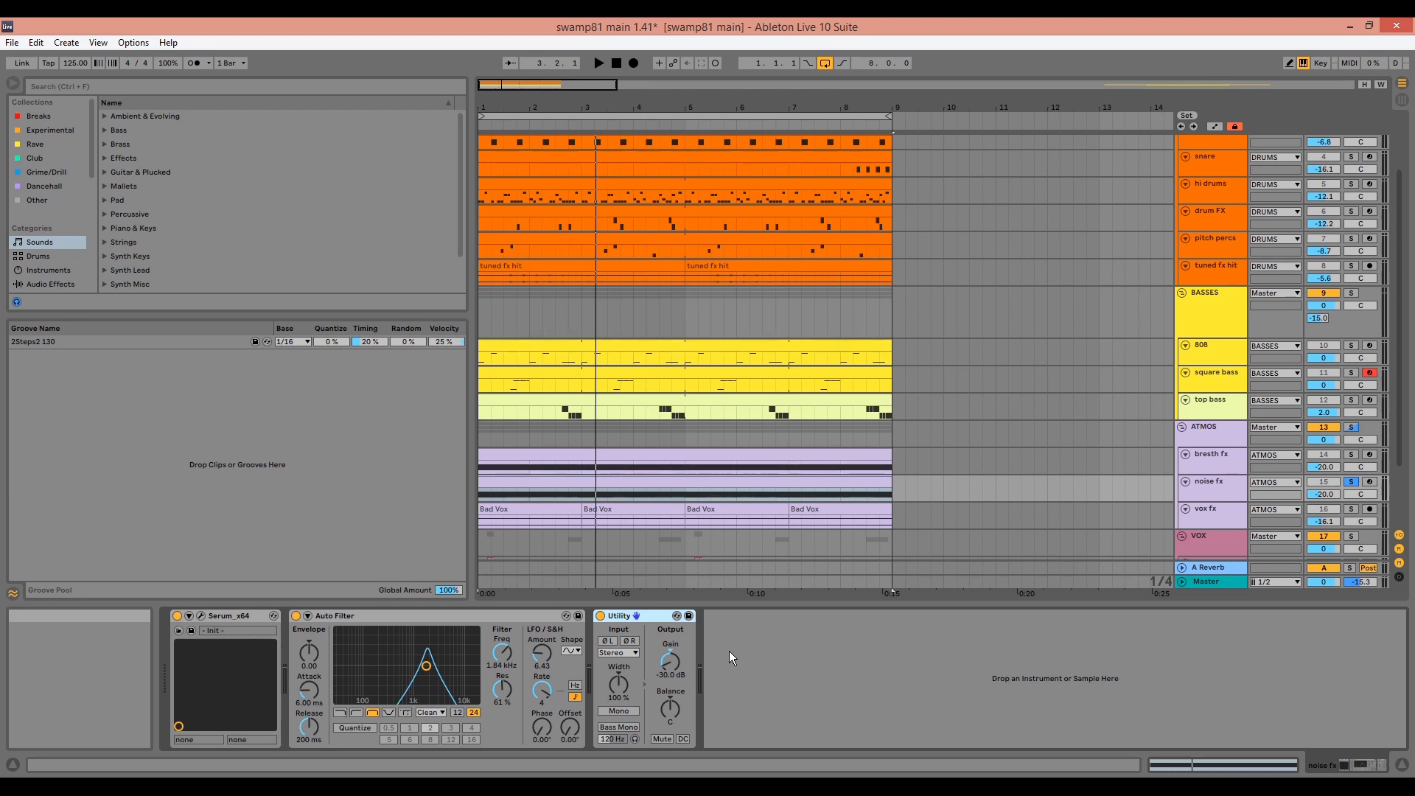
Solo the vox fx track and play its first Bad Vox clip.
scroll(958, 479, down, 1)
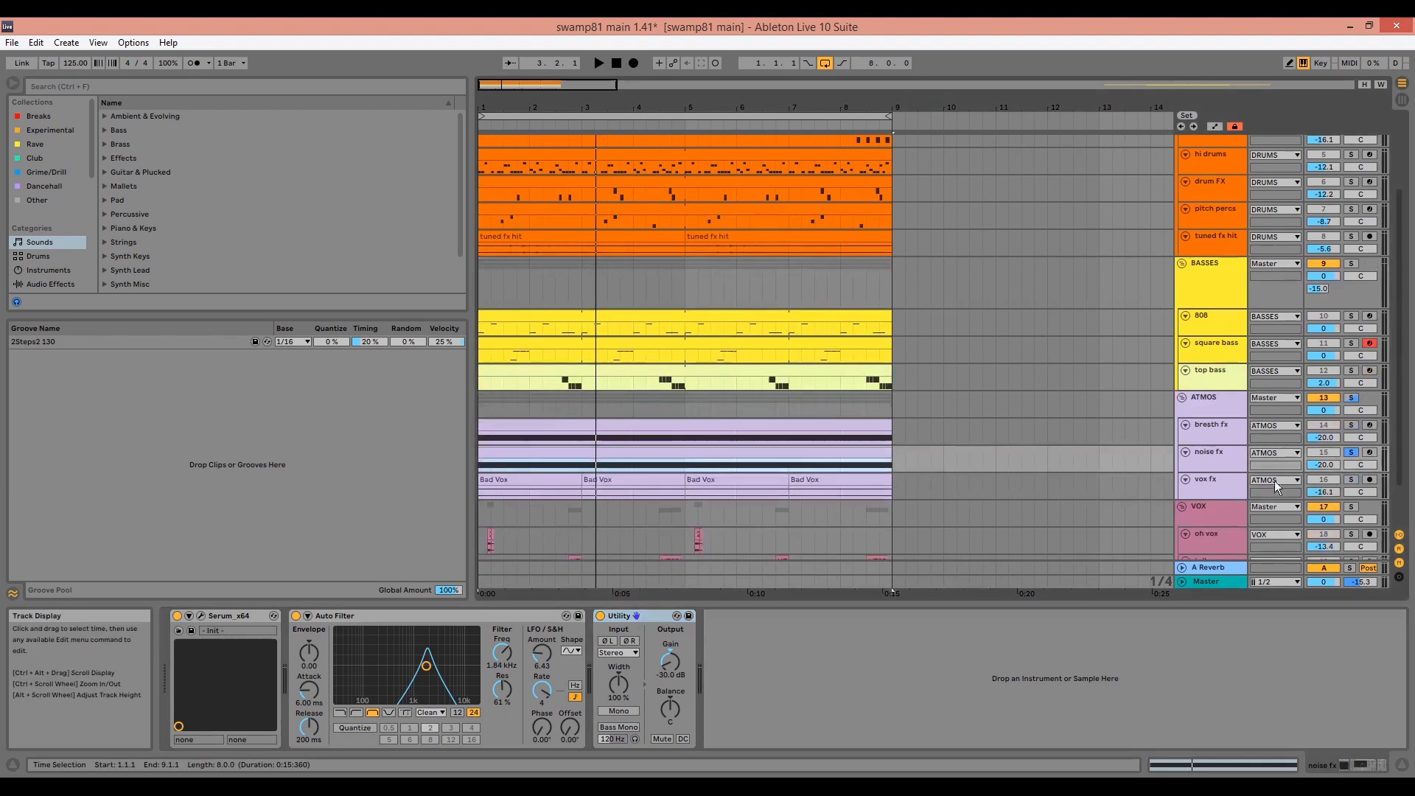
click(1353, 481)
click(543, 481)
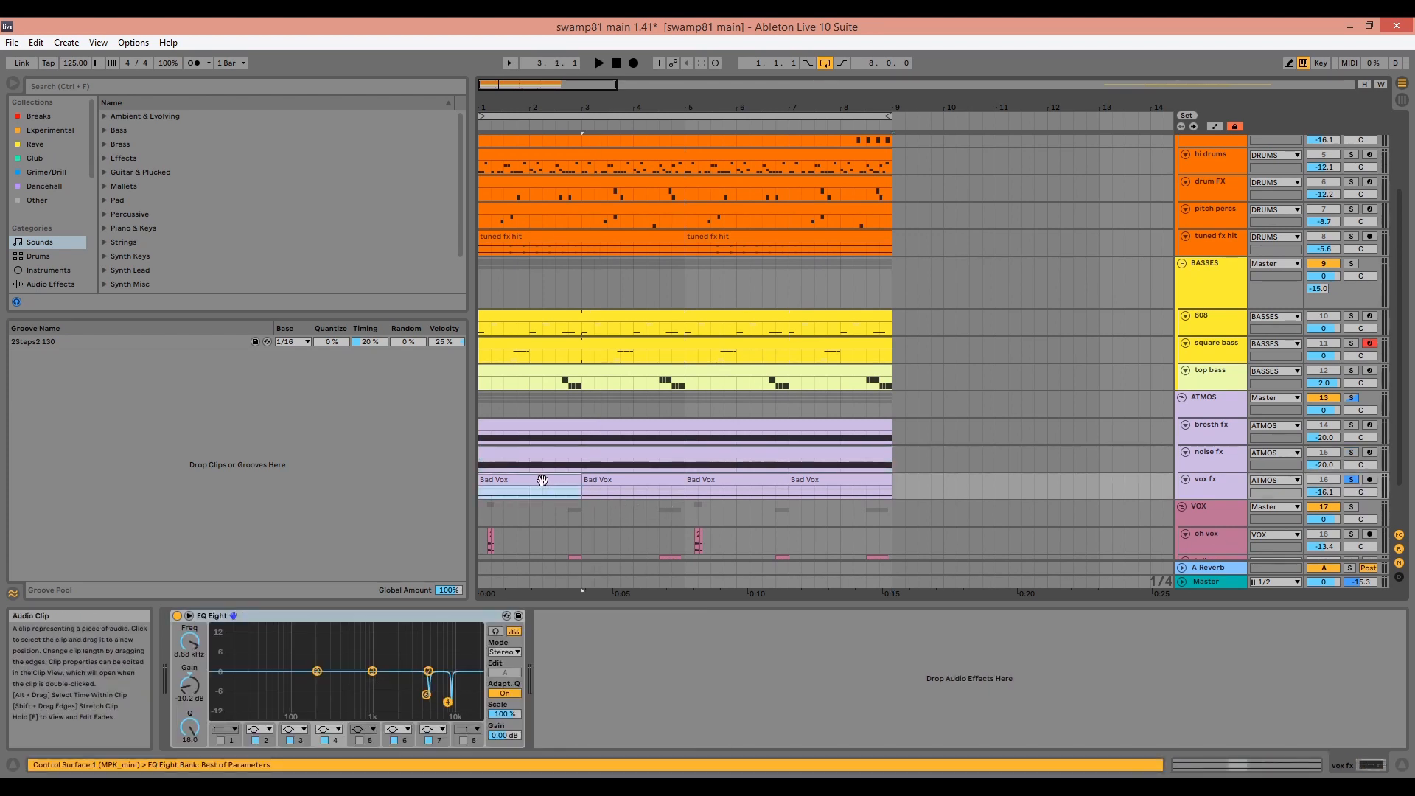
key(space)
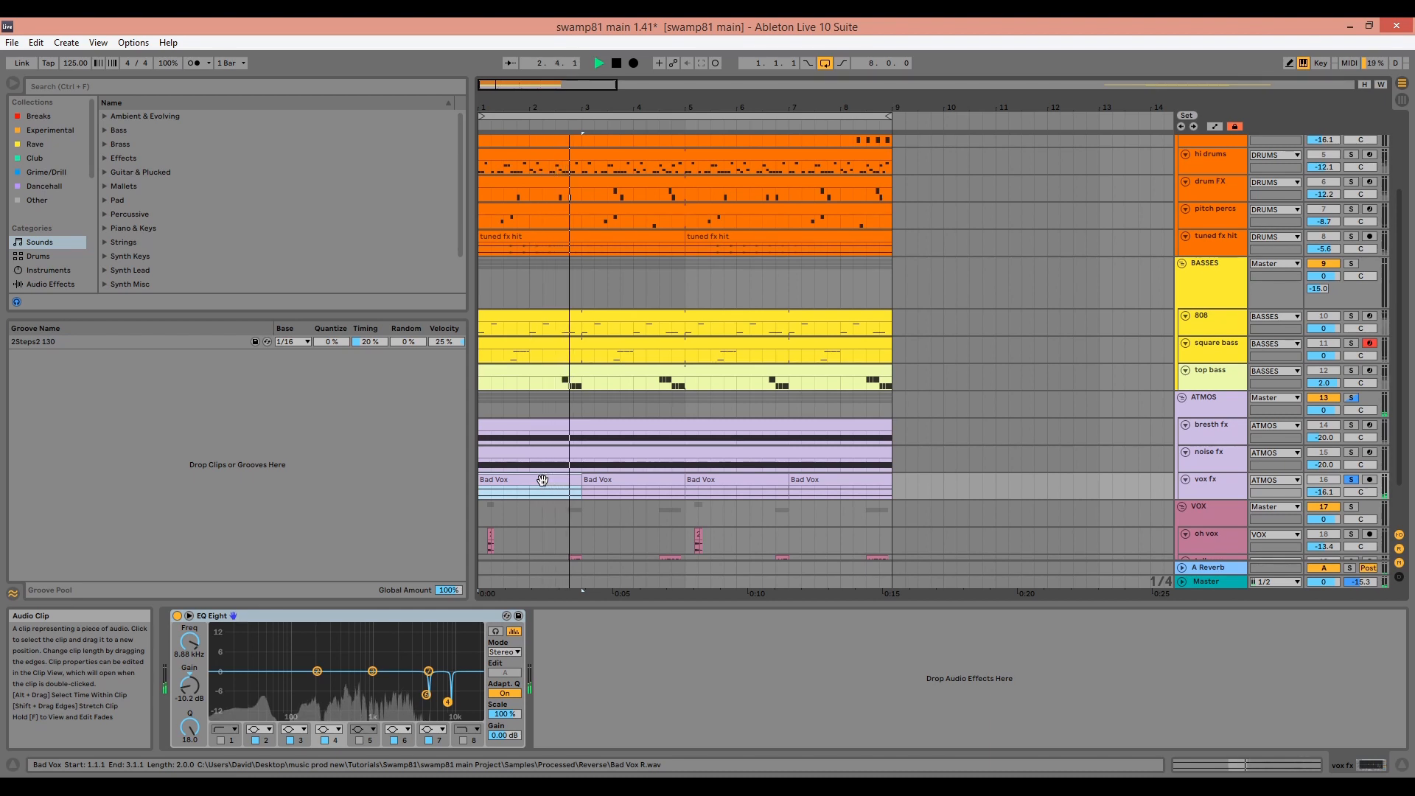
key(space)
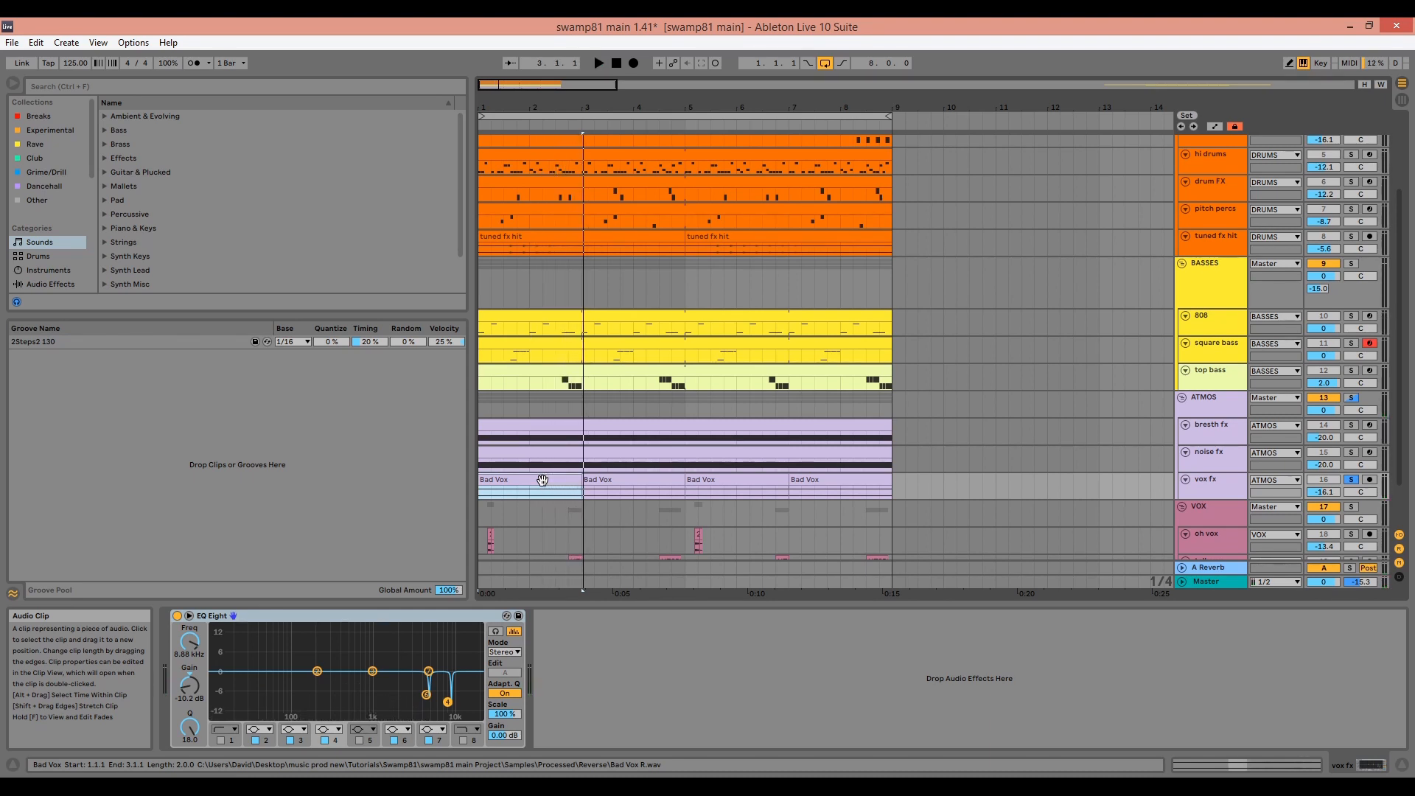
Examine the vox fx EQ Eight and compare the sound with the EQ bypassed and re-enabled during playback.
click(324, 617)
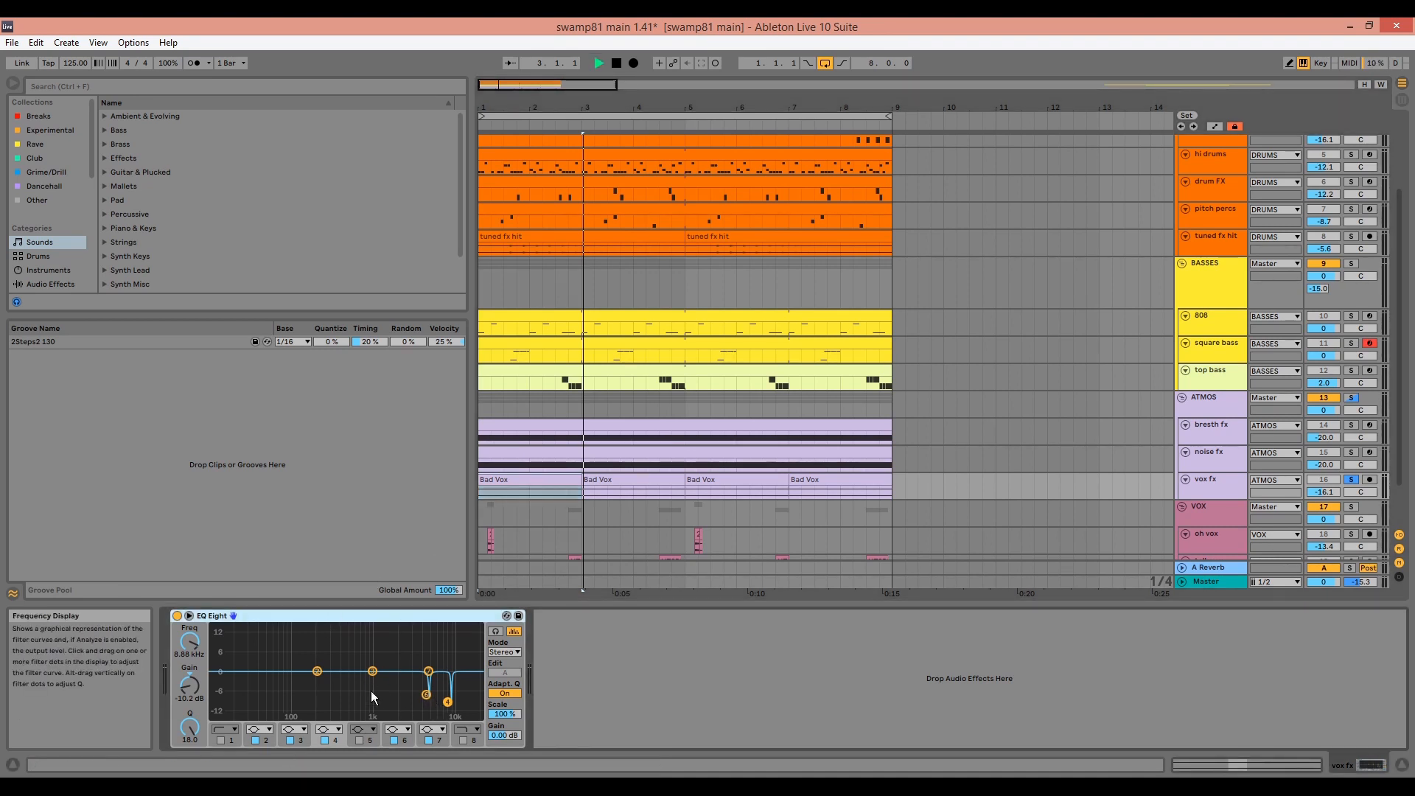
key(space)
click(177, 617)
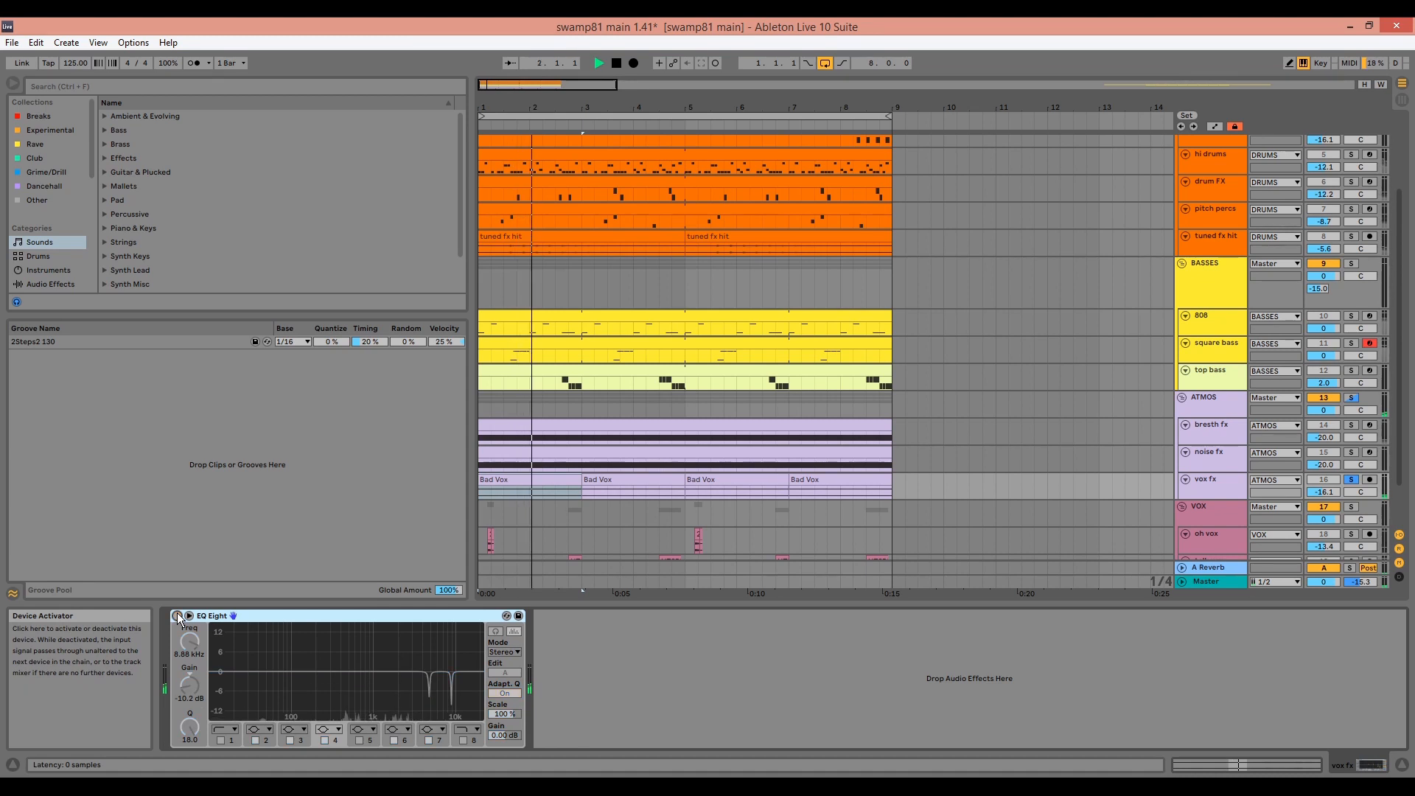
click(178, 616)
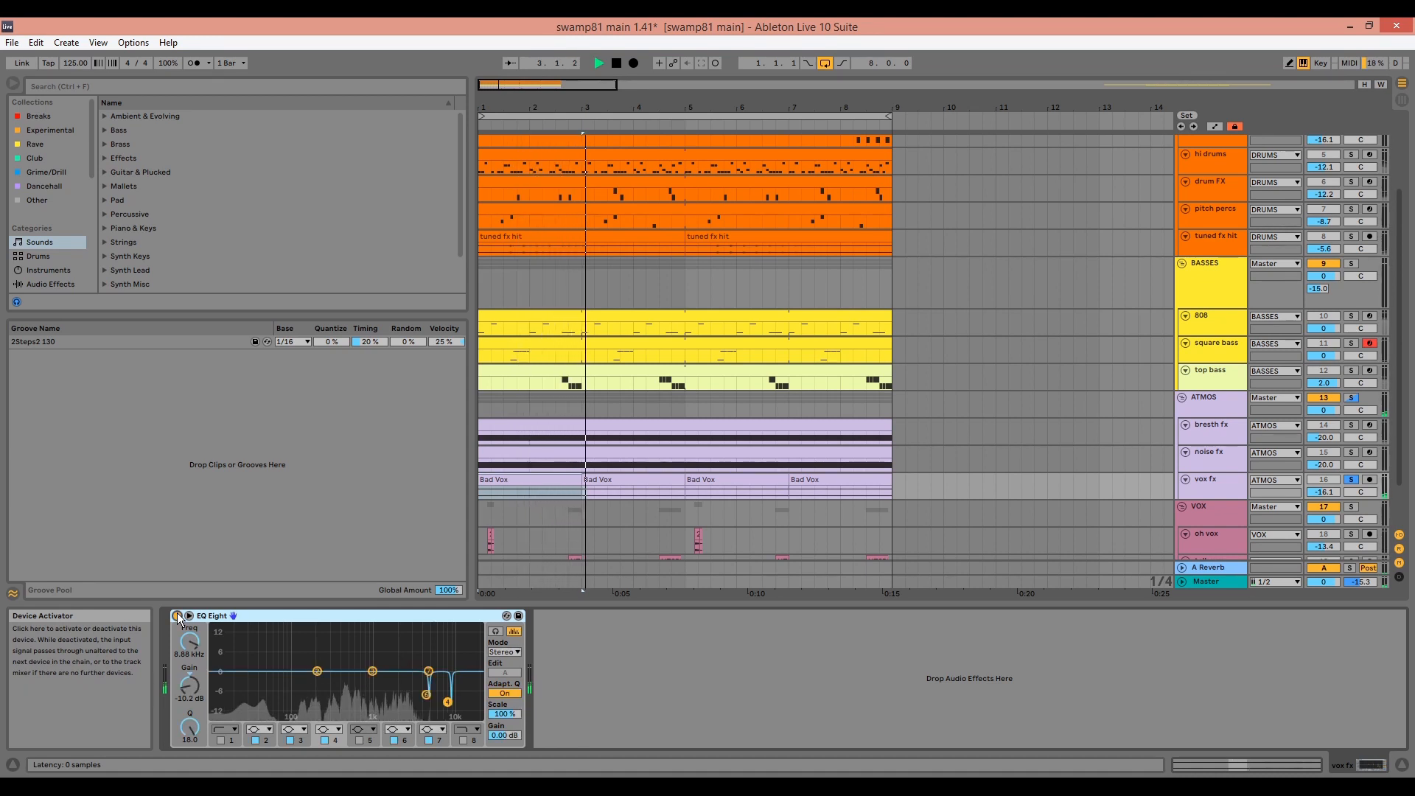
Solo the whole ATMOS group instead of the vox fx track and play it.
click(1206, 400)
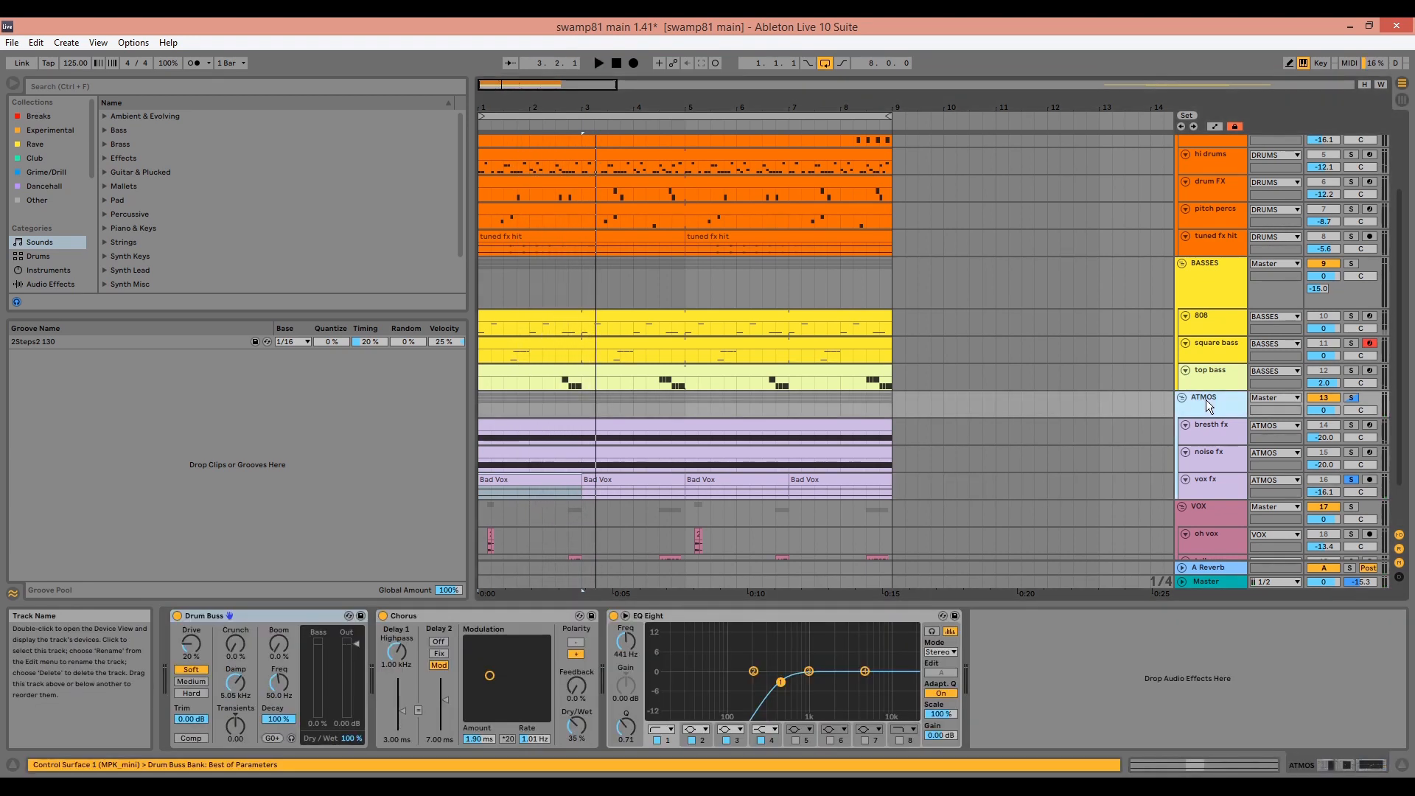
click(1353, 399)
key(space)
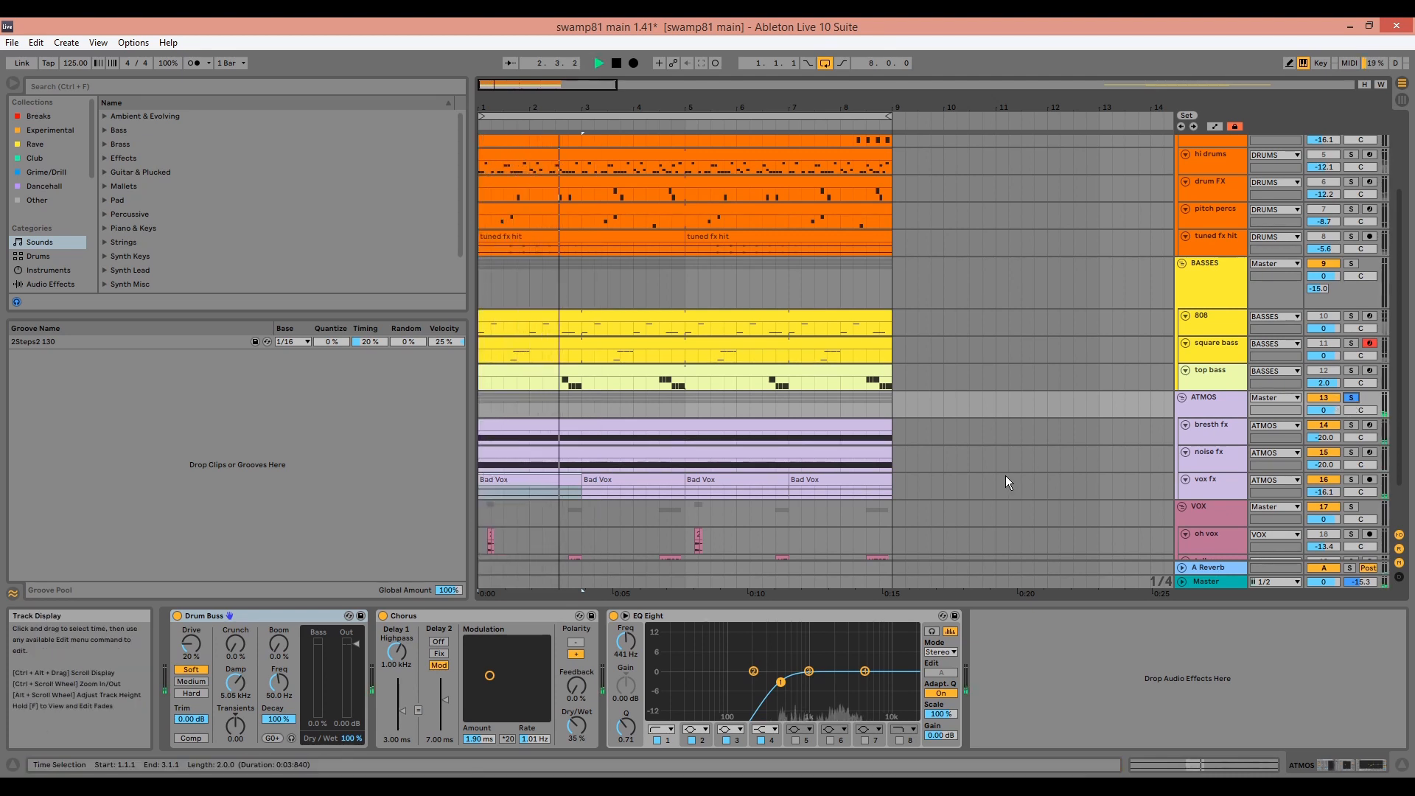
key(space)
Examine the ATMOS group's Drum Buss and EQ Eight, and enlarge the track to show its reverb send.
click(299, 617)
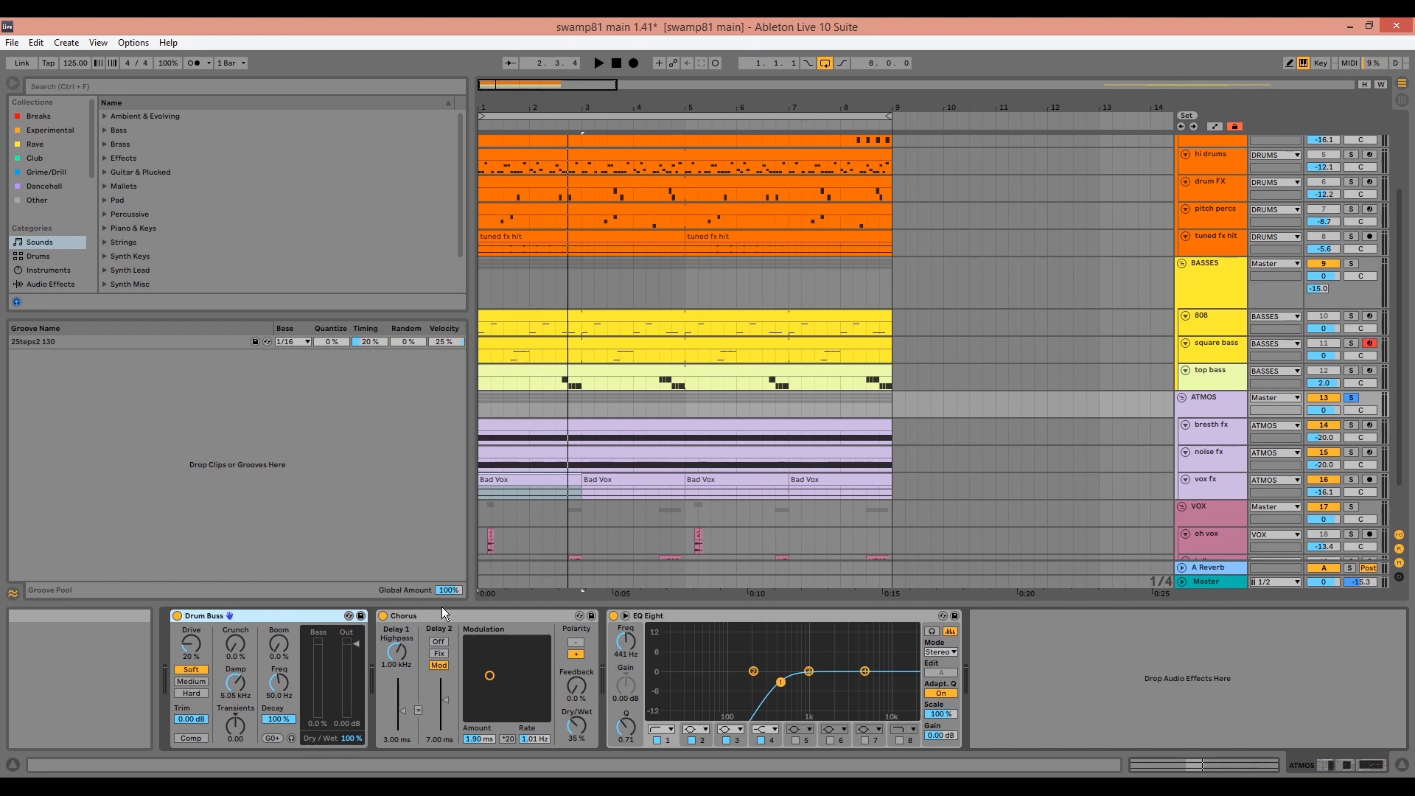
click(671, 617)
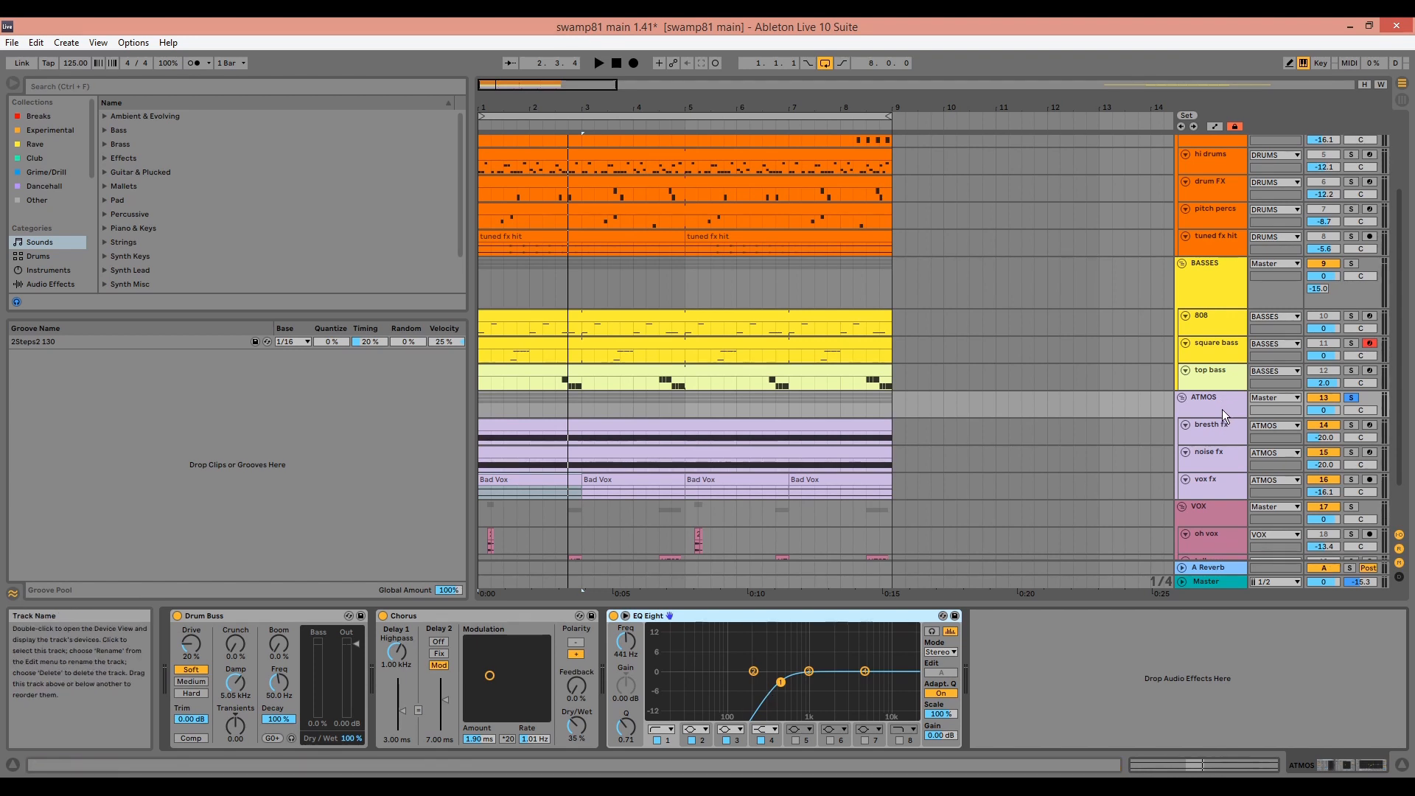
drag(1224, 418, 1225, 429)
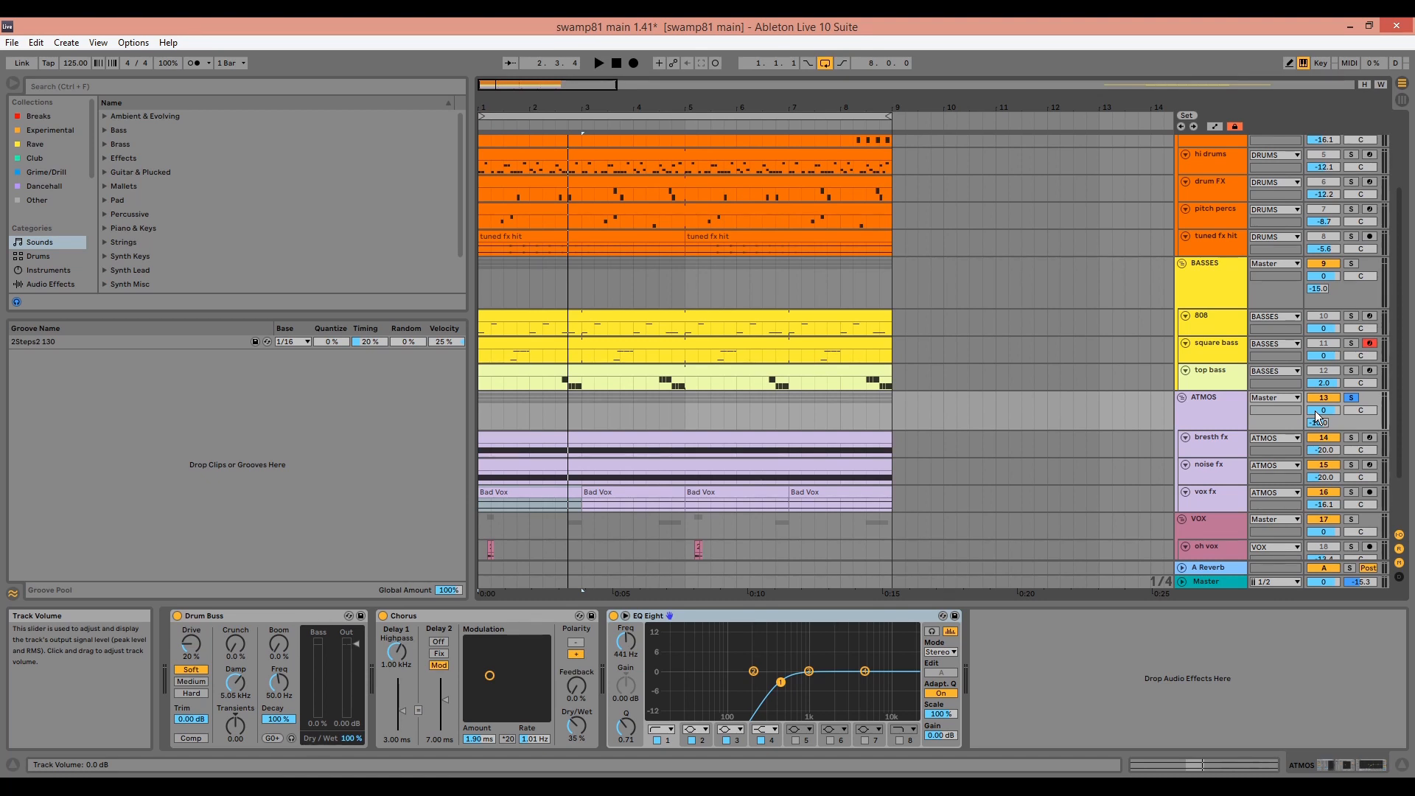
Solo the VOX group and play it from the start of the eight-bar loop.
scroll(1327, 457, down, 1)
click(1356, 498)
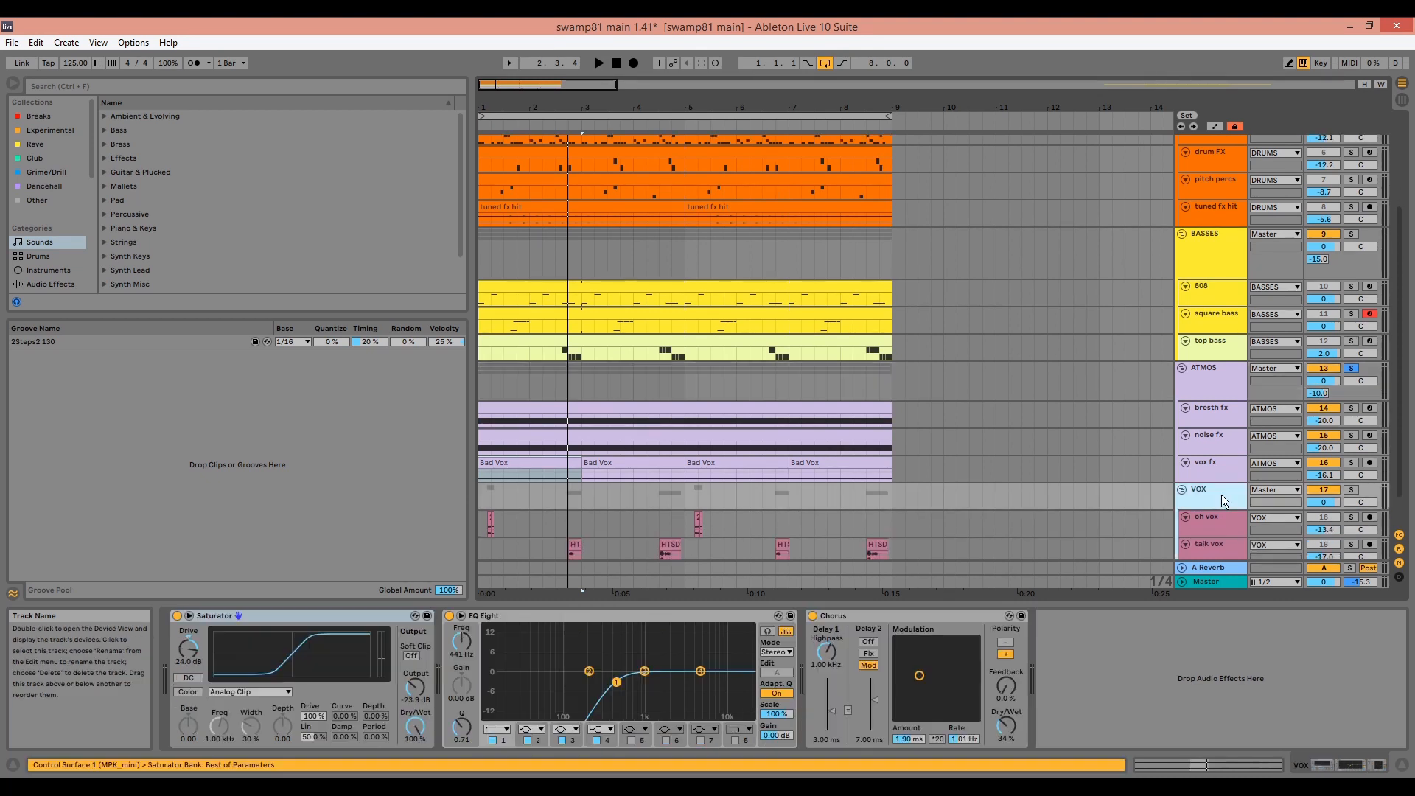
click(1355, 490)
scroll(691, 522, down, 2)
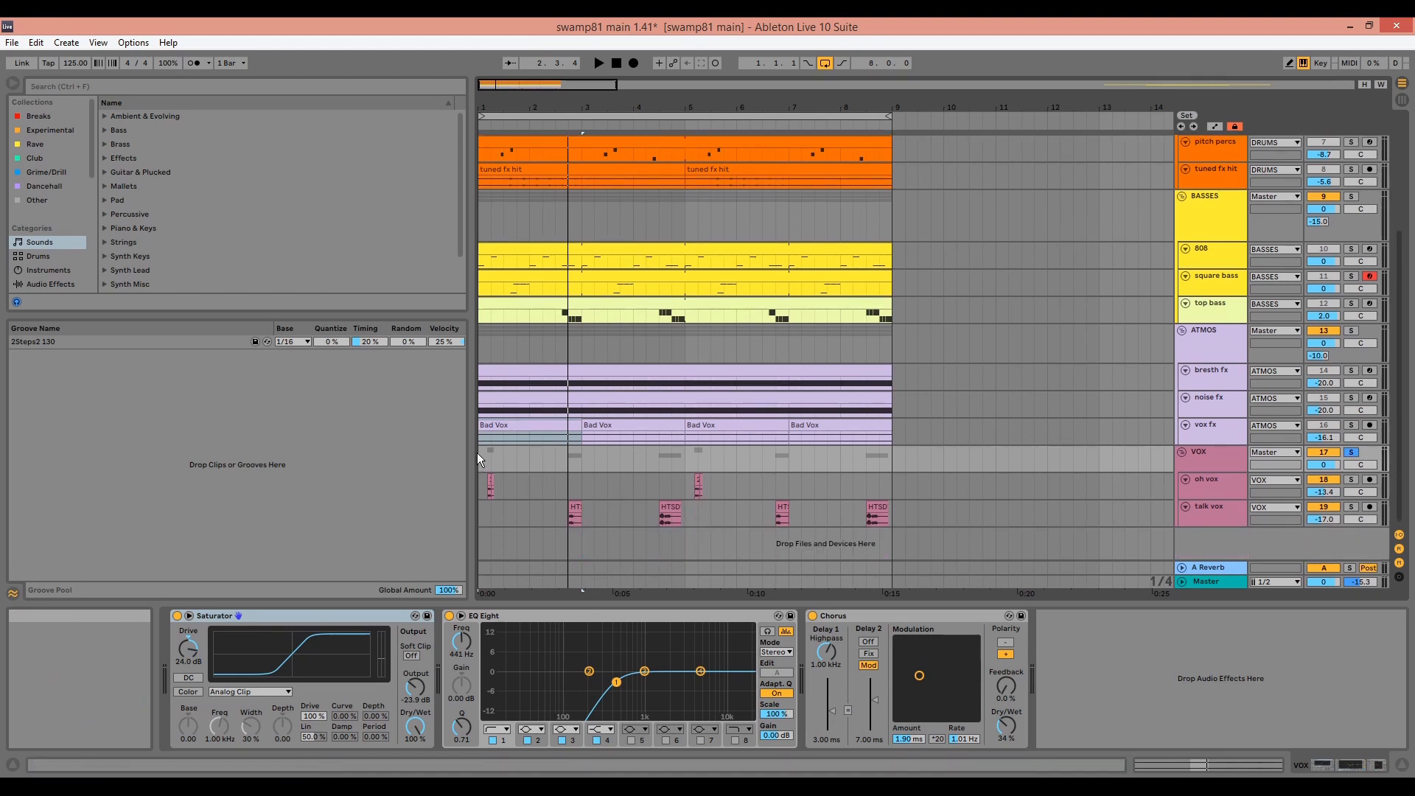
click(502, 114)
key(space)
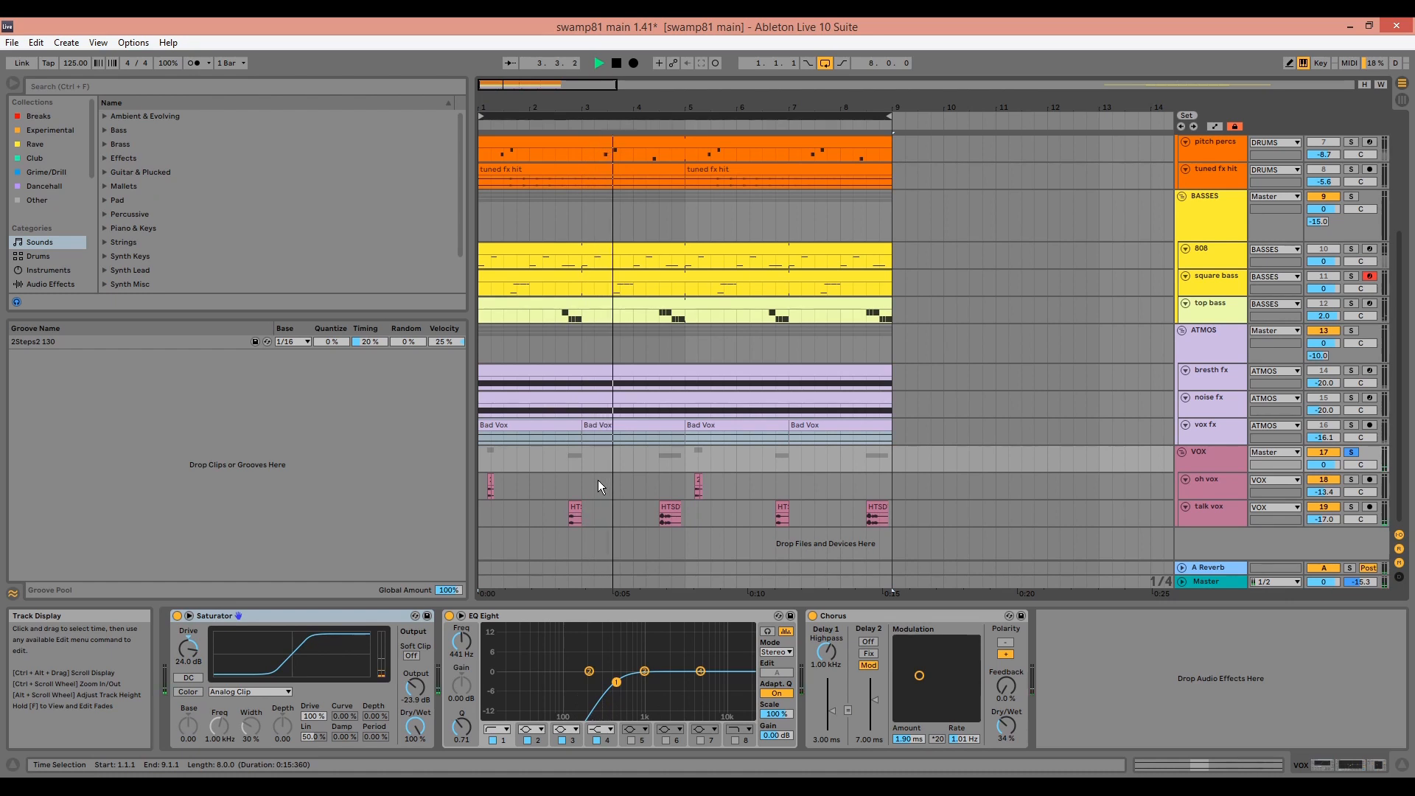
scroll(598, 479, up, 1)
key(space)
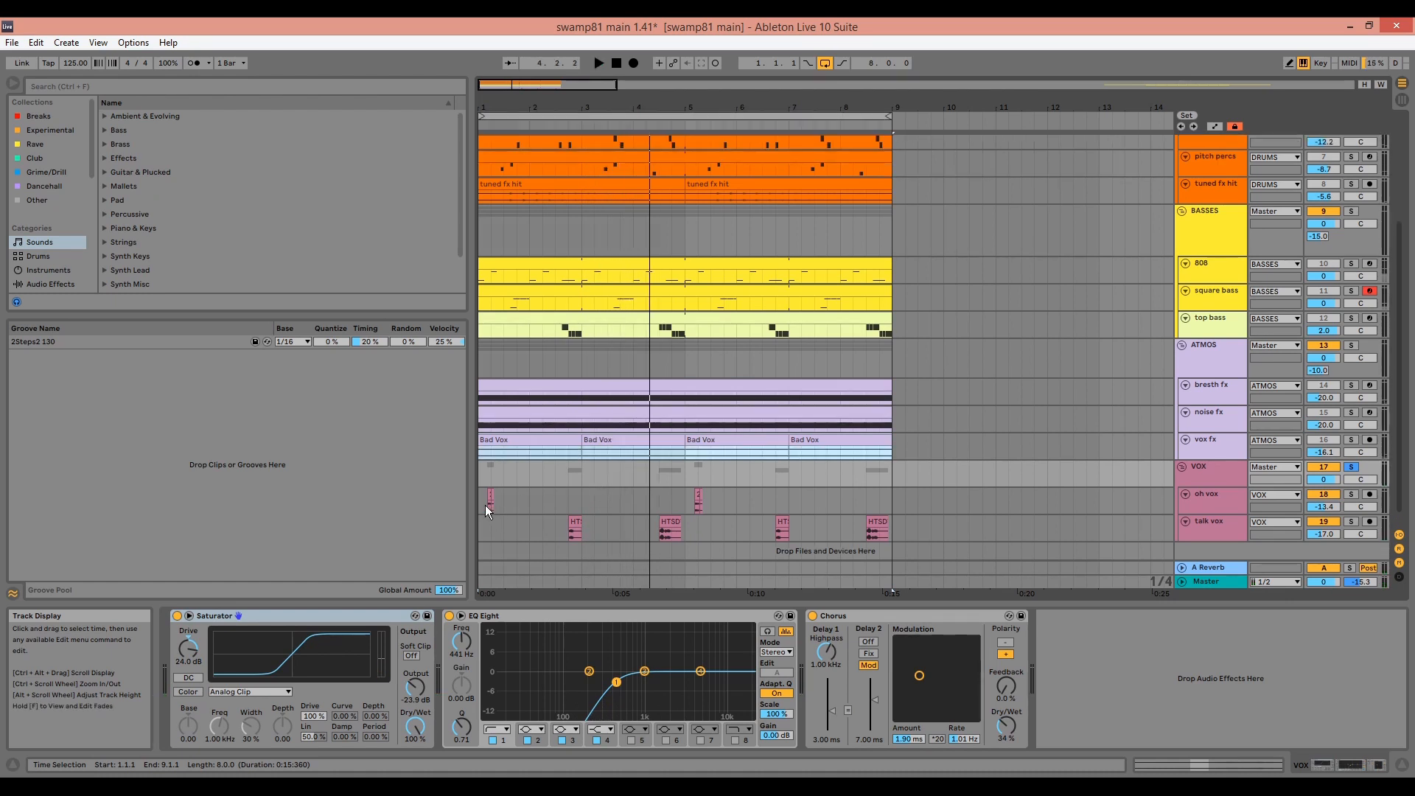
Locate the oh vox clip and play the talk vox track from just before its first clip.
click(480, 504)
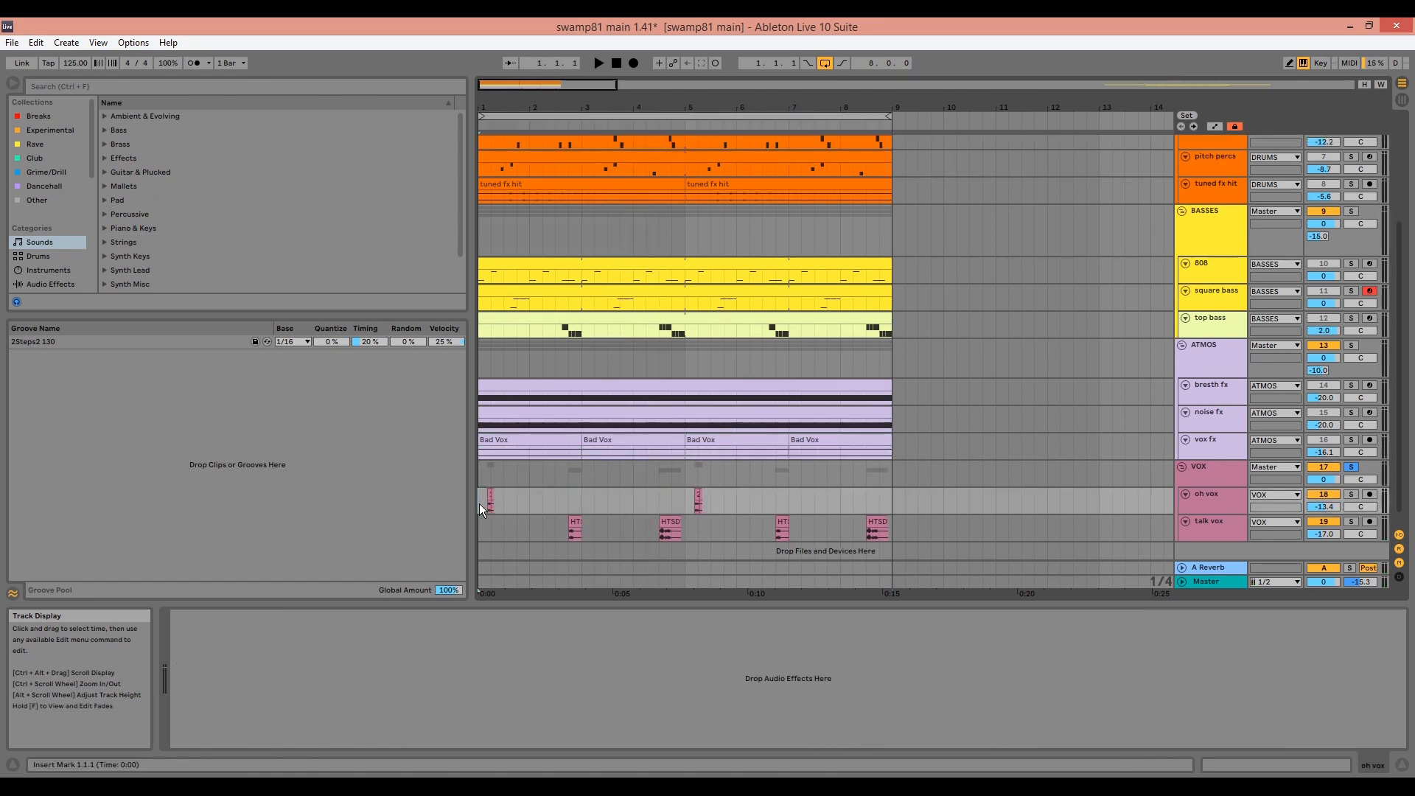
click(555, 530)
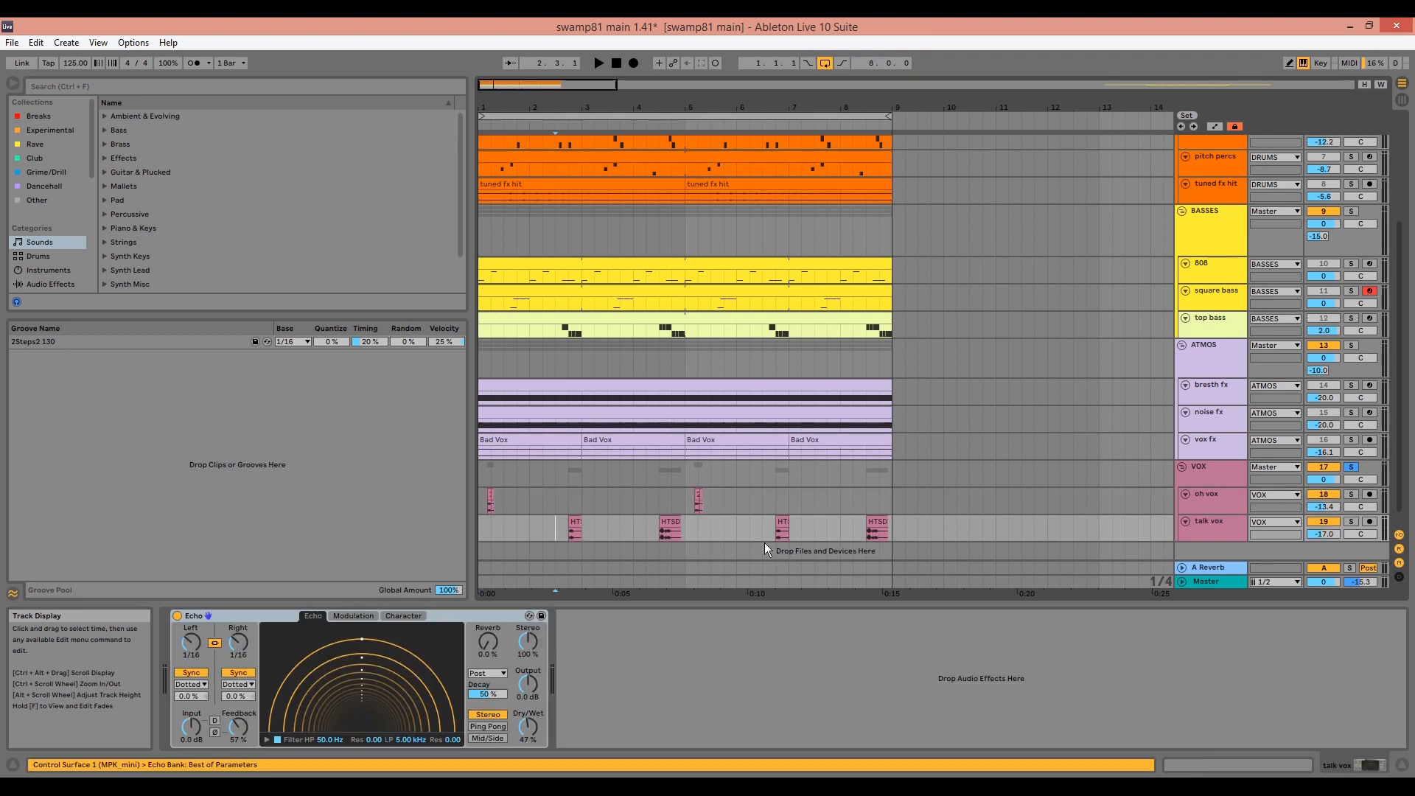
key(space)
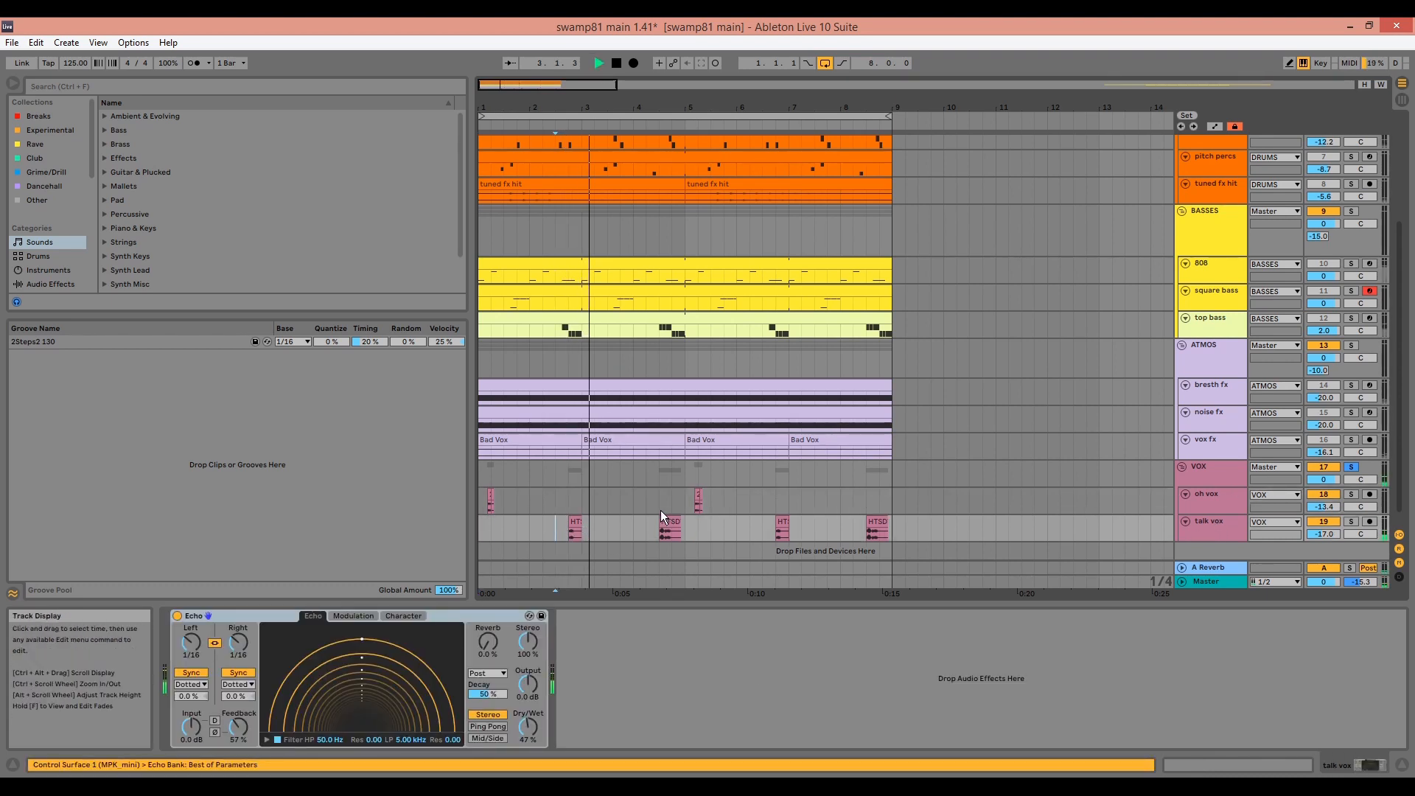
click(650, 522)
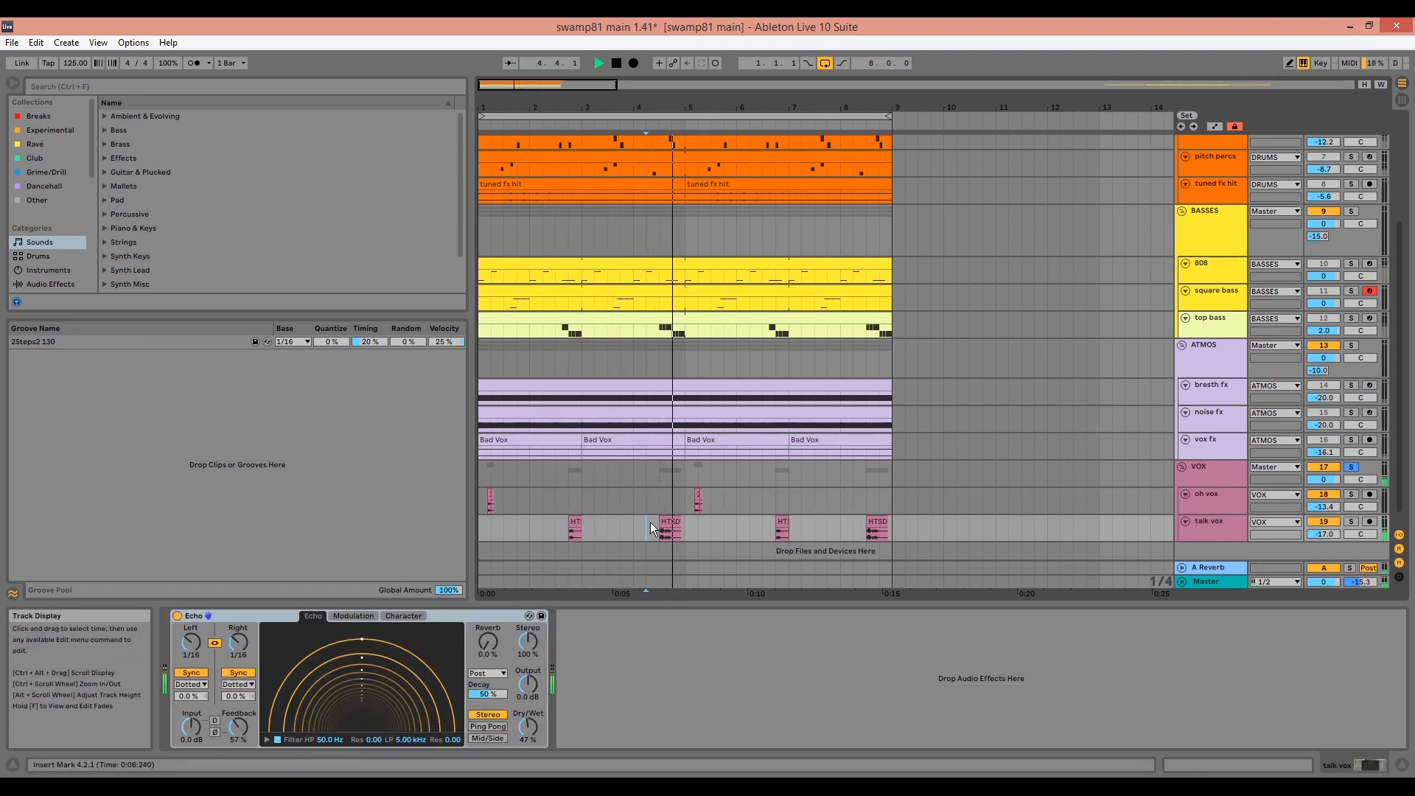
key(space)
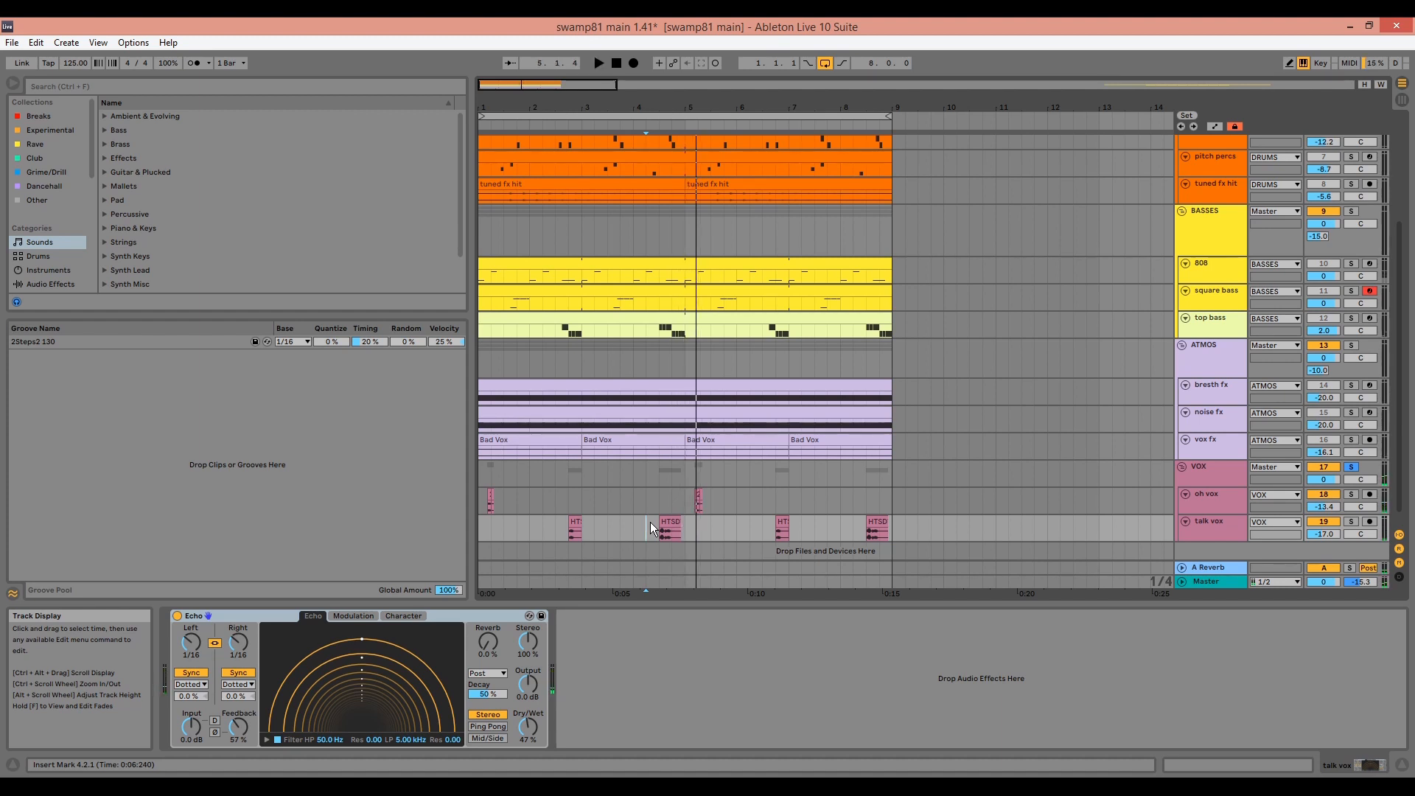
Check the oh vox track for devices and compare the talk vox sound with its Echo bypassed and re-enabled.
click(1209, 497)
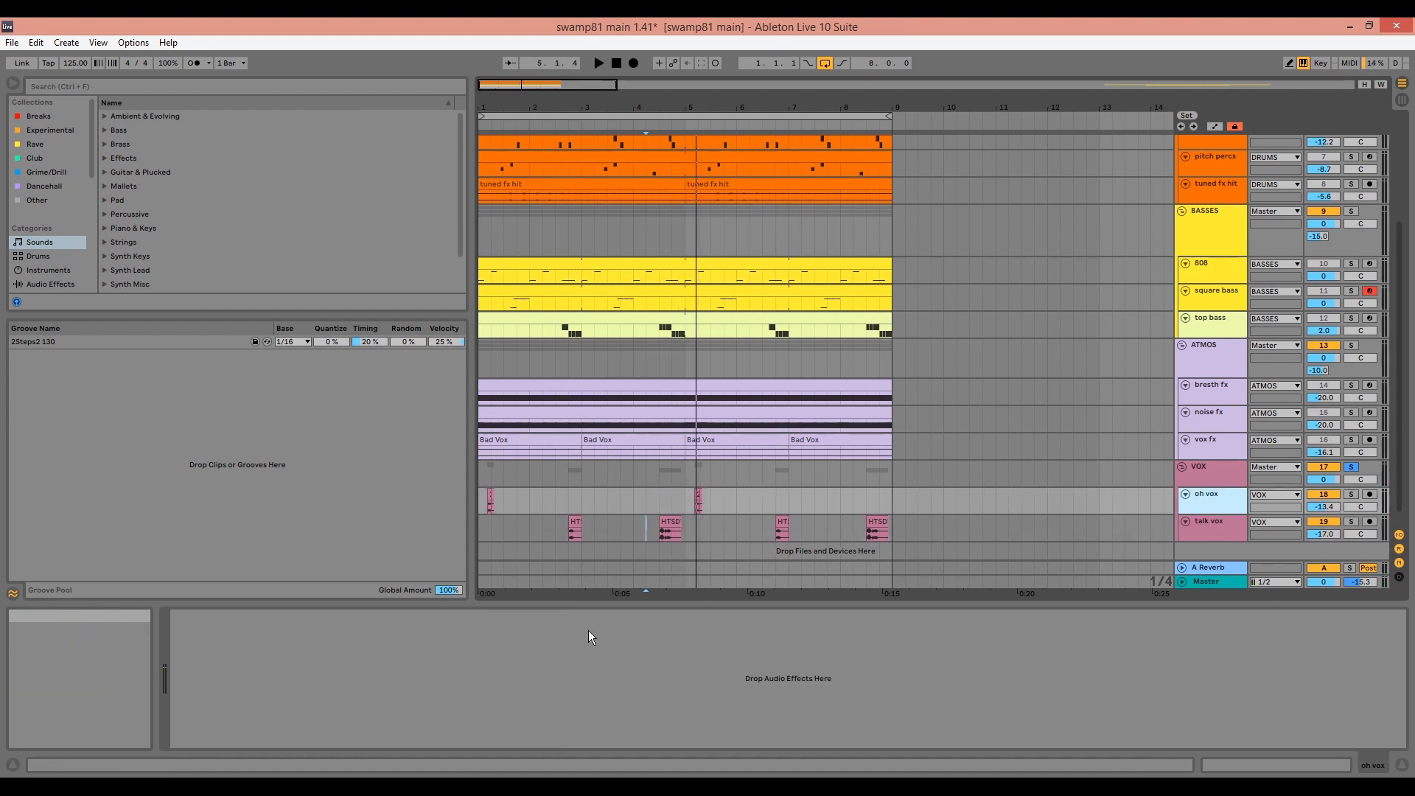
click(1187, 530)
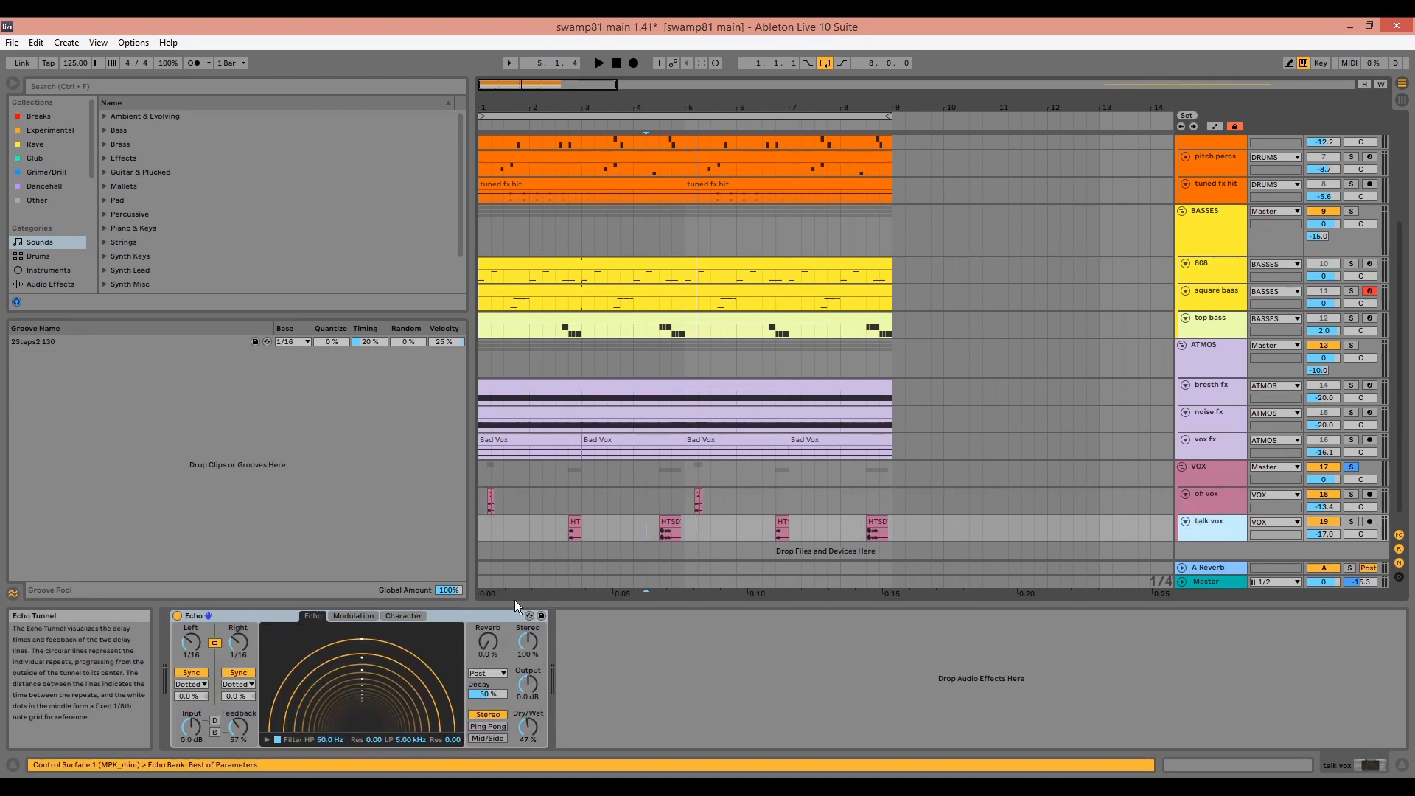
key(space)
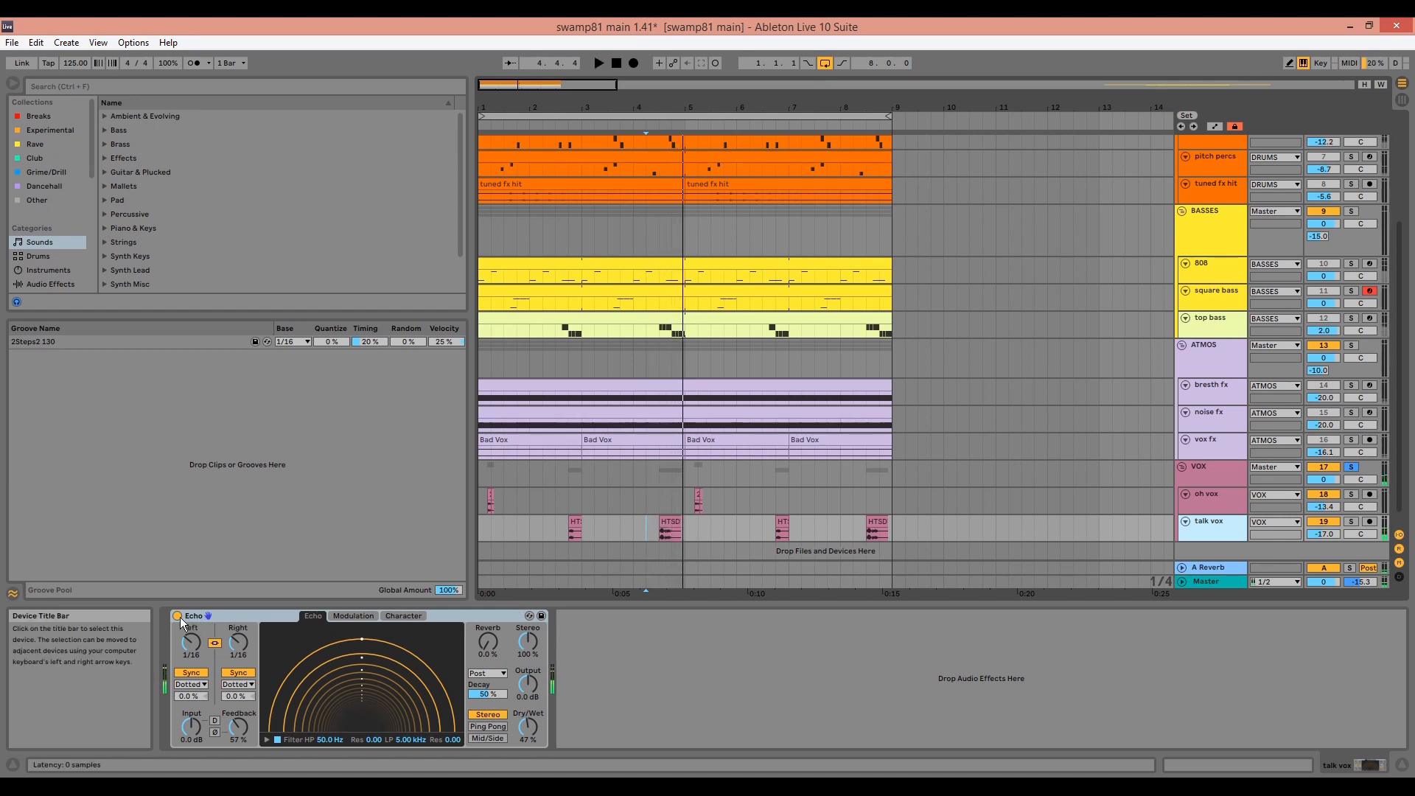
click(177, 616)
click(177, 617)
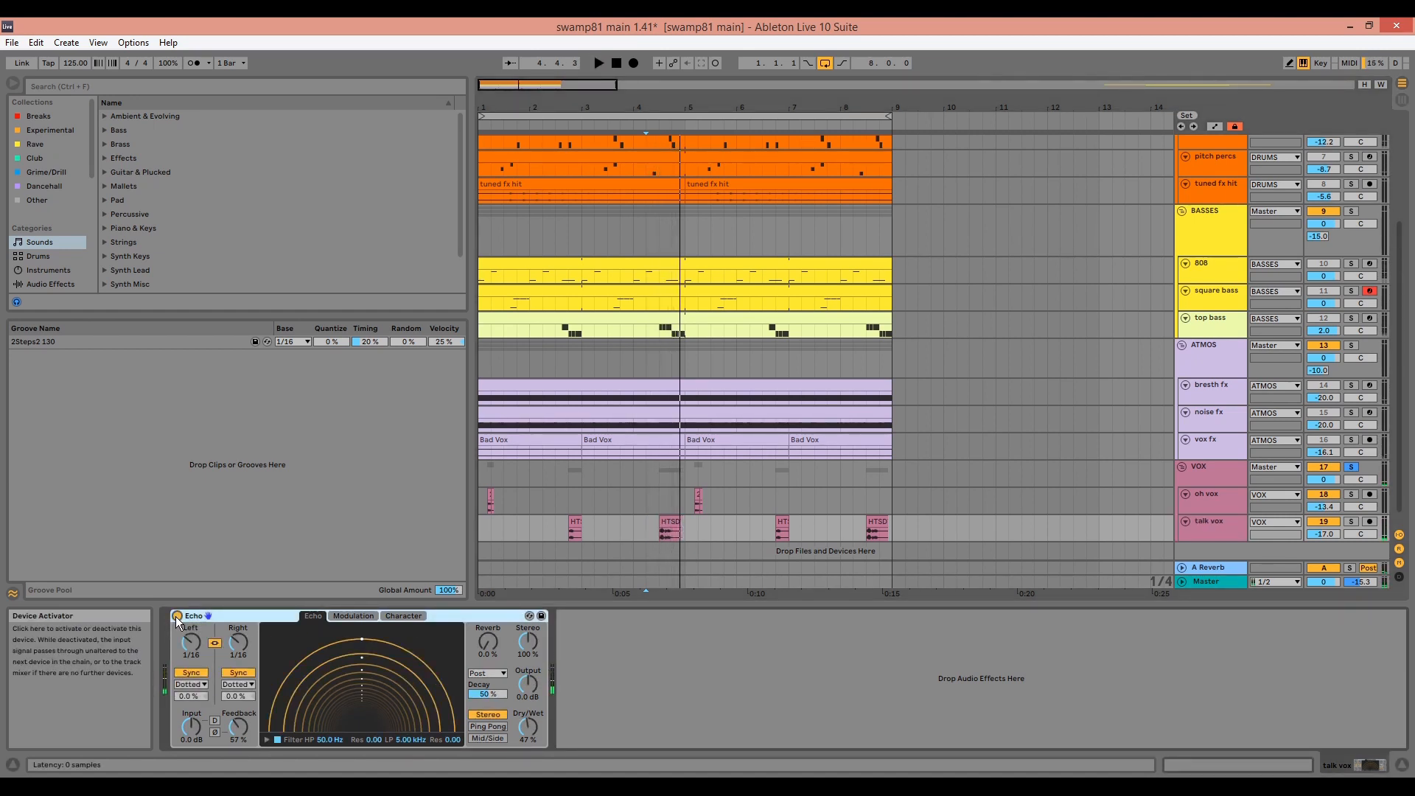
Examine the VOX group's Saturator, EQ Eight and Chorus, and enlarge the track to show its reverb send.
click(1209, 480)
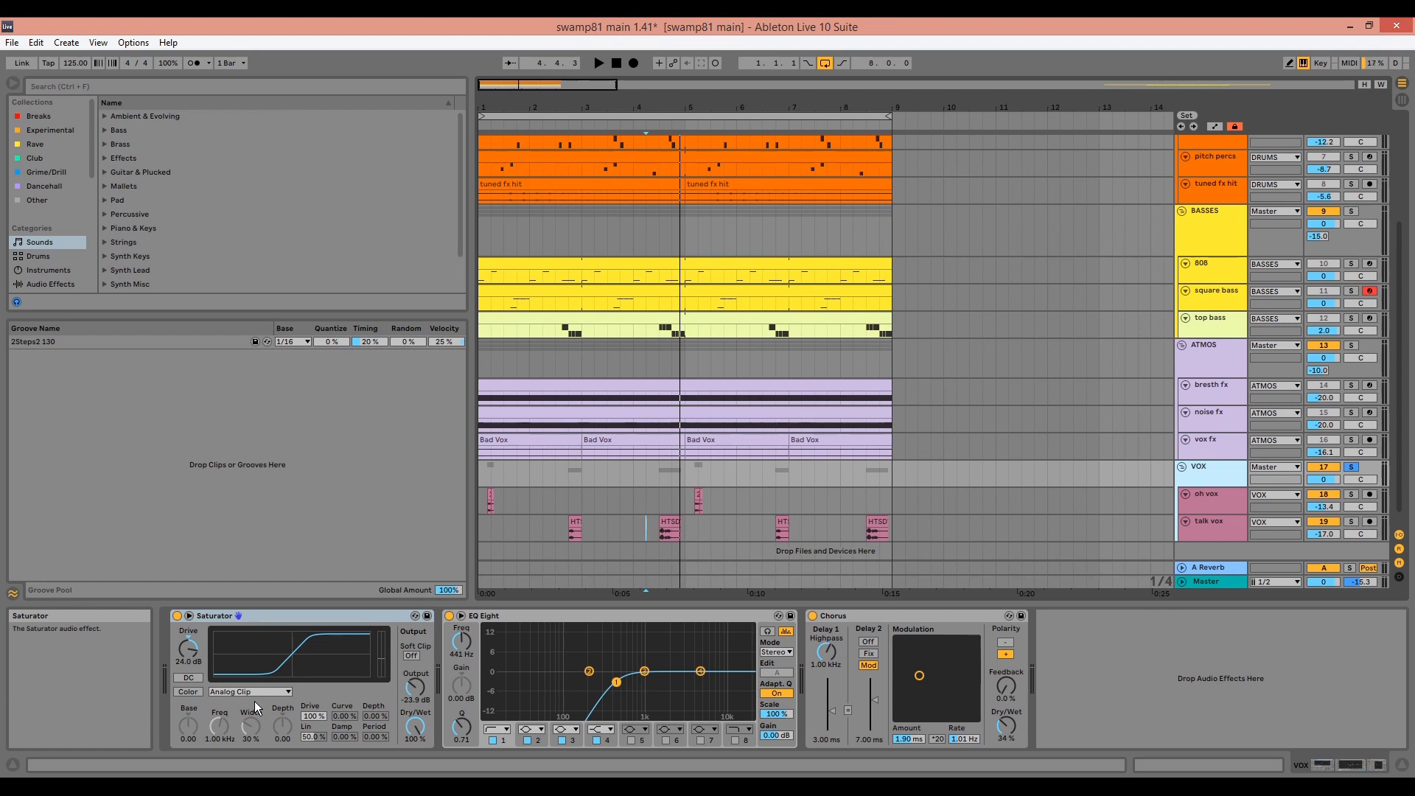
click(559, 617)
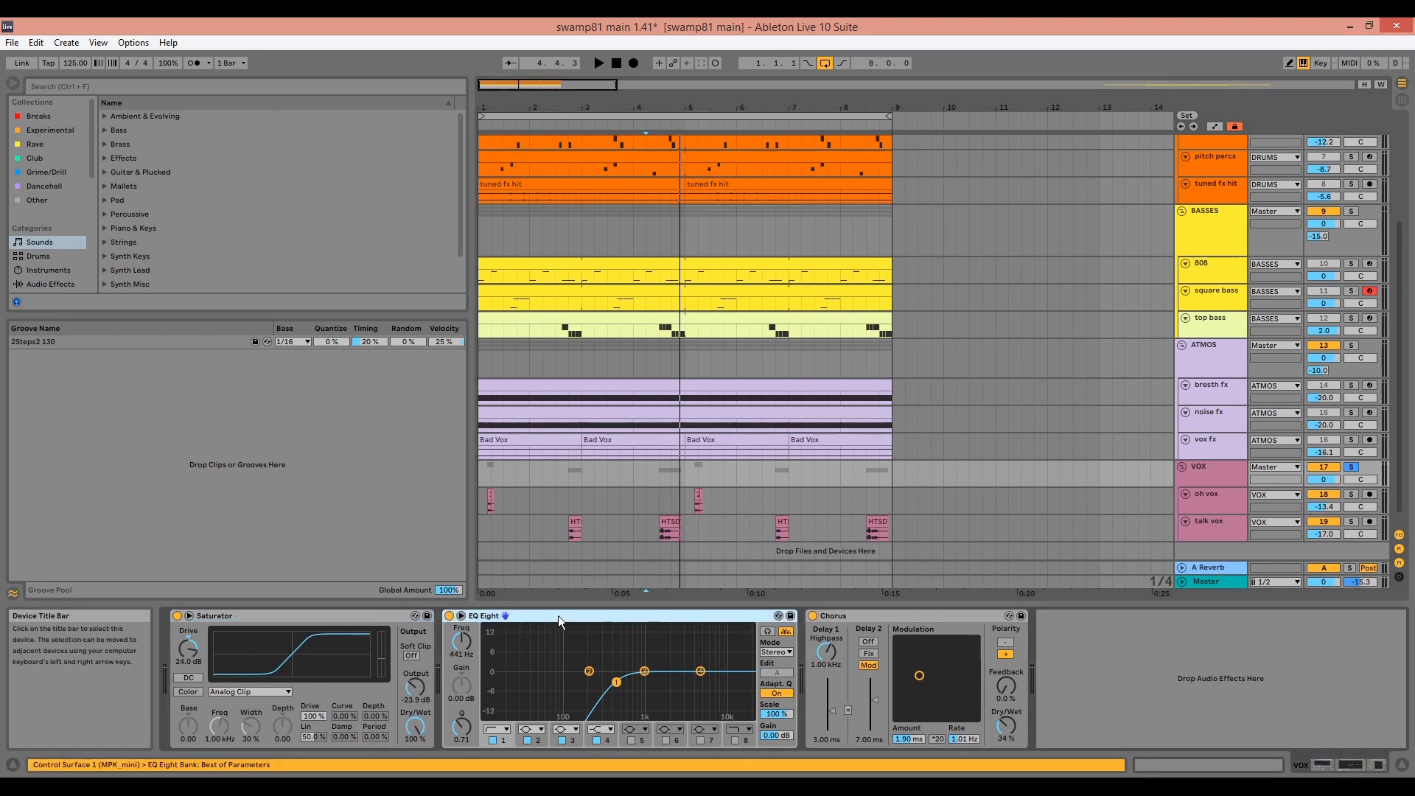
click(860, 616)
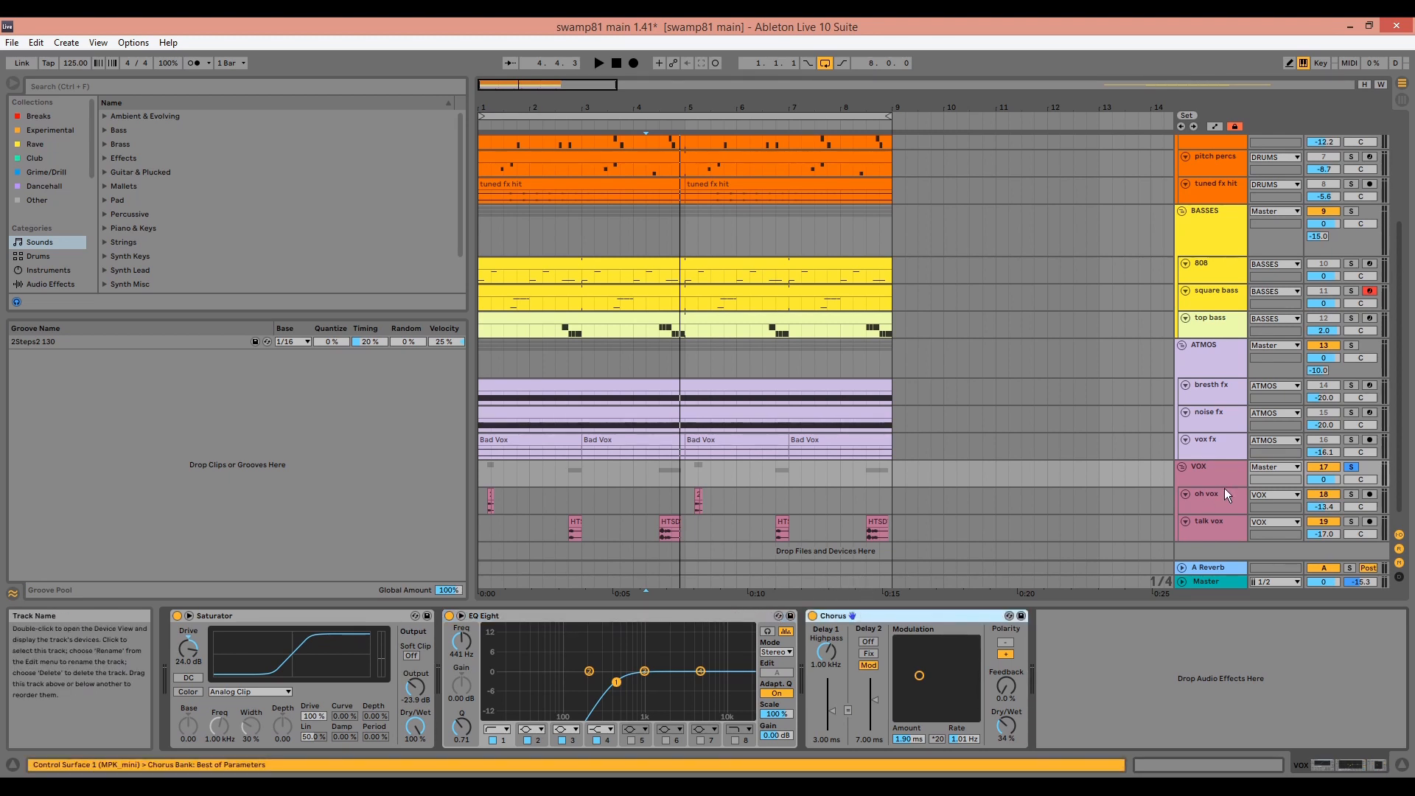
drag(1224, 488, 1224, 497)
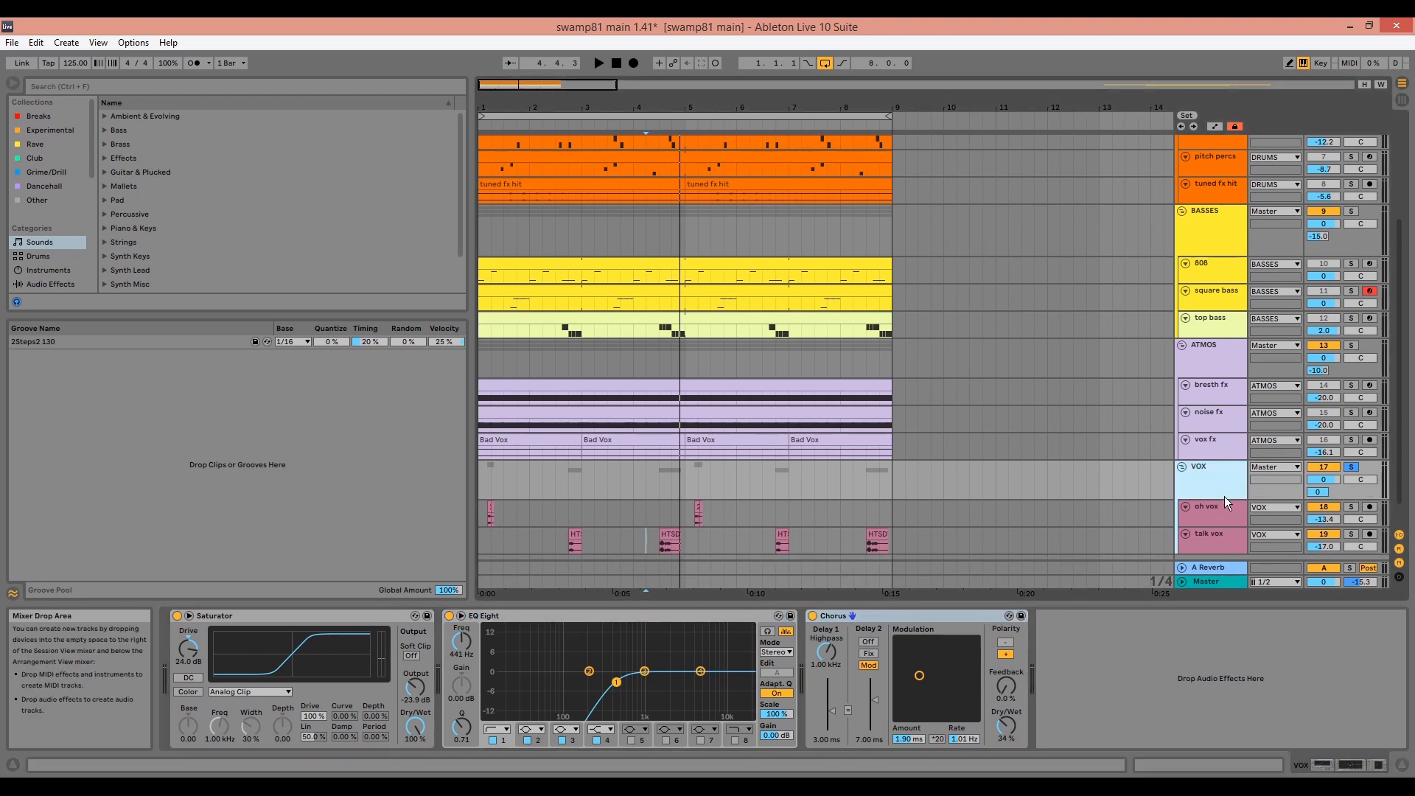
click(1320, 492)
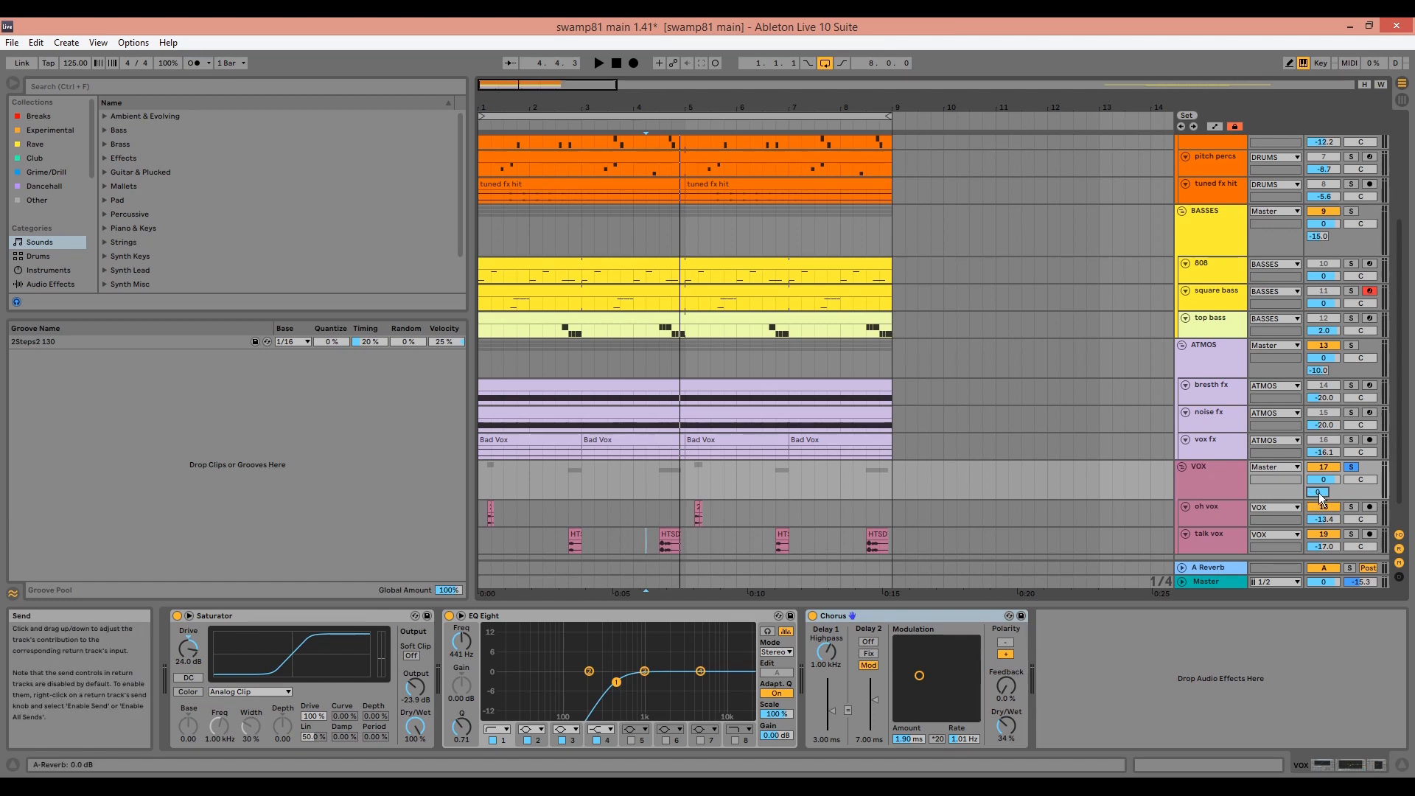
Turn off the VOX group's solo and optimize the arrangement height to even out the track heights.
click(1351, 468)
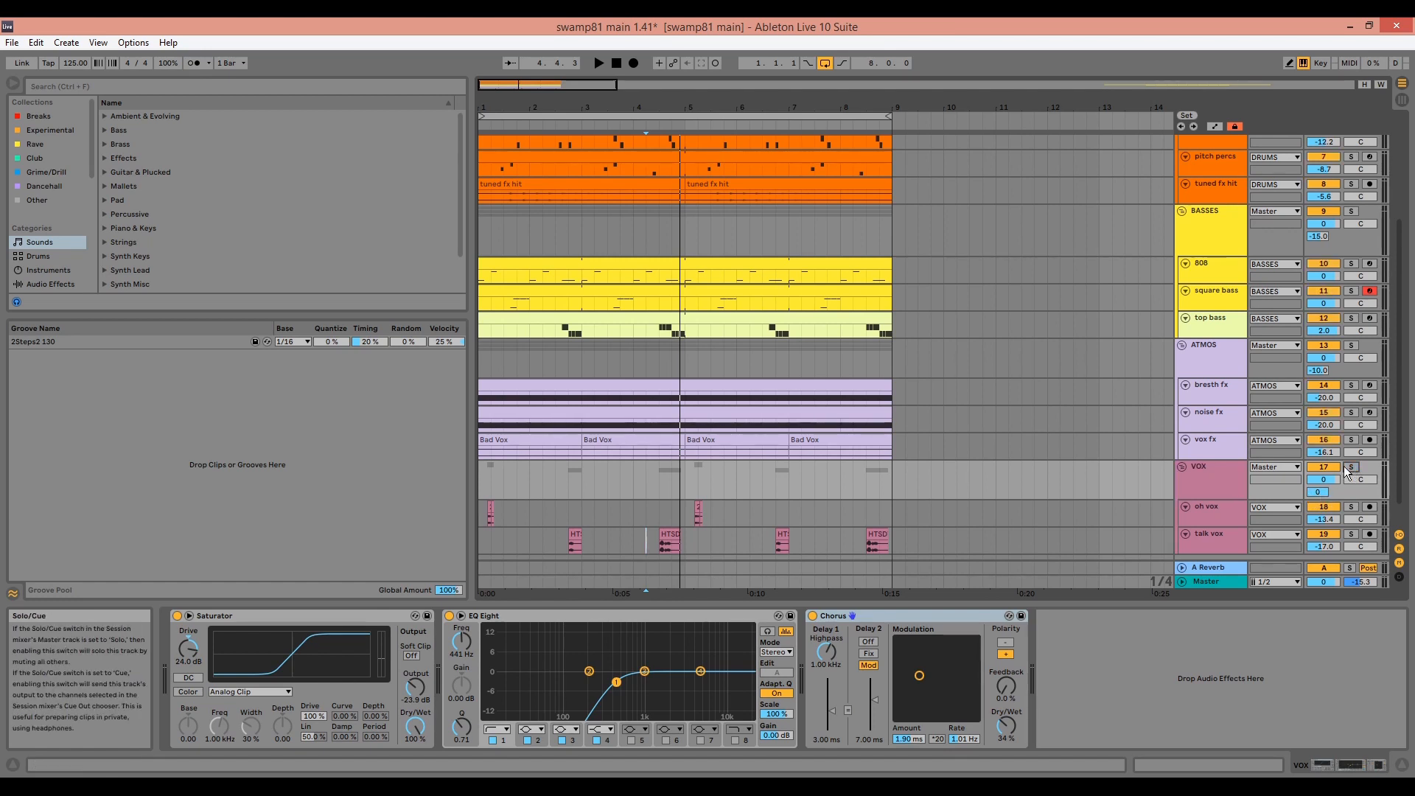
click(1361, 86)
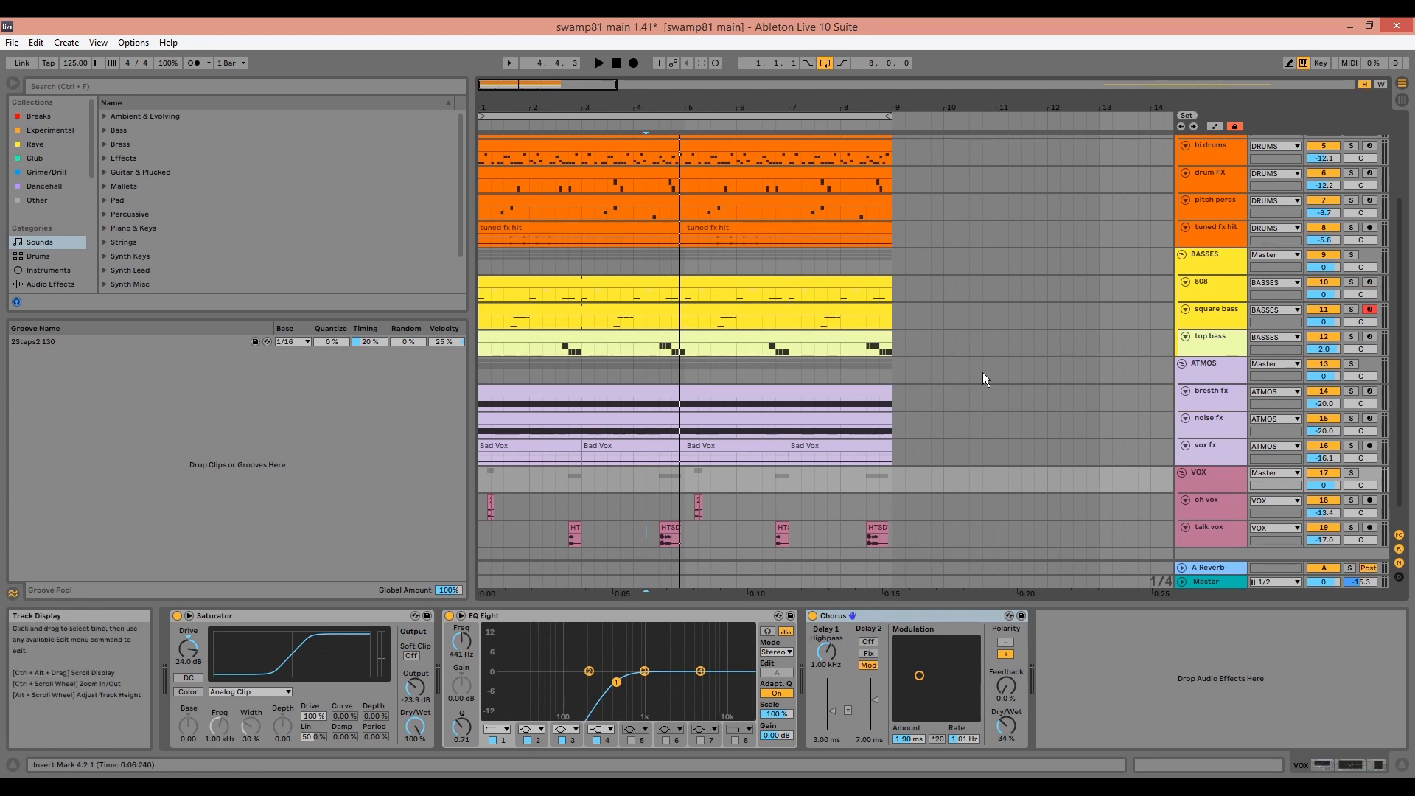